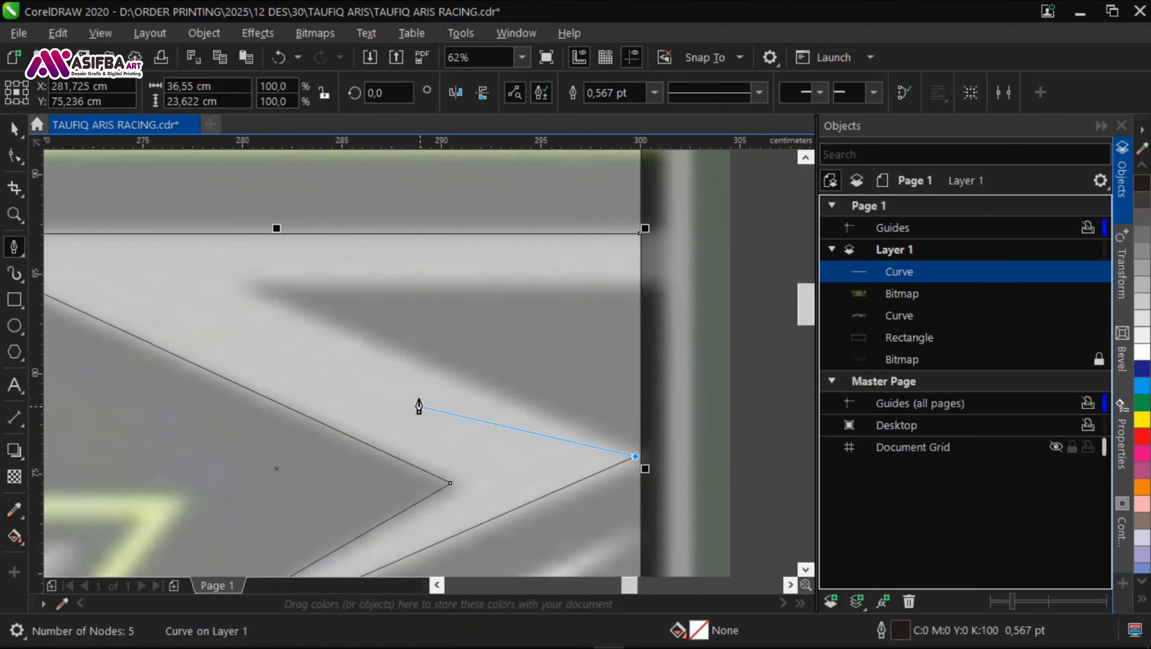
Step: Close the pen outline around the light grey arrow shape at the right page edge
click(640, 233)
scroll(578, 246, down, 1)
drag(590, 390, 602, 275)
Step: Trace the white lightning bolt below the grey arrow as a closed pen outline, about 54 by 32 cm
click(615, 277)
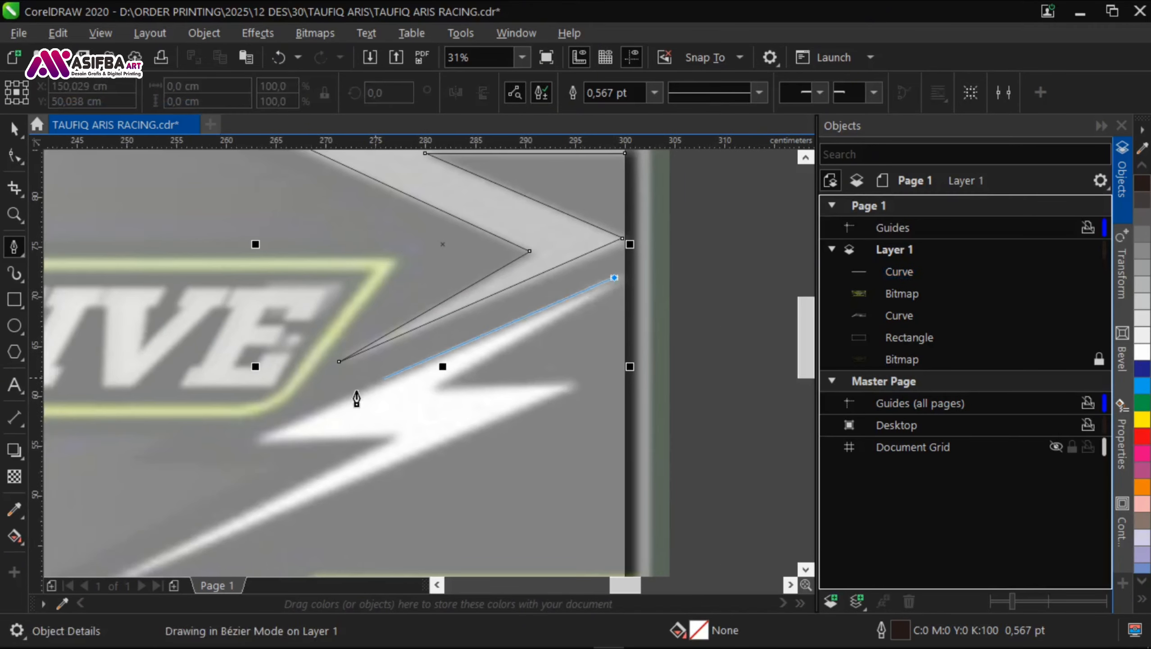
drag(257, 436, 363, 351)
click(361, 351)
click(495, 349)
drag(183, 466, 283, 400)
click(282, 442)
drag(521, 370, 409, 455)
click(663, 321)
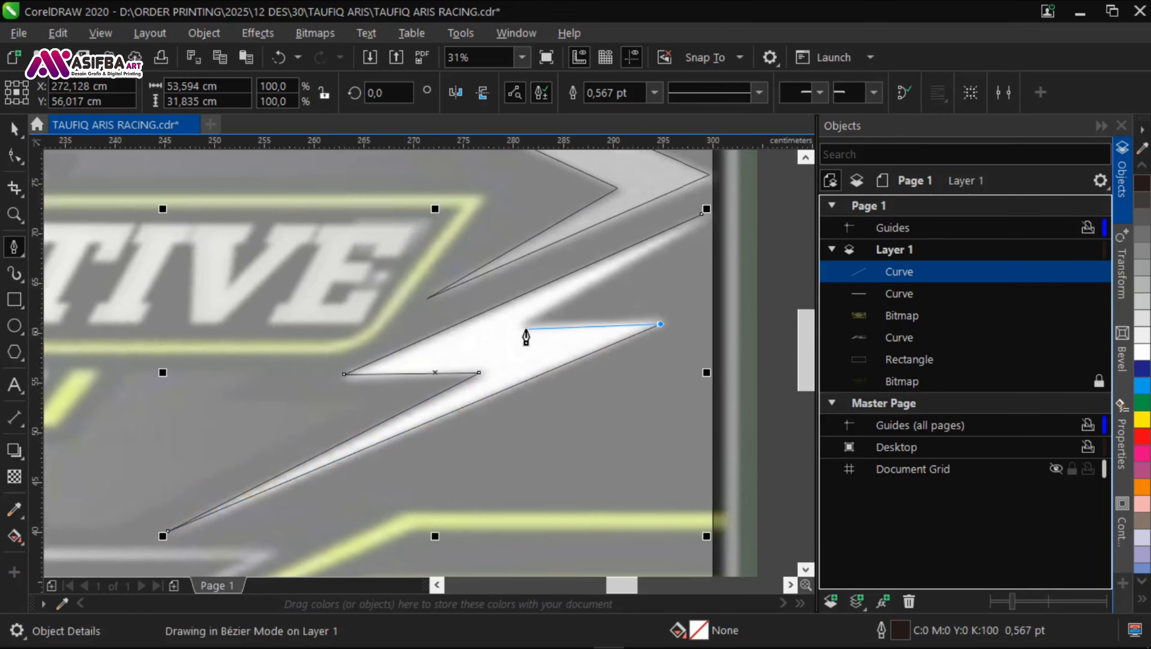
click(524, 326)
drag(624, 257, 505, 342)
click(585, 298)
Step: Start tracing the lime double-line accent with the Pen tool, from the right page edge through its upper corner to its pointed tip
scroll(567, 291, down, 1)
scroll(511, 395, up, 1)
click(596, 385)
click(287, 386)
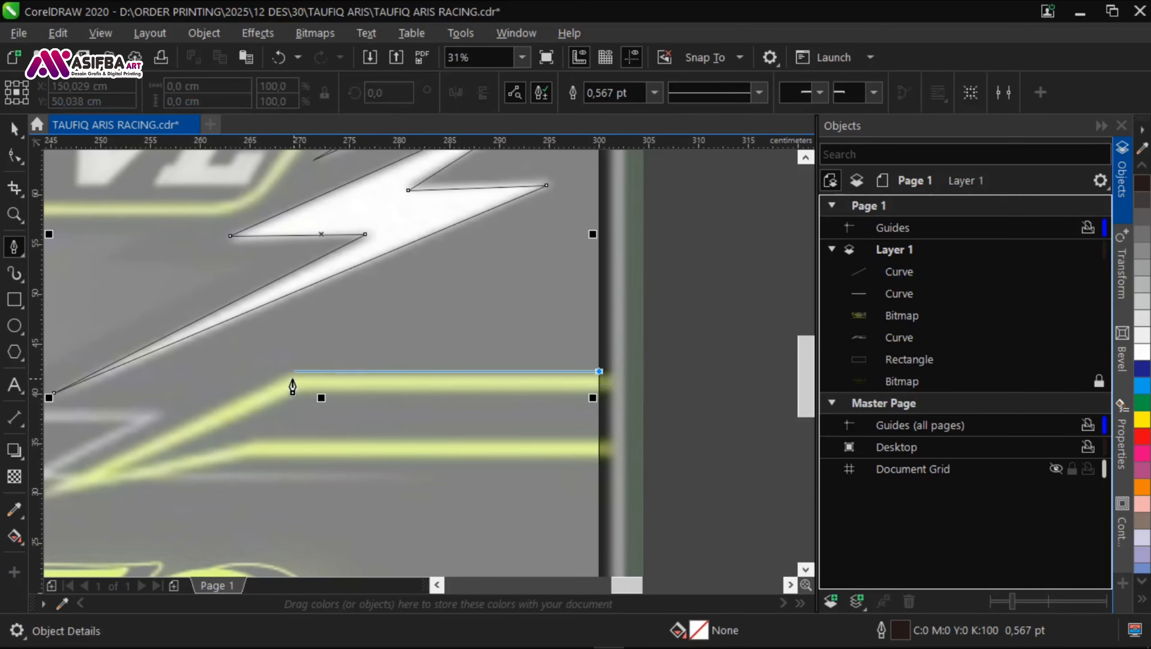
scroll(467, 285, down, 1)
scroll(253, 403, up, 1)
click(454, 350)
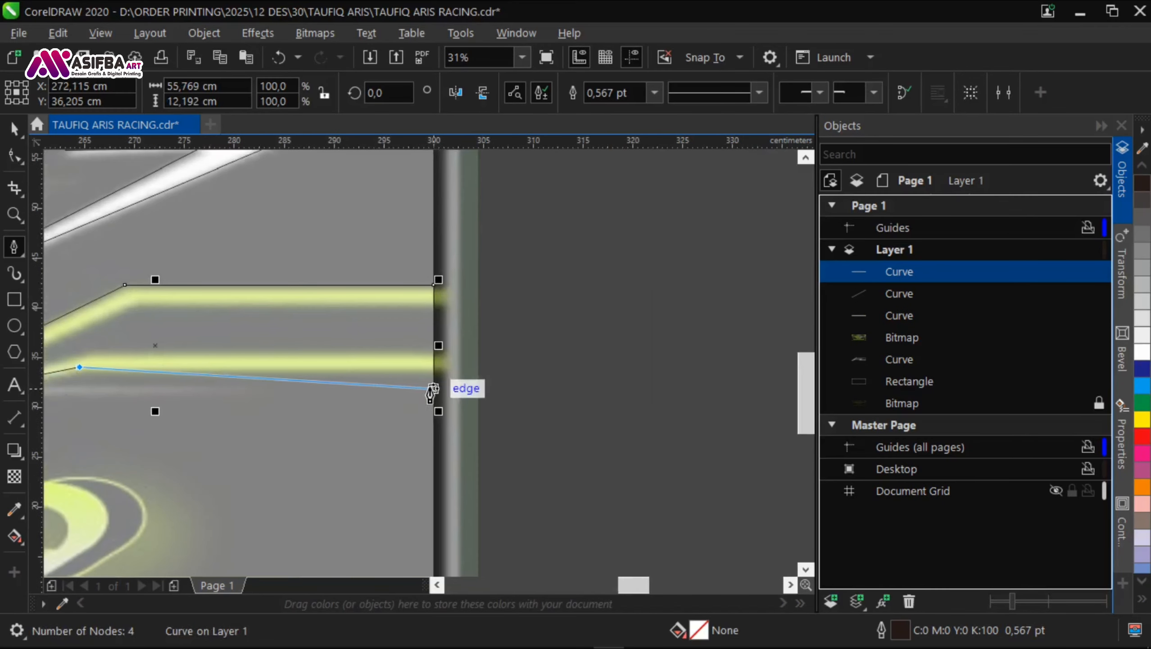
click(434, 367)
scroll(434, 367, up, 1)
click(434, 345)
drag(136, 359, 478, 345)
drag(221, 341, 527, 340)
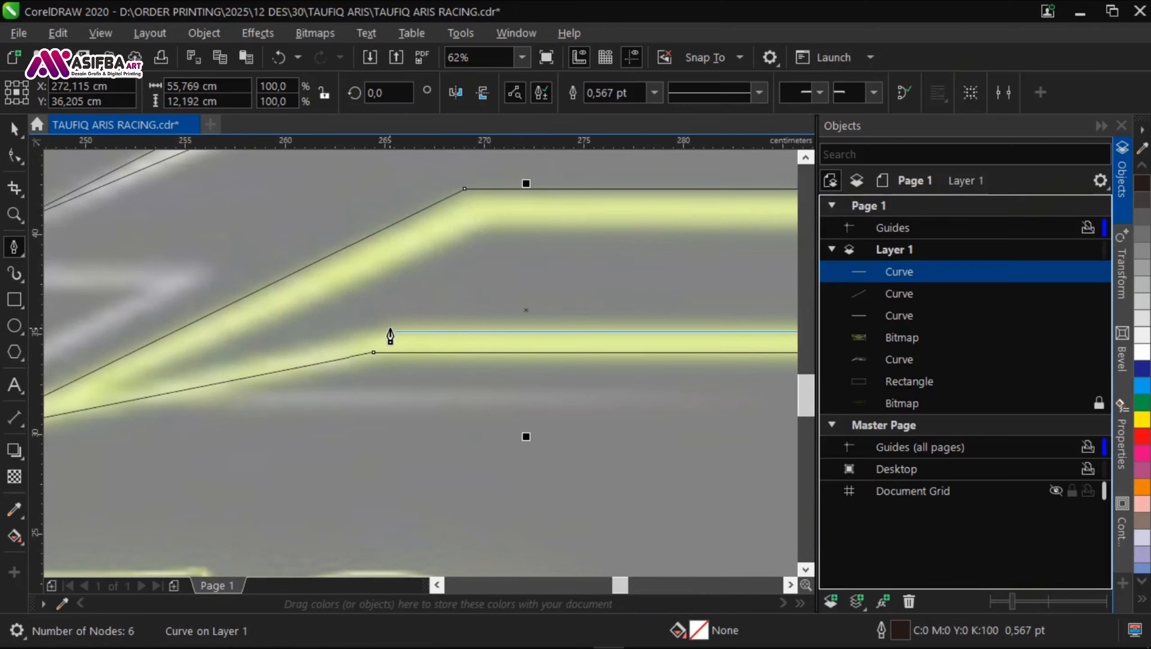
click(468, 227)
scroll(468, 227, down, 1)
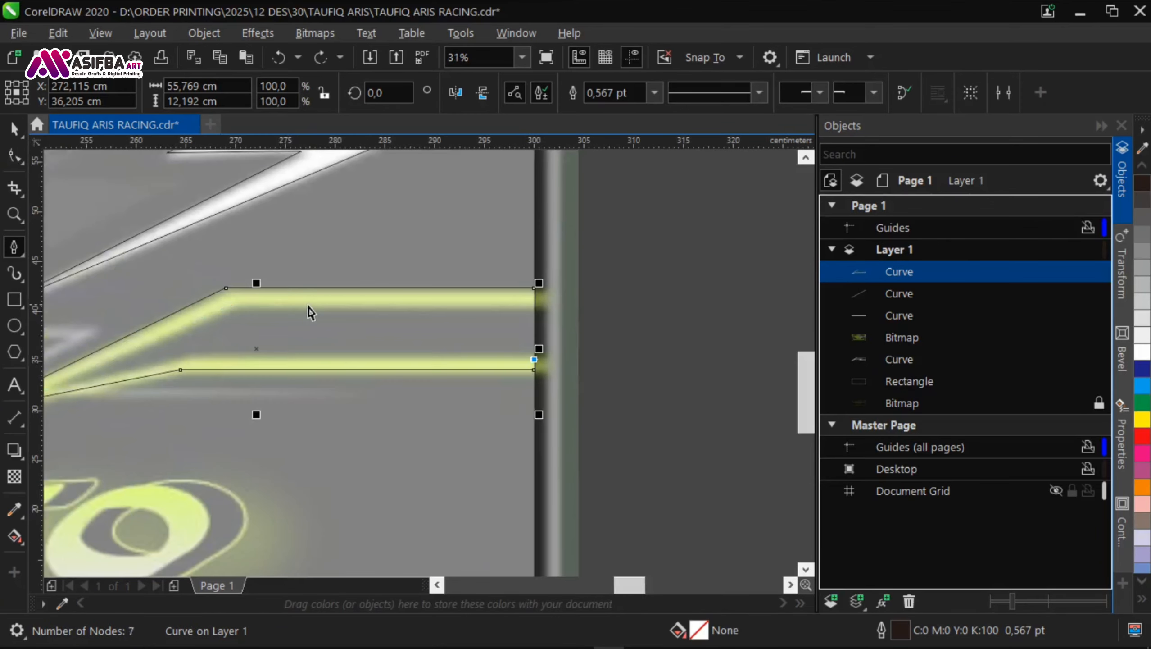
key(ctrl+z)
Step: Continue the accent line through its lower corner and end it horizontally at the right page edge, leaving the path open
drag(166, 382, 395, 373)
click(416, 349)
drag(755, 354, 485, 361)
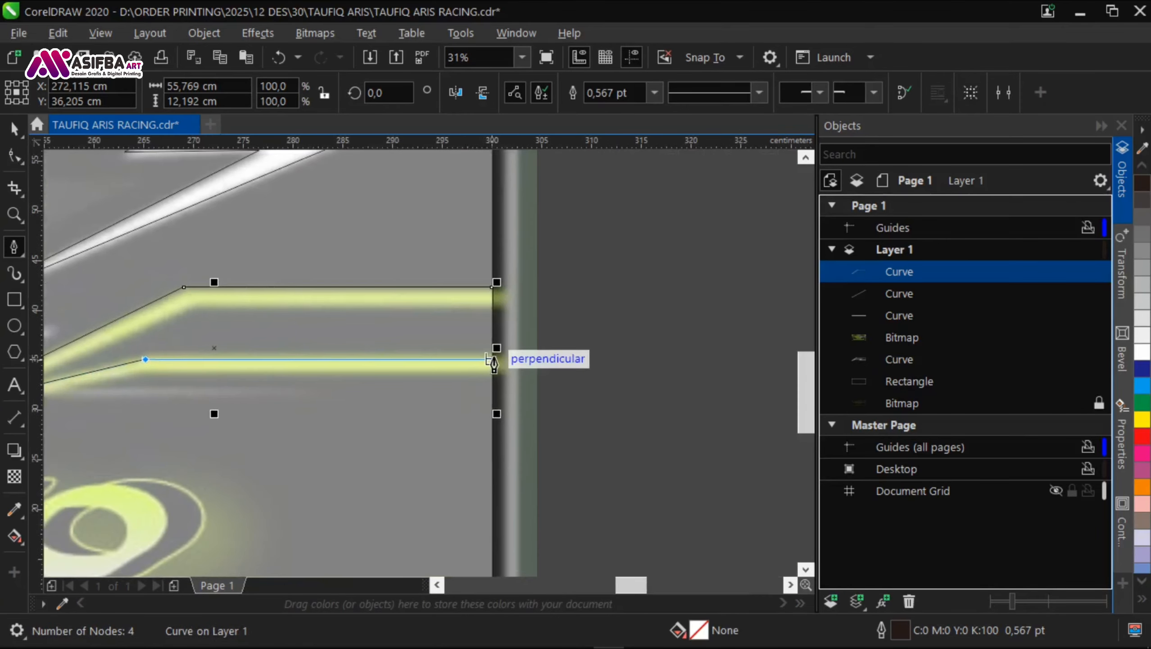
click(492, 360)
scroll(437, 395, left, 2)
Step: Try outline widths of 36 pt and 50 pt on the pointed accent line
click(604, 138)
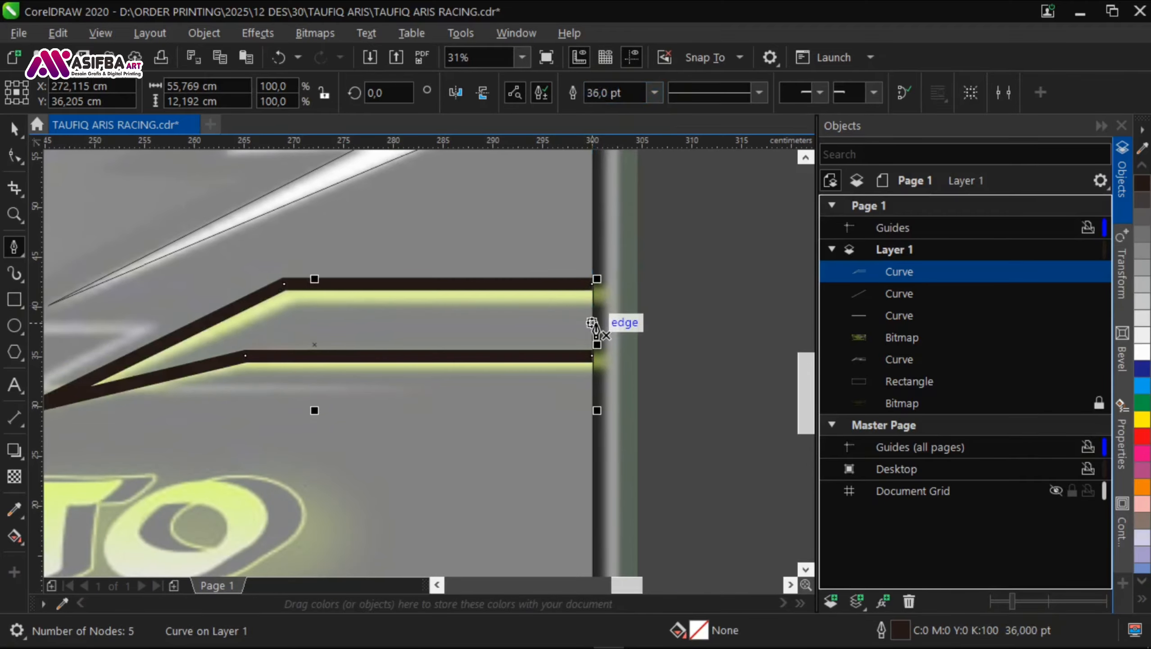
text(520)
key(Return)
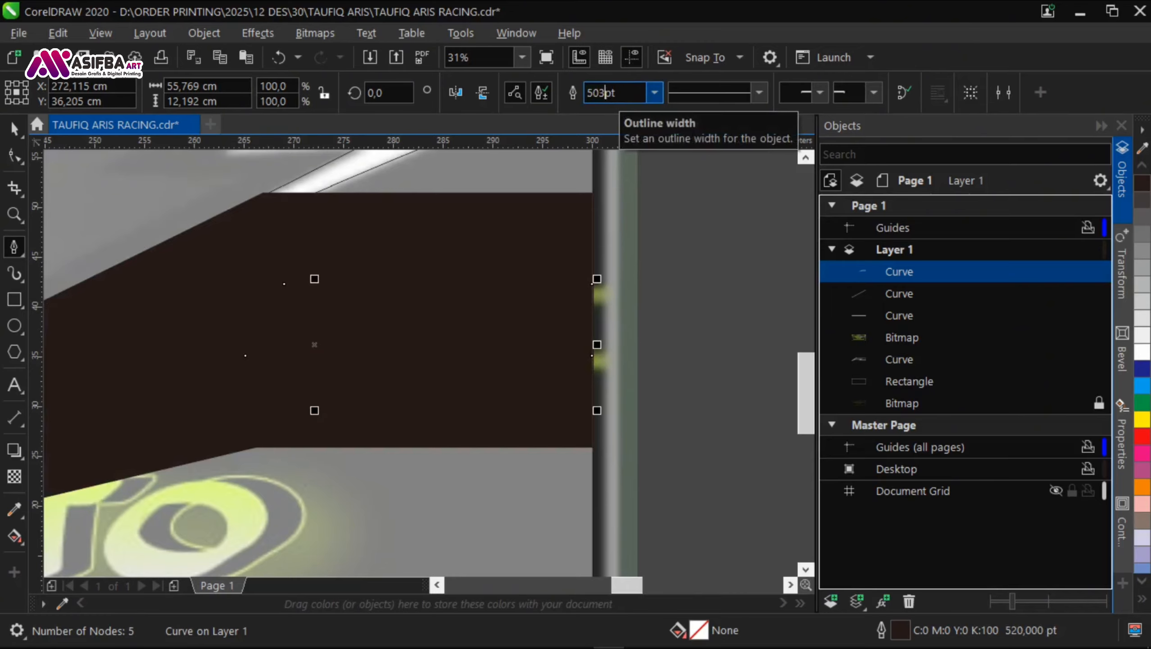
key(Return)
scroll(616, 285, down, 1)
scroll(388, 350, up, 1)
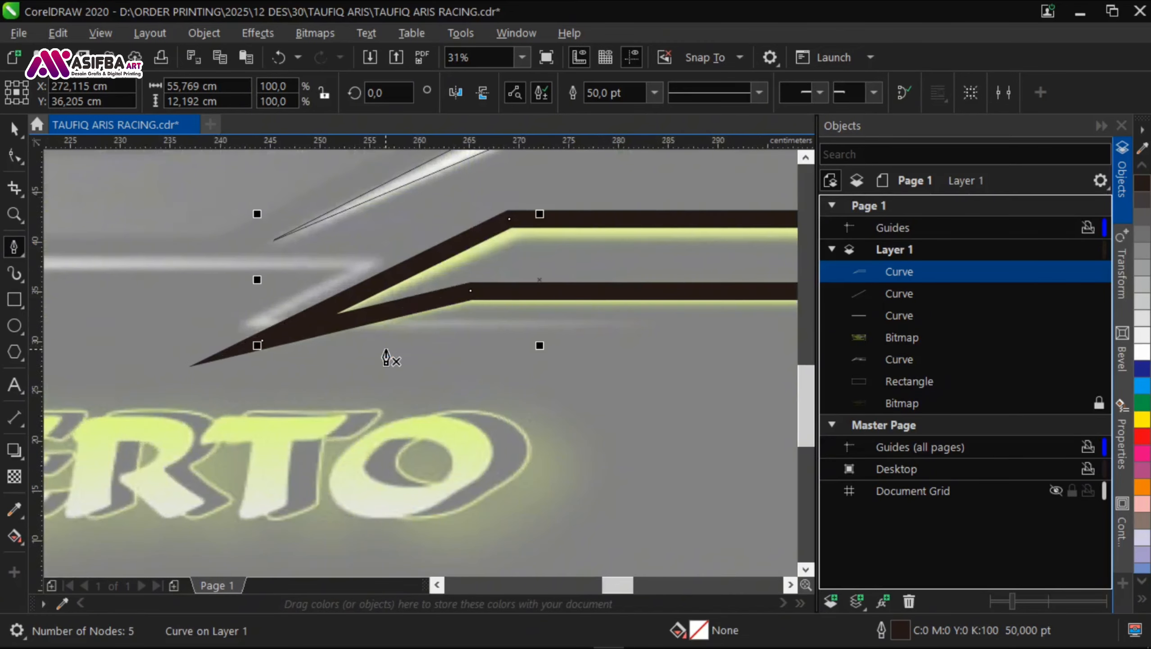
Step: Set the outline width of the pointed accent line to 40 pt
key(F12)
text(40)
key(Return)
scroll(387, 349, down, 1)
Step: Convert the accent line's outline to an object and save the document
click(204, 33)
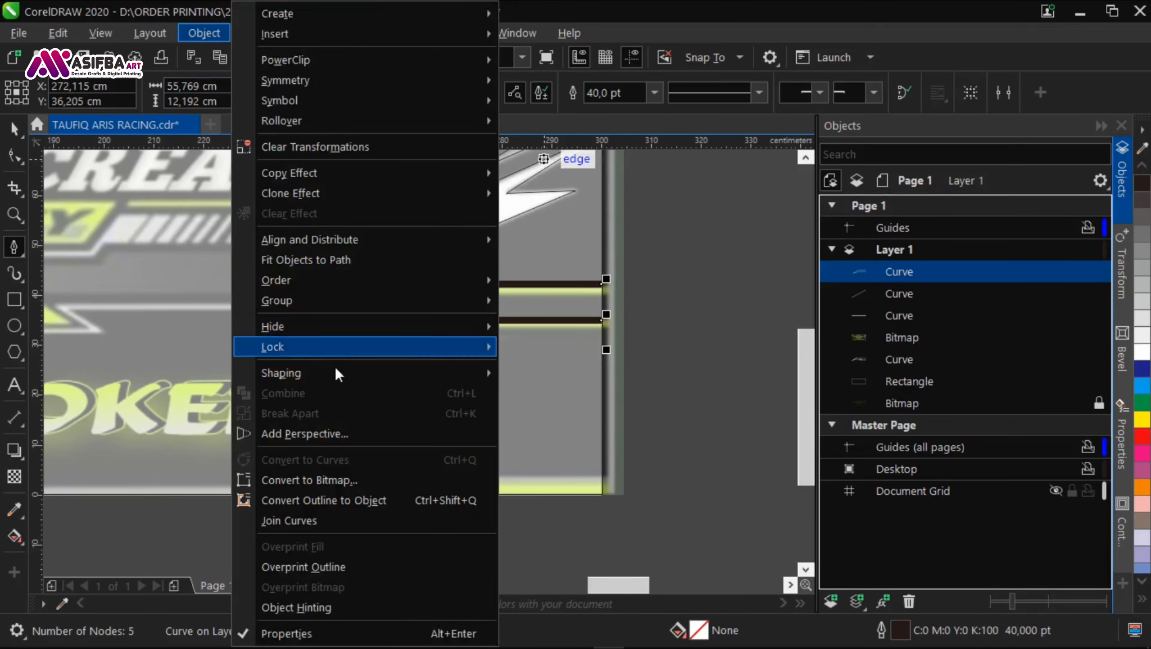
click(350, 499)
key(Delete)
key(ctrl+s)
Step: Trace the pointed lime strip at the page's lower-right corner with the Pen tool, ending at the page corner
scroll(437, 389, down, 2)
drag(437, 388, 218, 327)
scroll(634, 369, up, 2)
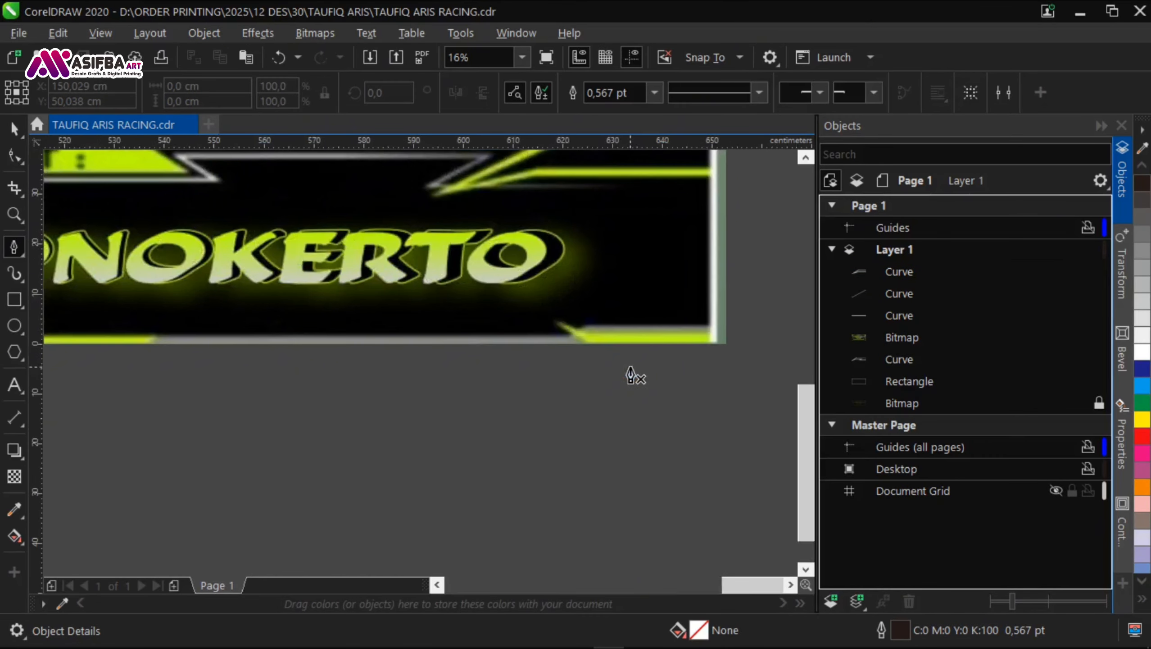
scroll(623, 367, down, 1)
drag(249, 409, 790, 391)
scroll(385, 336, up, 3)
click(307, 331)
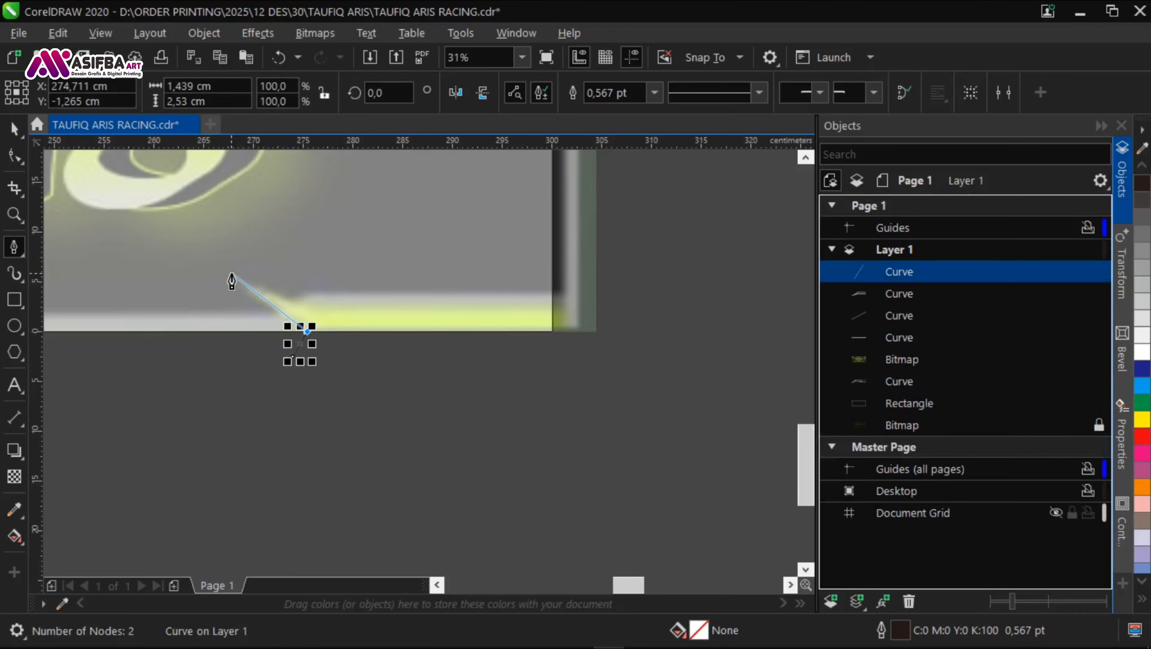
click(552, 332)
Step: Delete the stray node below the page edge and close the lime strip's outline, about 32 by 6 cm
click(14, 157)
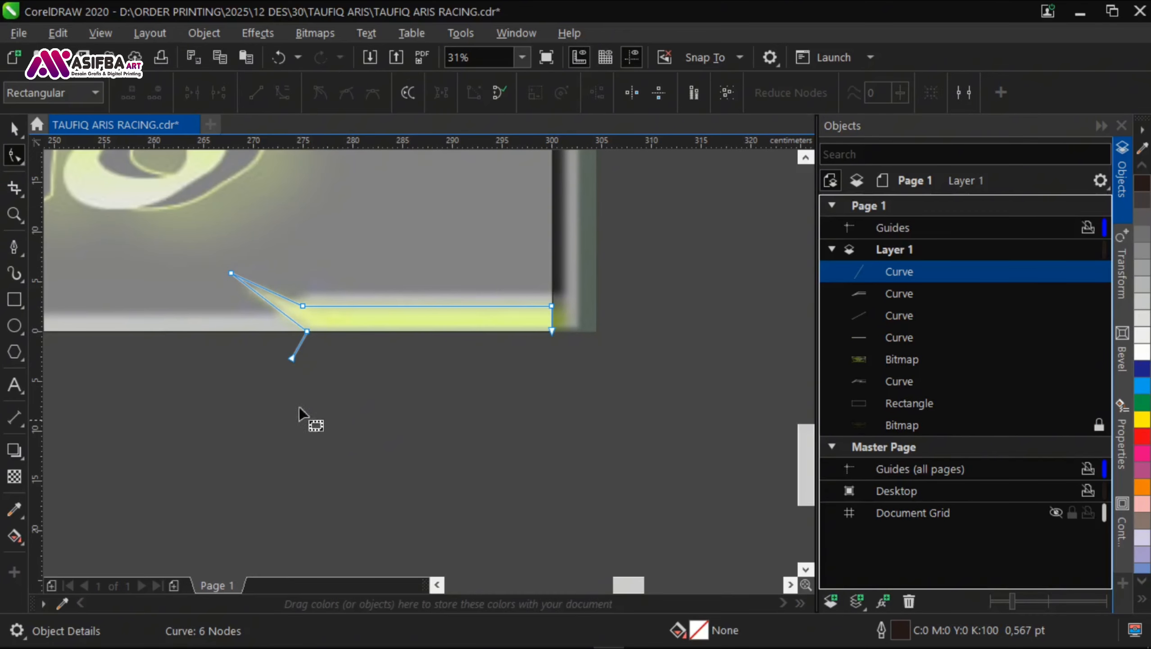
drag(299, 407, 276, 354)
key(Delete)
click(14, 247)
click(307, 331)
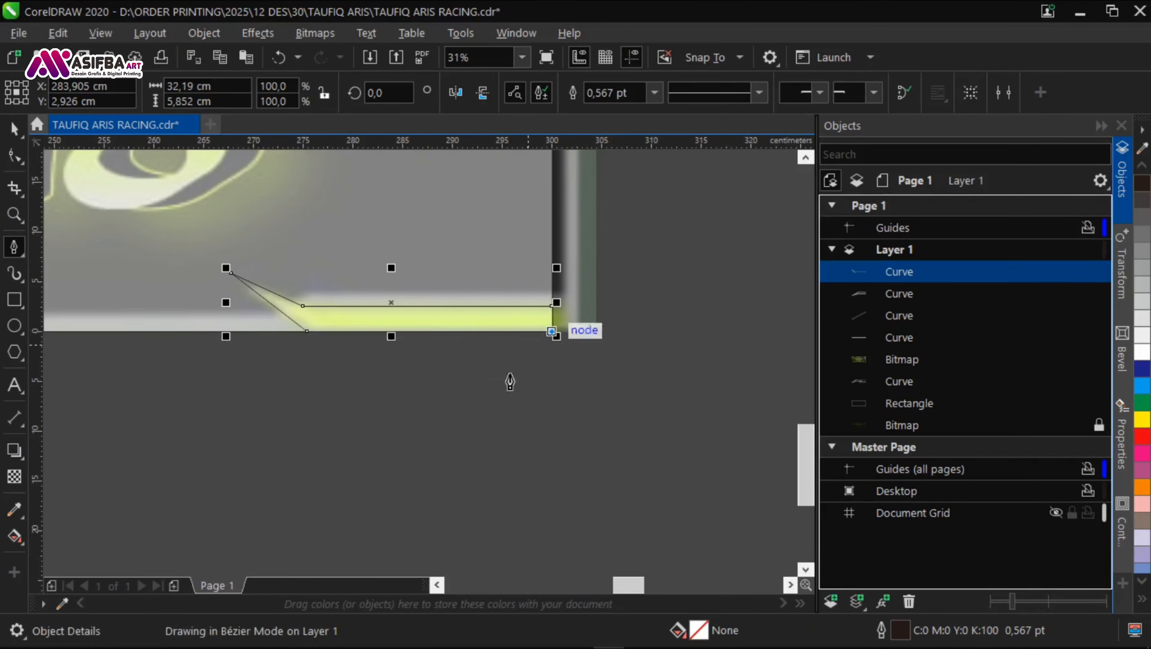
scroll(520, 364, up, 2)
scroll(554, 365, down, 2)
key(space)
click(536, 363)
click(495, 324)
click(609, 401)
key(ctrl+z)
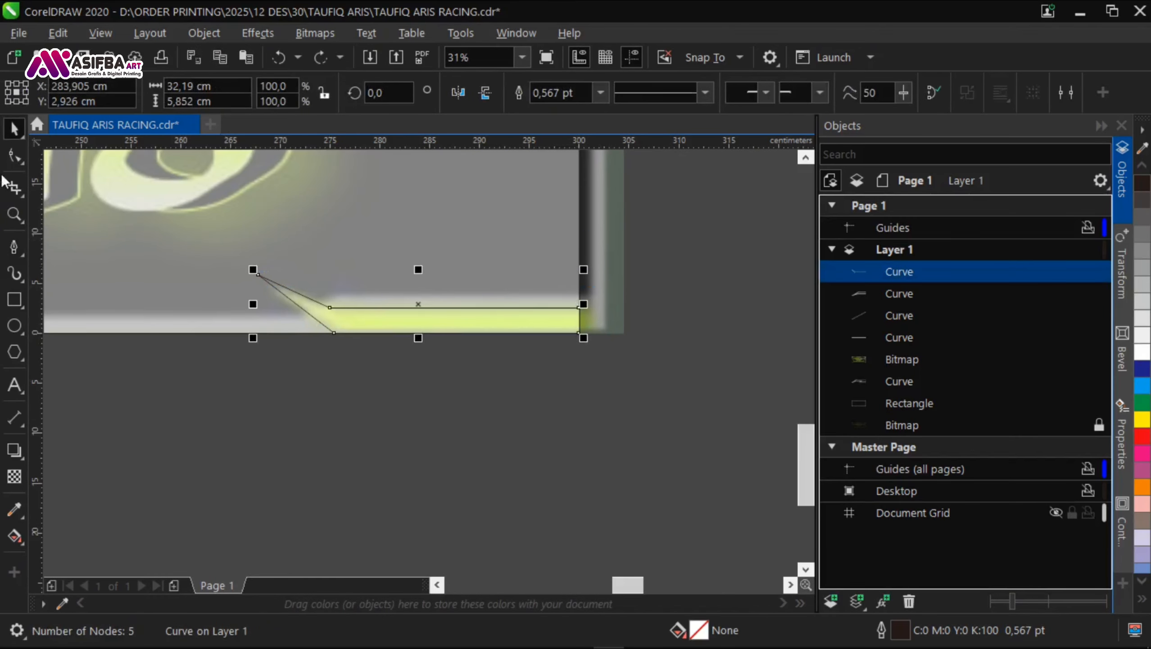
click(14, 156)
key(space)
click(497, 400)
Step: Start a pen outline of the grey HAPPY PARTY header panel, tracing its right corner and lower edge toward the centre ampersand
scroll(499, 404, down, 4)
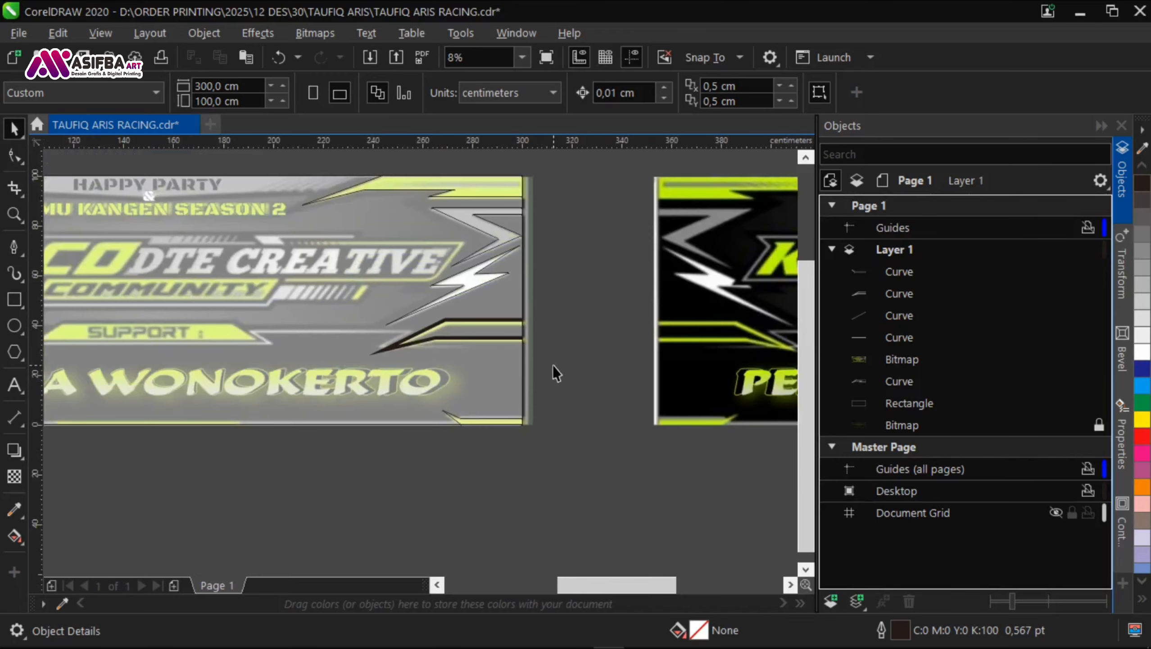
drag(357, 206, 447, 339)
drag(767, 317, 120, 263)
scroll(637, 263, up, 1)
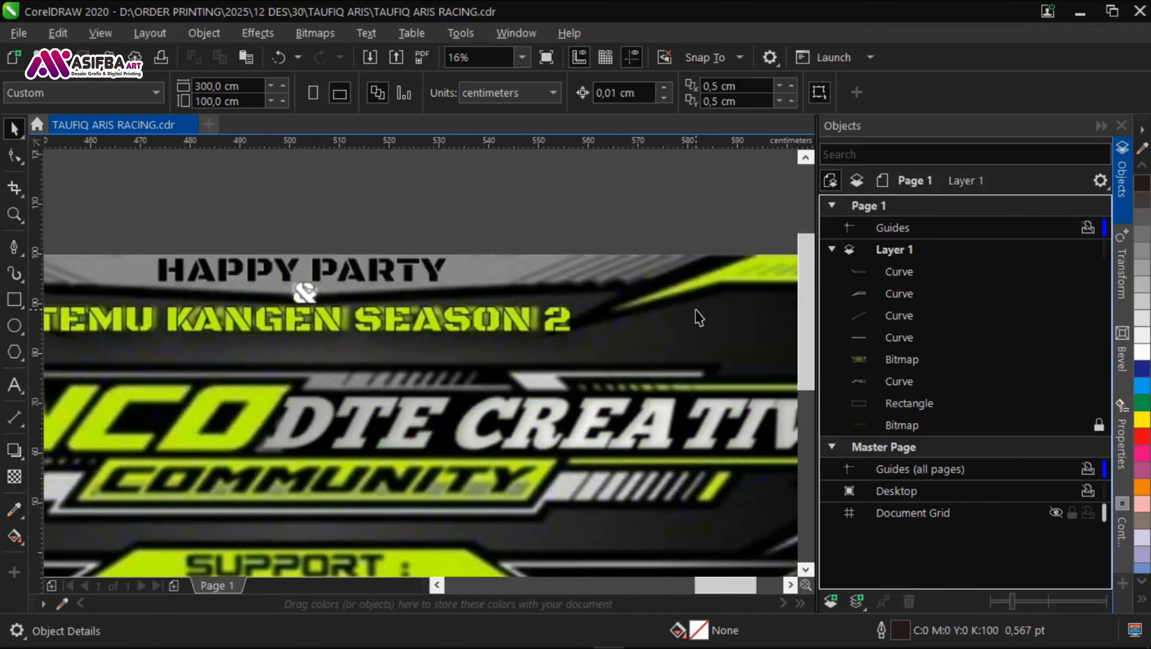
scroll(700, 319, down, 1)
drag(298, 304, 498, 287)
scroll(536, 266, up, 1)
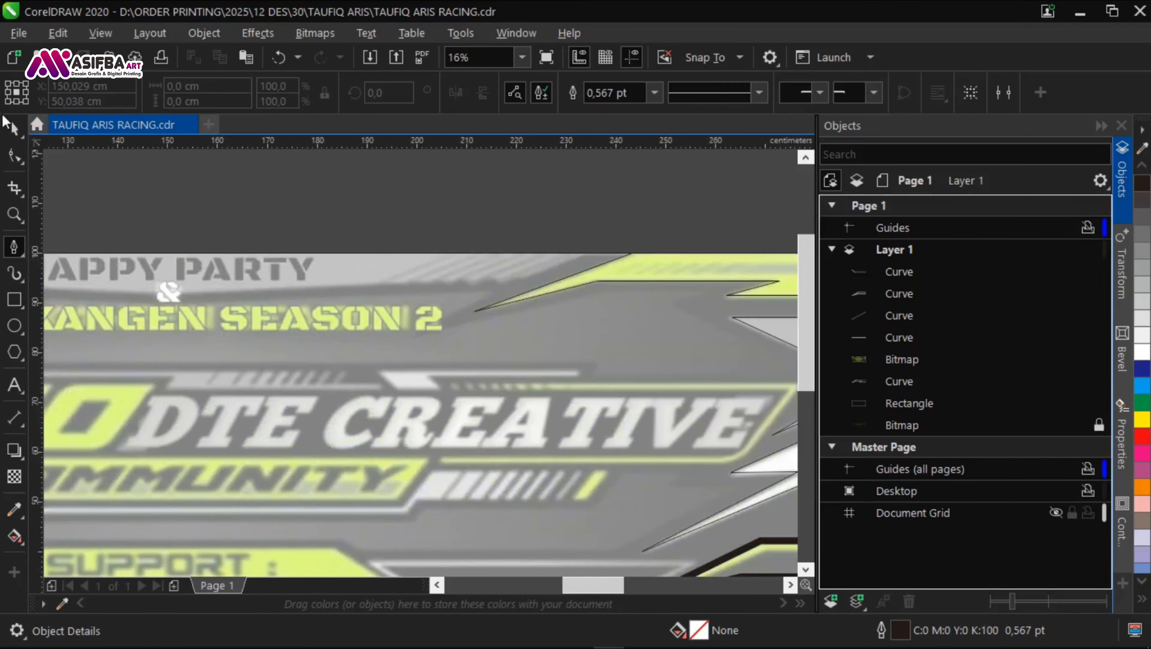
click(13, 251)
scroll(589, 250, up, 1)
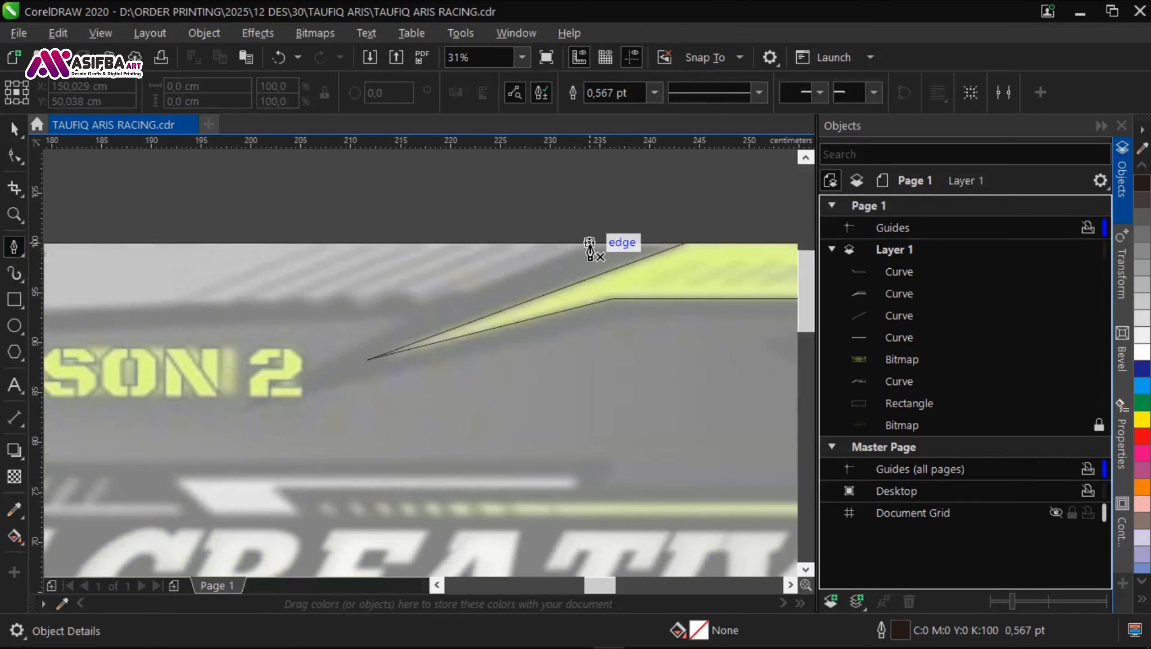
click(456, 297)
scroll(461, 306, left, 3)
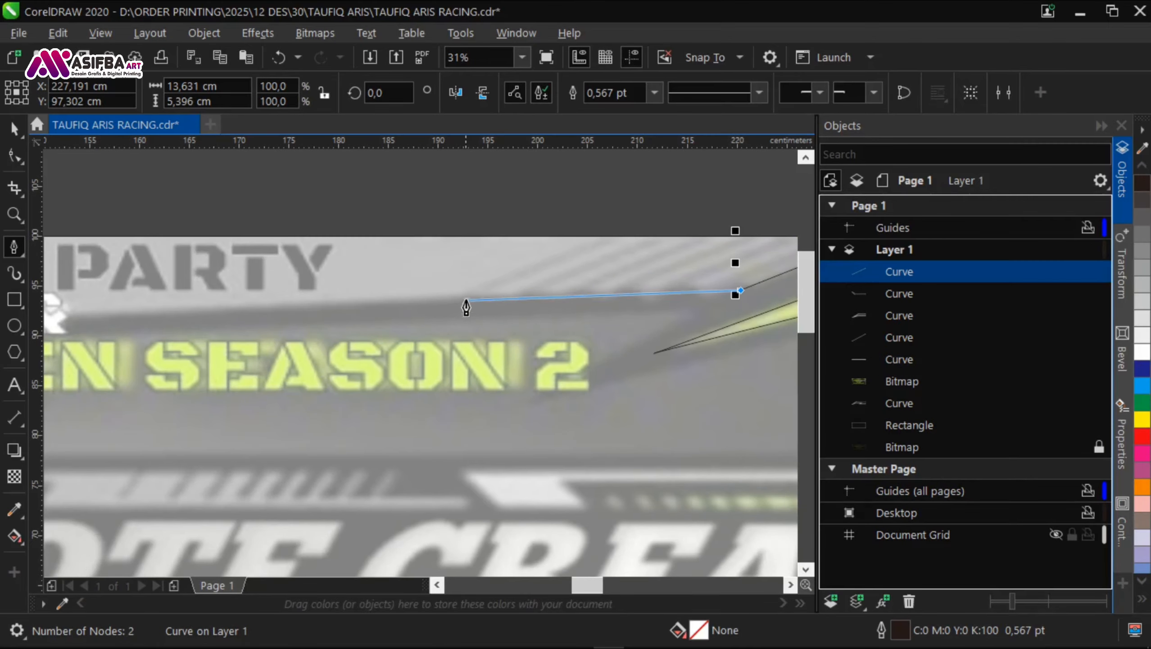
click(467, 296)
scroll(528, 350, left, 3)
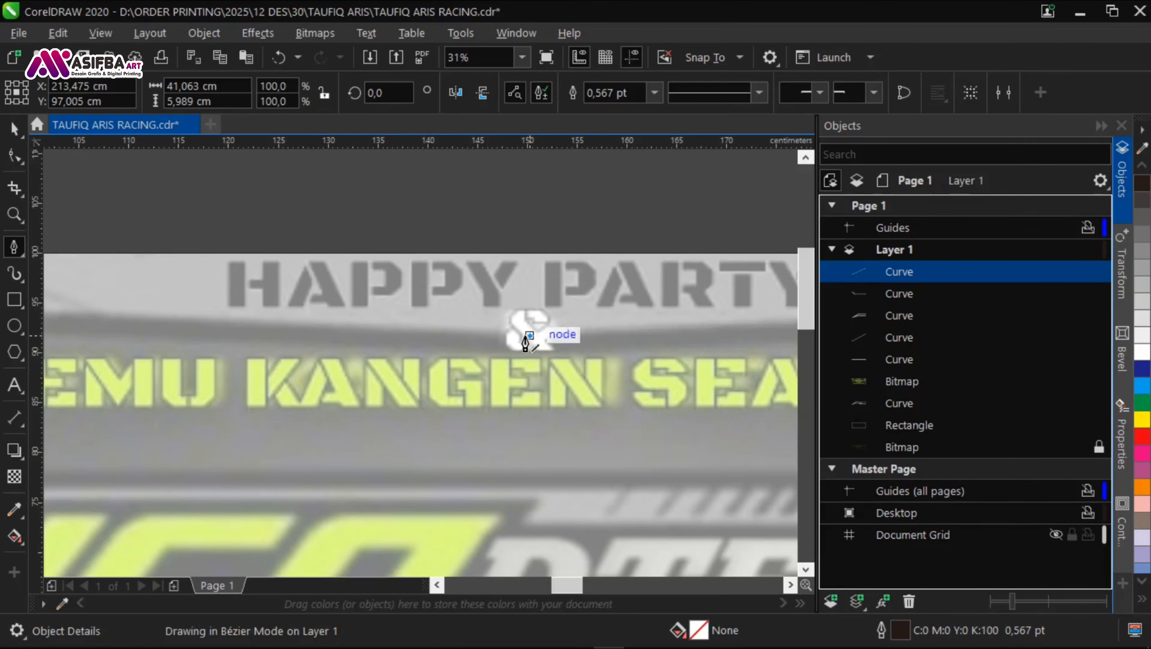
Step: Trace the left half of the header panel, close the outline at about 168 by 8 cm, and save the document
scroll(526, 343, left, 3)
click(427, 349)
click(166, 342)
scroll(165, 342, down, 2)
scroll(116, 336, up, 2)
click(193, 299)
scroll(194, 300, down, 2)
scroll(640, 303, up, 2)
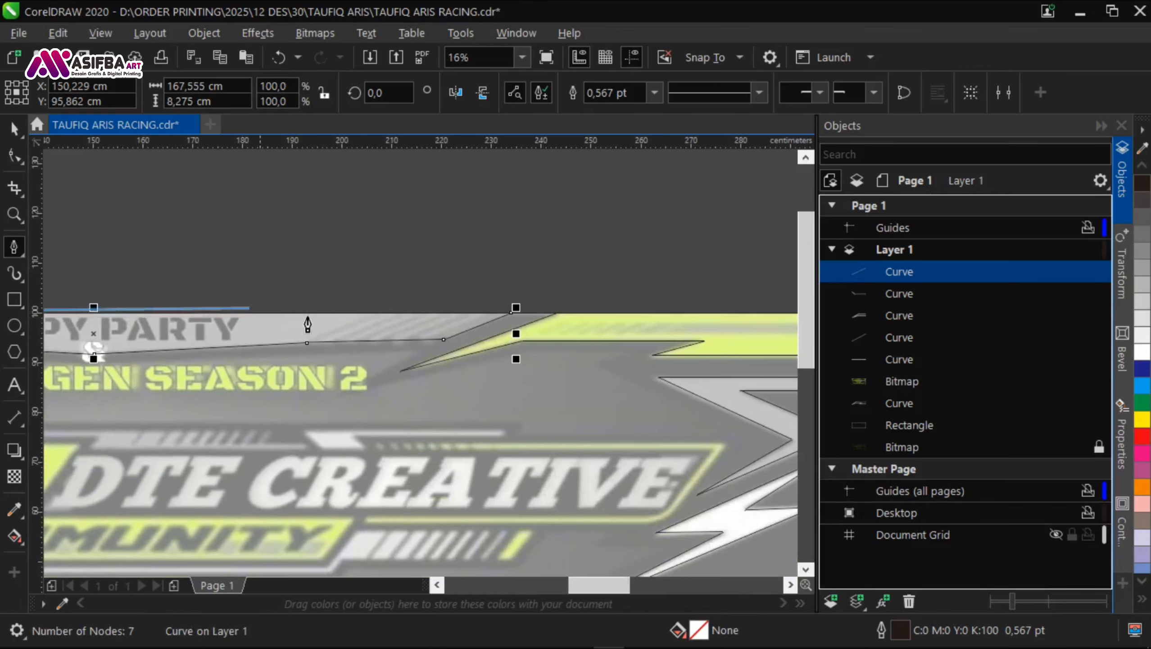
click(520, 291)
scroll(451, 262, down, 2)
key(space)
click(486, 215)
key(ctrl+s)
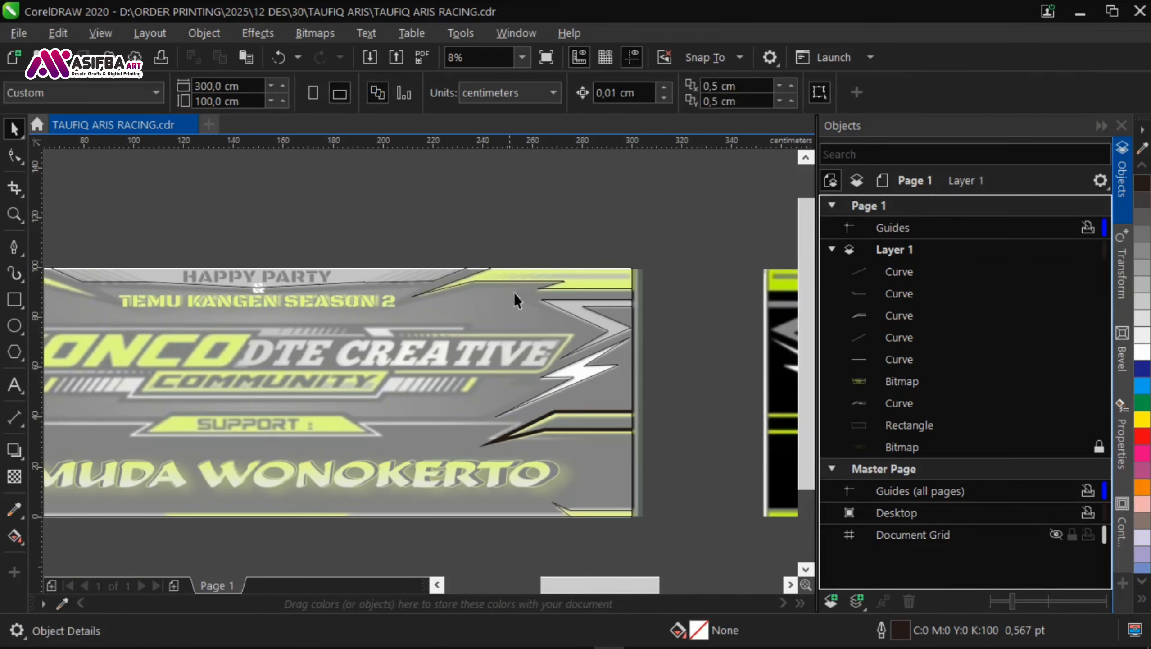
Step: Draw a thin vertical rectangle about 0.9 by 20 cm across the header panel's diagonal stripes
scroll(364, 275, up, 2)
scroll(552, 267, up, 2)
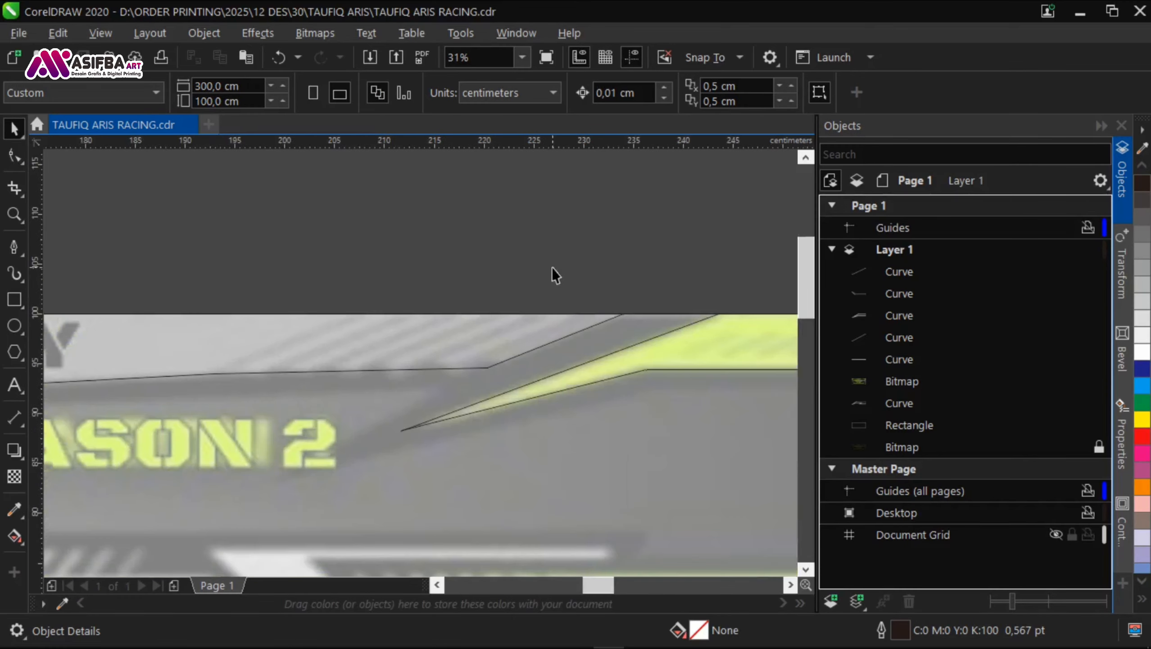
click(15, 300)
drag(337, 268, 236, 372)
drag(325, 460, 329, 470)
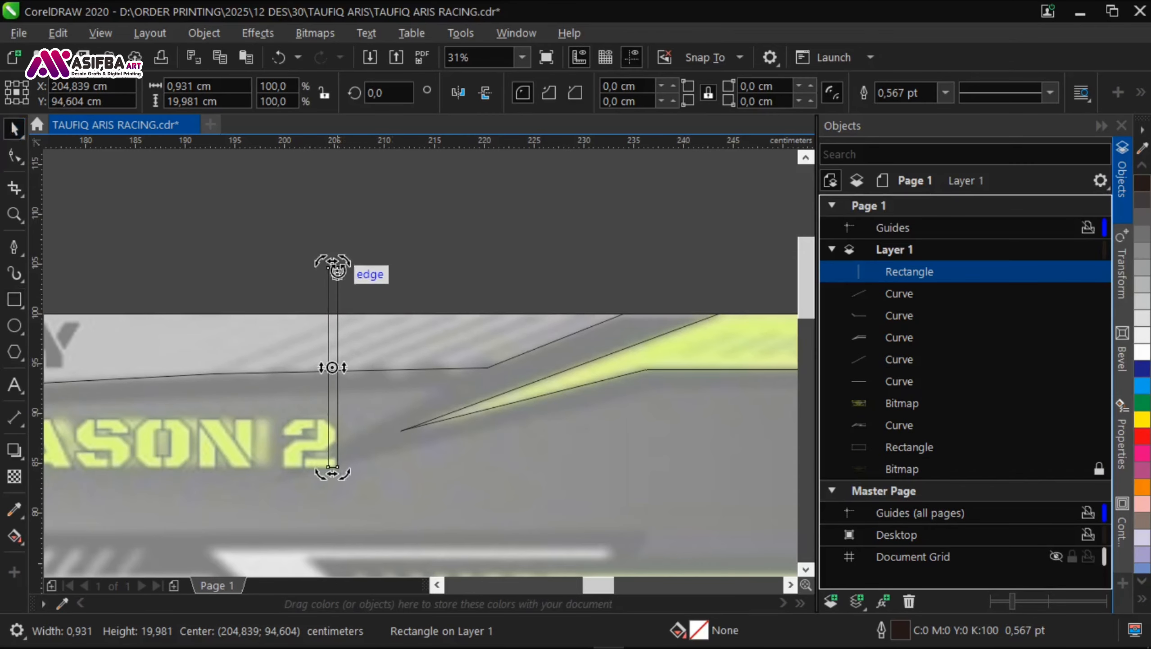
Step: Undo the rectangle's rotation and narrow it to about 0.55 cm wide
scroll(272, 318, up, 2)
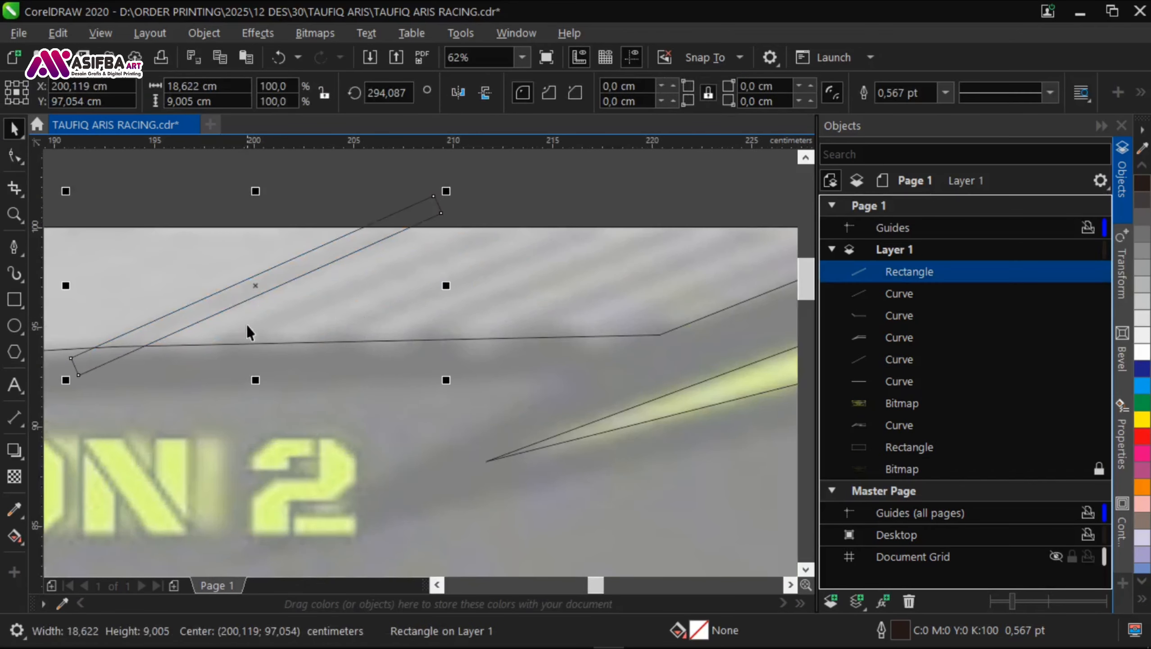
key(ctrl+z)
scroll(372, 329, up, 2)
drag(338, 362, 337, 362)
scroll(339, 362, down, 1)
click(339, 360)
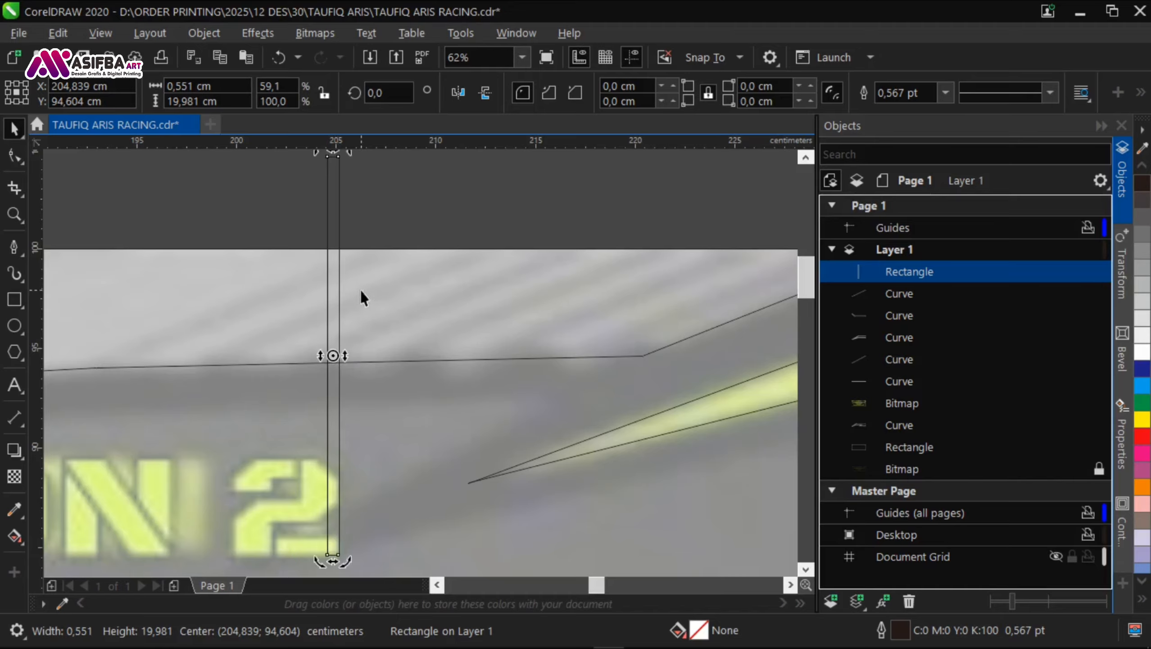
Step: Rotate the thin rectangle to about 294.8 degrees to match the slant of the header's diagonal stripes
scroll(361, 290, down, 1)
scroll(364, 222, up, 1)
drag(344, 215, 541, 296)
scroll(325, 317, down, 1)
double_click(327, 295)
drag(456, 316, 457, 322)
click(282, 369)
Step: Move the slanted bar to the start of the header's diagonal stripes and duplicate it rightward into a row of six evenly spaced bars
scroll(281, 370, up, 1)
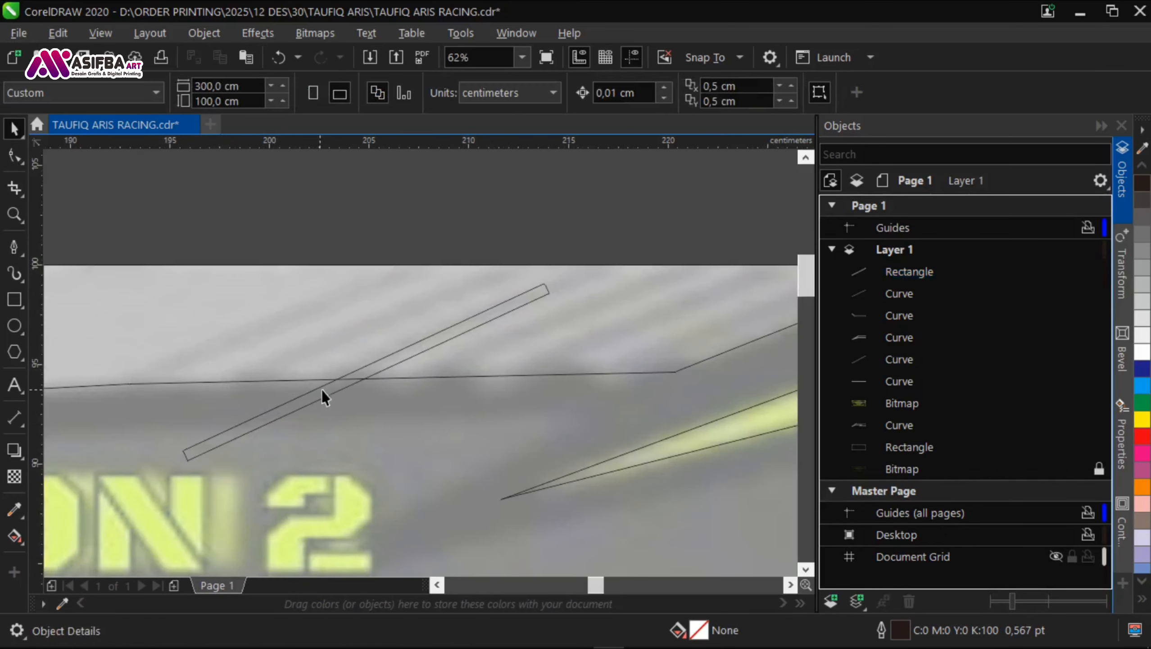
drag(326, 392, 246, 346)
drag(248, 342, 344, 342)
right_click(344, 343)
scroll(344, 344, down, 1)
key(ctrl+r)
key(ctrl+r)
key(ctrl+r)
key(ctrl+r)
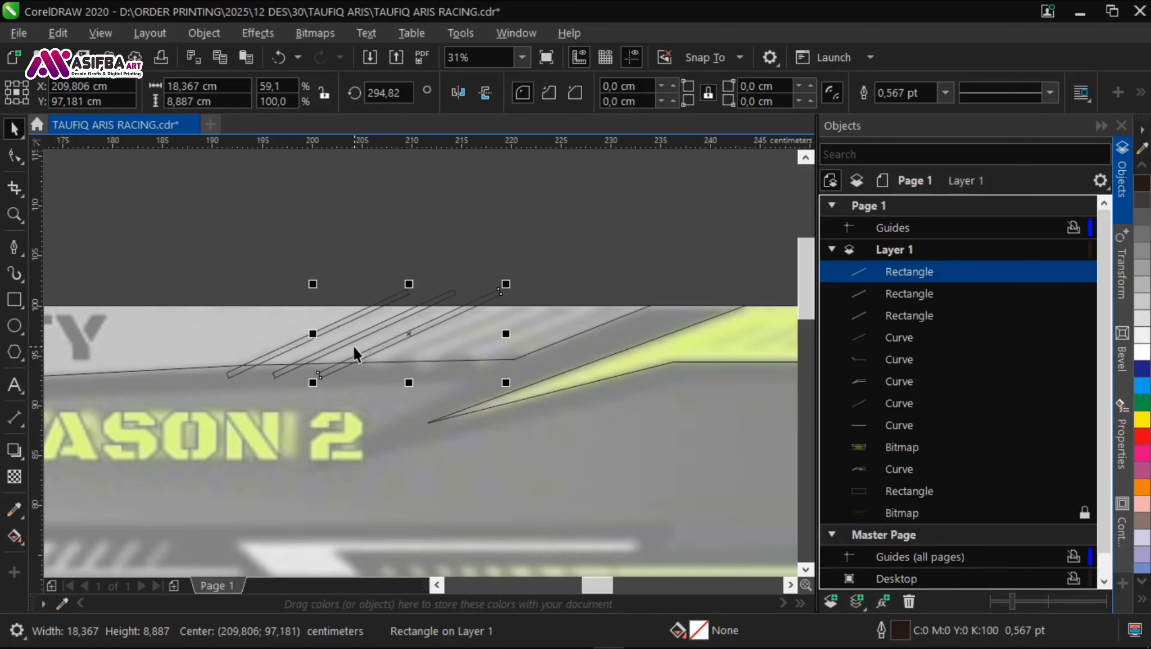
Step: Remove the outline of the six slanted bars and fill them with black C:93 M:88 Y:89 K:80
click(319, 260)
scroll(318, 259, down, 1)
drag(204, 238, 532, 344)
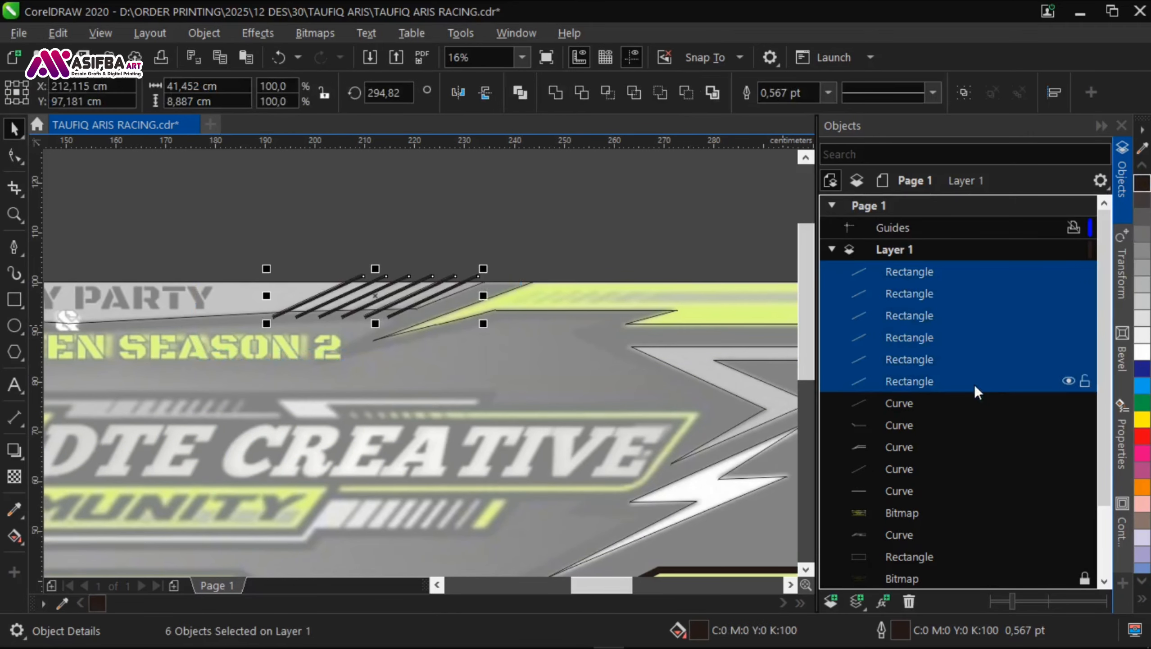
click(828, 93)
click(814, 108)
double_click(697, 631)
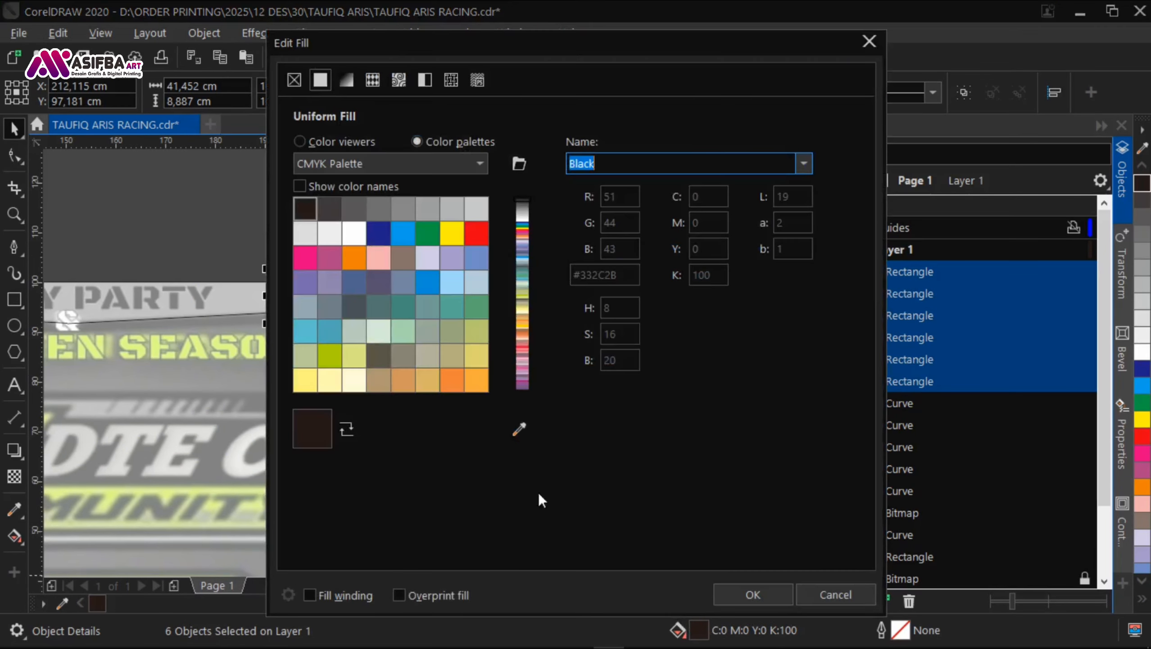
click(745, 594)
Step: Group the six slanted bars and make a horizontally mirrored copy of the group beside it
drag(233, 215, 568, 354)
key(ctrl+g)
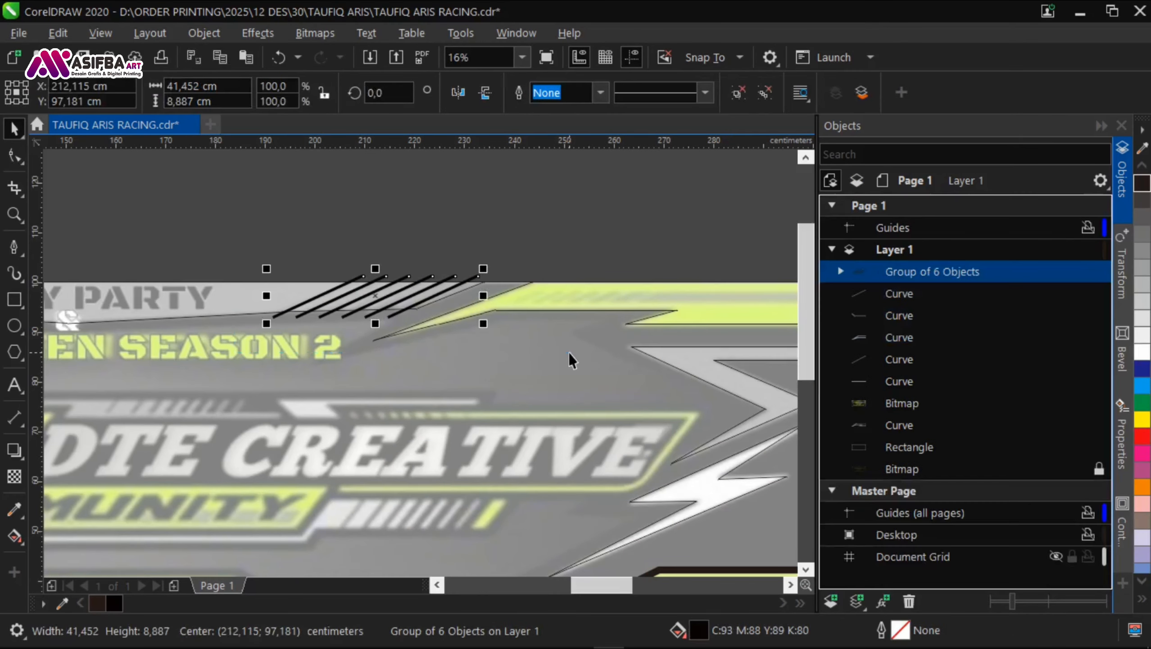
scroll(421, 359, left, 3)
drag(652, 289, 363, 291)
right_click(363, 291)
Step: Move the mirrored bar group horizontally onto the left end of the header panel
scroll(363, 293, left, 3)
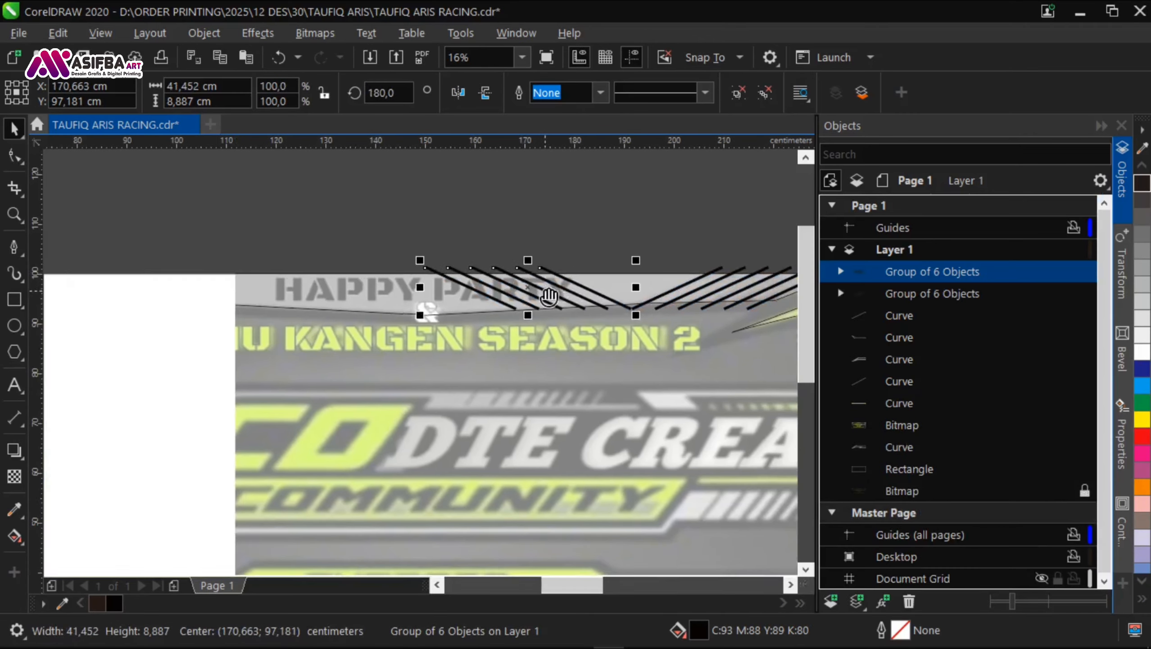
drag(546, 294, 176, 295)
scroll(107, 298, up, 2)
drag(413, 333, 256, 332)
scroll(255, 332, down, 1)
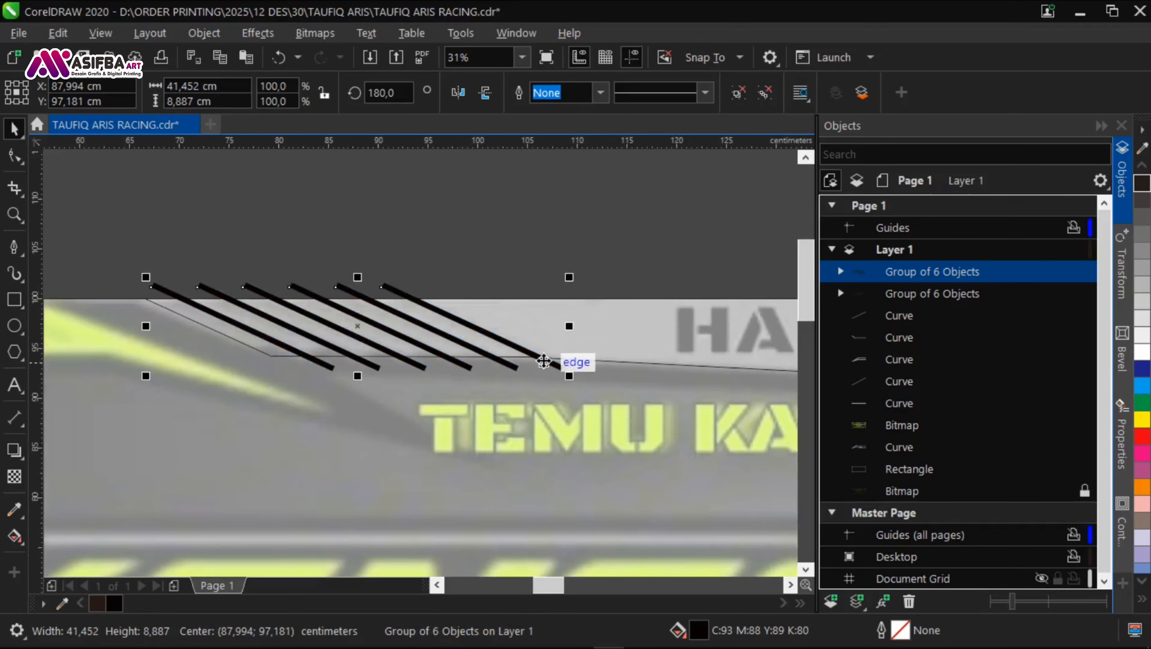
Step: PowerClip the left slanted bar group inside the header panel curve
right_click(540, 356)
click(585, 125)
click(633, 334)
scroll(632, 334, down, 1)
click(727, 295)
Step: PowerClip the right slanted bar group inside the same header panel curve
scroll(749, 320, up, 1)
right_click(511, 326)
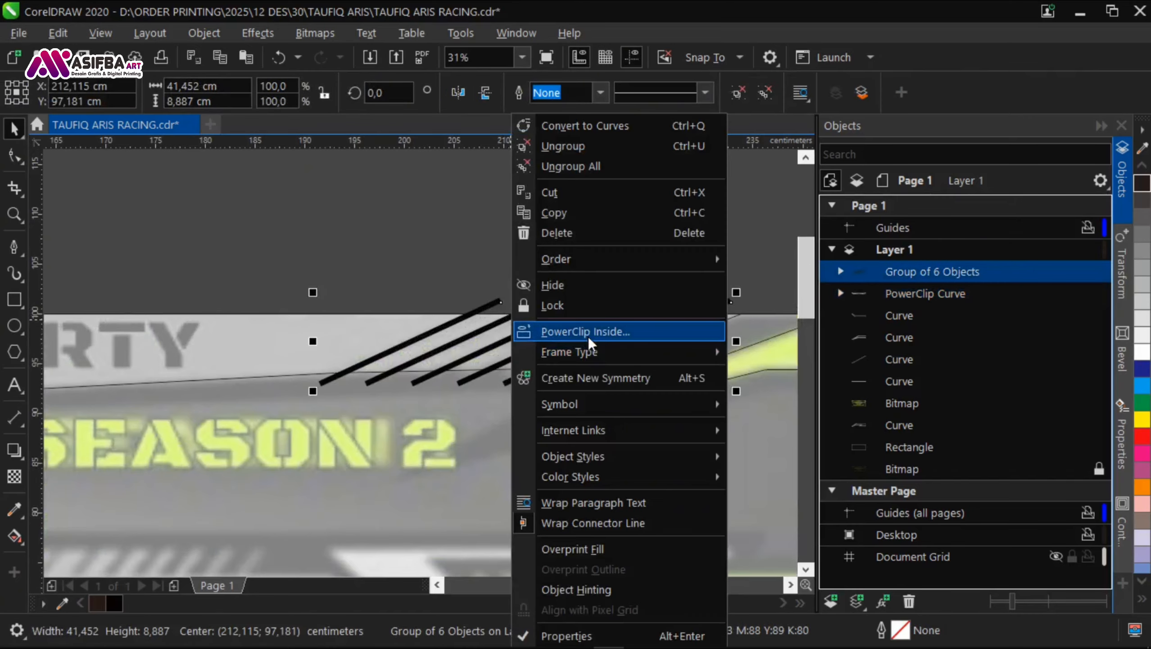
click(588, 336)
click(563, 327)
scroll(540, 273, down, 3)
drag(460, 464, 455, 444)
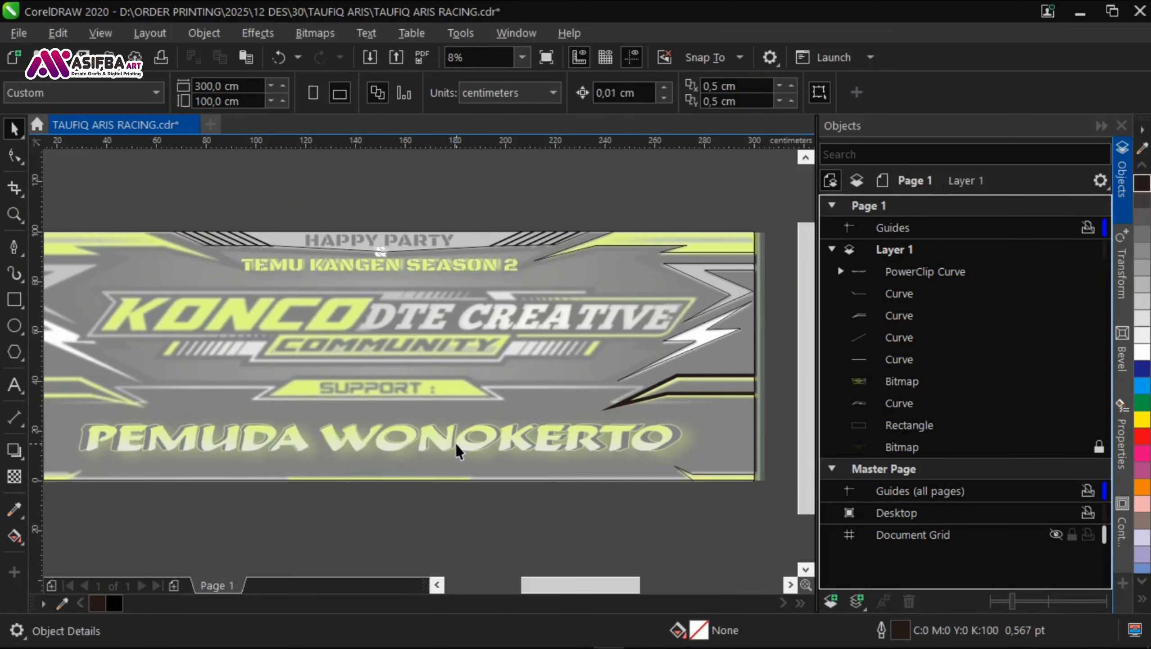
drag(584, 390, 500, 425)
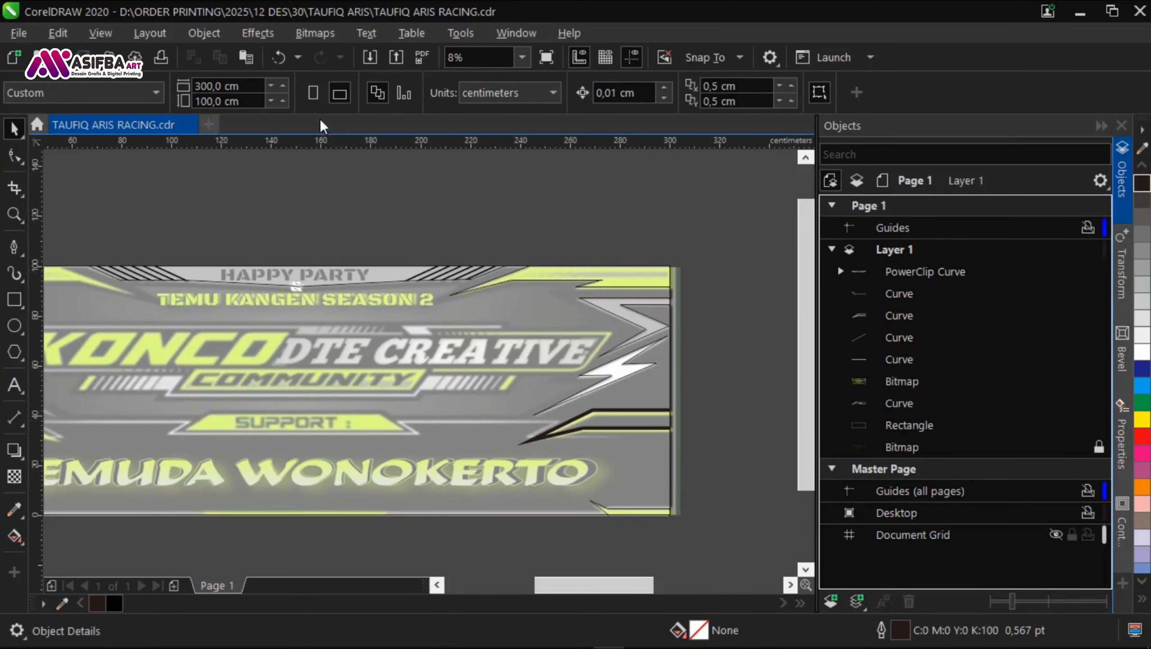
Step: Set the page height to 150 cm and unlock the faded reference bitmap
text(150)
key(Return)
click(1100, 449)
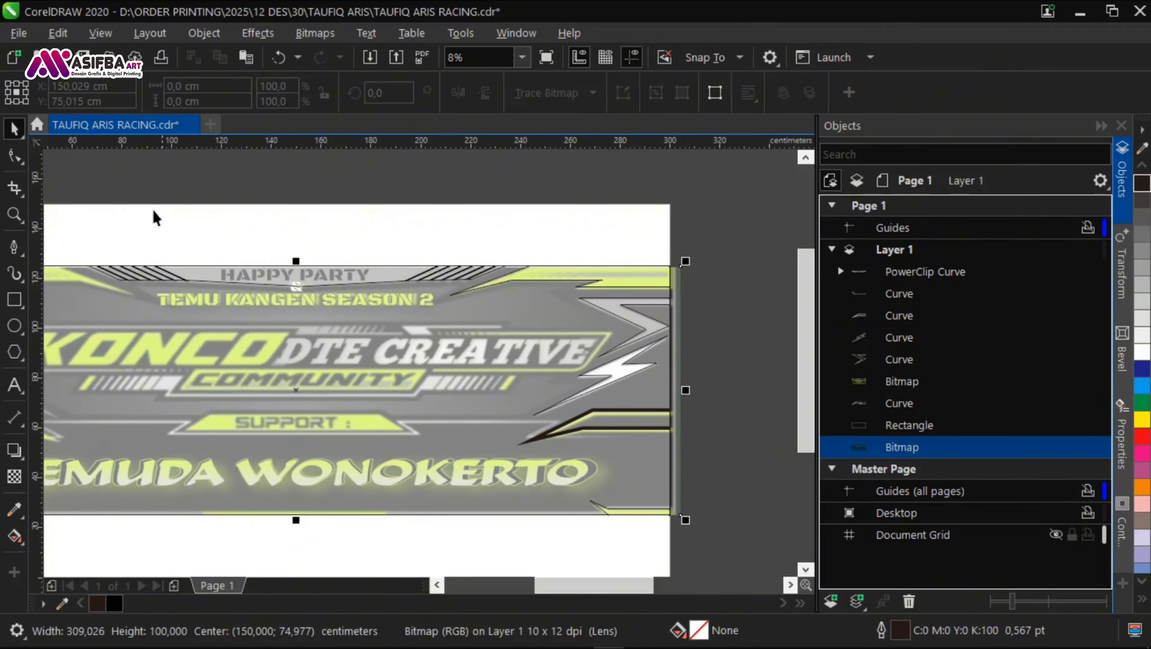
Step: Set the height of both the frame rectangle and the faded reference bitmap to 150 cm
click(235, 161)
click(940, 428)
click(926, 446)
shift+click(924, 432)
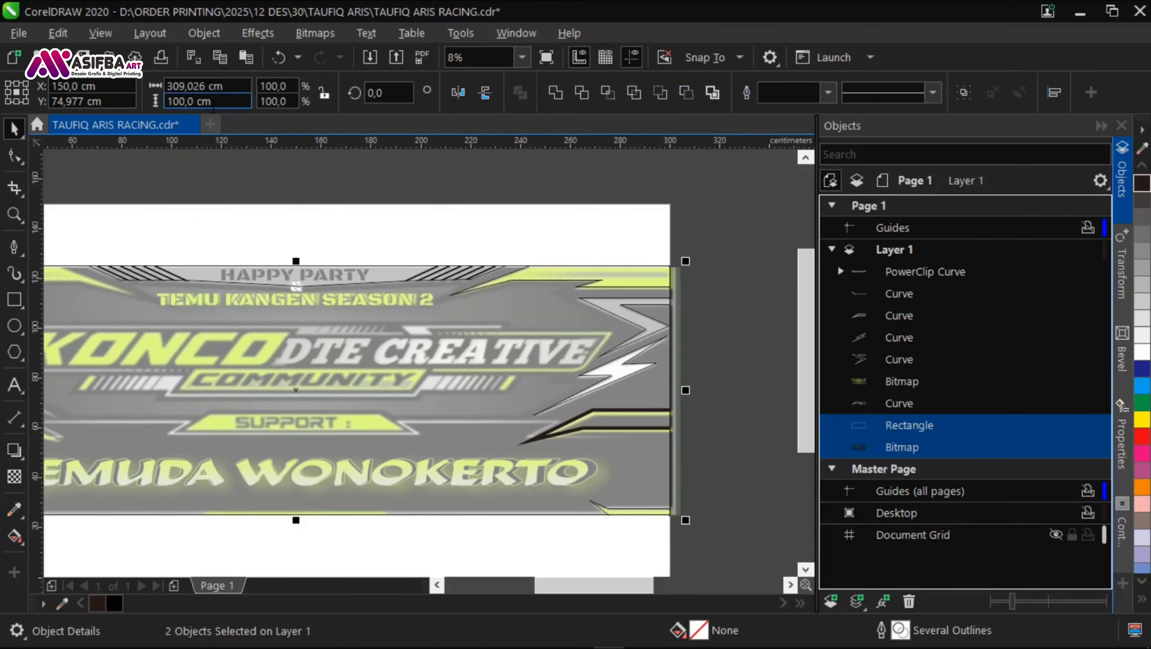
text(150)
key(Return)
click(211, 167)
drag(212, 167, 275, 211)
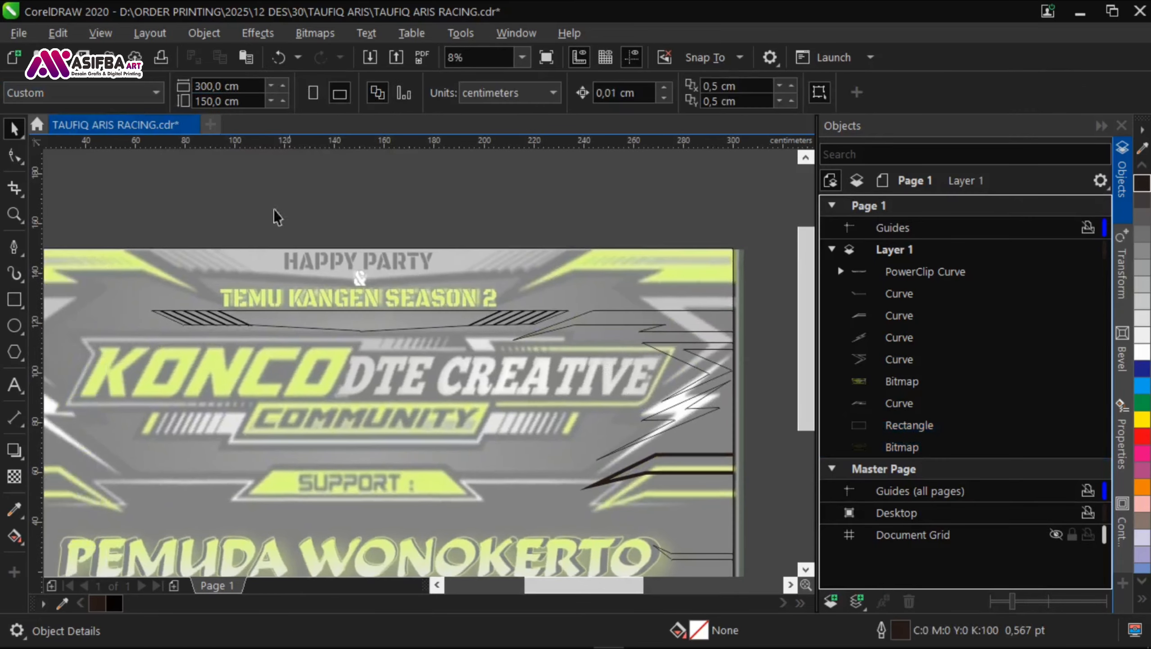
Step: Stretch the header panel and the five traced accent curves vertically together to match the 150 cm tall banner
drag(174, 214, 192, 221)
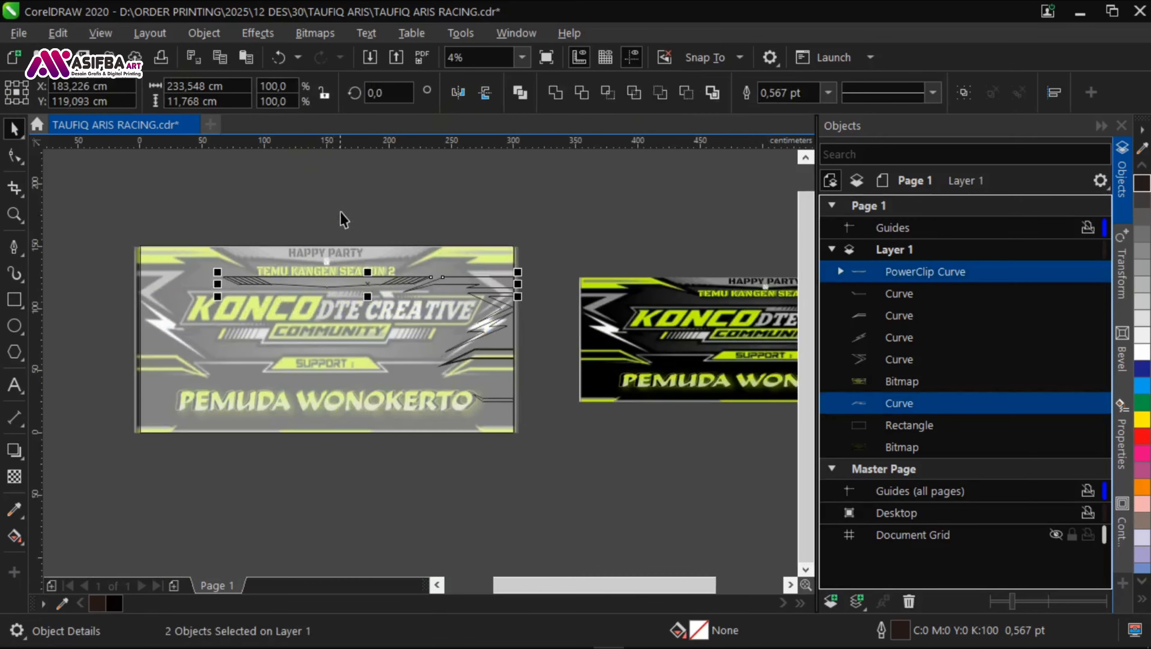
click(356, 150)
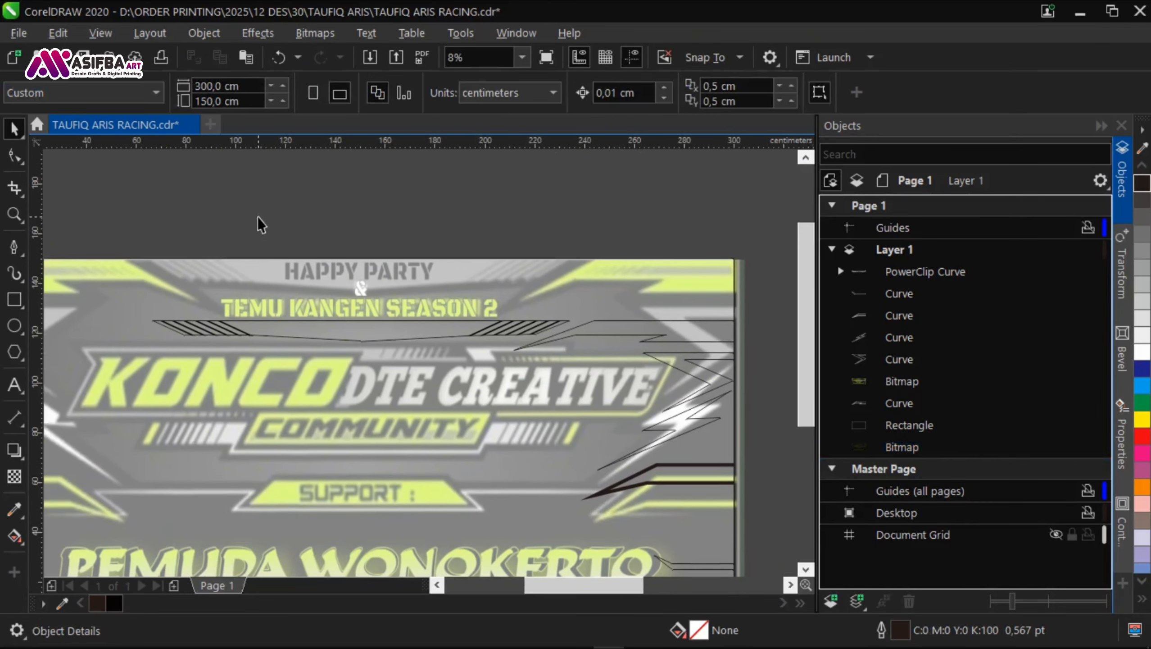
drag(115, 211, 527, 424)
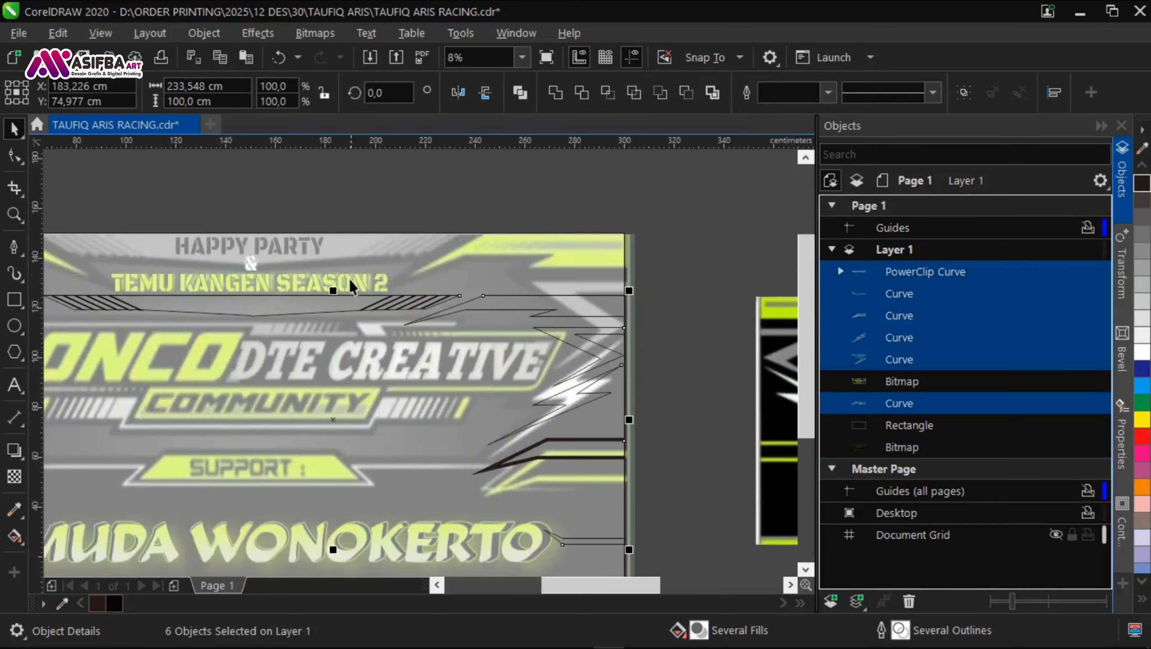
drag(333, 291, 353, 234)
drag(375, 335, 408, 208)
drag(367, 422, 372, 481)
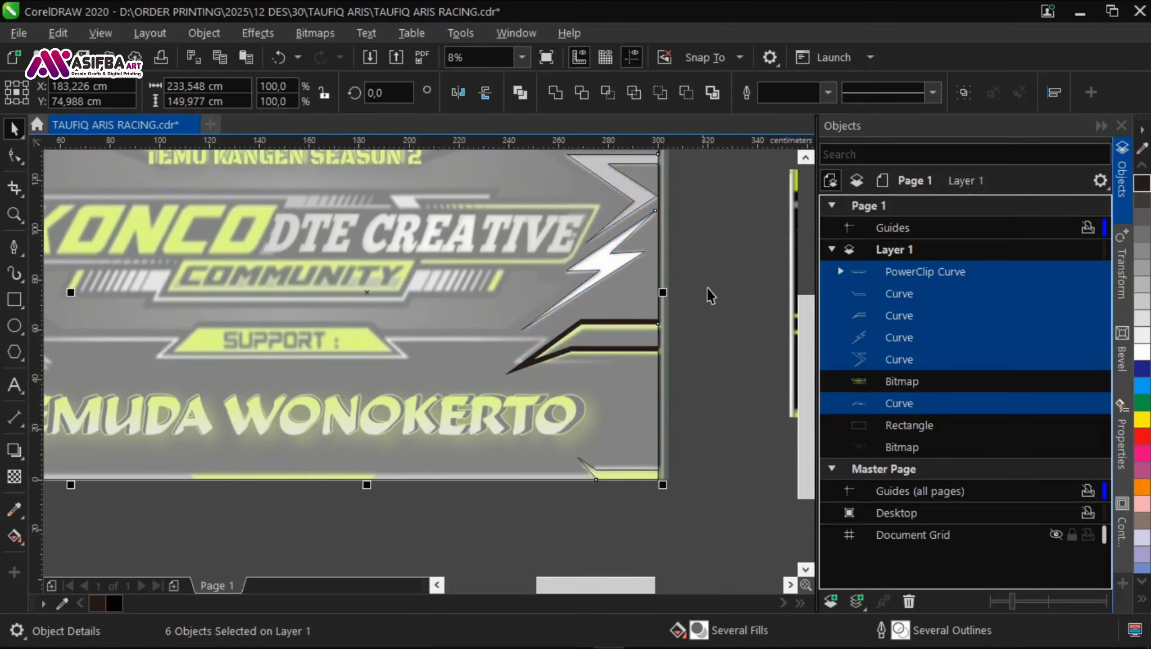
click(708, 288)
Step: Fill the header panel with grey #878787 and remove its outline
drag(689, 277, 676, 354)
scroll(676, 355, down, 1)
scroll(505, 264, up, 1)
drag(505, 263, 634, 371)
scroll(207, 272, down, 1)
scroll(584, 342, up, 2)
click(384, 315)
scroll(390, 317, down, 2)
scroll(354, 366, up, 1)
click(348, 335)
click(131, 603)
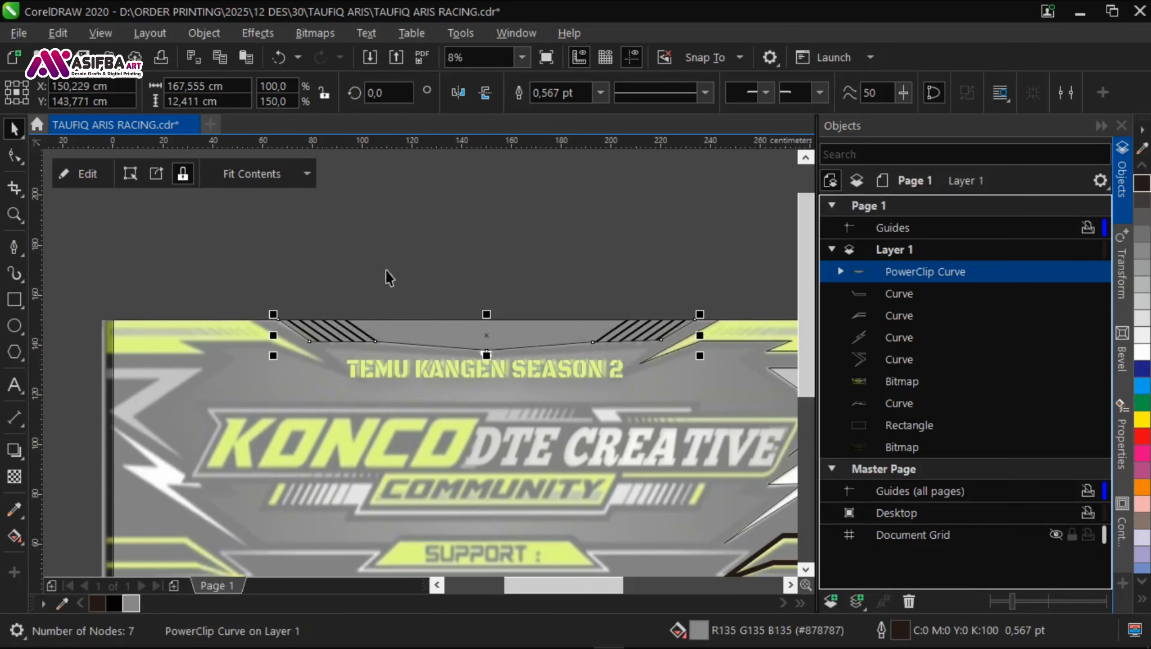
click(600, 93)
click(567, 112)
Step: Edit the header's PowerClip contents and apply a linear transparency that fades the right bar group toward the banner's centre
scroll(399, 359, down, 2)
scroll(540, 370, up, 1)
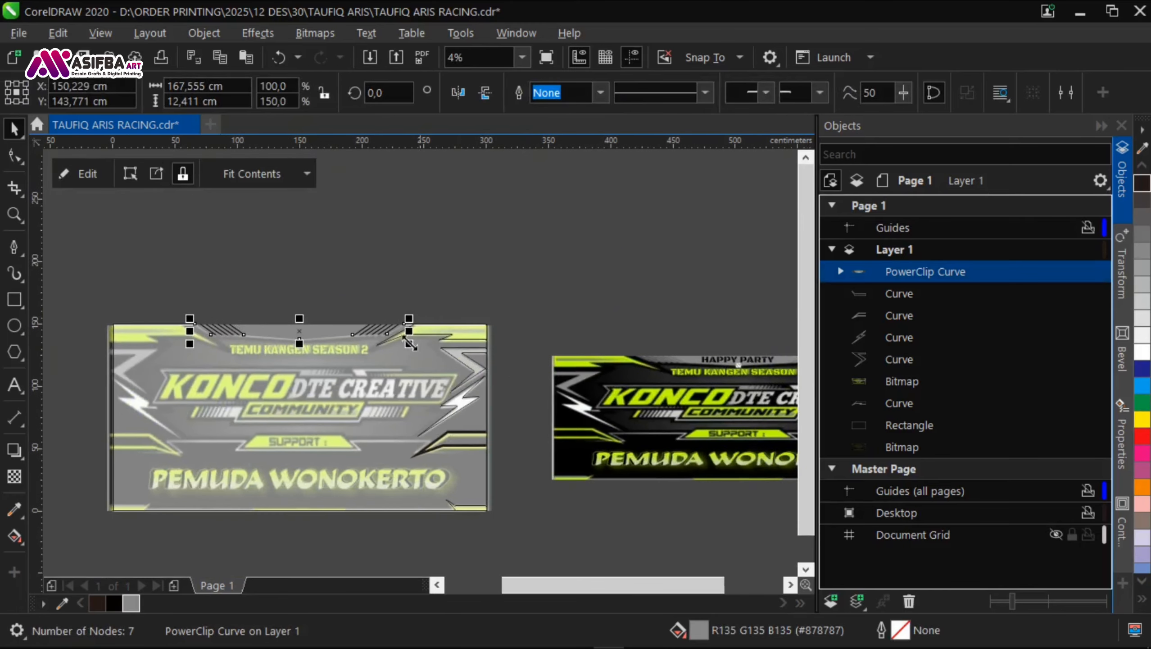
scroll(736, 349, up, 2)
scroll(685, 369, down, 1)
drag(199, 310, 522, 296)
click(86, 174)
click(318, 302)
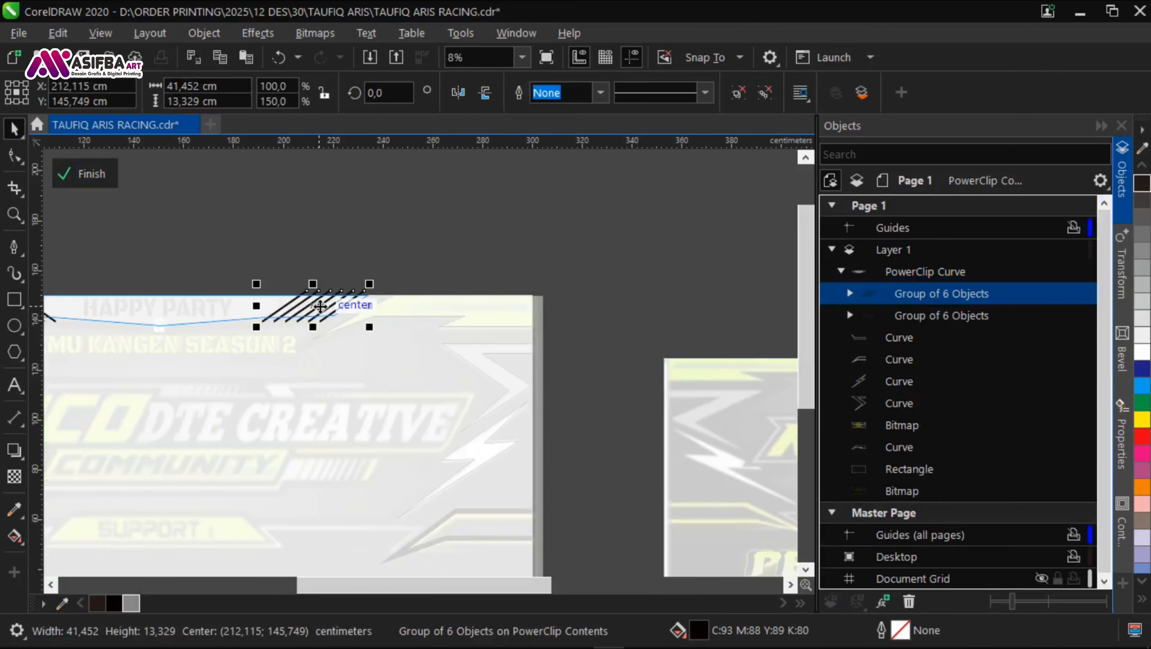
scroll(262, 307, up, 1)
click(14, 476)
drag(283, 294, 240, 295)
click(375, 267)
click(93, 174)
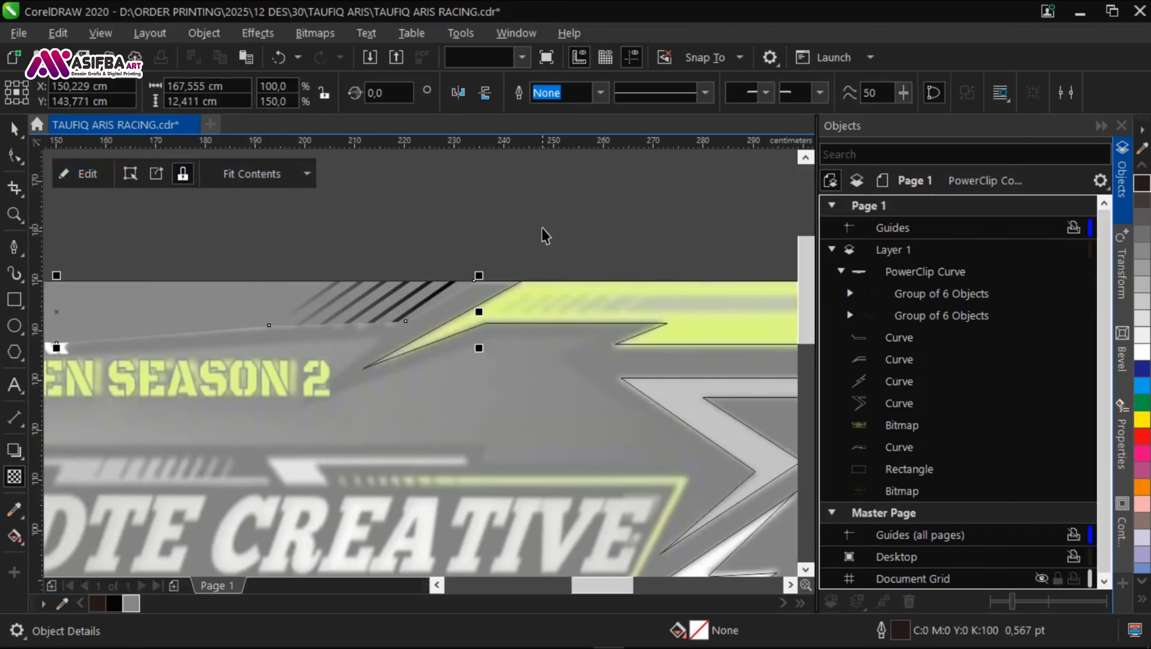
click(577, 243)
Step: Apply a matching linear transparency to the header's left bar group, fading it toward the banner's centre, and finish editing the PowerClip
scroll(594, 247, down, 1)
click(492, 271)
click(84, 174)
click(159, 280)
scroll(158, 280, up, 1)
click(14, 476)
drag(106, 270, 308, 270)
scroll(185, 254, down, 1)
scroll(157, 257, up, 1)
drag(133, 263, 99, 262)
click(84, 174)
scroll(302, 327, down, 1)
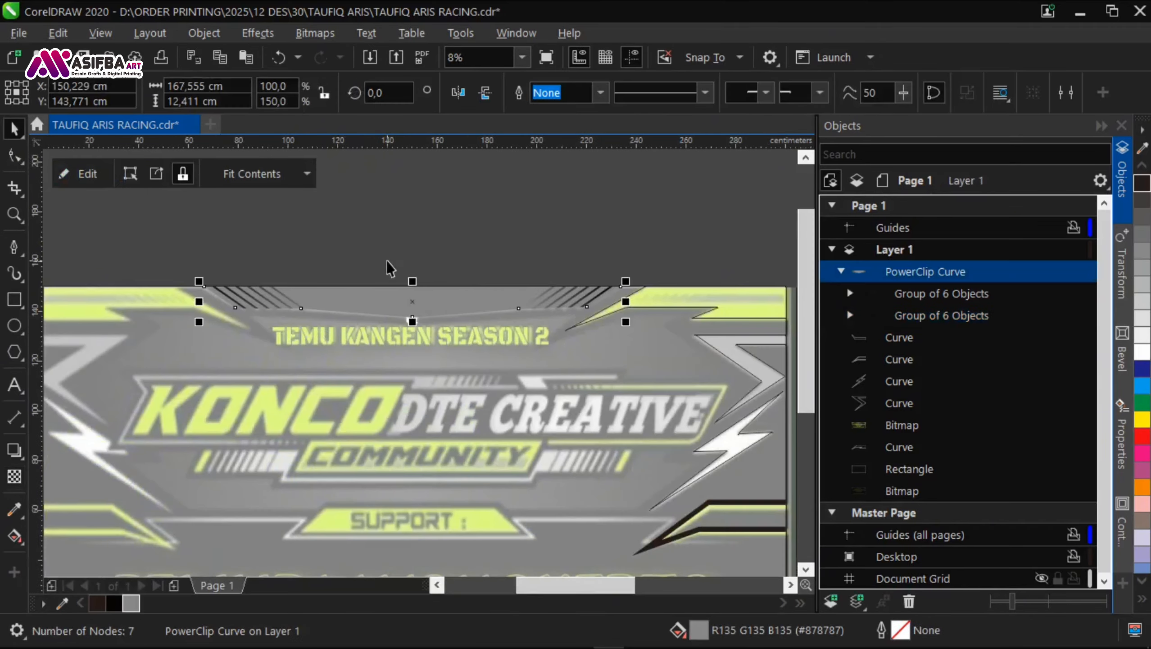
Step: Give the header panel a fountain fill spanning from its centre to its left end and make it elliptical
click(389, 267)
scroll(245, 257, down, 1)
scroll(326, 276, up, 1)
click(314, 274)
click(10, 542)
drag(238, 271, 363, 318)
drag(454, 322, 273, 321)
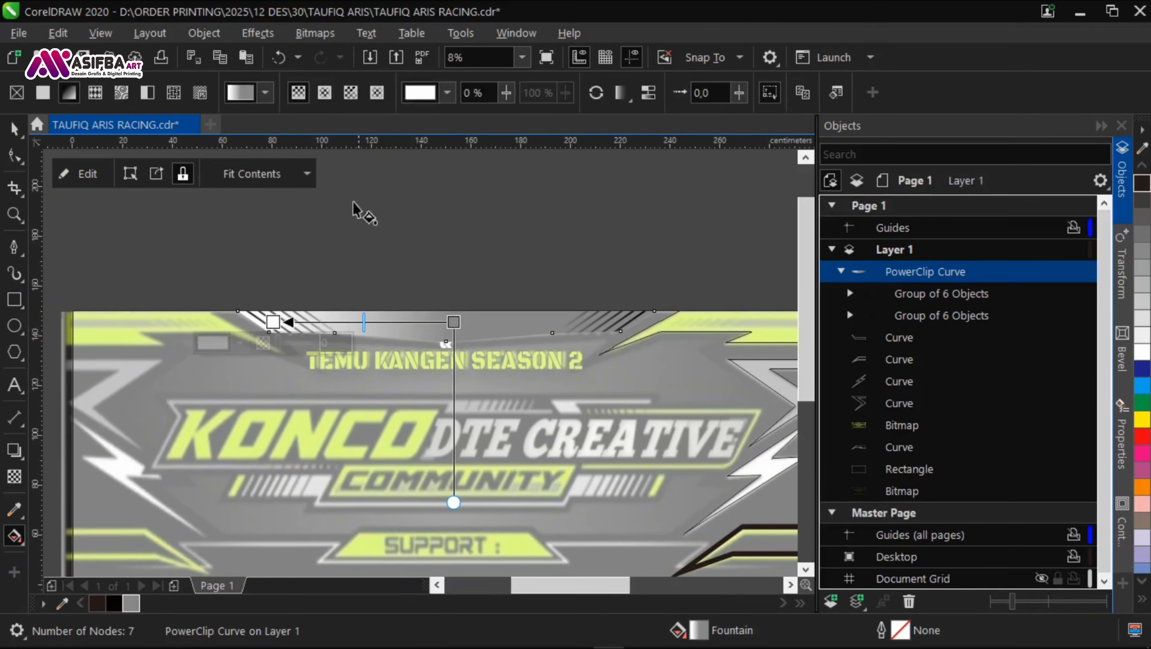
click(325, 93)
Step: Recolour the header gradient's centre with a grey sampled from the banner and its outer end with a darker grey
click(416, 345)
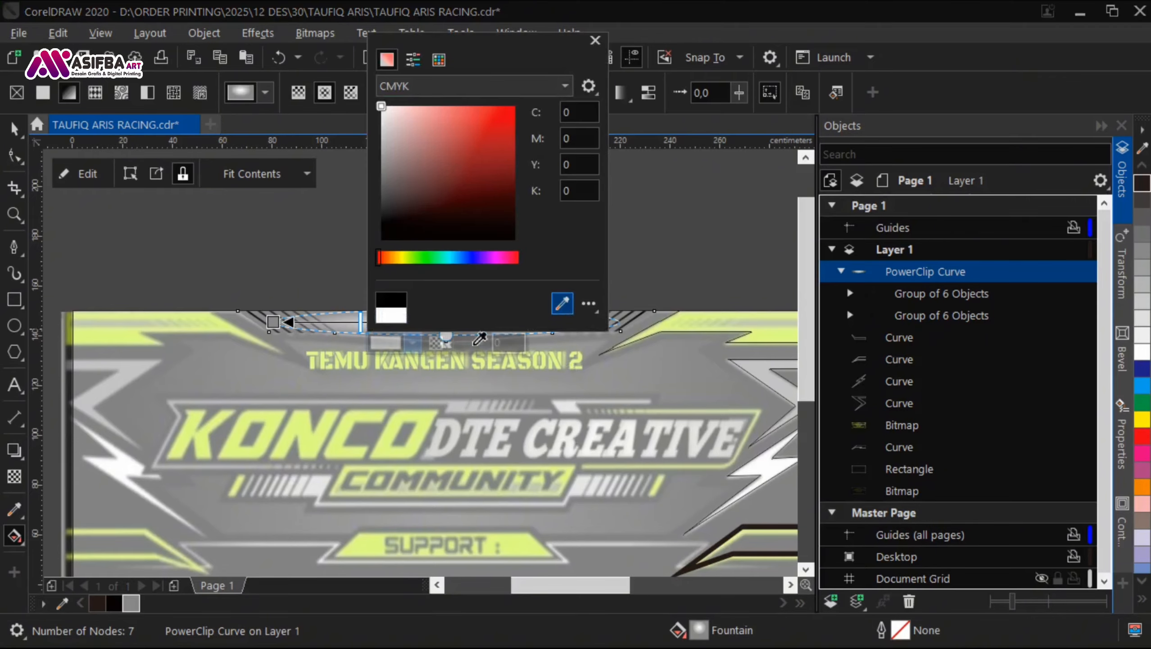
click(563, 304)
click(132, 517)
click(273, 321)
click(240, 344)
click(214, 33)
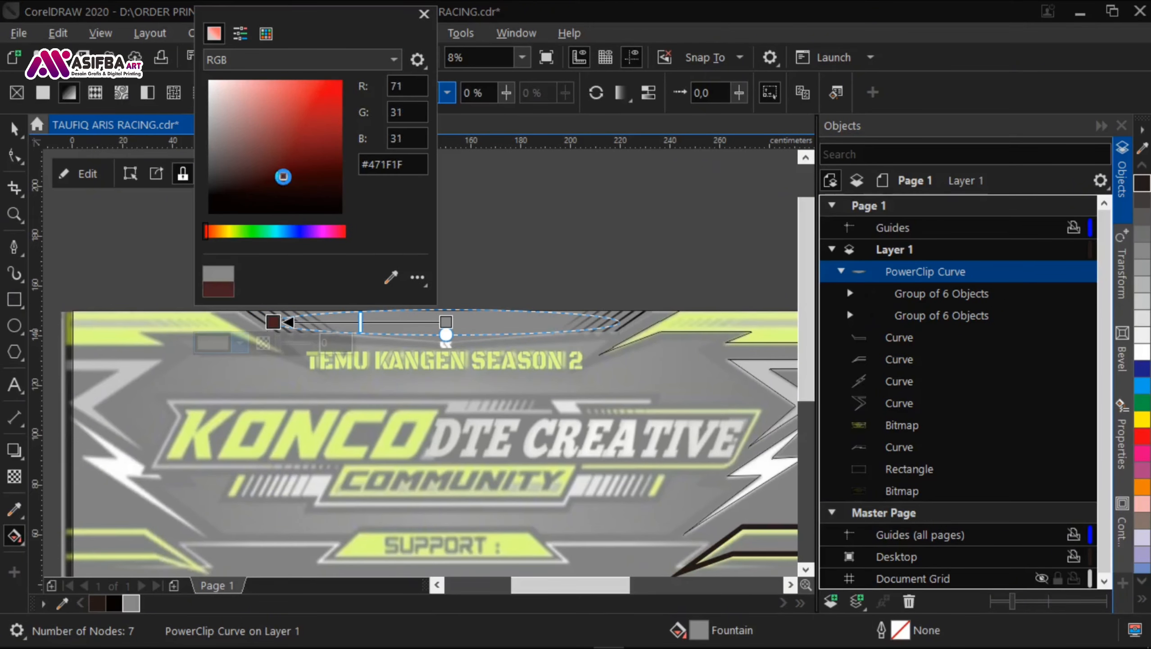
click(617, 218)
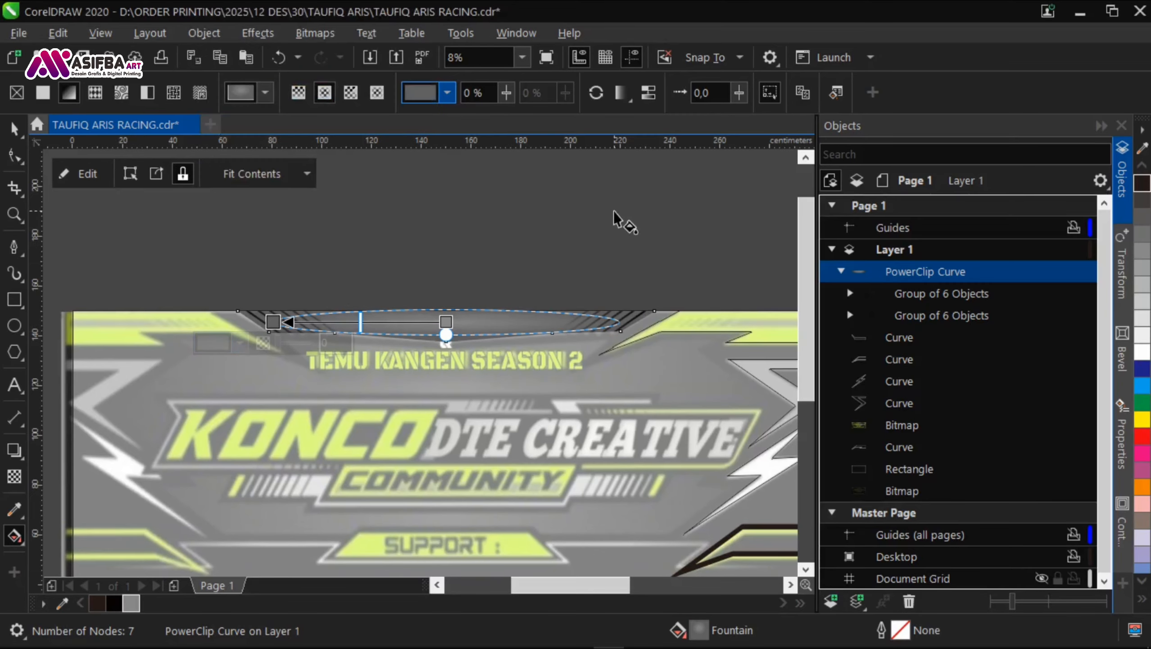
Step: Adjust the height of the header panel's elliptical gradient and save the document
scroll(512, 301, up, 1)
click(471, 346)
drag(381, 369, 381, 386)
click(442, 230)
scroll(442, 229, down, 1)
key(space)
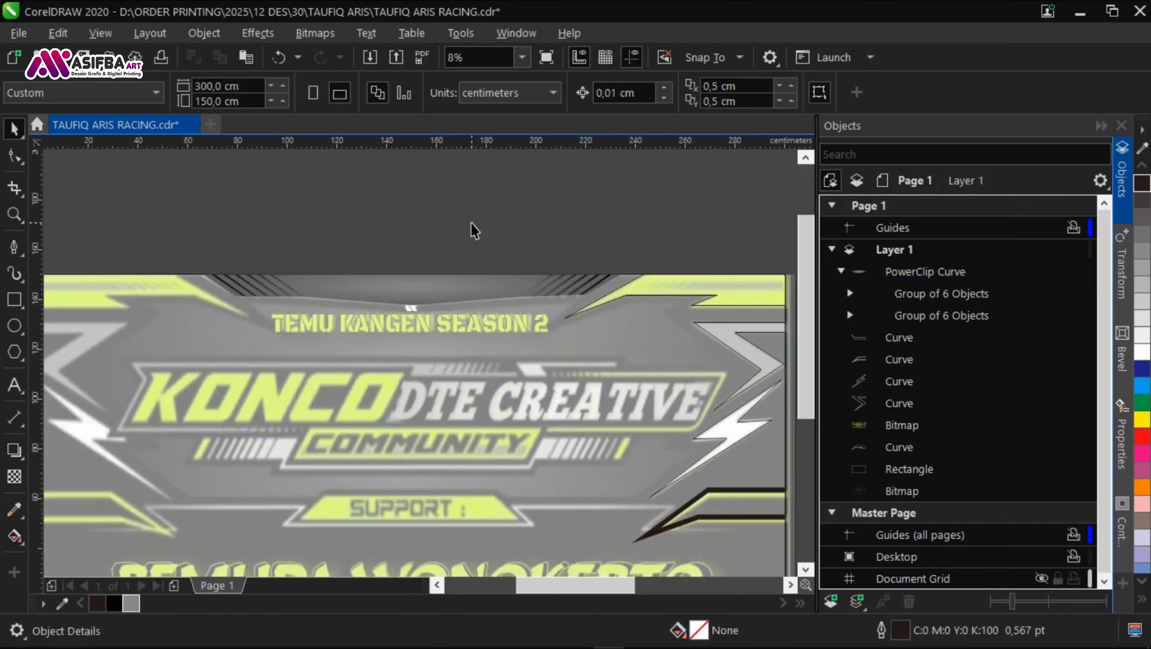
scroll(473, 229, down, 1)
drag(473, 228, 349, 181)
key(ctrl+s)
Step: Sample two lime greens from the sharp reference banner's upper-right accent into the document palette
drag(607, 323, 318, 384)
scroll(636, 294, up, 3)
click(62, 603)
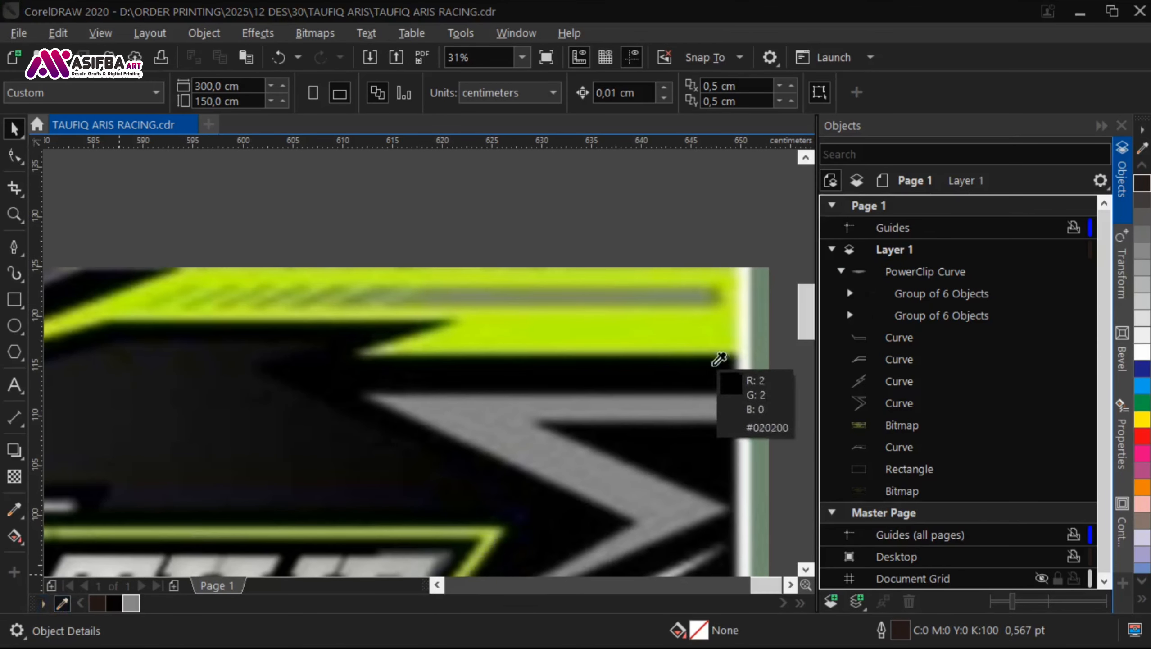
click(701, 338)
click(62, 603)
click(115, 312)
Step: Draw a rectangle about 59 cm wide and 3.6 cm high over the grey stripe inside the upper-right green accent
scroll(320, 334, down, 3)
scroll(346, 312, down, 1)
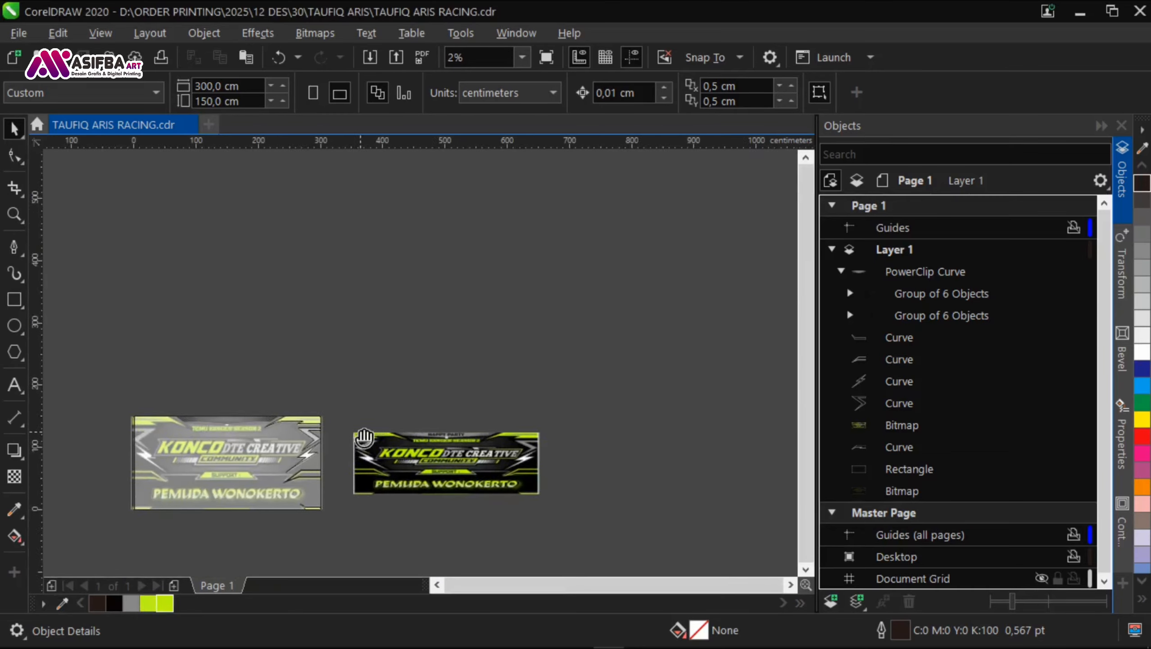
scroll(378, 411, up, 4)
scroll(434, 399, down, 2)
scroll(432, 392, down, 1)
scroll(193, 377, up, 3)
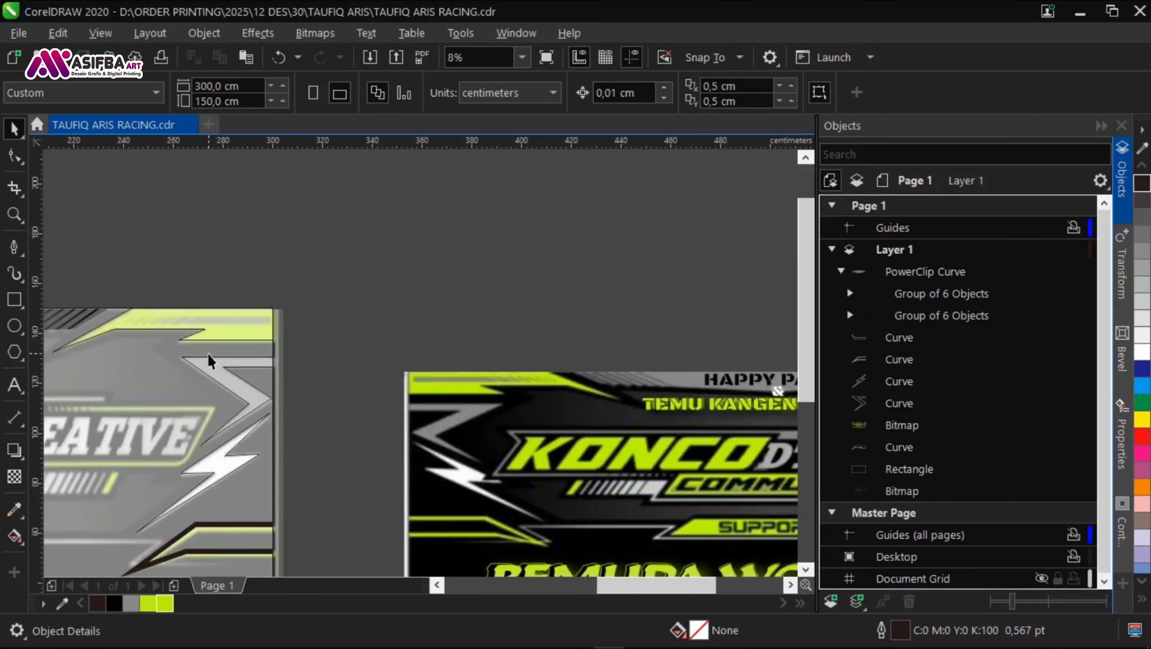
click(13, 300)
drag(669, 303, 84, 337)
key(space)
scroll(617, 321, up, 1)
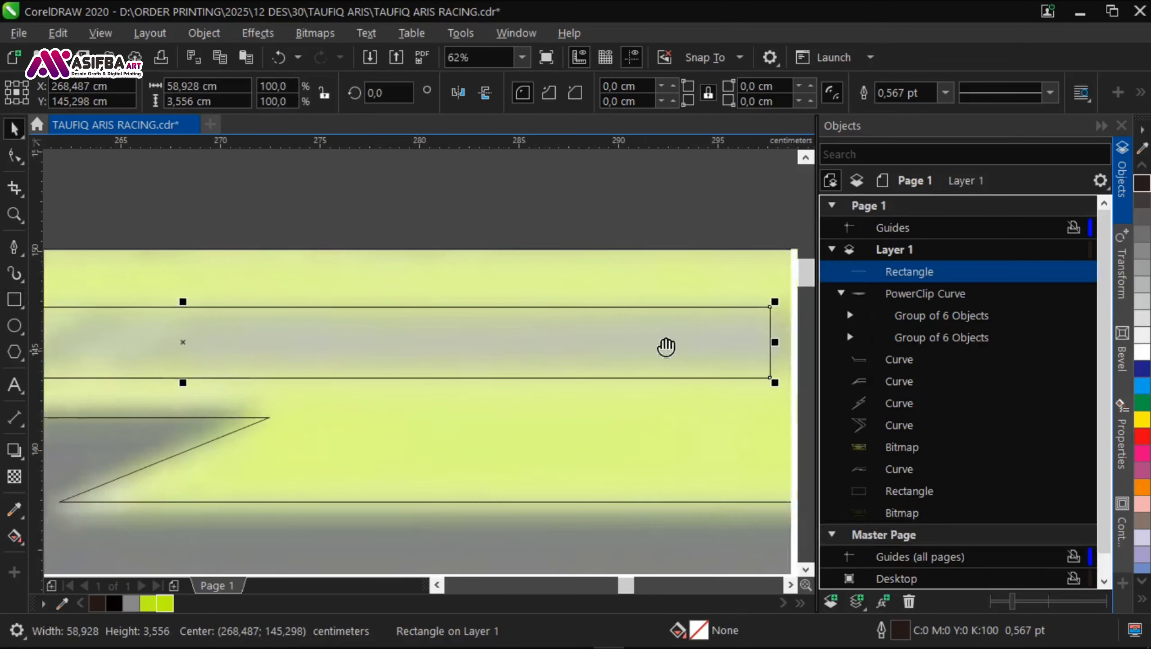
drag(580, 314, 594, 314)
scroll(591, 314, down, 1)
Step: Convert the stripe rectangle to curves and shift its upper-left node inward so the left end follows the accent's slant
key(ctrl+q)
key(F10)
scroll(273, 292, up, 1)
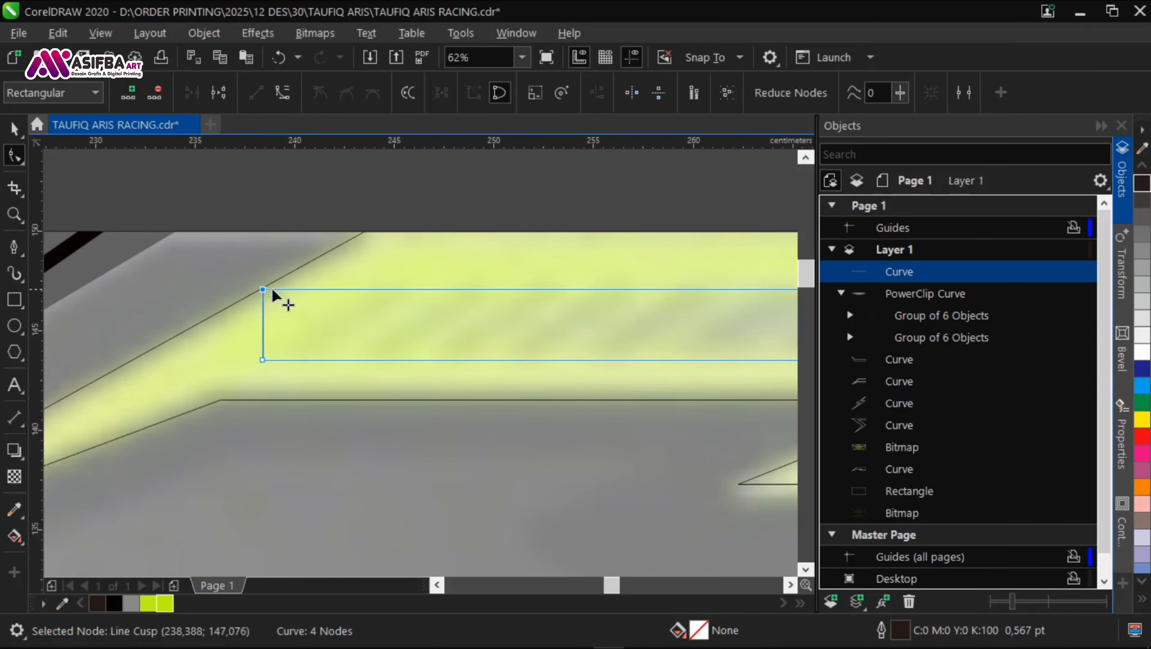
drag(268, 291, 343, 293)
scroll(190, 302, up, 2)
drag(229, 293, 276, 293)
scroll(284, 299, down, 3)
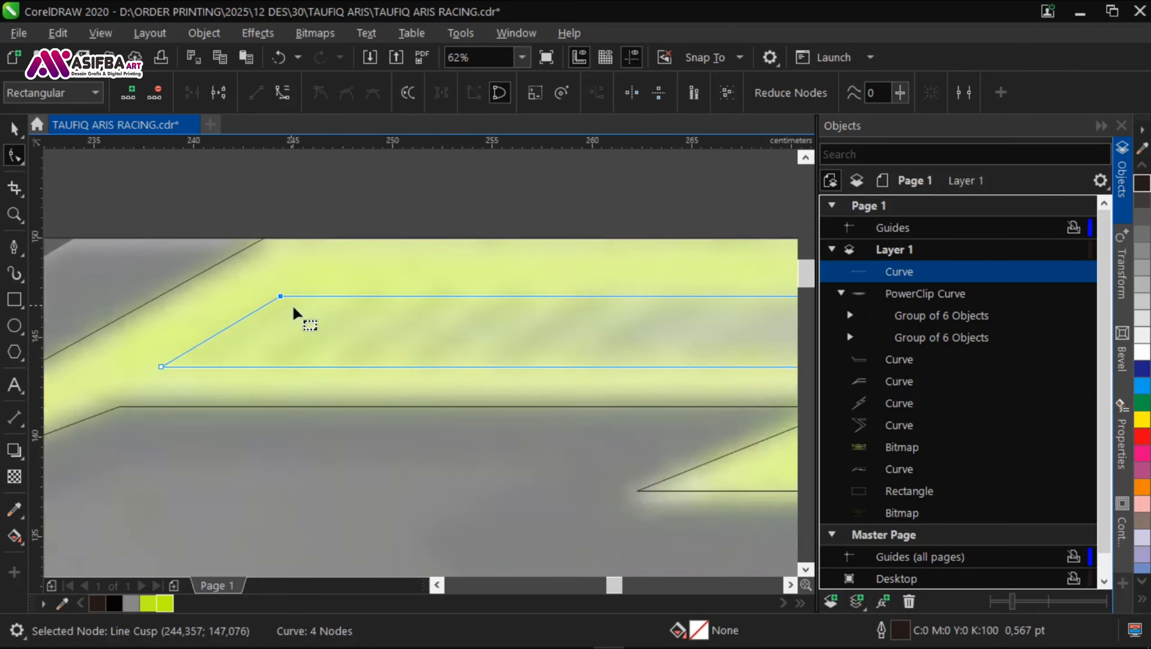
scroll(480, 307, up, 1)
key(space)
key(Escape)
click(473, 321)
scroll(473, 322, up, 2)
drag(472, 321, 472, 308)
scroll(473, 314, down, 3)
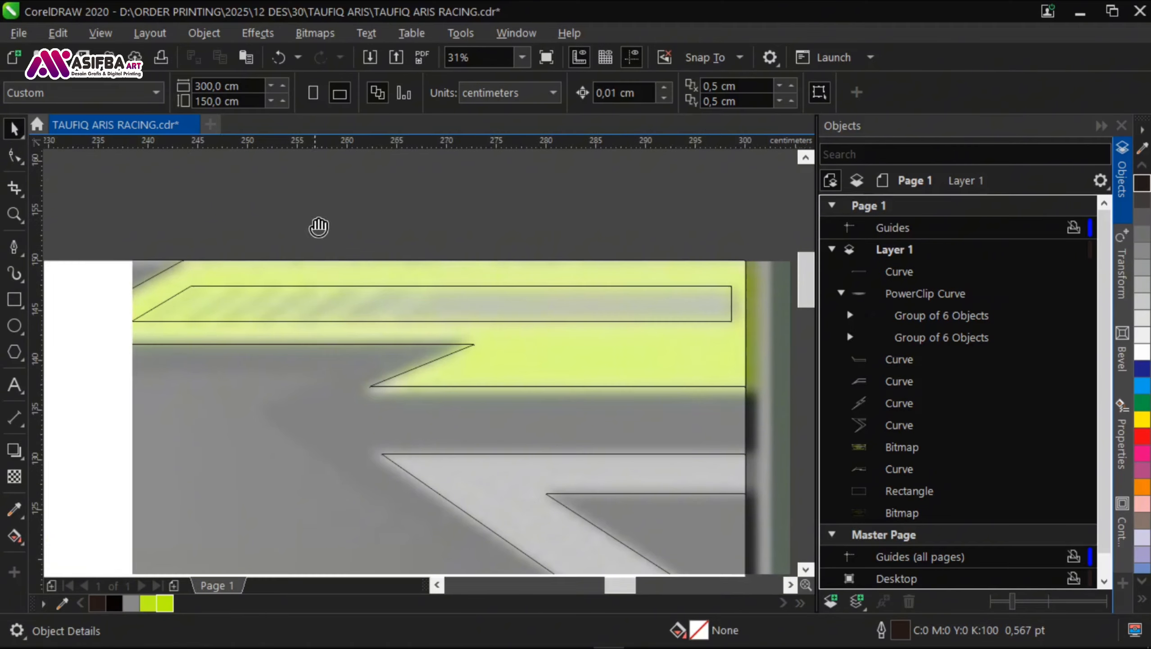
Step: Draw a narrow bar about 1.1 cm wide and 17.4 cm high across the stripe and rotate it to about 303.7 degrees
key(F6)
drag(262, 230, 272, 412)
click(18, 137)
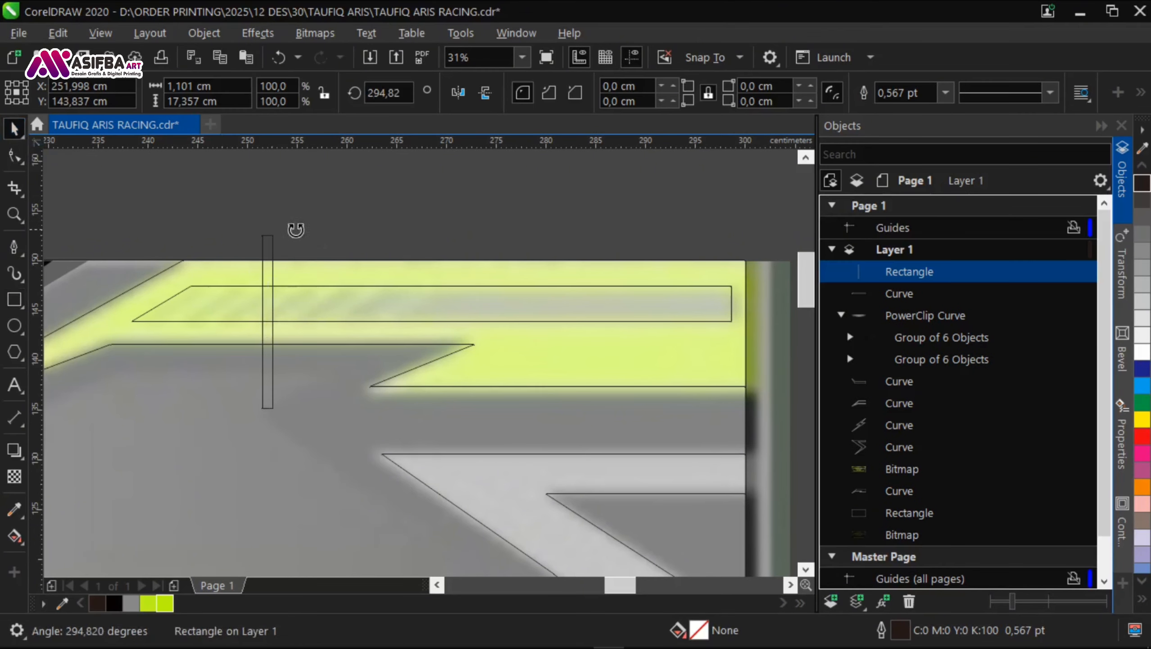
drag(296, 229, 348, 270)
key(Escape)
scroll(223, 330, up, 1)
drag(296, 356, 128, 339)
key(ctrl+z)
drag(430, 210, 257, 203)
click(257, 203)
drag(257, 203, 342, 244)
Step: Move the slanted bar to the stripe's left end and duplicate it rightward into a row of six evenly spaced bars
click(290, 306)
scroll(291, 306, up, 1)
drag(289, 320, 371, 298)
scroll(289, 306, down, 1)
right_click(370, 298)
drag(450, 294, 324, 275)
scroll(324, 275, down, 1)
key(ctrl+r)
key(ctrl+r)
key(ctrl+r)
key(ctrl+r)
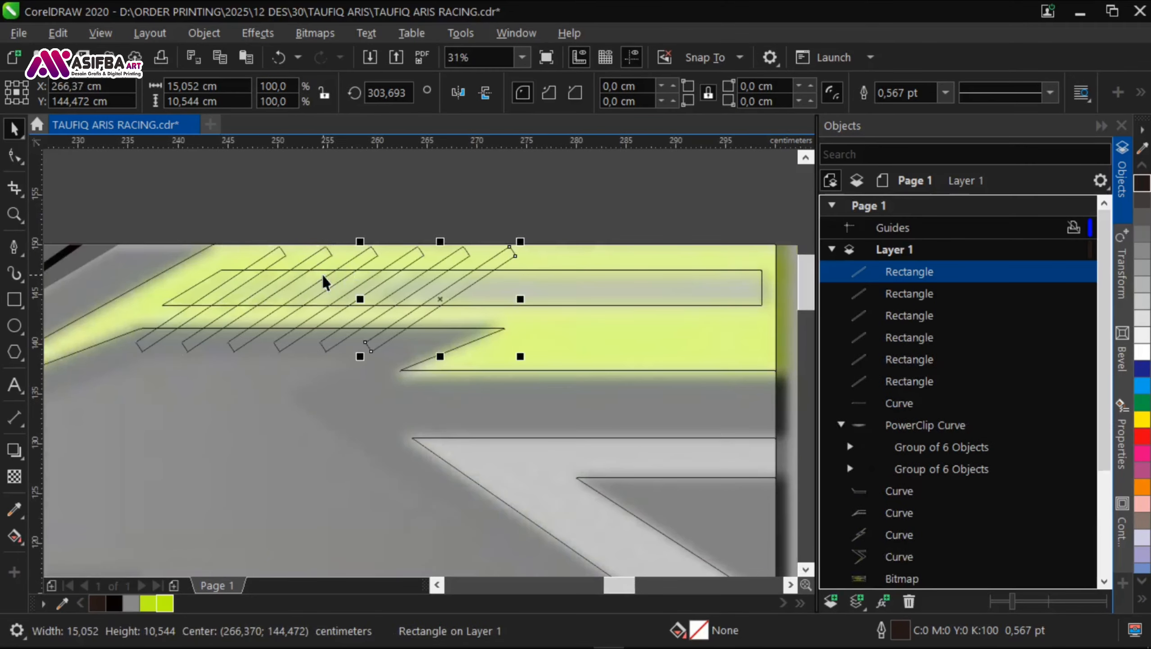
Step: Weld the six slanted bars into one curve and add the long stripe to the selection
drag(111, 181, 539, 408)
click(556, 92)
shift+click(581, 269)
Step: Try to weld the six-bar curve together with the long stripe, and undo the weld
click(556, 94)
click(498, 234)
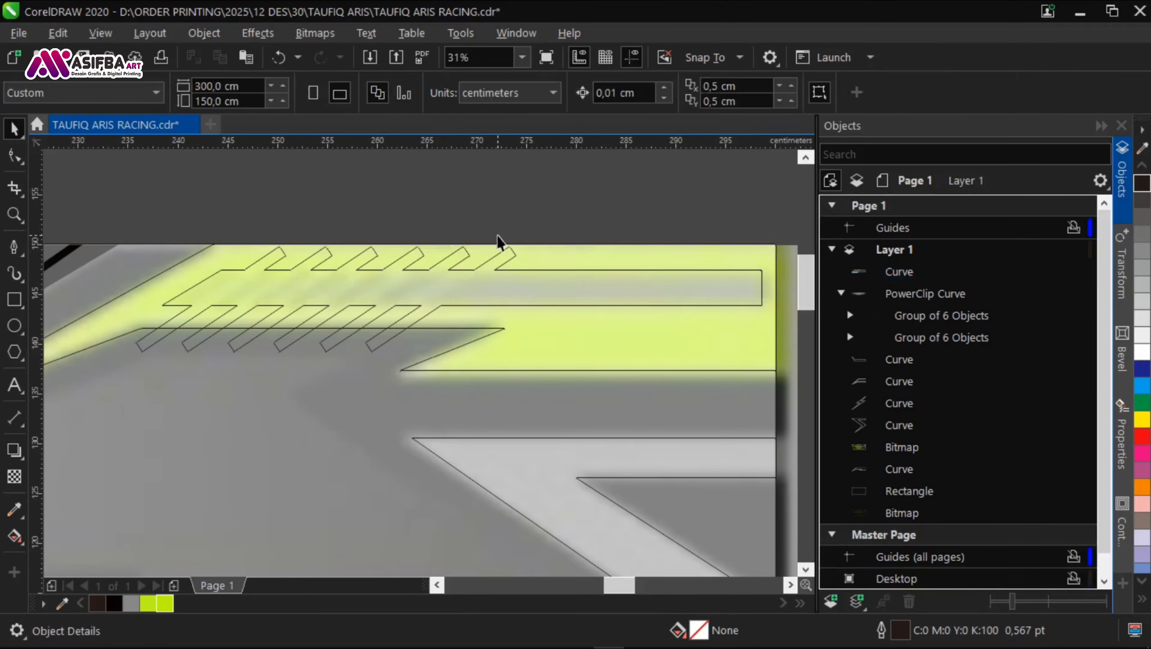
key(ctrl+z)
click(557, 94)
key(ctrl+z)
Step: Trim the long stripe with the six-bar curve and move the bars about 17 cm straight up off the artwork
click(582, 94)
click(514, 257)
scroll(510, 264, down, 1)
drag(509, 267, 508, 184)
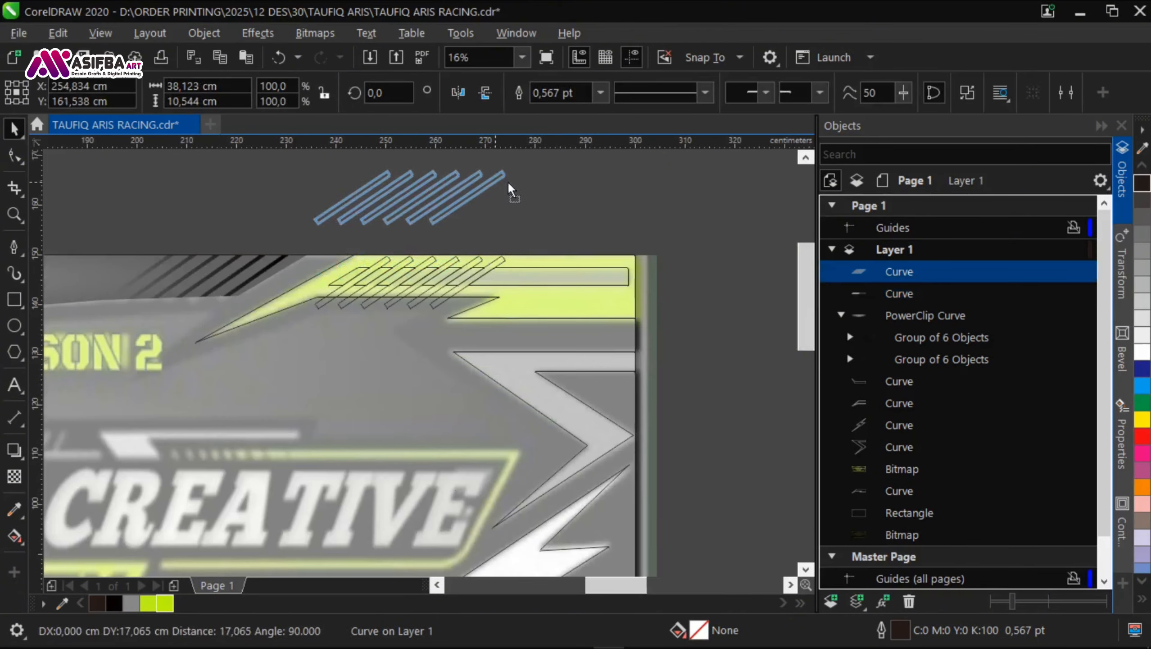
Step: Fill the trimmed long stripe with grey and remove its outline
click(538, 222)
drag(553, 252, 328, 255)
scroll(327, 255, down, 2)
click(345, 264)
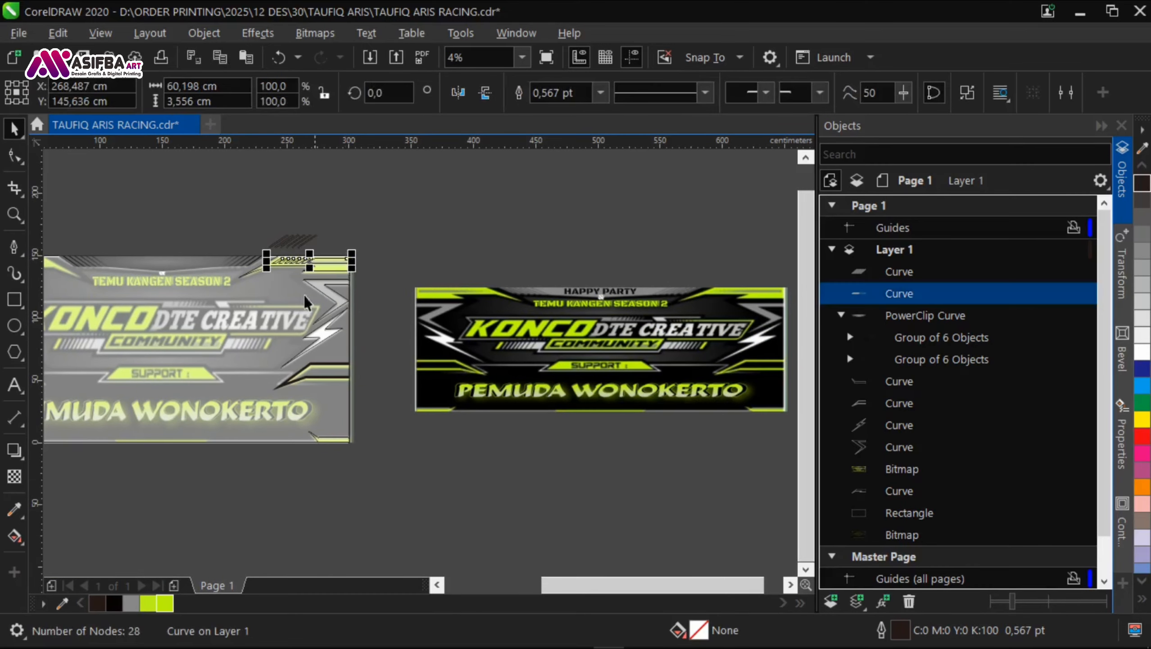
click(600, 93)
click(563, 112)
click(395, 223)
Step: Apply a horizontal linear fountain fill to the banner's upper-right corner accent, with lime green from the document palette at its right end
scroll(297, 262, up, 2)
click(303, 272)
drag(306, 275, 370, 326)
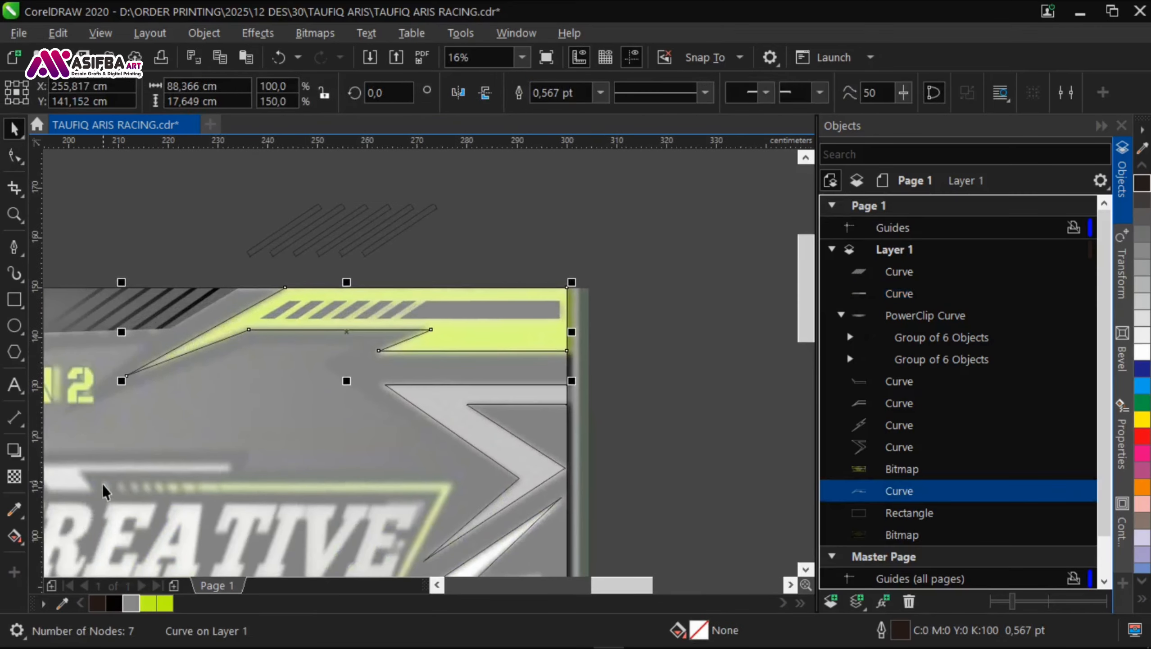
click(15, 536)
drag(544, 331, 193, 331)
click(544, 331)
click(511, 353)
click(655, 312)
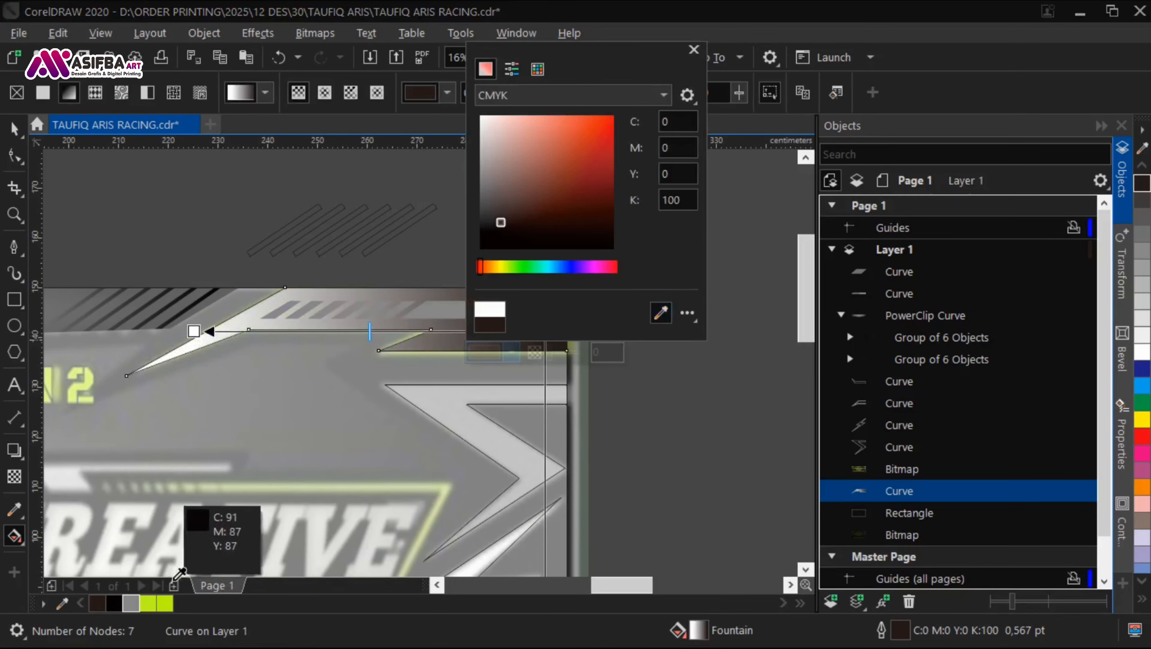
click(148, 603)
Step: Set the left end of the corner accent's gradient to lime green and shift it to a yellower lime
click(194, 331)
click(160, 354)
click(311, 286)
click(165, 603)
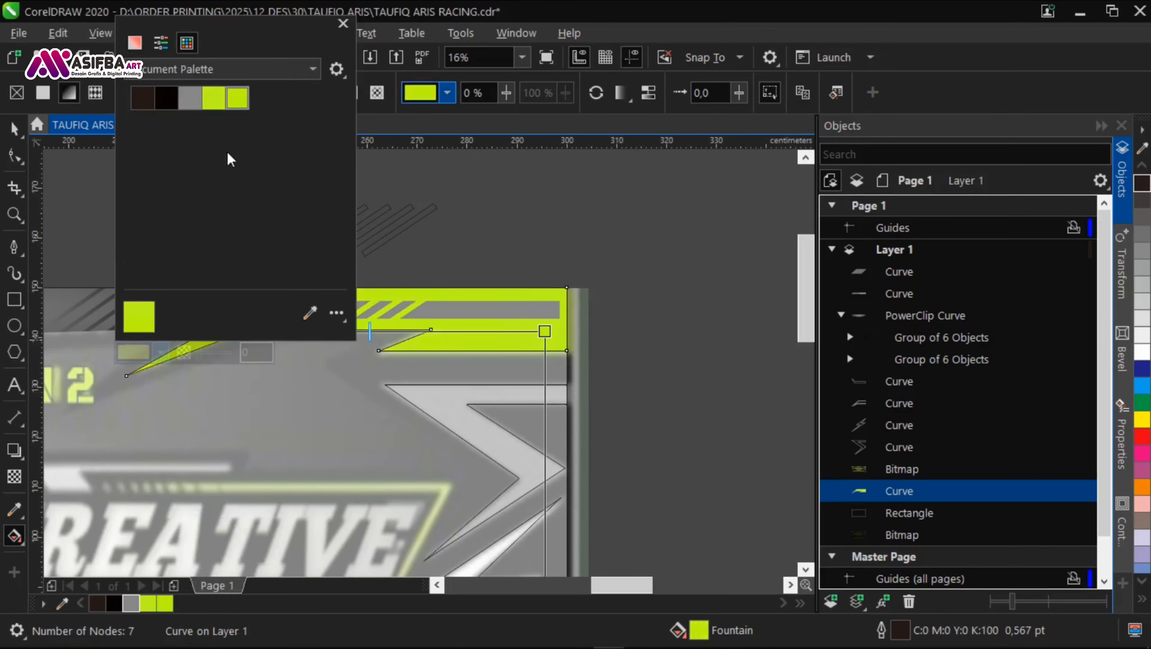
click(135, 42)
click(395, 224)
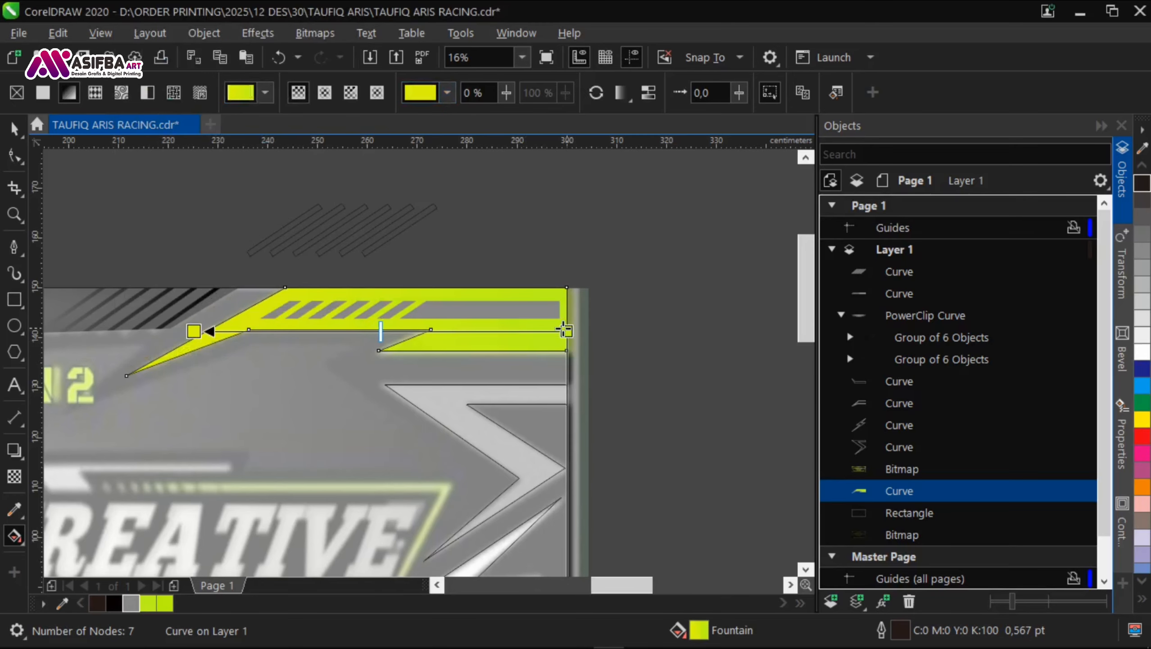
Step: Remove the upper-right corner accent's outline and save the file
key(space)
click(599, 93)
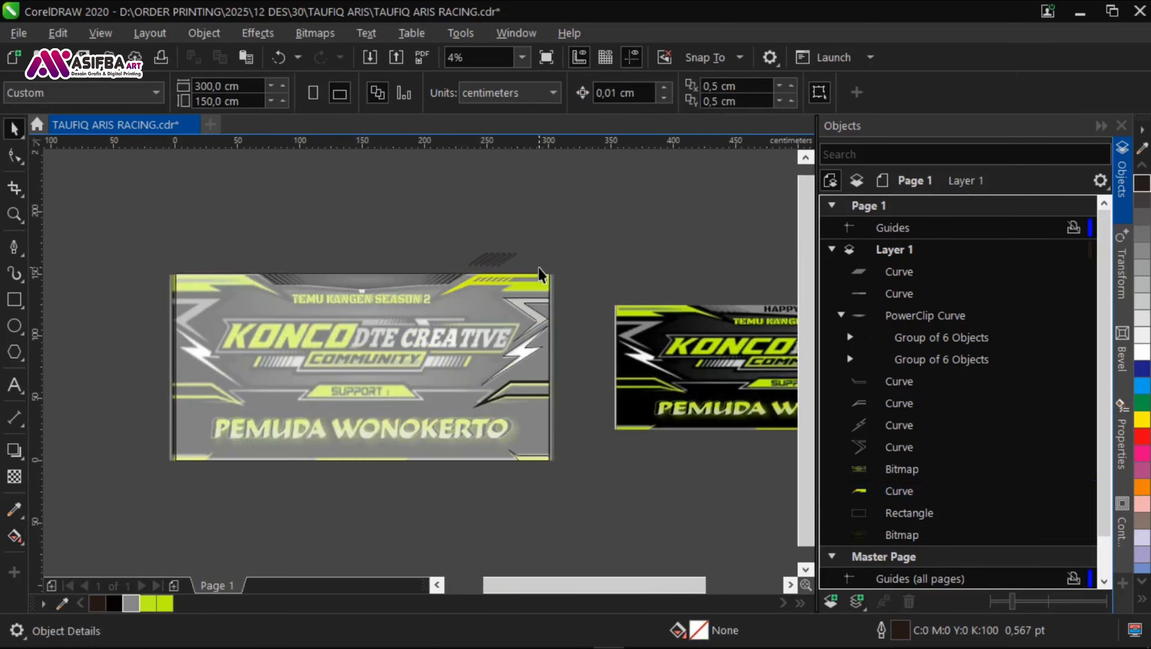
key(ctrl+s)
Step: Apply a horizontal linear fountain transparency to the trimmed grey stripe so that it fades out toward the left
scroll(555, 269, up, 2)
click(475, 306)
click(14, 477)
drag(483, 310, 51, 310)
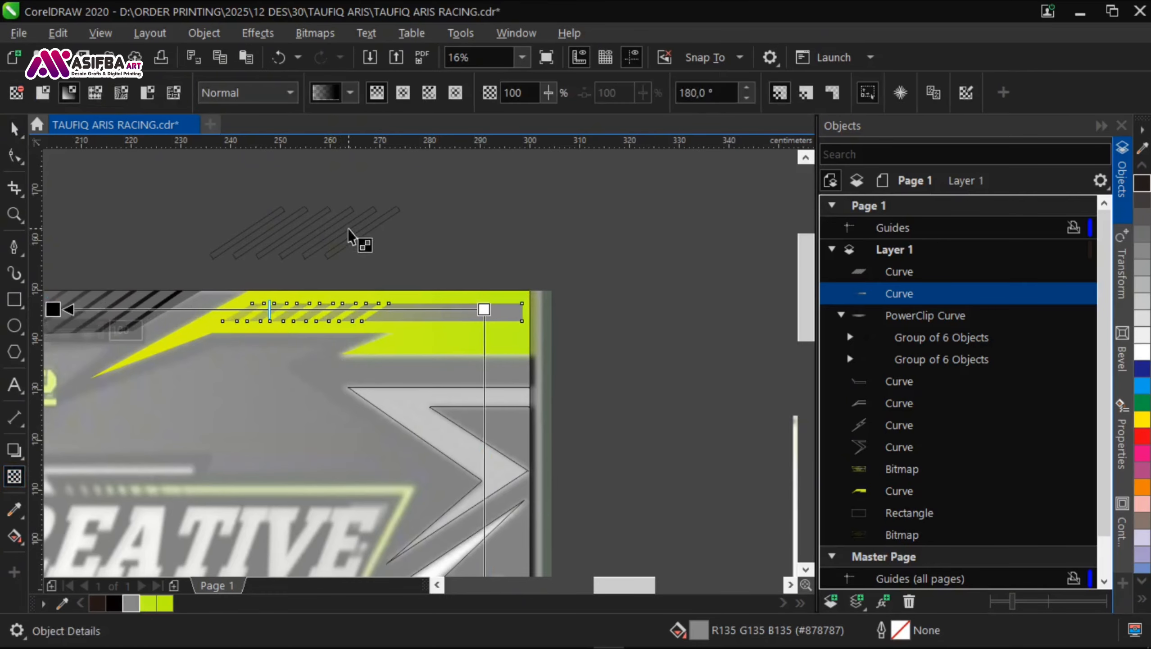
click(357, 236)
scroll(532, 251, down, 1)
key(space)
Step: Move the loose six-bar curve about 8 cm right and 2 cm up, fill it white and save the file
click(557, 290)
click(431, 238)
scroll(431, 238, up, 1)
drag(464, 231, 499, 221)
scroll(499, 221, down, 1)
click(1142, 352)
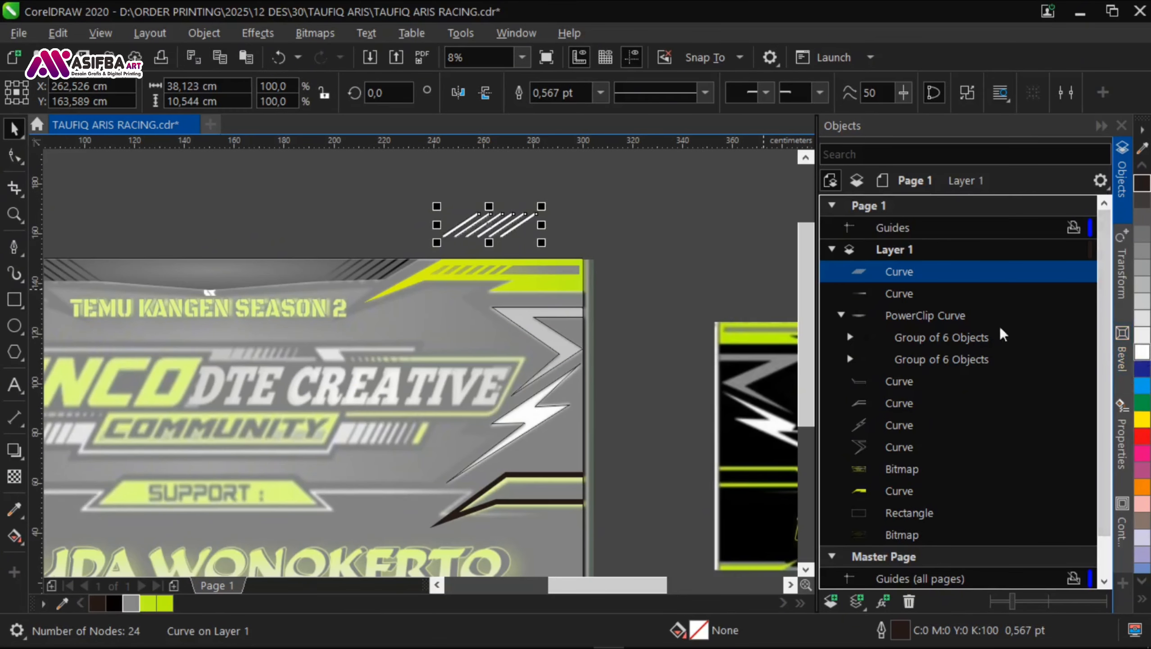
click(625, 267)
key(ctrl+s)
Step: Remove the outline from the grey chevron at the banner's right edge
scroll(624, 267, down, 2)
scroll(767, 290, up, 2)
scroll(464, 336, down, 2)
scroll(658, 323, up, 3)
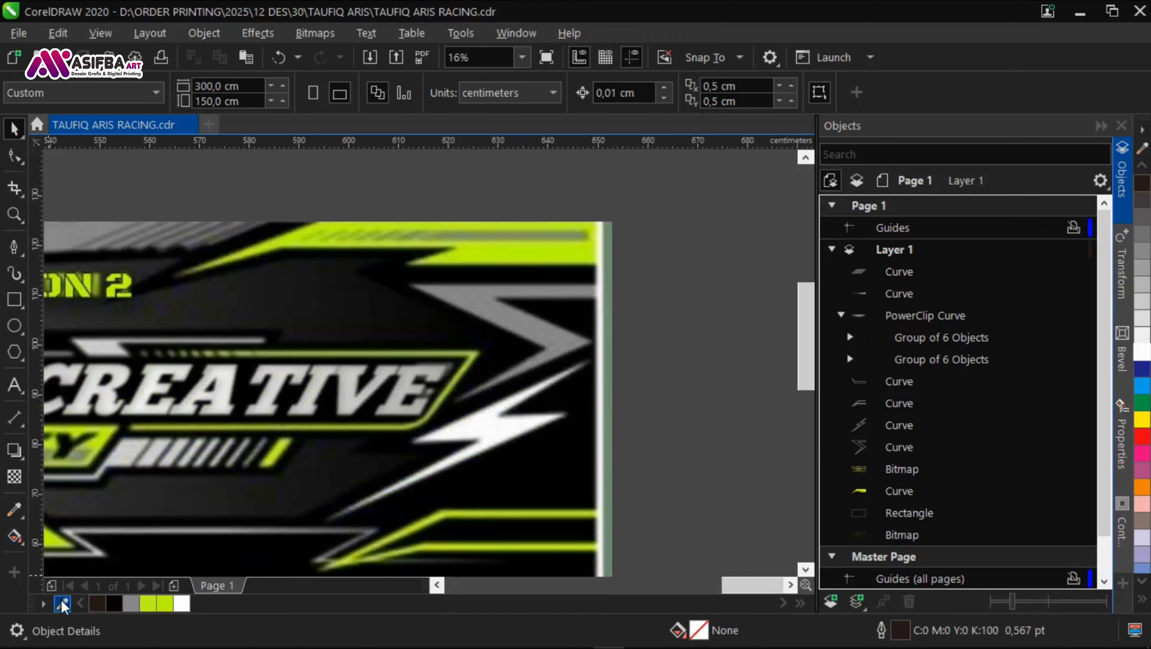
scroll(548, 343, down, 3)
scroll(338, 357, up, 2)
click(337, 358)
click(596, 92)
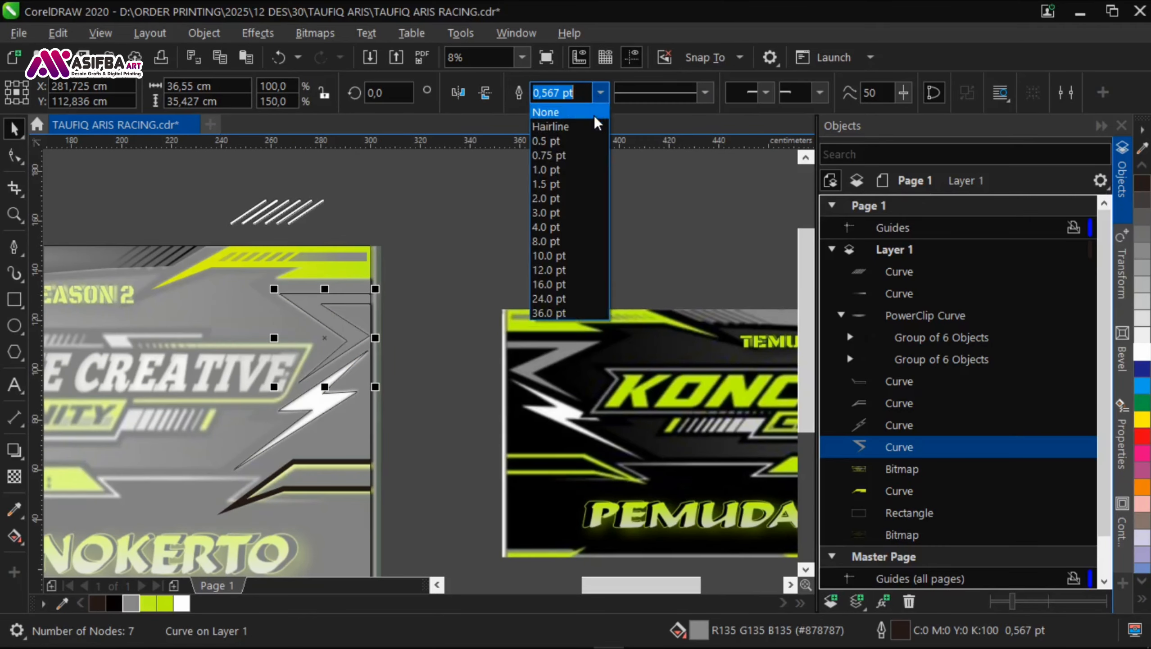
click(542, 110)
Step: Apply a vertical linear fountain fill to the right-hand chevron, running from grey to a darker grey
scroll(334, 325, up, 1)
key(g)
drag(332, 277, 332, 472)
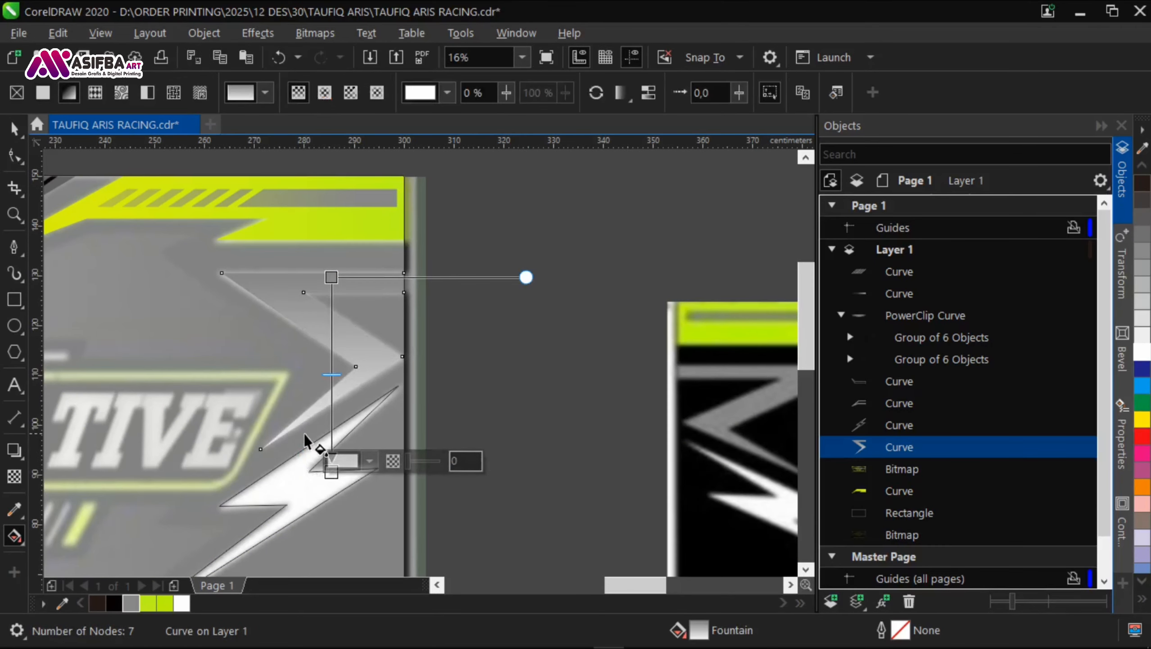
click(377, 466)
click(131, 603)
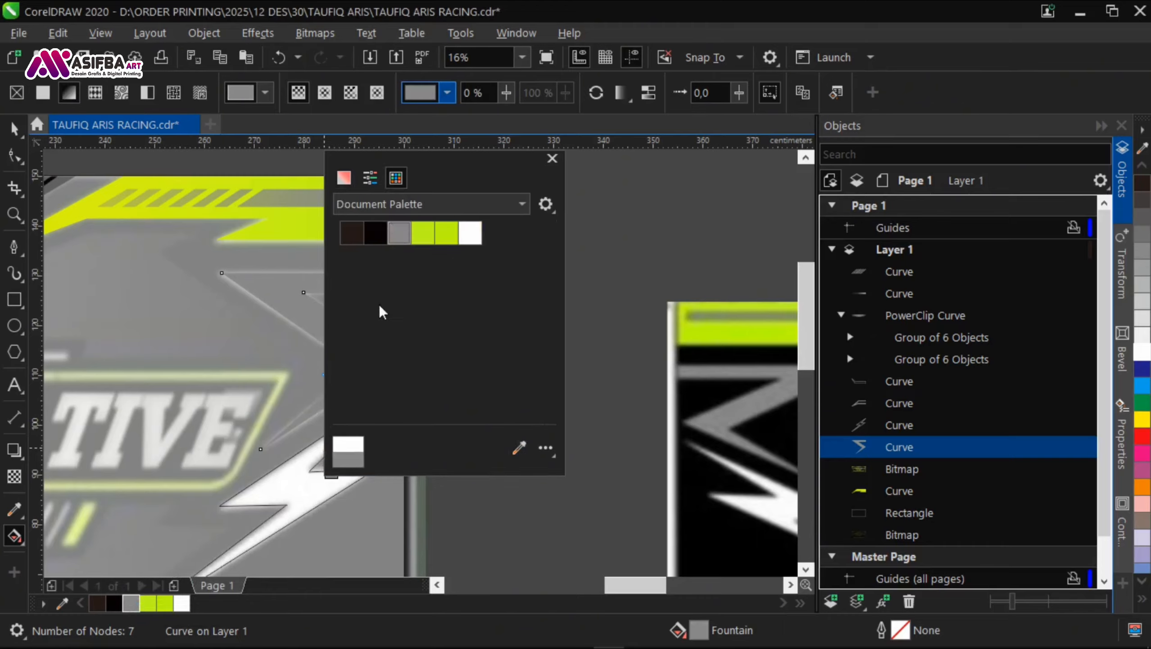
click(344, 178)
click(338, 307)
click(520, 499)
Step: Fill the lightning bolt below the chevron with white and remove its outline
scroll(134, 193, down, 2)
click(229, 267)
key(space)
click(175, 271)
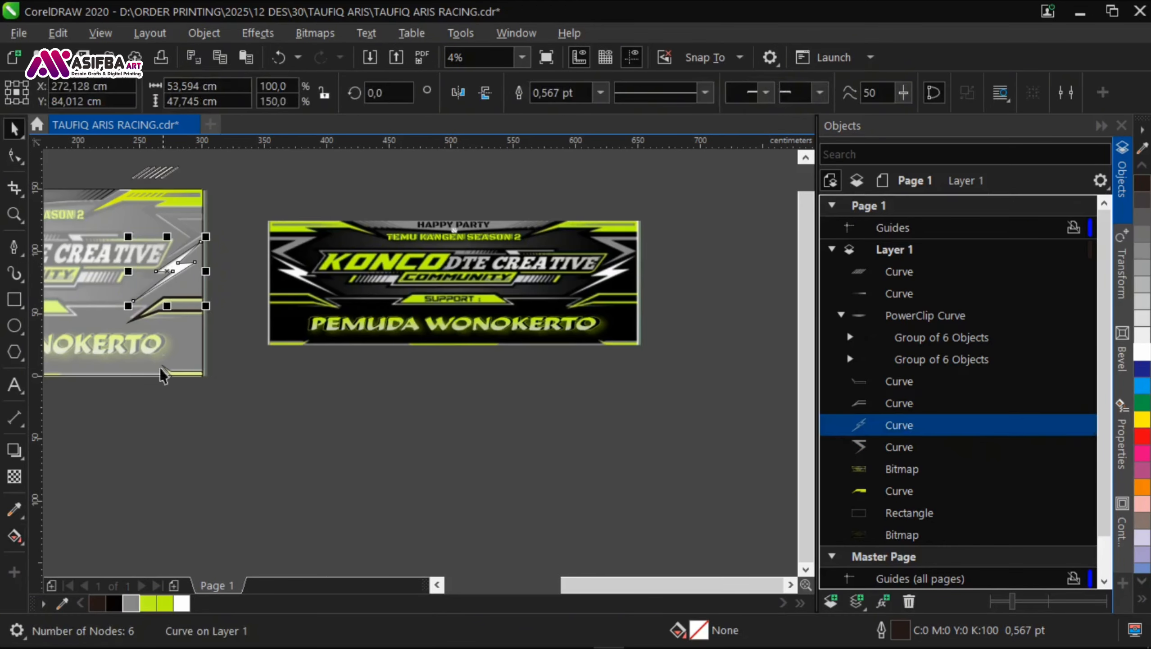
click(182, 603)
click(606, 94)
click(566, 112)
click(236, 318)
Step: Copy the upper-right corner accent's lime gradient onto the forked stripe accent at the lower right with the Attributes Eyedropper
scroll(179, 306, up, 1)
scroll(180, 314, down, 1)
scroll(169, 225, up, 2)
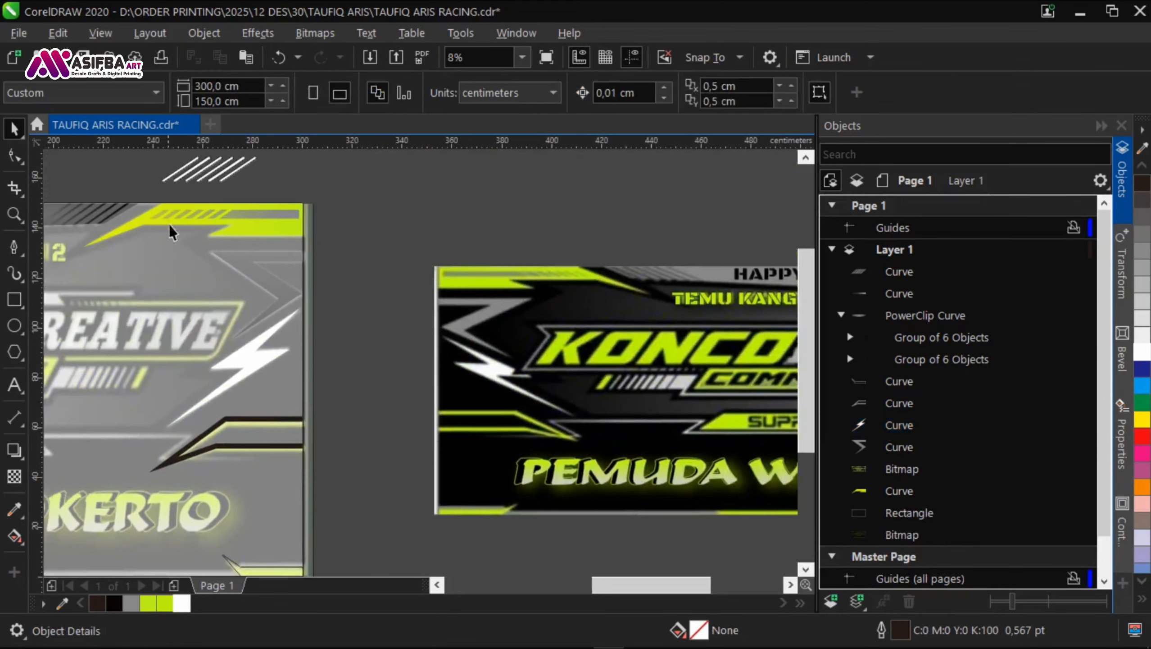
click(21, 515)
click(69, 533)
click(350, 200)
scroll(350, 168, down, 2)
scroll(422, 348, up, 1)
click(422, 352)
key(space)
scroll(422, 346, down, 1)
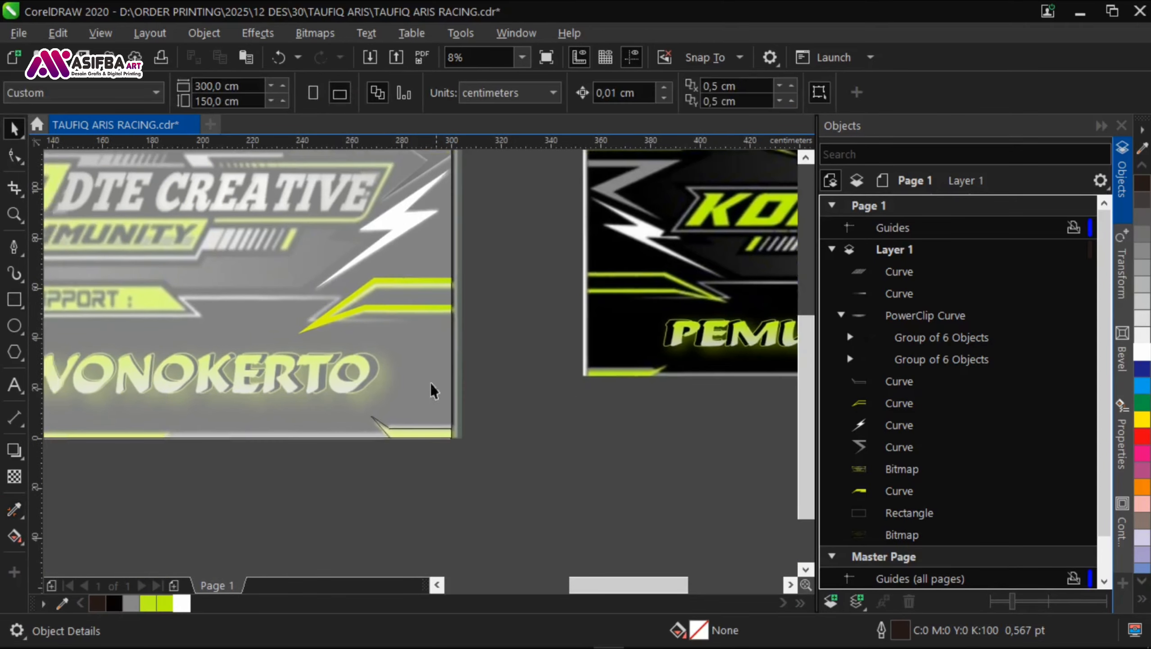
Step: Apply the copied lime gradient to the banner's bottom-right corner piece and remove the remaining outlines from the accents
scroll(55, 475, up, 1)
click(392, 464)
scroll(519, 425, down, 2)
key(space)
drag(550, 490, 378, 270)
click(828, 93)
click(801, 110)
key(Escape)
Step: Draw a trapezoid common shape about 45 x 11 cm over the left part of the SUPPORT plate
scroll(521, 298, up, 2)
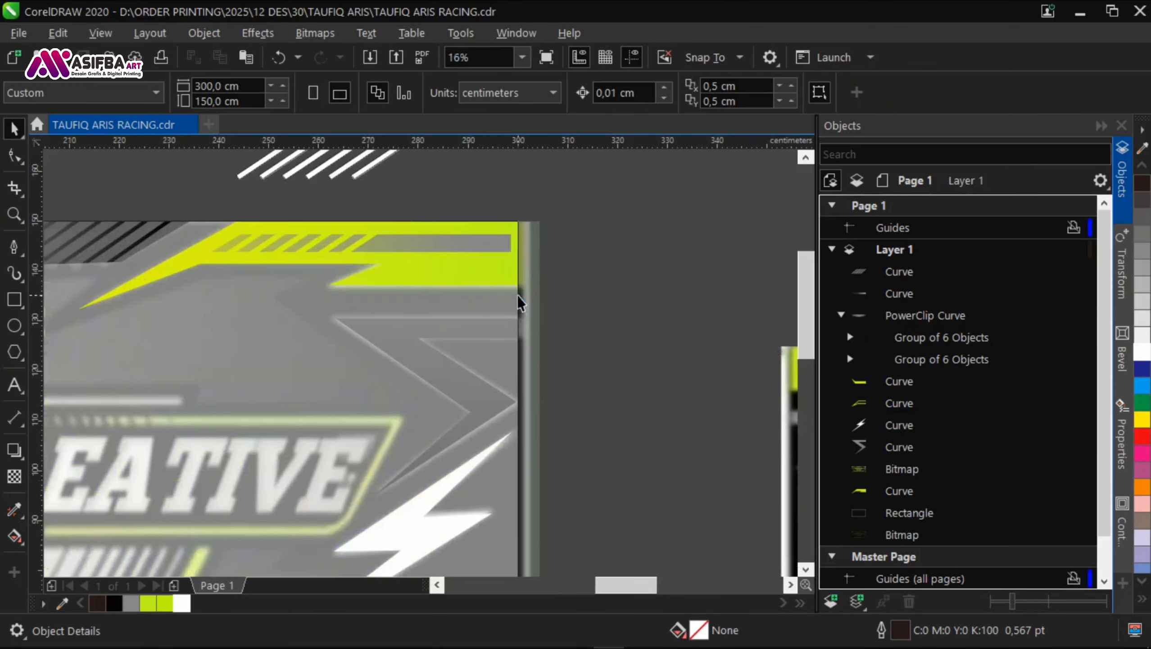
scroll(521, 302, down, 1)
drag(234, 458, 347, 257)
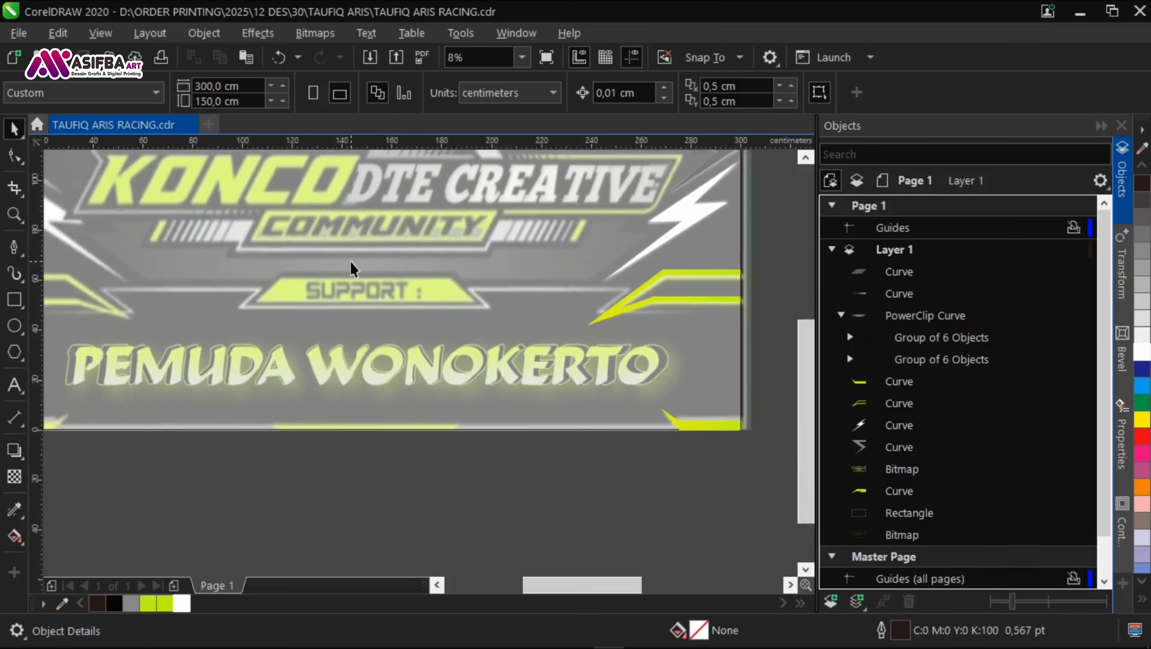
scroll(347, 257, down, 1)
scroll(354, 276, up, 2)
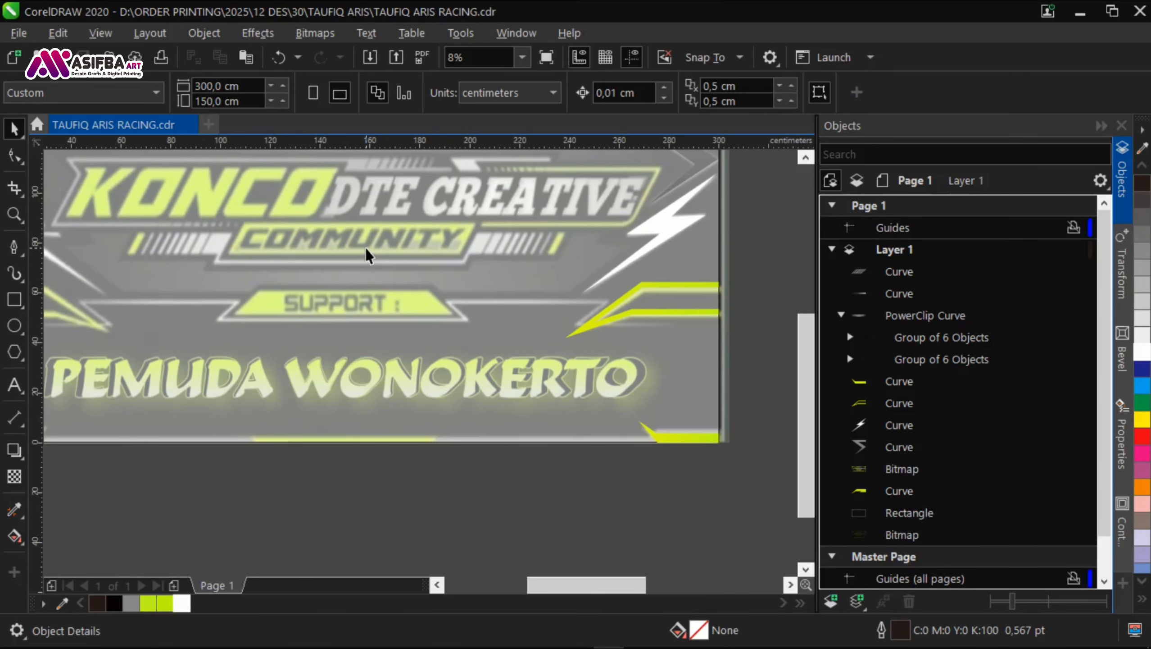
key(F6)
click(14, 353)
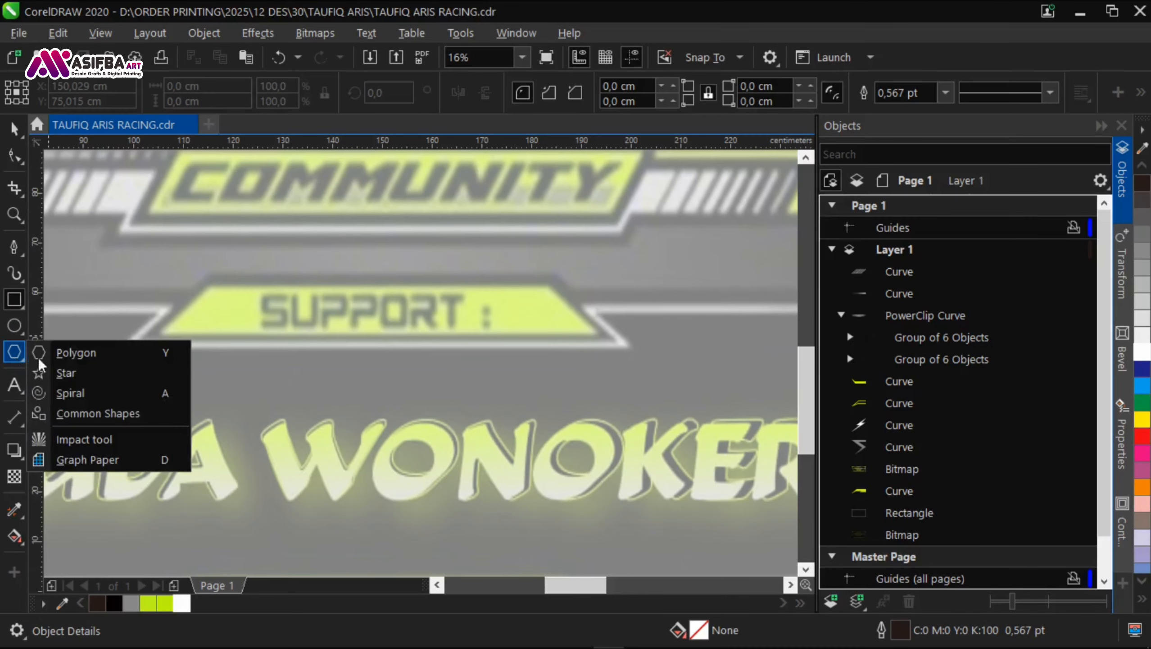
click(81, 413)
click(522, 93)
click(553, 144)
drag(205, 281, 268, 314)
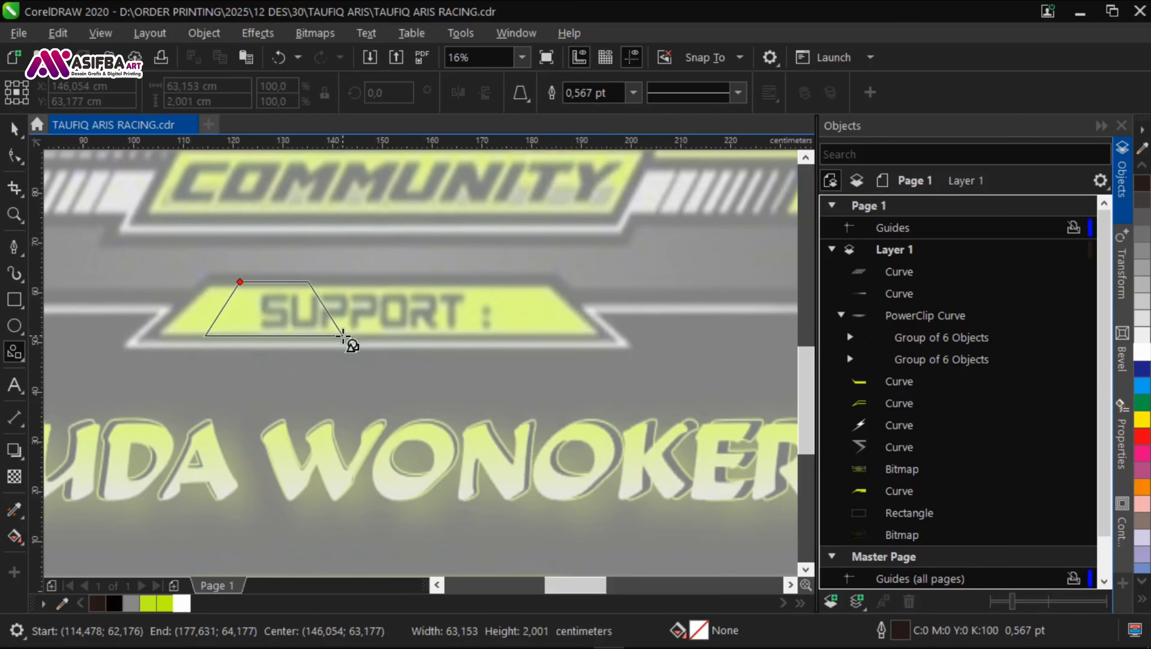
drag(385, 336, 431, 337)
key(space)
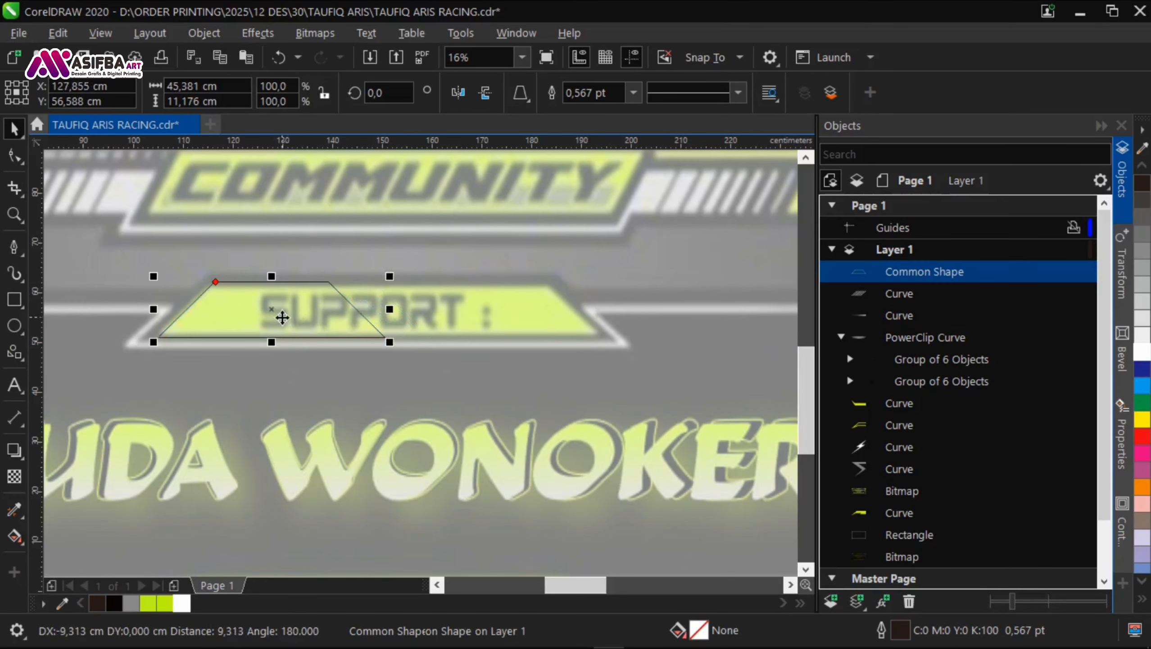
Step: Convert the trapezoid to curves and move its right-hand nodes out to the right end of the SUPPORT plate
key(ctrl+q)
click(343, 312)
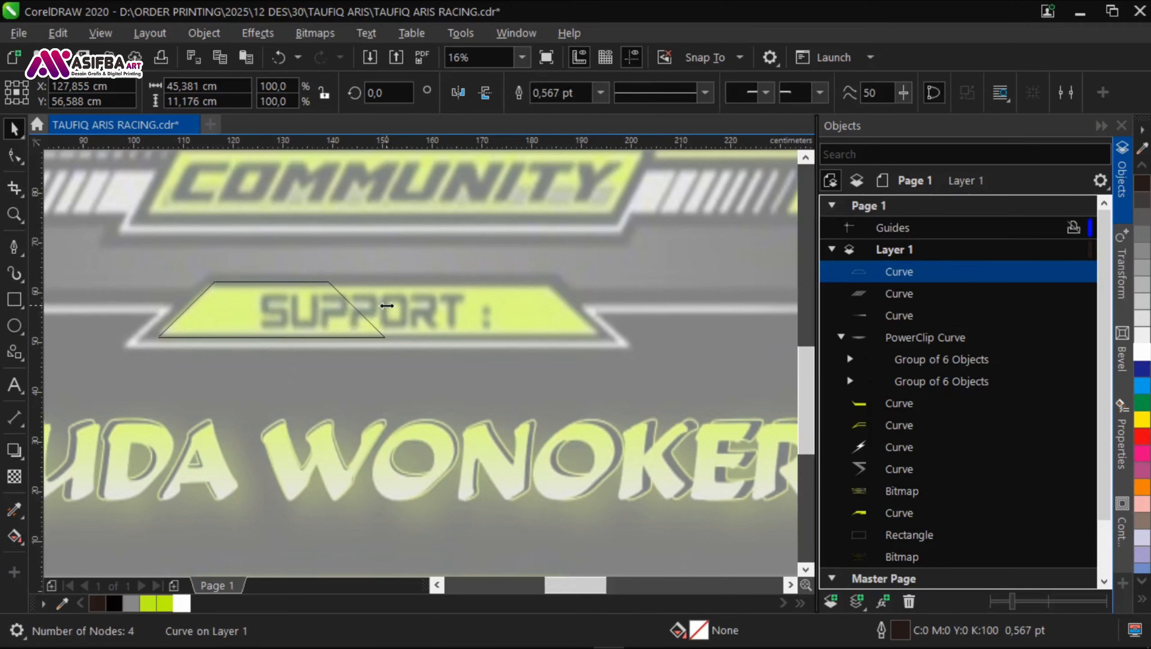
key(F10)
drag(566, 320, 567, 320)
scroll(414, 321, down, 2)
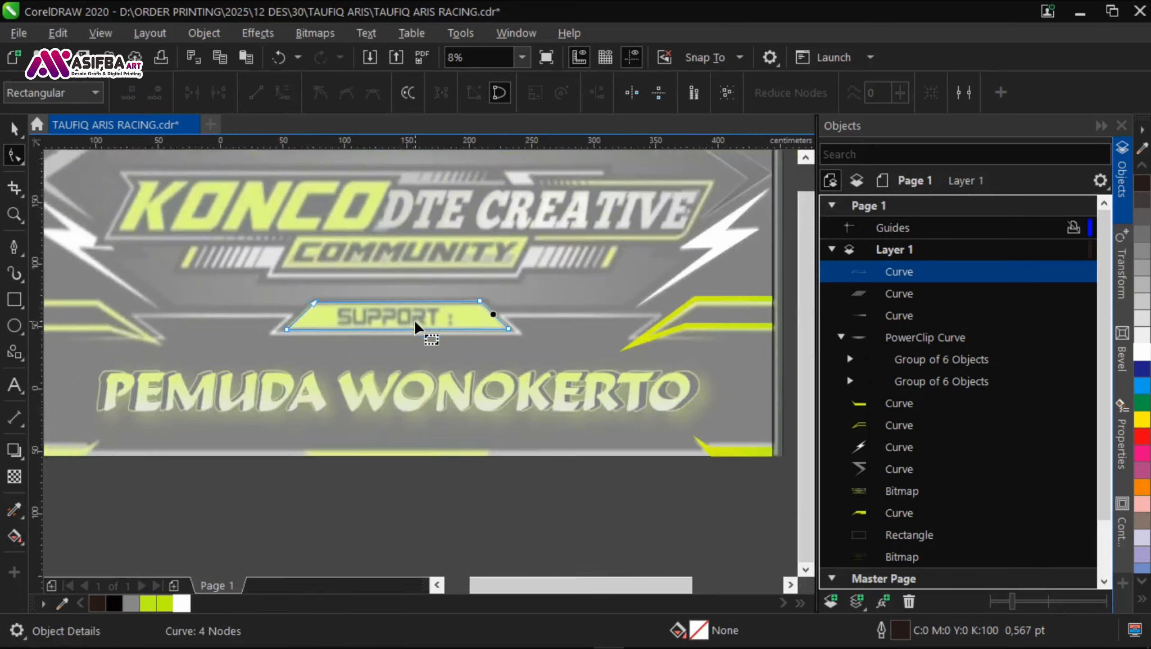
Step: Centre the SUPPORT trapezoid horizontally on the banner and save the file
key(space)
shift+click(420, 332)
key(c)
click(446, 427)
key(ctrl+s)
Step: Copy the lime gradient from the lower-right stripe accent onto the SUPPORT trapezoid with the Attributes Eyedropper
scroll(548, 315, up, 1)
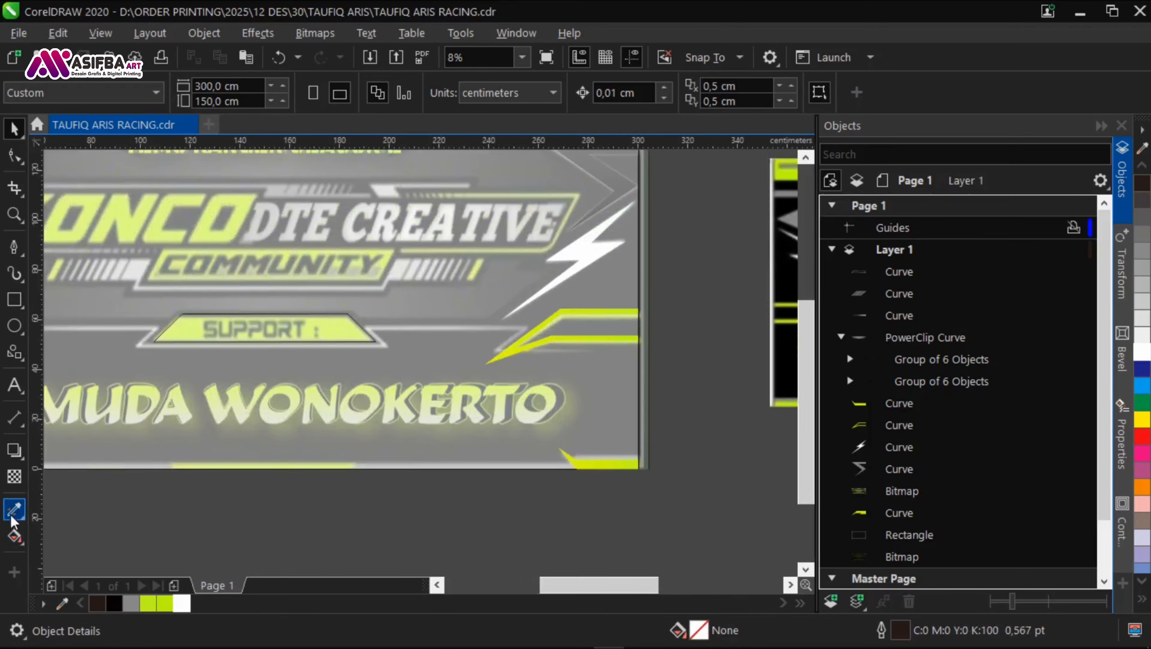
click(15, 516)
scroll(558, 310, up, 1)
click(559, 314)
scroll(476, 300, down, 1)
click(297, 312)
scroll(301, 311, down, 1)
Step: Remove the SUPPORT trapezoid's outline and save the file
key(space)
click(299, 318)
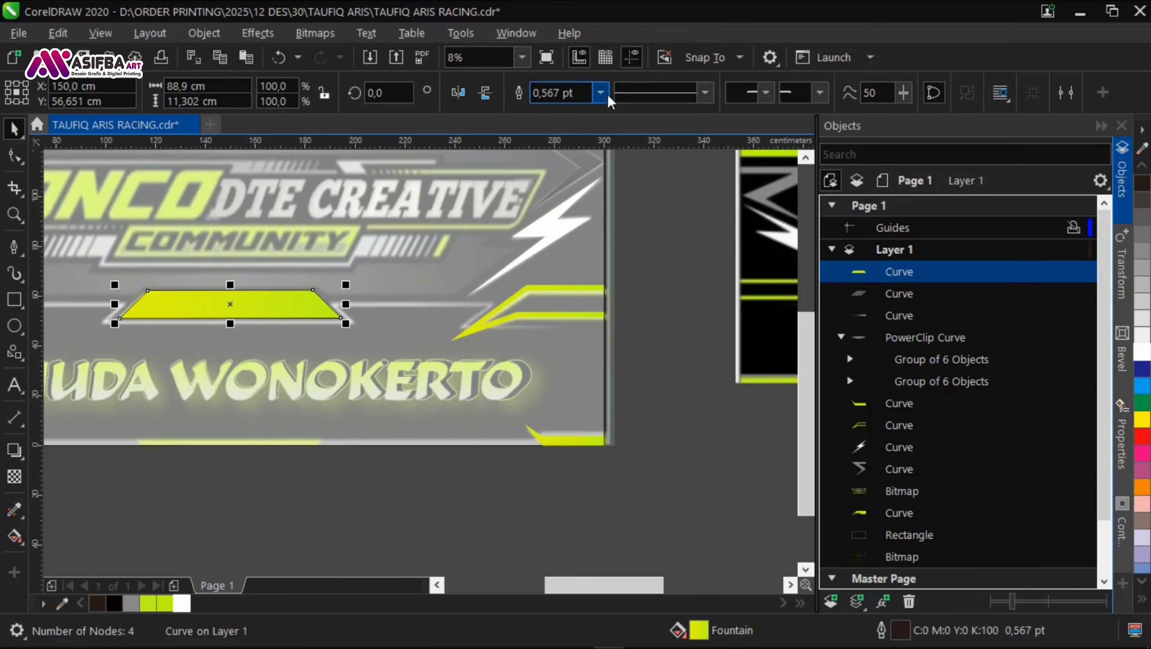
click(663, 290)
scroll(532, 385, down, 1)
key(ctrl+s)
Step: Add the artistic text "HAPPY PARTY" above the traced banner
scroll(590, 327, up, 1)
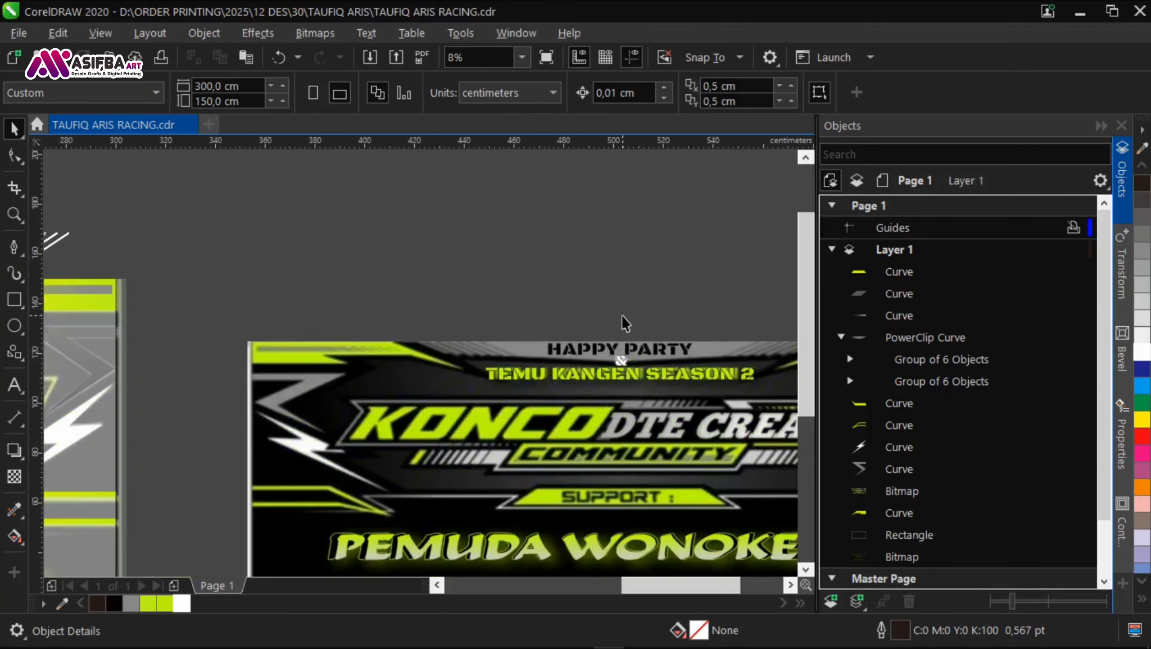
scroll(590, 327, down, 1)
scroll(177, 272, up, 2)
key(F8)
click(95, 325)
text(TEMU K)
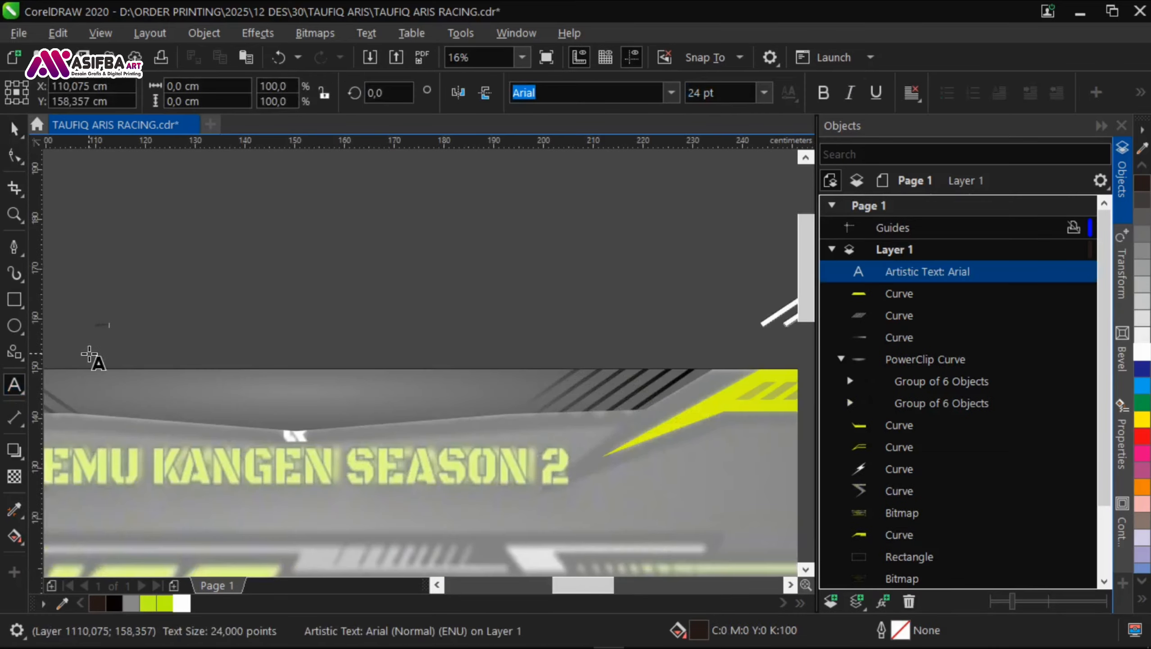
Step: Enlarge the HAPPY PARTY text to about 229 pt just above the reference banner's heading and fill it yellow
drag(130, 336, 376, 363)
scroll(377, 363, down, 1)
drag(381, 390, 324, 352)
drag(313, 346, 352, 329)
click(1142, 419)
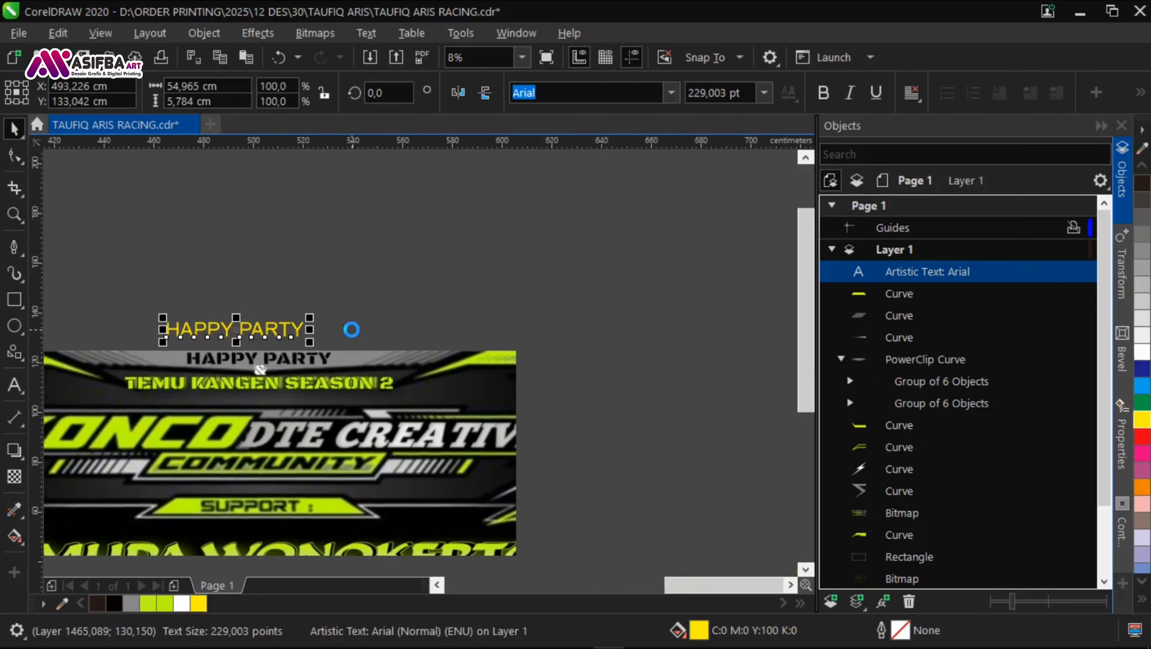
Step: Set the HAPPY PARTY text in the Arsenal UCL font and stretch it horizontally to about 133%
click(672, 95)
click(763, 382)
scroll(764, 388, down, 1)
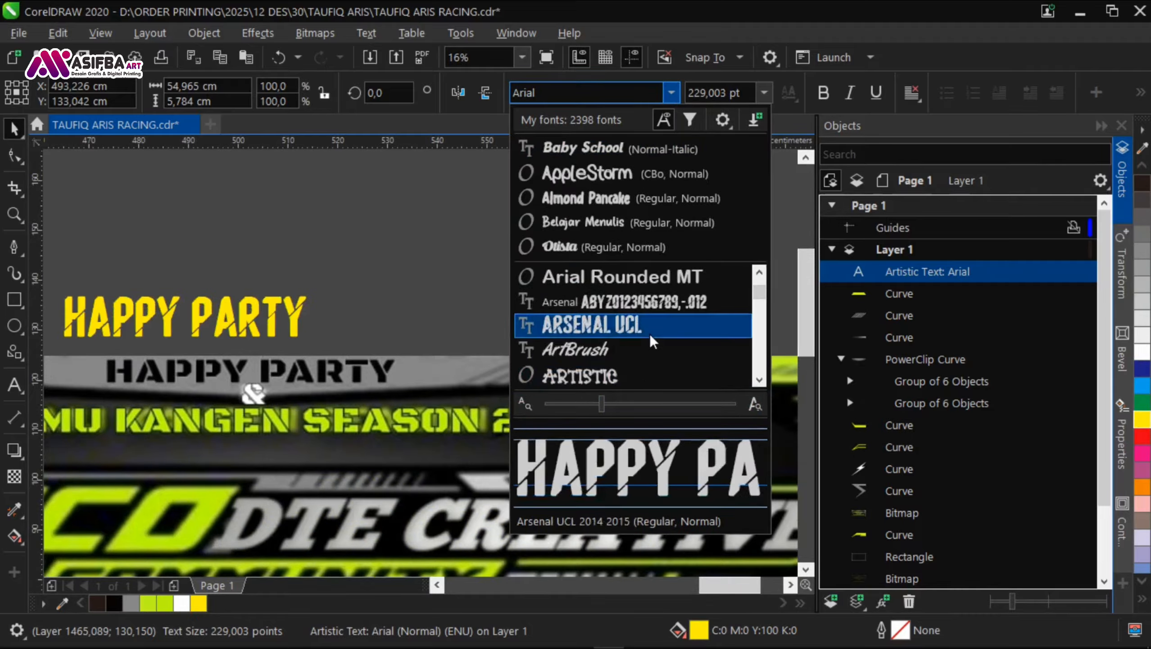
click(591, 323)
drag(340, 331, 396, 337)
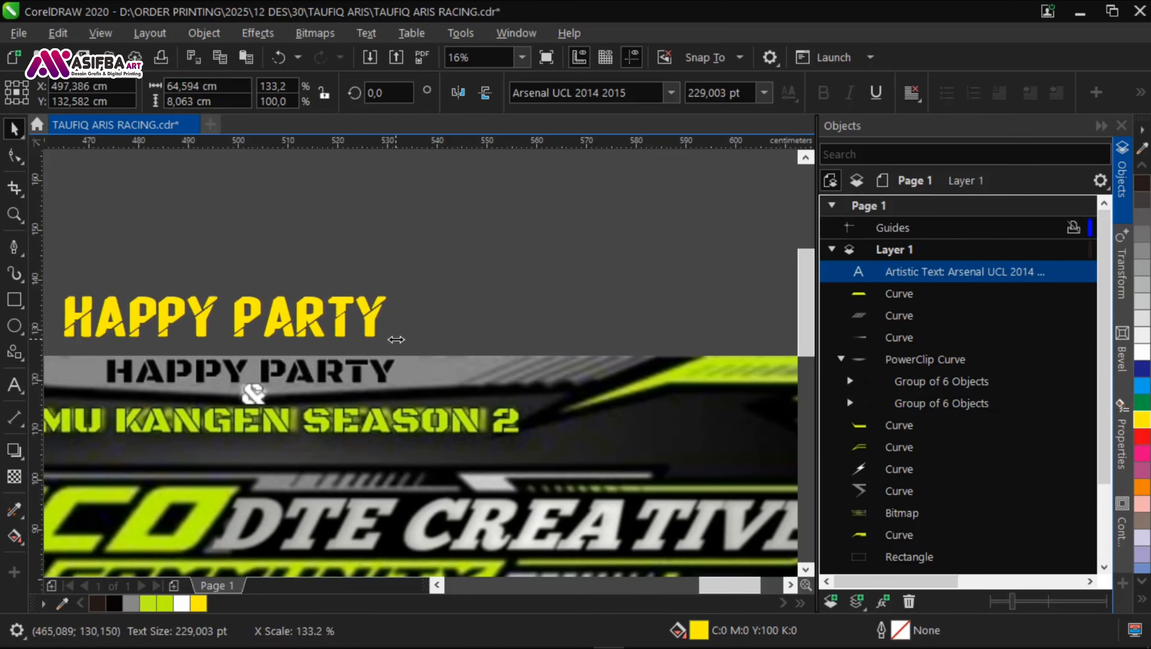
Step: Move the HAPPY PARTY text onto the traced banner, centre it on the header panel and raise it about 1 cm
scroll(396, 337, down, 2)
drag(729, 304, 311, 287)
scroll(300, 280, up, 1)
shift+click(227, 272)
key(c)
key(e)
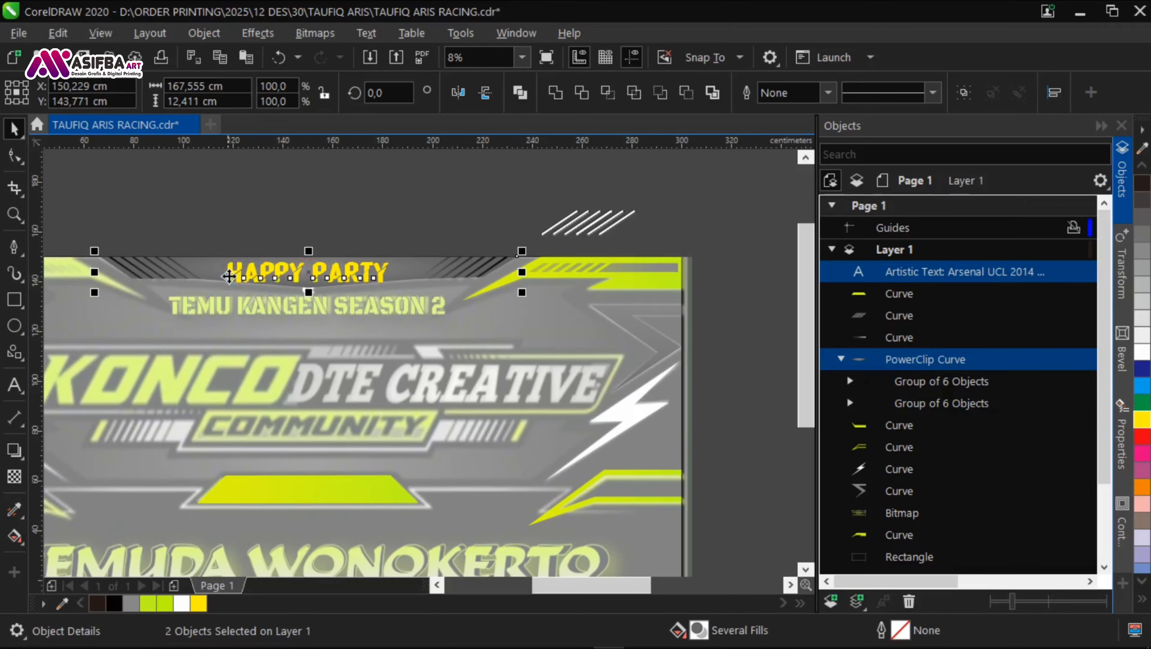
click(302, 246)
scroll(302, 260, up, 2)
click(365, 313)
Step: Fill the HAPPY PARTY text with black and give it a white outline
scroll(340, 340, down, 2)
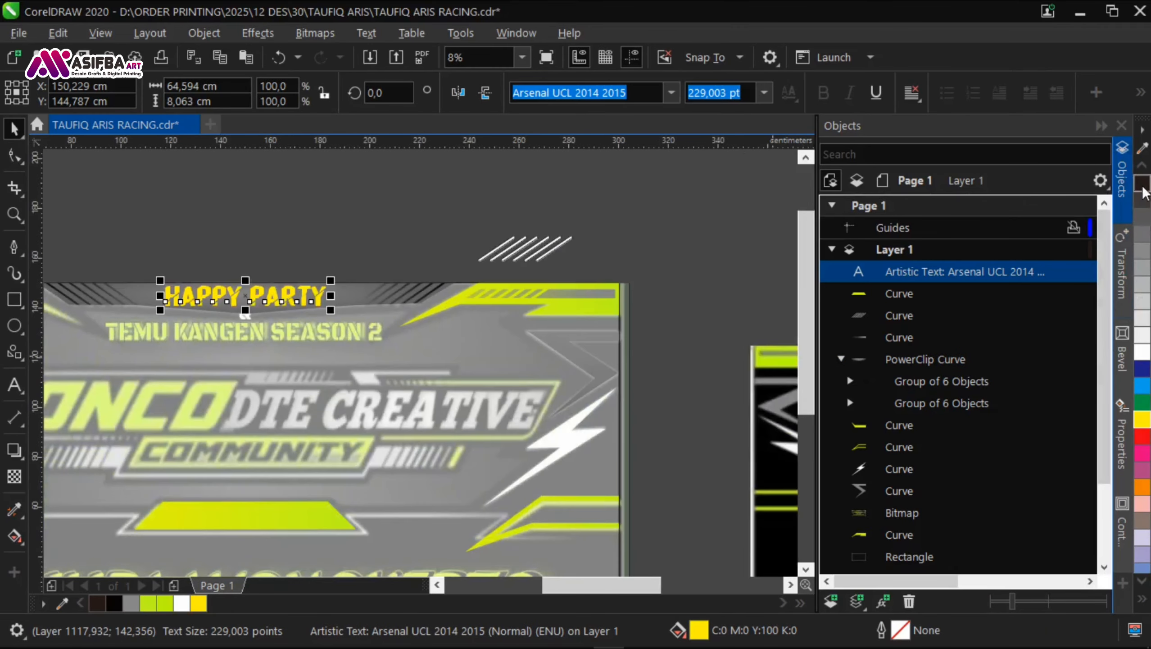
click(1143, 186)
right_click(1142, 351)
Step: Set the width of the HAPPY PARTY text's white outline to 36 pt
scroll(258, 301, up, 1)
key(F12)
click(642, 419)
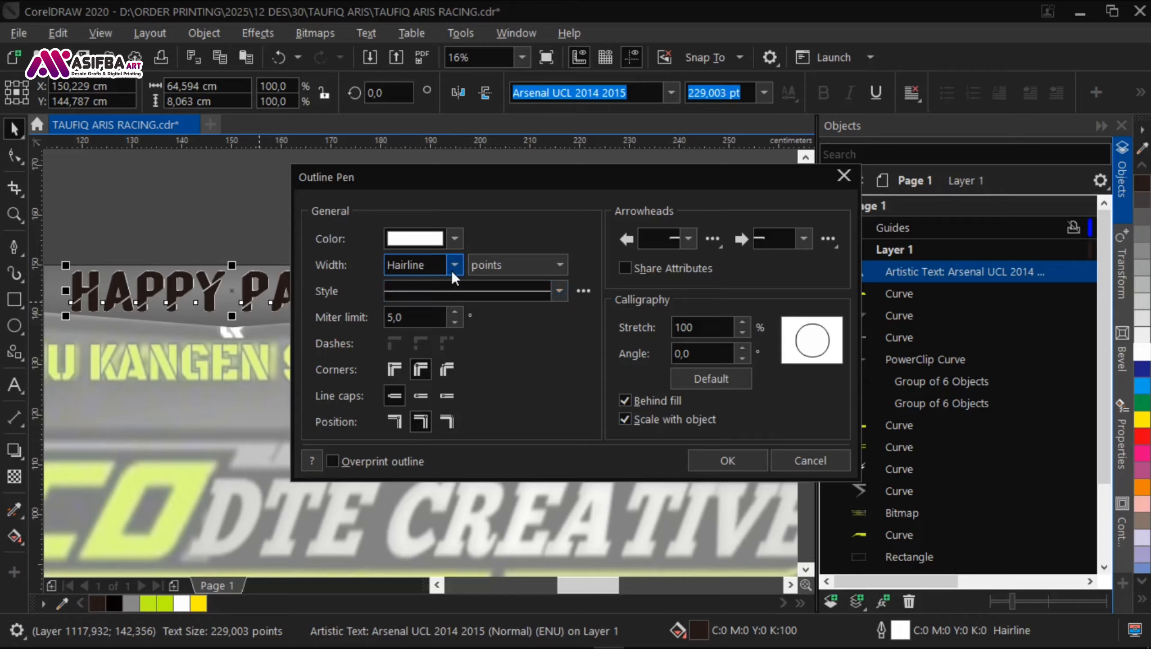
click(454, 265)
click(414, 485)
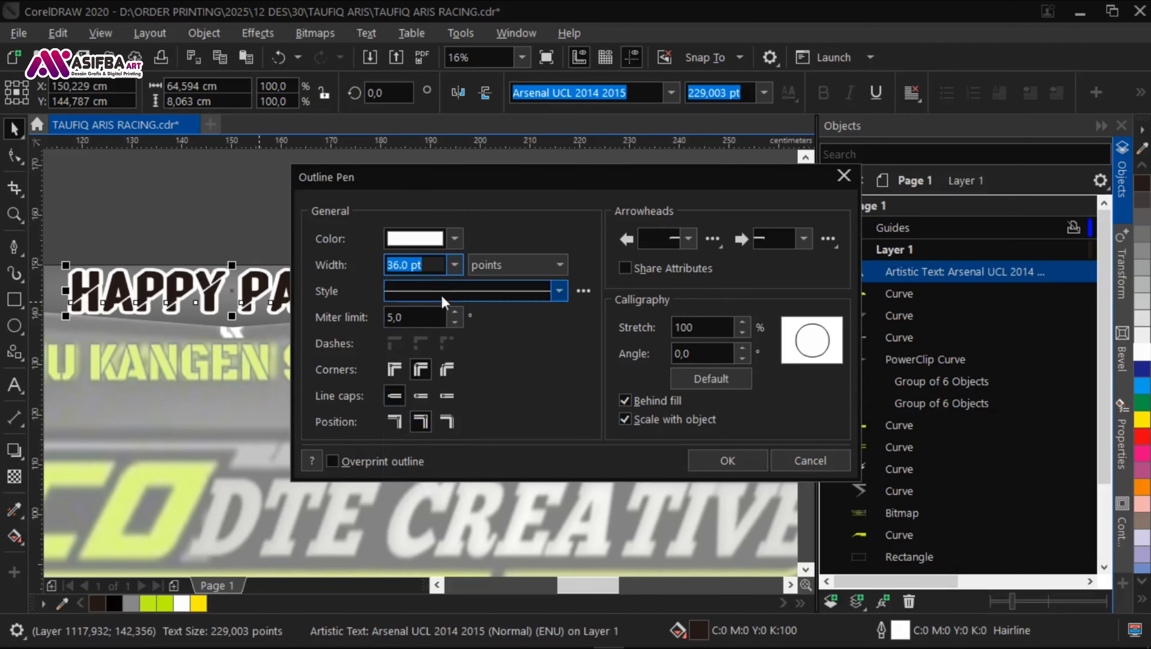
key(Return)
key(Escape)
Step: Lower the HAPPY PARTY text about 1 cm on the header panel and compare it with the reference banner's heading
scroll(281, 300, up, 1)
drag(280, 300, 280, 317)
click(652, 290)
scroll(652, 291, down, 1)
scroll(399, 363, up, 1)
drag(437, 286, 395, 282)
scroll(339, 362, down, 1)
click(394, 298)
scroll(394, 297, up, 2)
scroll(291, 309, down, 3)
scroll(472, 346, down, 2)
scroll(635, 356, up, 2)
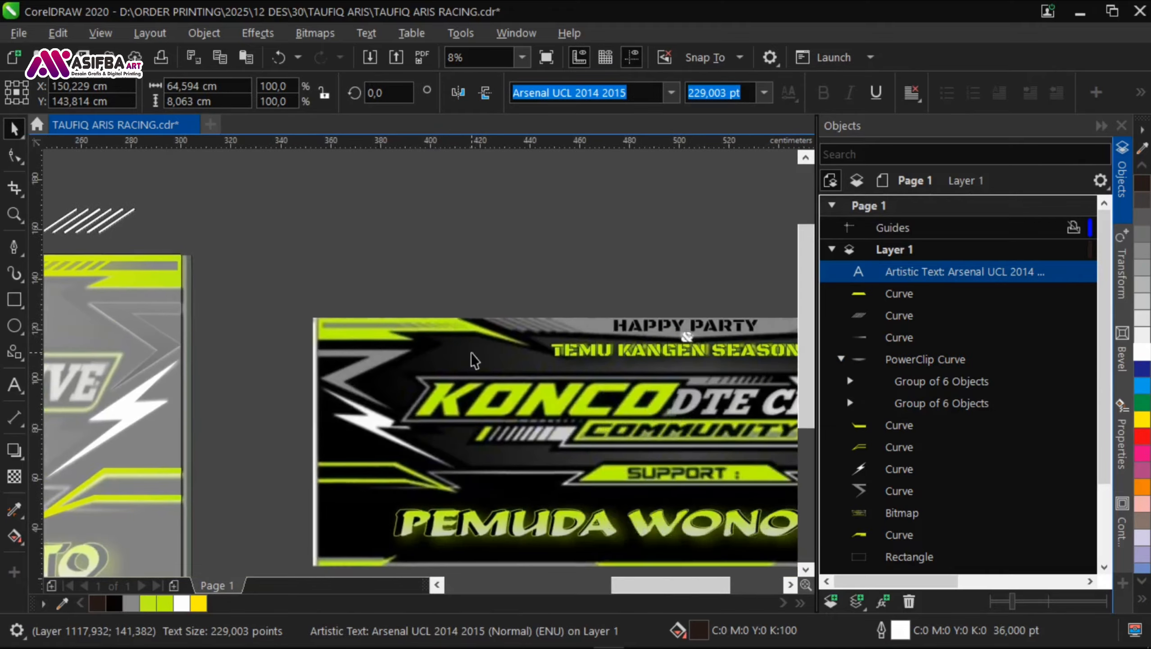
Step: Duplicate the HAPPY PARTY text just below itself and change the copy's wording to TEMU KANGEN SEASON 2
scroll(282, 371, down, 2)
scroll(116, 363, up, 3)
drag(495, 238, 495, 303)
right_click(495, 303)
key(F8)
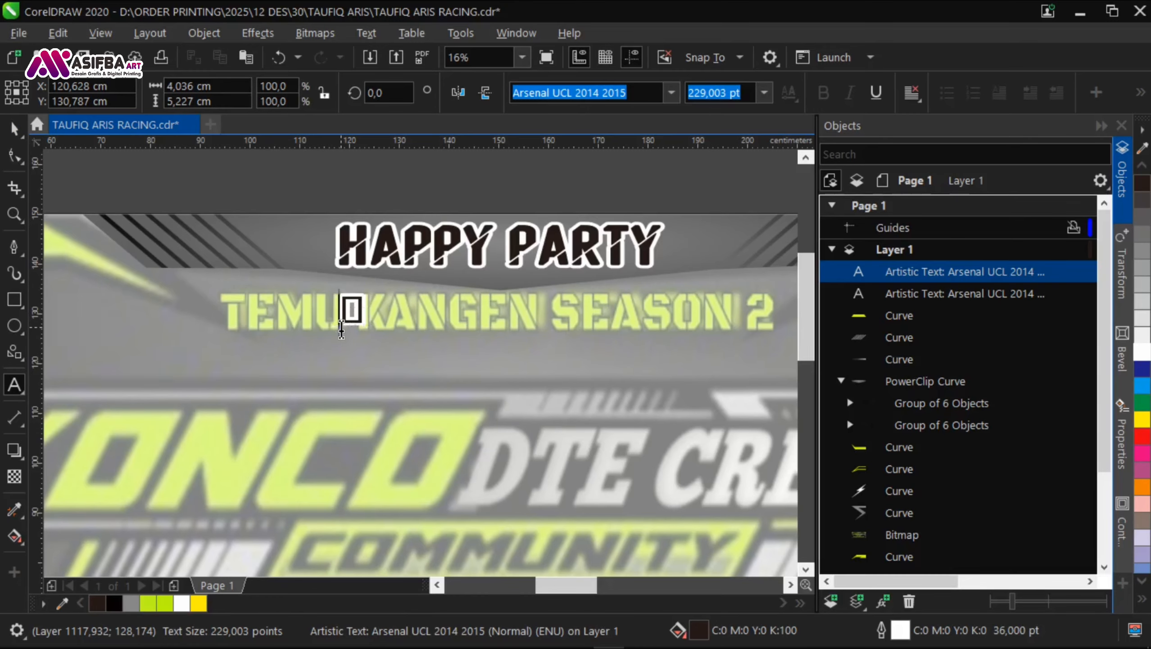
text(TEMU KANGEN SEASON 2)
key(ctrl+space)
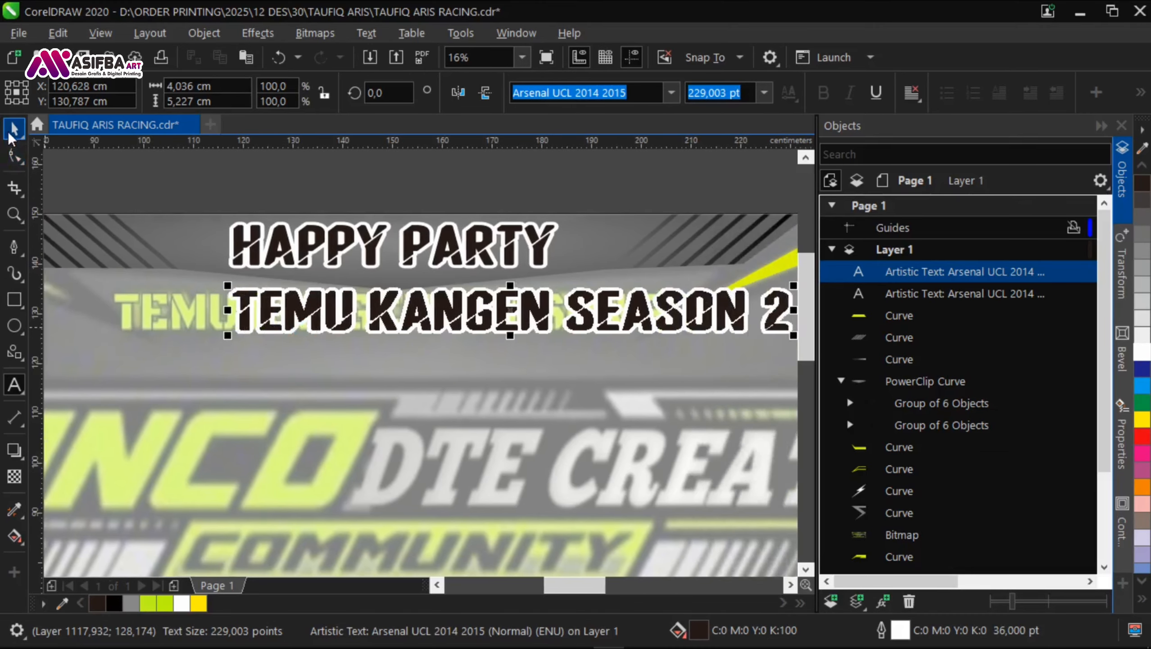
Step: Fill the TEMU KANGEN SEASON 2 text with the banner's lime gradient running vertically and give it a black outline
scroll(560, 232, down, 2)
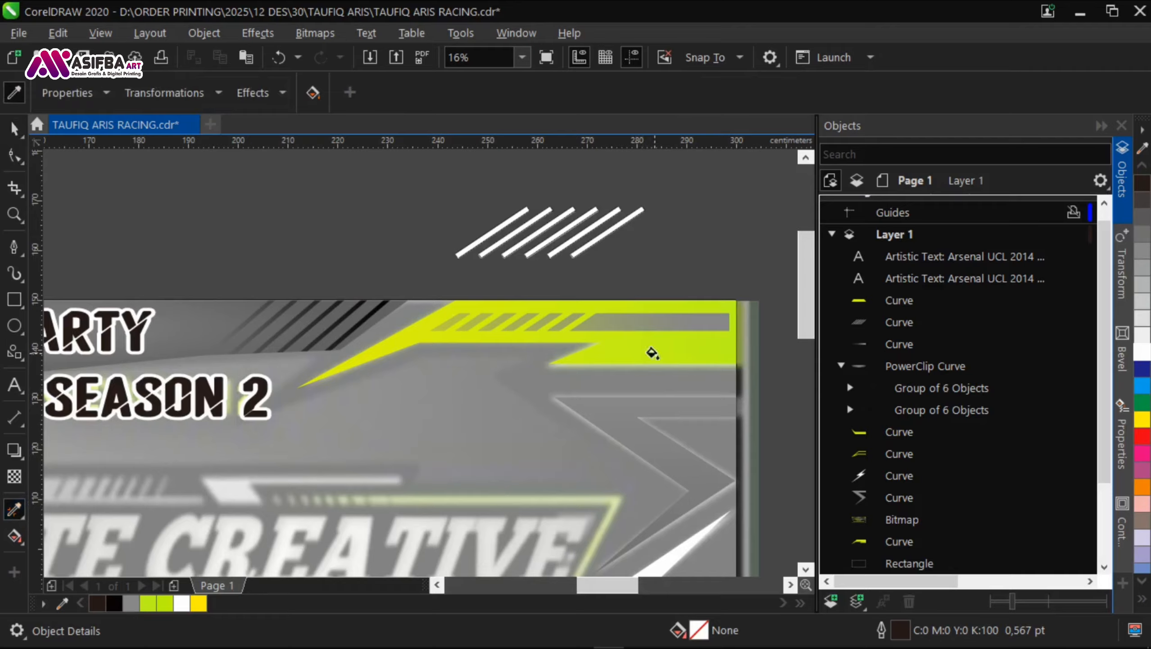
scroll(590, 327, down, 1)
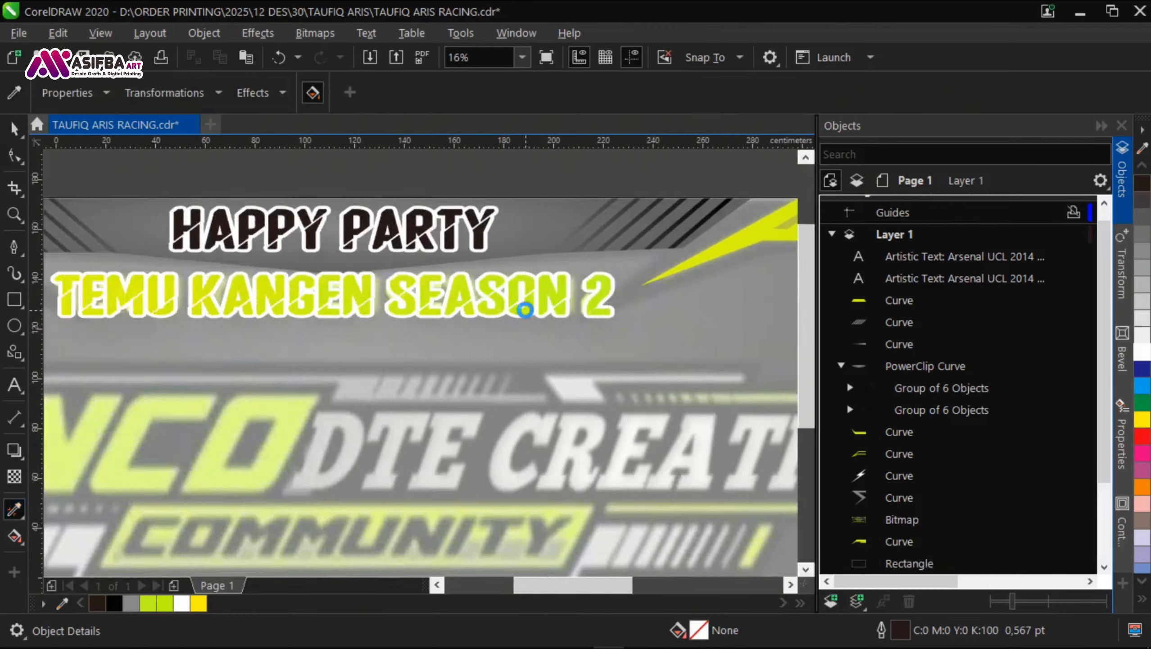
click(526, 309)
click(12, 537)
scroll(440, 286, up, 2)
drag(435, 386, 435, 272)
scroll(372, 309, down, 1)
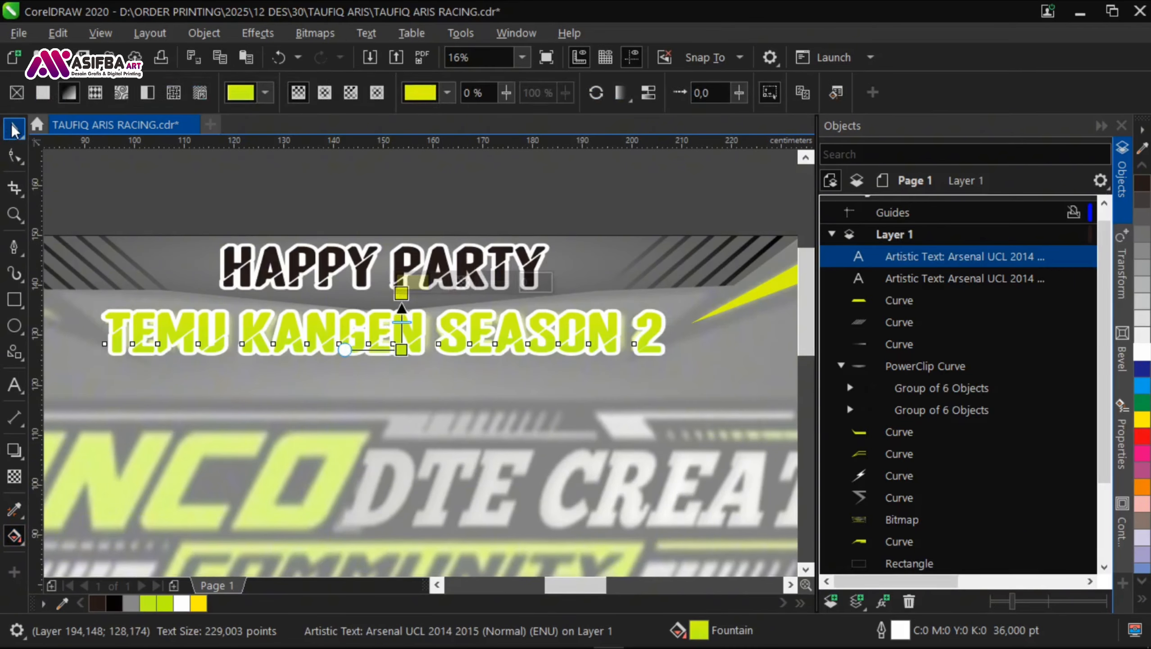
click(14, 128)
scroll(536, 345, down, 1)
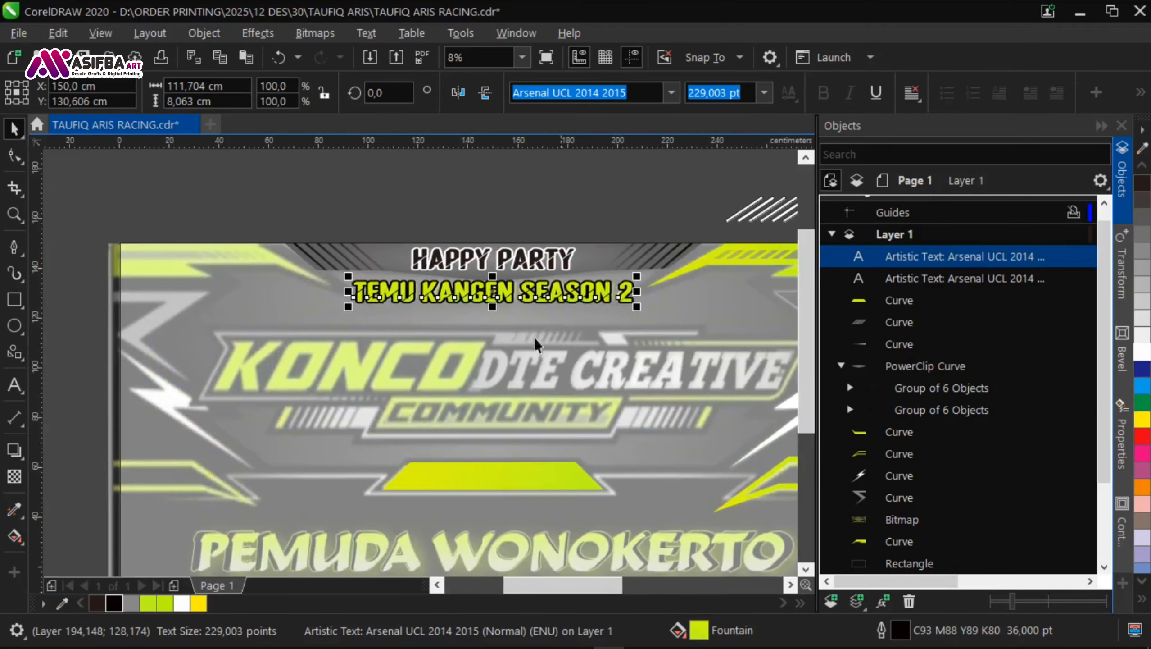
Step: Duplicate the TEMU KANGEN SEASON 2 text, stack both copies exactly, and give the rear copy a 60 pt yellow outline
scroll(514, 288, up, 2)
drag(499, 305, 498, 355)
right_click(498, 355)
shift+click(483, 304)
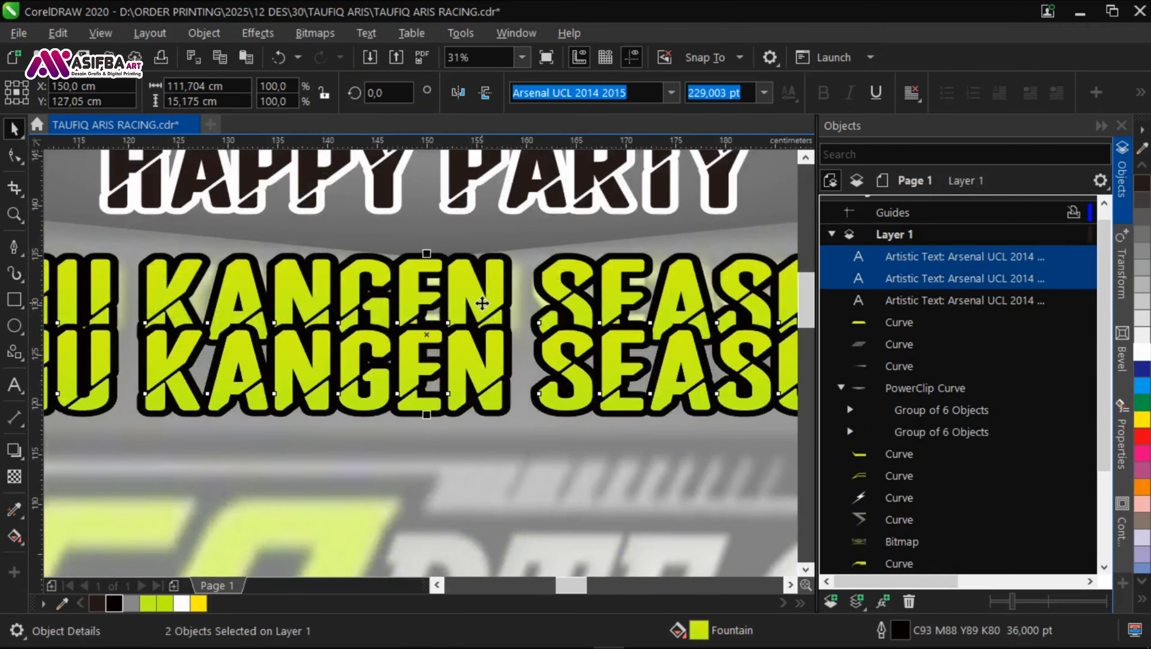
key(e)
shift+click(680, 326)
key(F12)
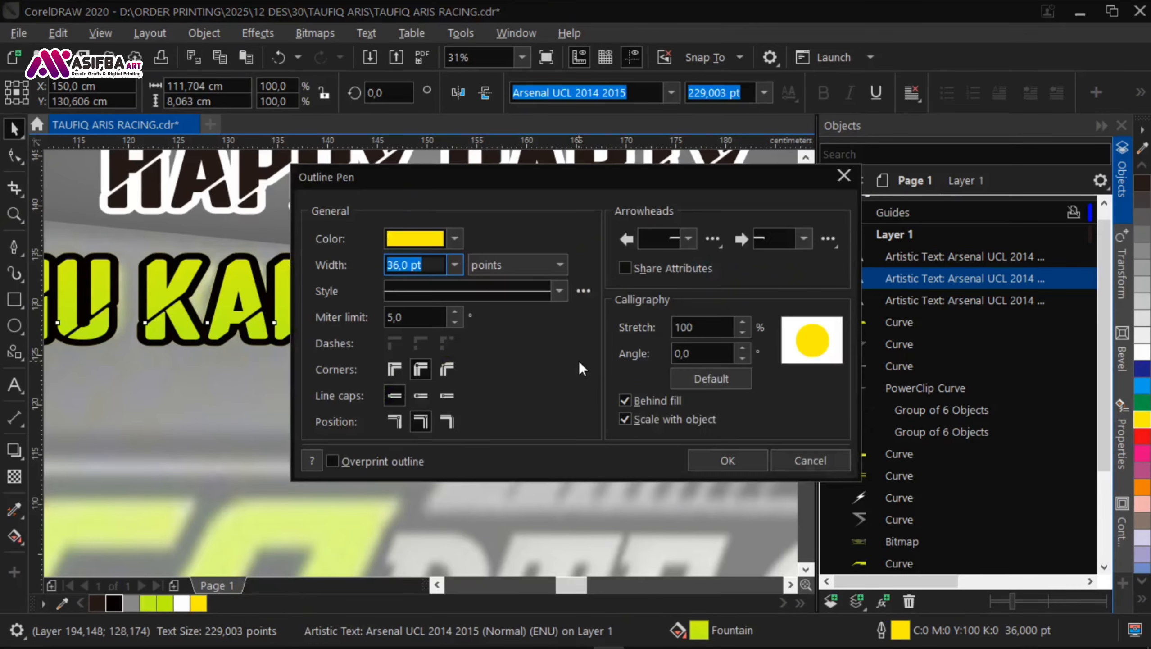
key(Return)
Step: Lower the two stacked TEMU KANGEN SEASON 2 texts about 5 cm and group them
scroll(363, 318, down, 1)
scroll(363, 318, down, 1)
click(250, 262)
drag(513, 345, 462, 304)
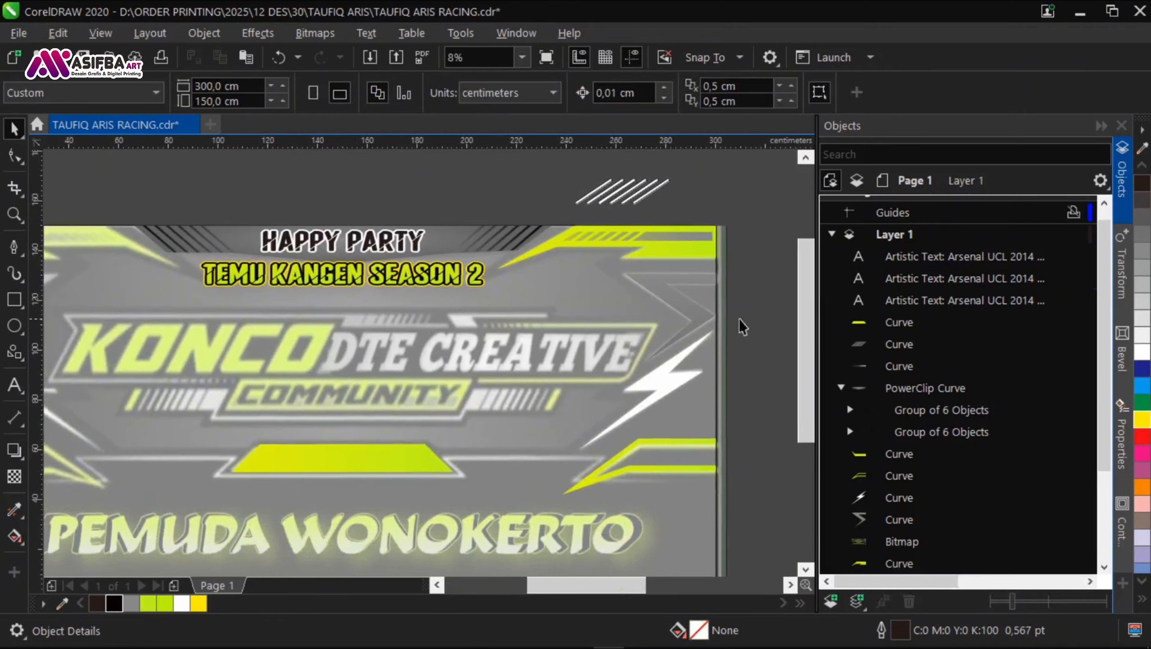
drag(718, 296, 173, 255)
scroll(377, 272, up, 2)
drag(380, 273, 385, 321)
scroll(385, 322, down, 2)
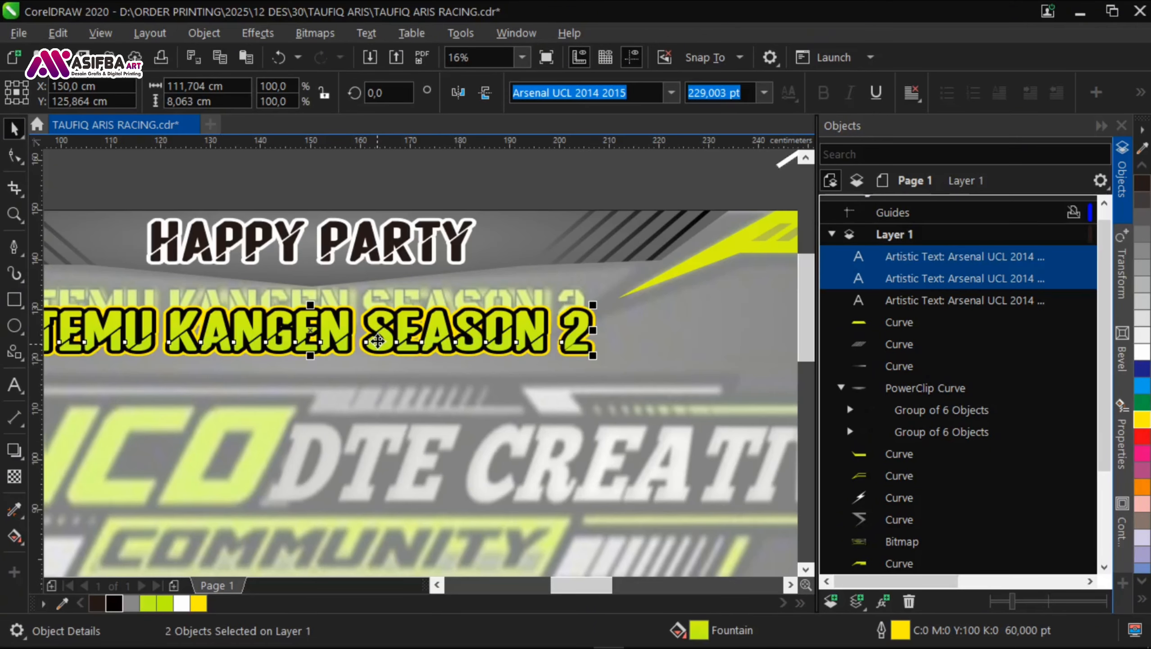
key(ctrl+g)
click(536, 183)
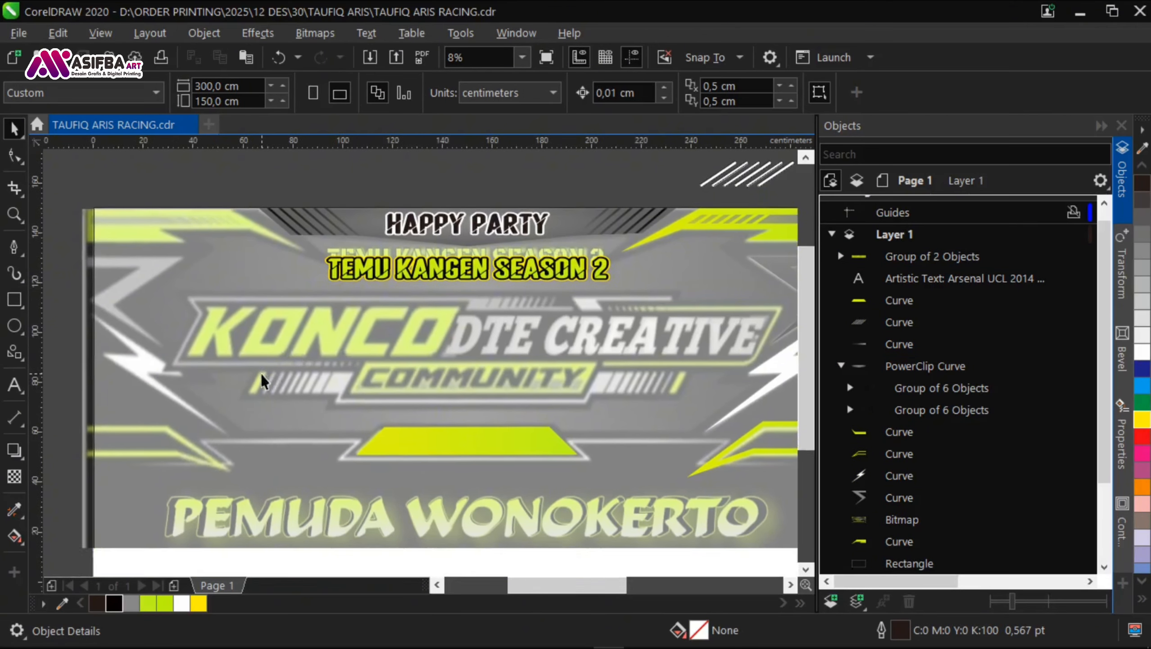
Step: Add the text KONCO at about 527 pt, fill it yellow and place it just above the banner's upper edge
key(F8)
click(217, 338)
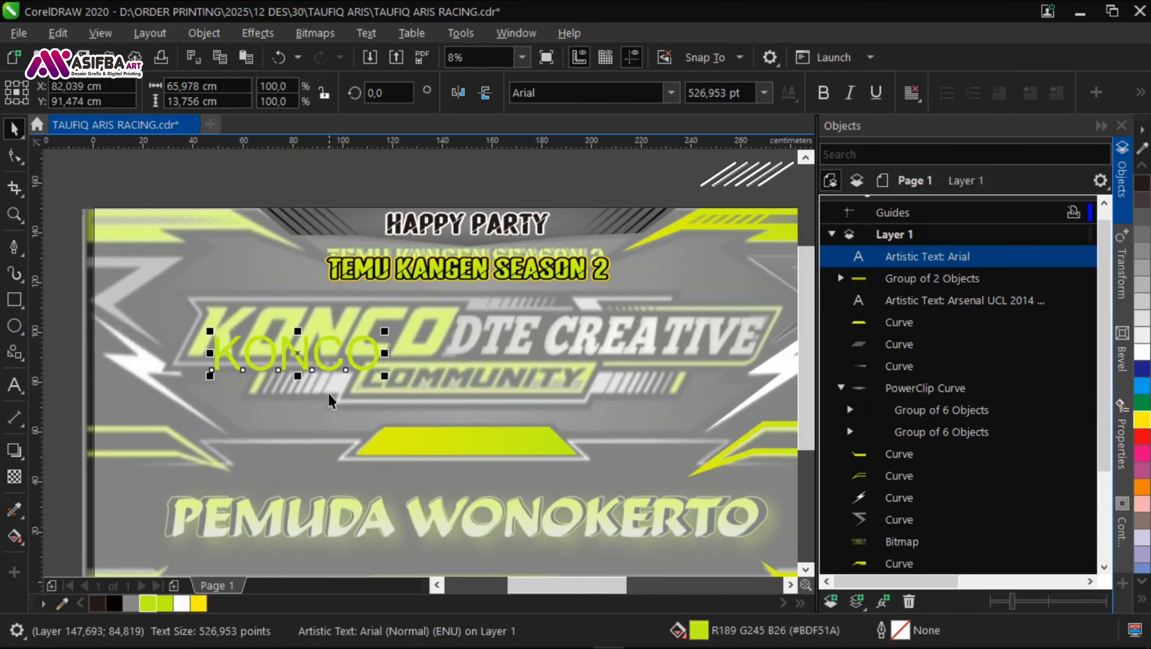
click(1142, 419)
drag(297, 353, 238, 177)
drag(238, 177, 151, 246)
Step: Set the KONCO text in the Bolt Bd BT font
click(672, 93)
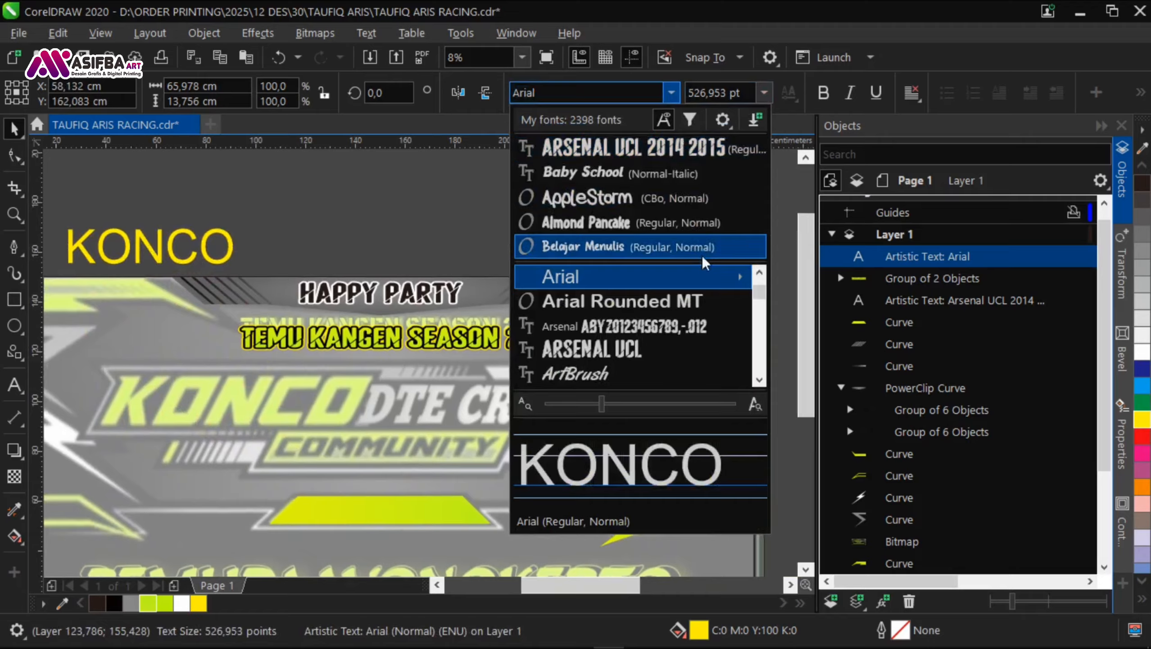
scroll(687, 300, down, 3)
mouse_move(684, 324)
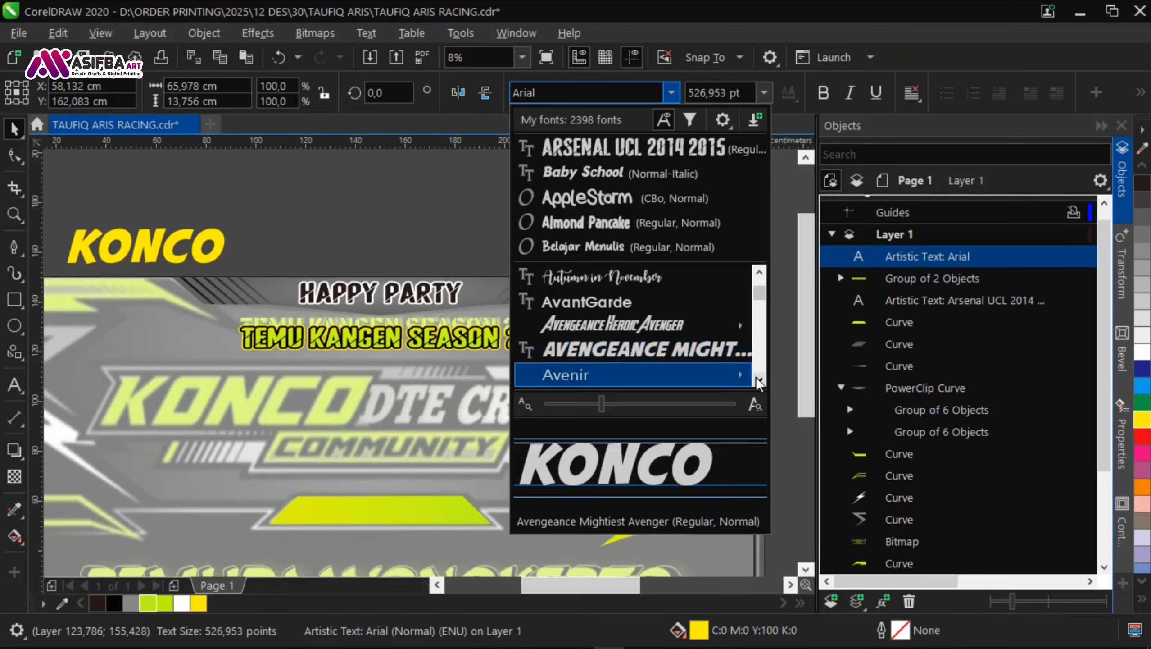
scroll(758, 377, down, 3)
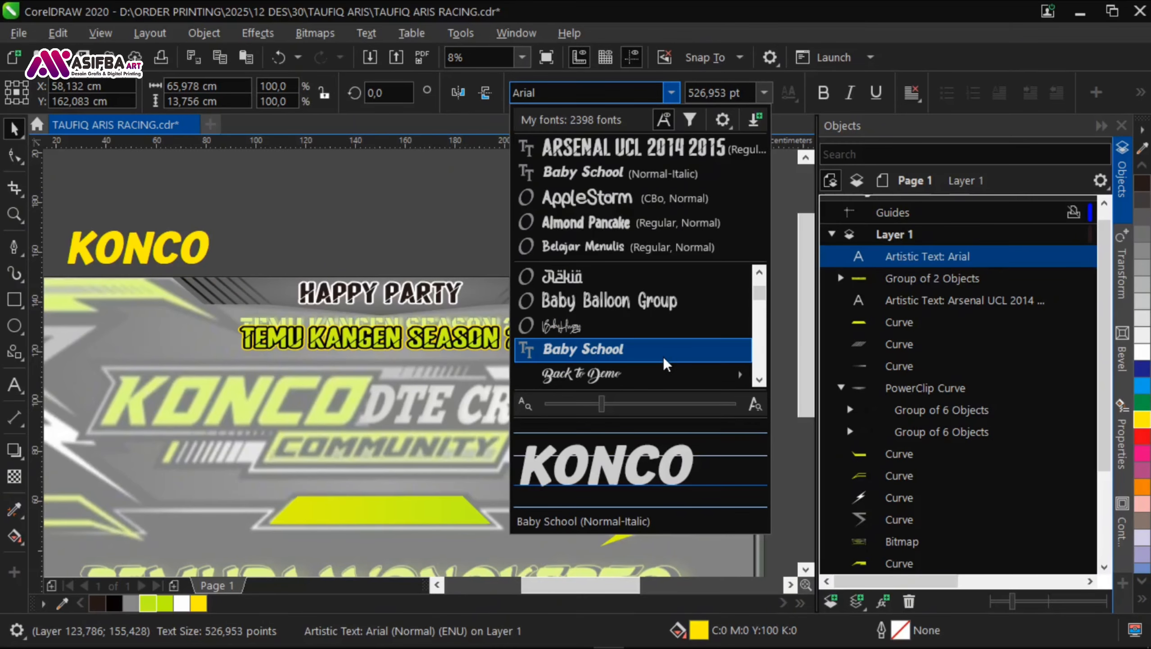
scroll(759, 379, down, 5)
scroll(757, 379, down, 8)
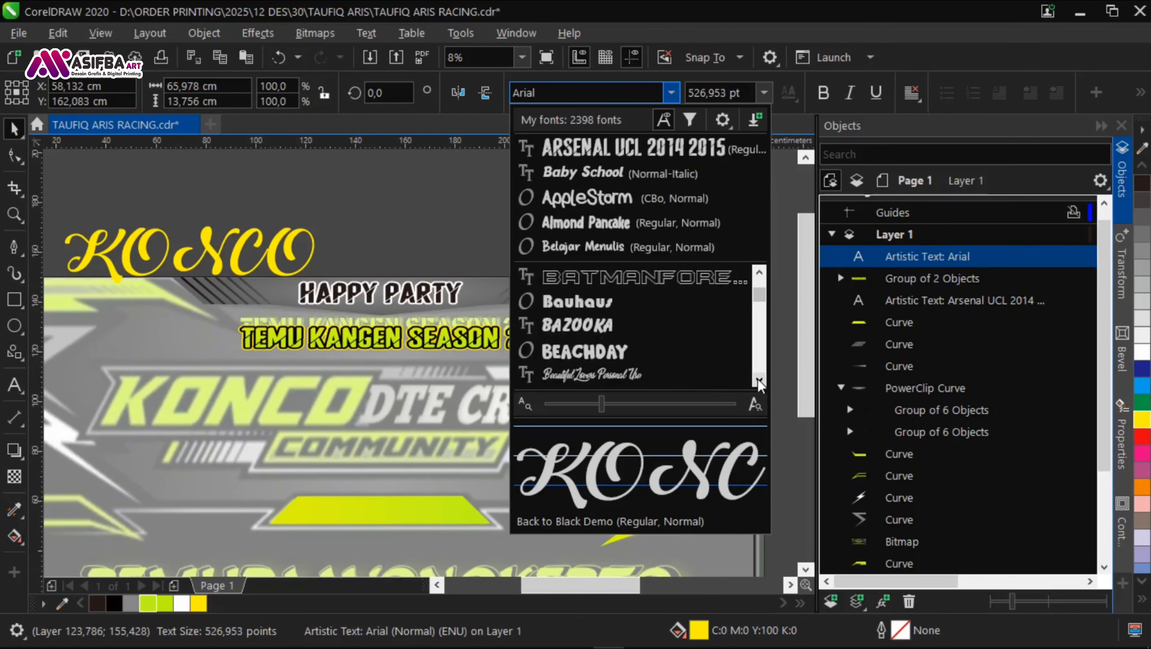
scroll(756, 379, down, 8)
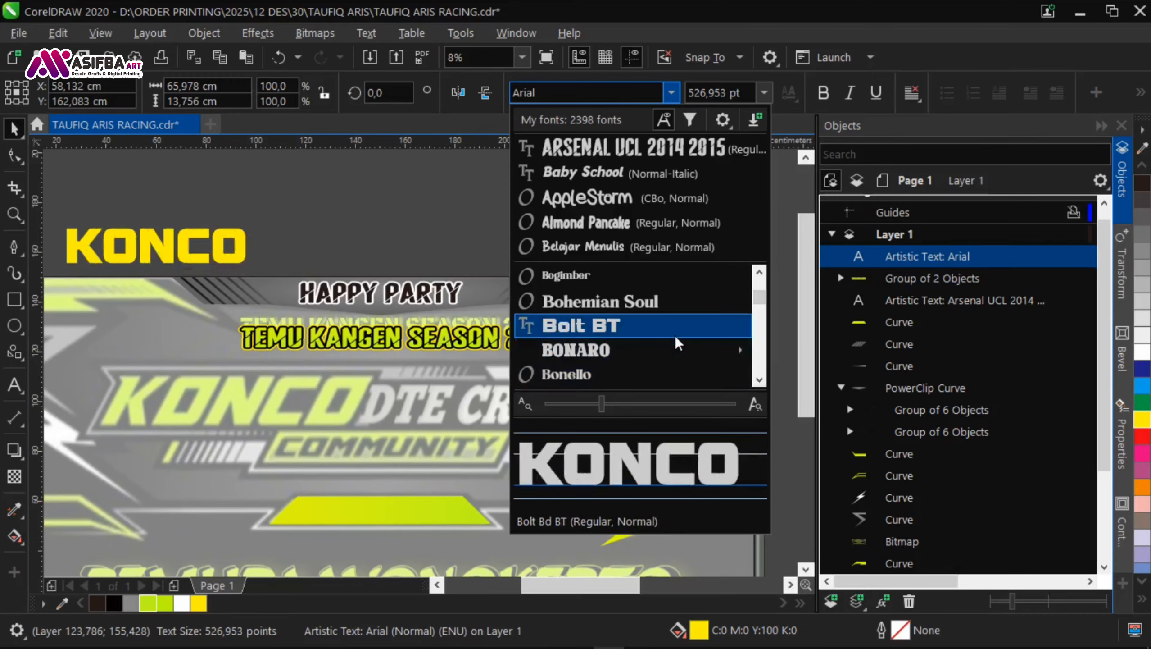
click(678, 343)
Step: Enlarge the KONCO text to about 750 pt and place it over the reference's KONCO lettering
drag(221, 269, 261, 278)
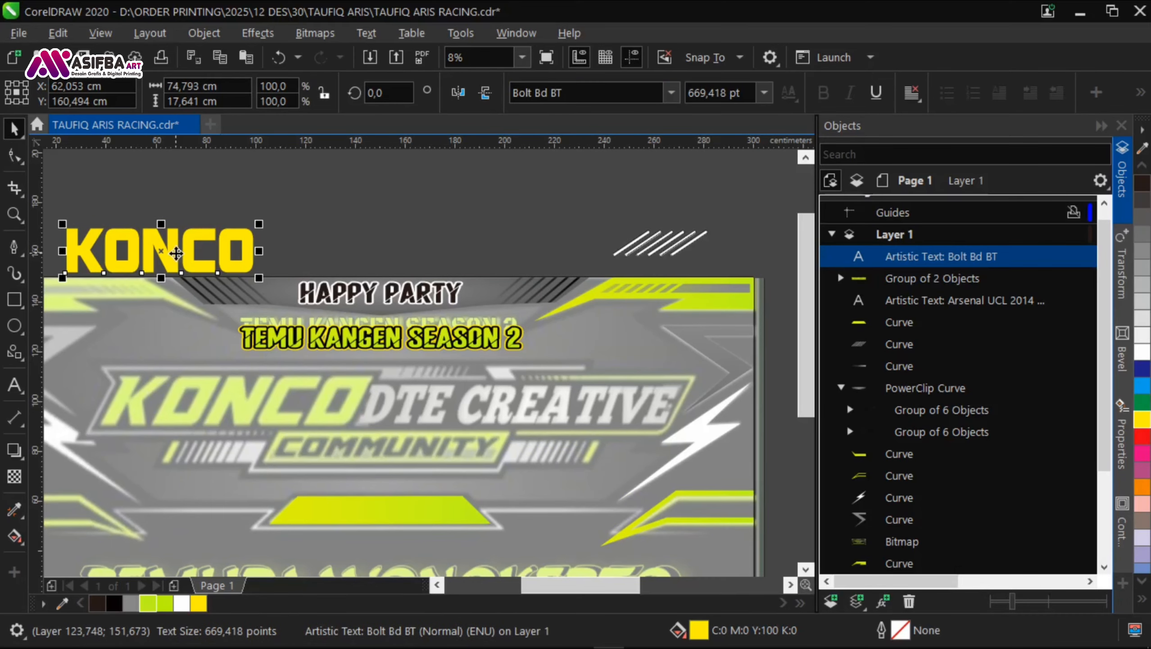
drag(167, 254, 215, 405)
scroll(215, 404, up, 1)
drag(396, 349, 441, 338)
Step: Slant the KONCO text forward and stretch it to about 109 cm wide to match the reference lettering
click(354, 366)
drag(228, 336, 285, 339)
drag(112, 411, 375, 323)
click(341, 312)
drag(273, 307, 237, 304)
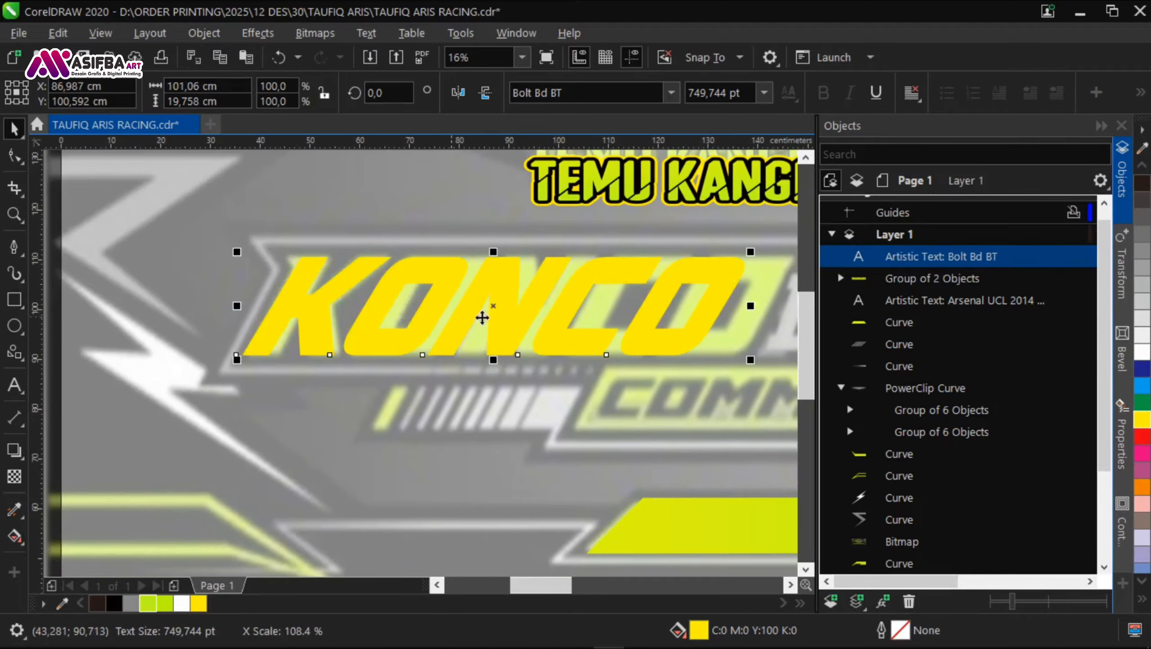
drag(681, 313, 319, 313)
drag(387, 306, 426, 309)
scroll(500, 243, down, 1)
drag(505, 237, 414, 240)
click(431, 178)
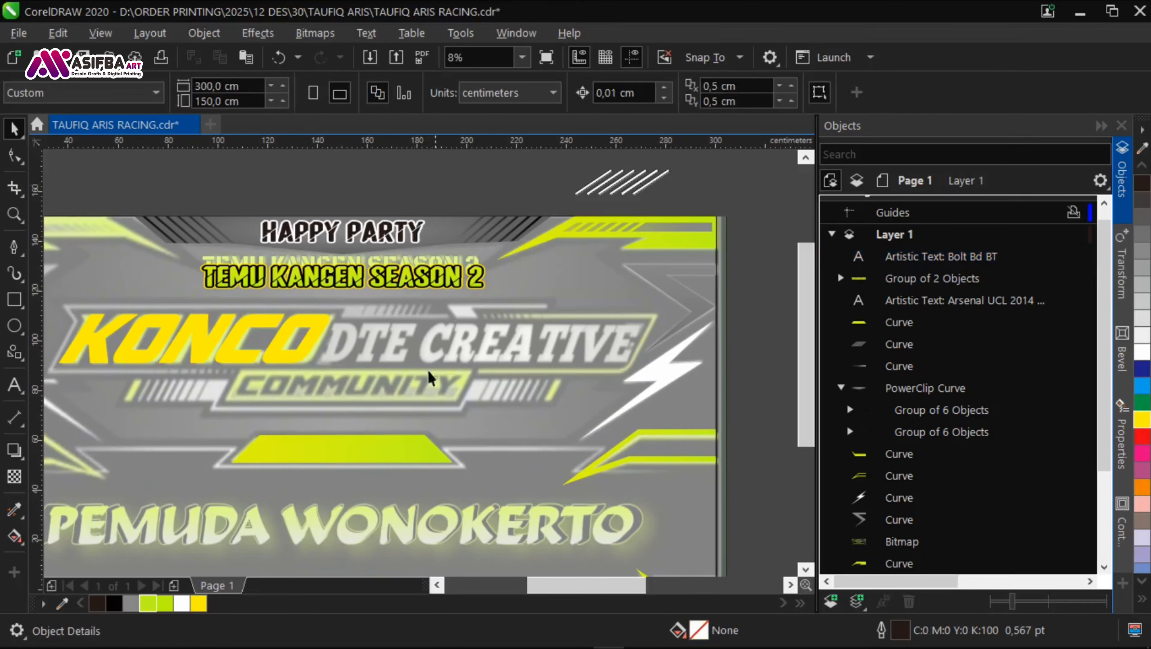
Step: Copy the HAPPY PARTY text to below the reference's DTE CREATIVE lettering and change its wording to DTE CREATIVE
drag(354, 406, 347, 348)
click(335, 220)
click(340, 182)
right_click(410, 343)
drag(341, 181, 198, 350)
click(14, 129)
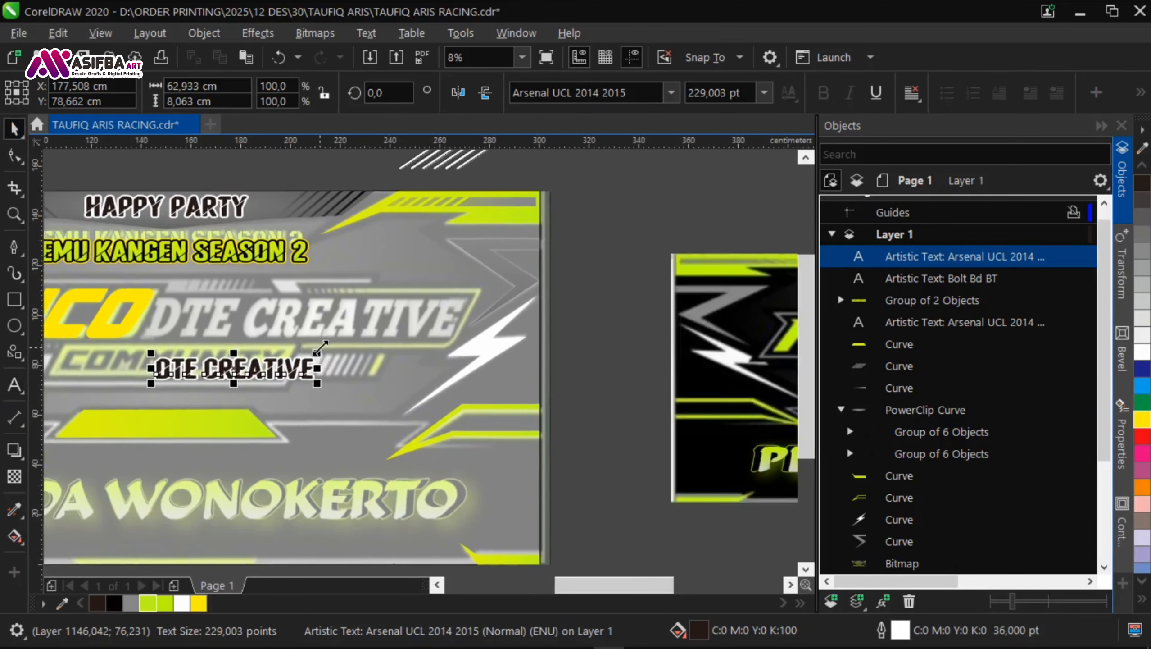
Step: Set the DTE CREATIVE text in the Bernard MT Condensed font
scroll(198, 349, up, 1)
click(672, 93)
click(622, 198)
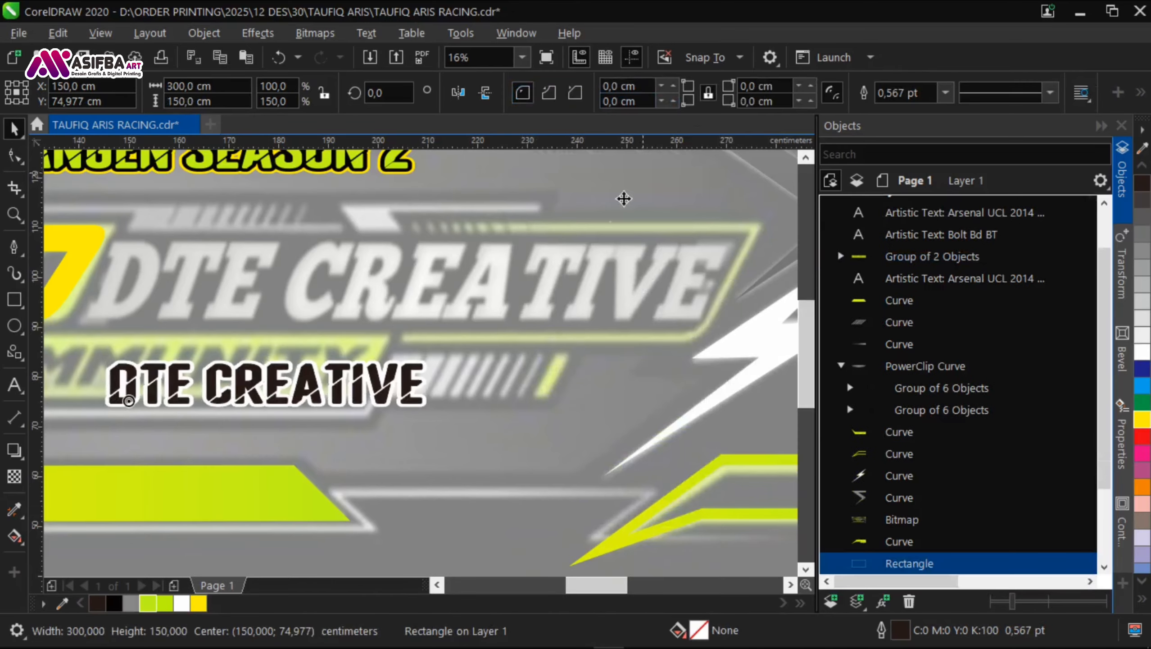
click(378, 375)
click(672, 94)
click(760, 380)
scroll(759, 377, down, 5)
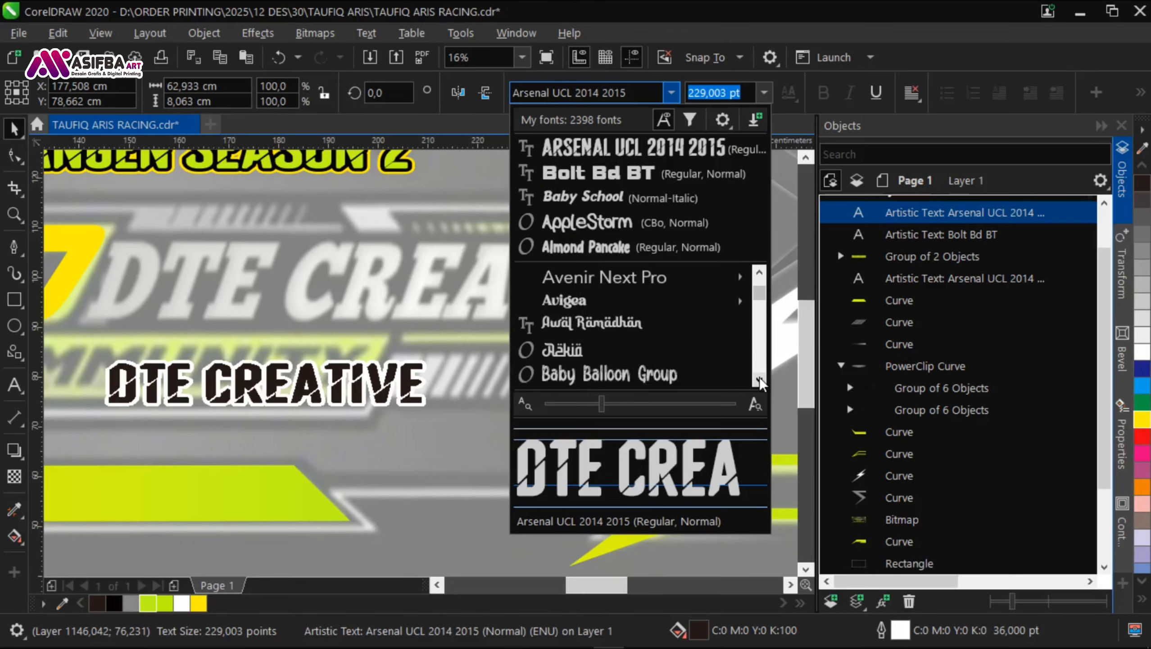
scroll(756, 377, down, 5)
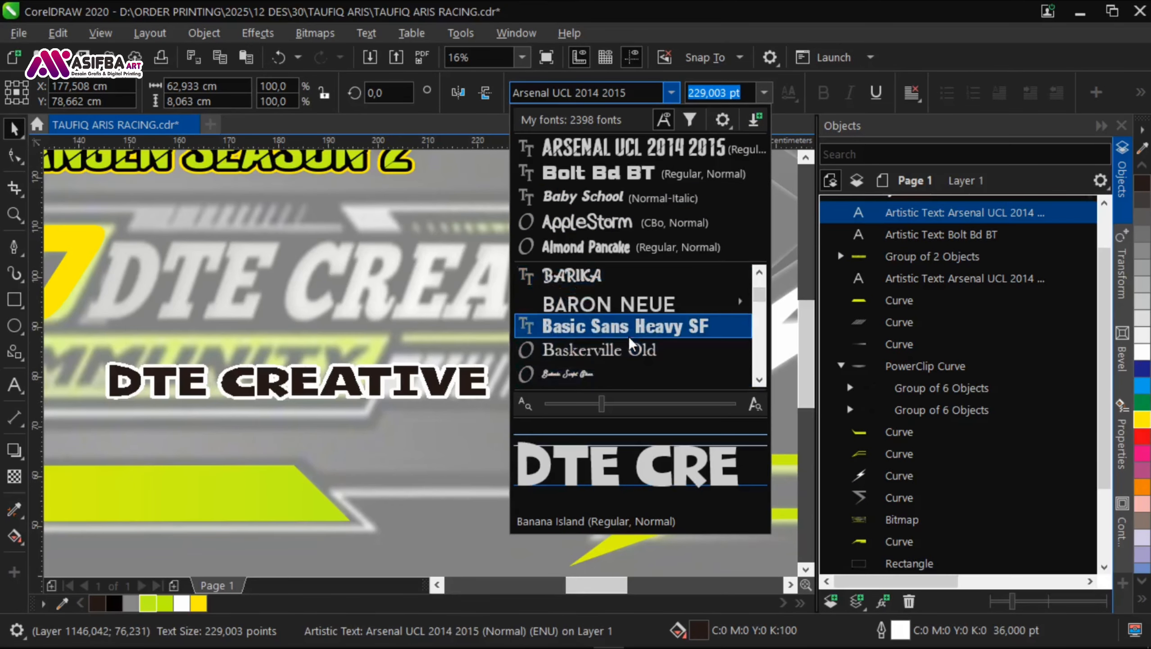
scroll(758, 381, down, 5)
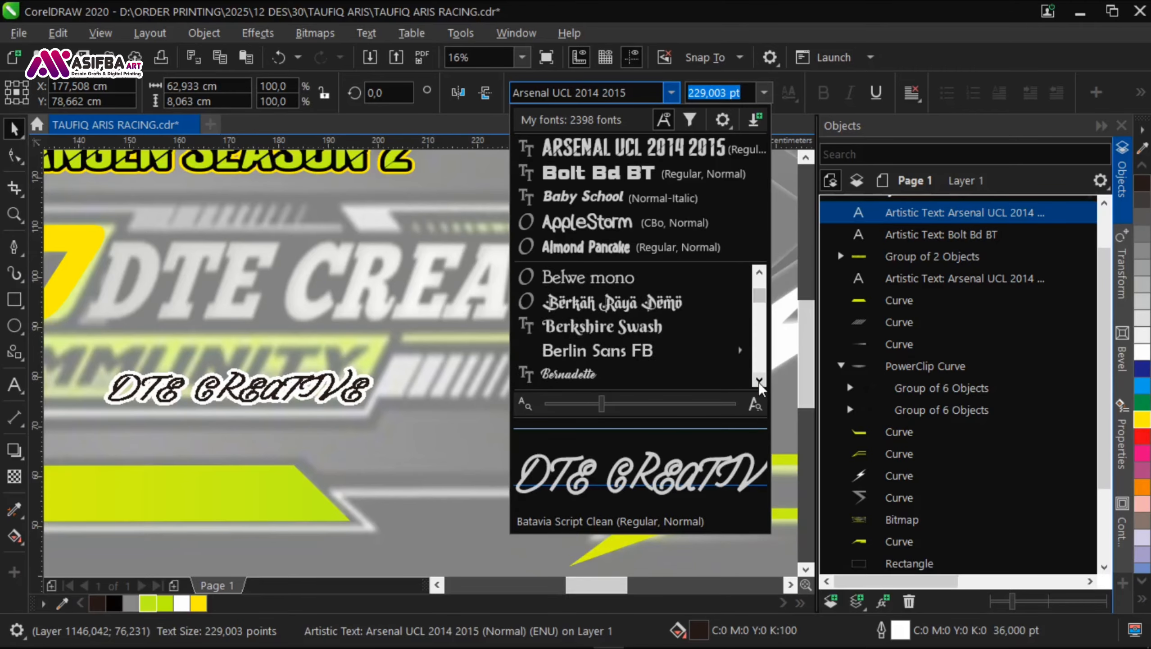
click(686, 357)
Step: Enlarge the DTE CREATIVE text to about 483 pt and fit it, slanted forward, over the reference lettering
drag(387, 358, 576, 264)
drag(514, 369, 520, 276)
drag(578, 311, 700, 349)
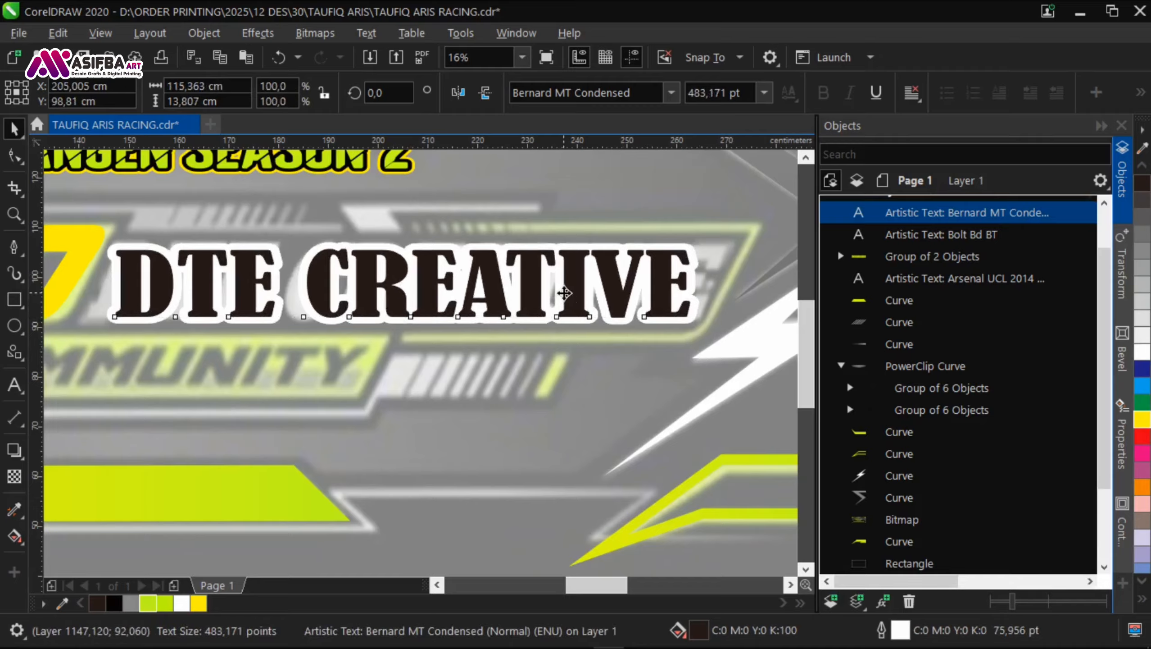
click(563, 294)
drag(403, 241, 443, 244)
scroll(332, 296, down, 1)
scroll(200, 296, up, 2)
drag(447, 303, 390, 303)
scroll(207, 288, down, 1)
Step: Fill the DTE CREATIVE text white with a black outline and fine-tune its fit beside KONCO
click(1142, 353)
right_click(112, 606)
drag(482, 307, 261, 310)
drag(608, 280, 629, 280)
scroll(515, 310, down, 2)
click(616, 373)
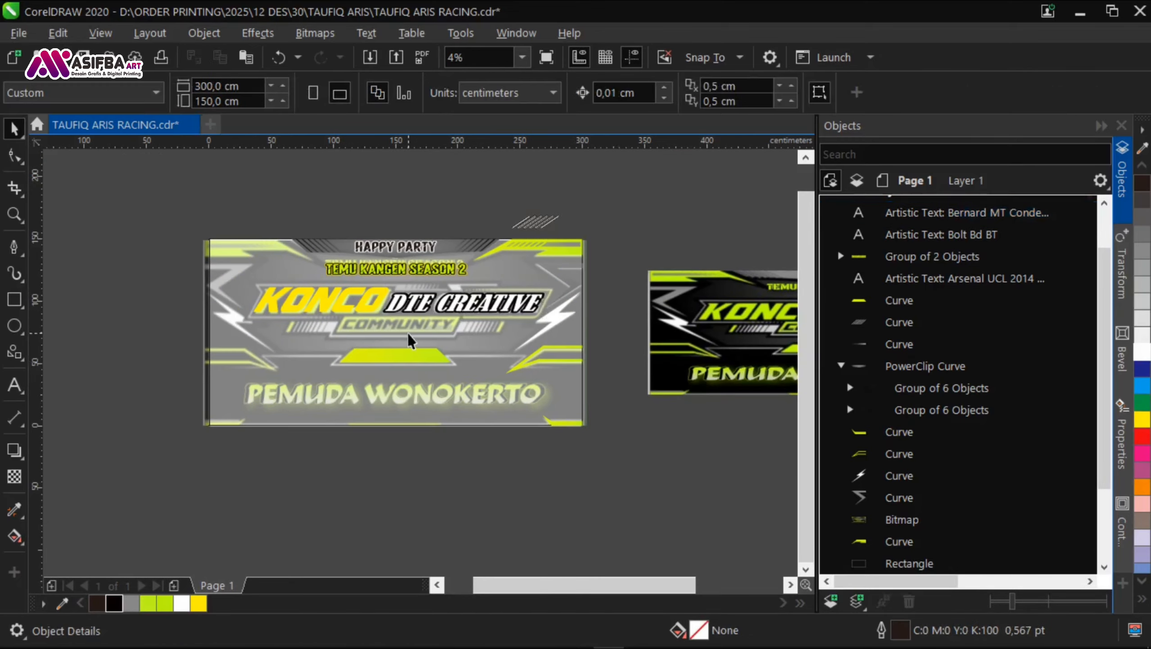
Step: Duplicate the KONCO text below itself, change the copy's wording to COMMUNITY and fill it black
scroll(404, 325, up, 1)
drag(317, 291, 344, 363)
right_click(344, 362)
key(F8)
text(CP)
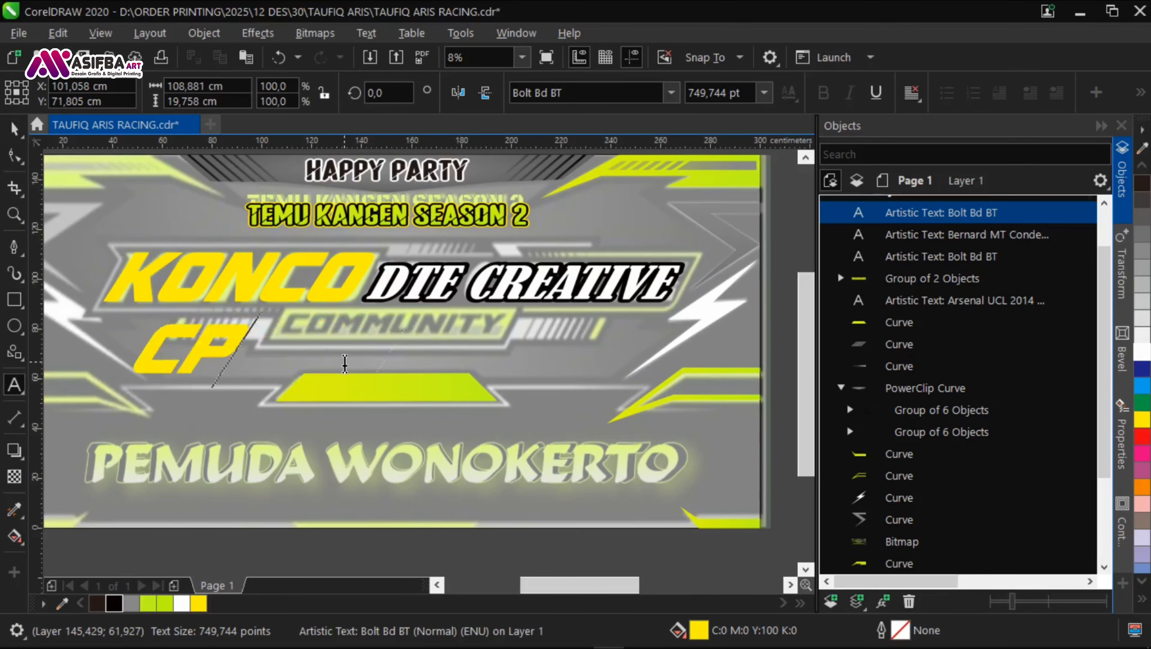
click(114, 605)
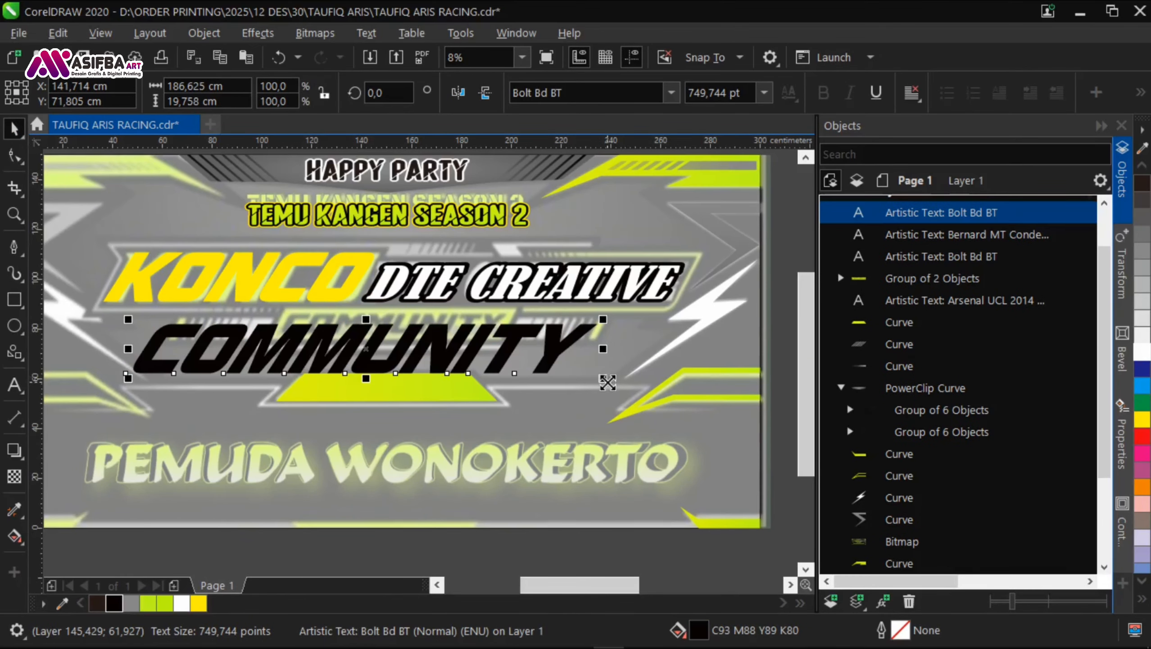
Step: Shrink the COMMUNITY text to about 371 pt and fit it inside the reference's COMMUNITY panel
drag(603, 378, 499, 298)
scroll(484, 363, up, 1)
scroll(542, 326, down, 2)
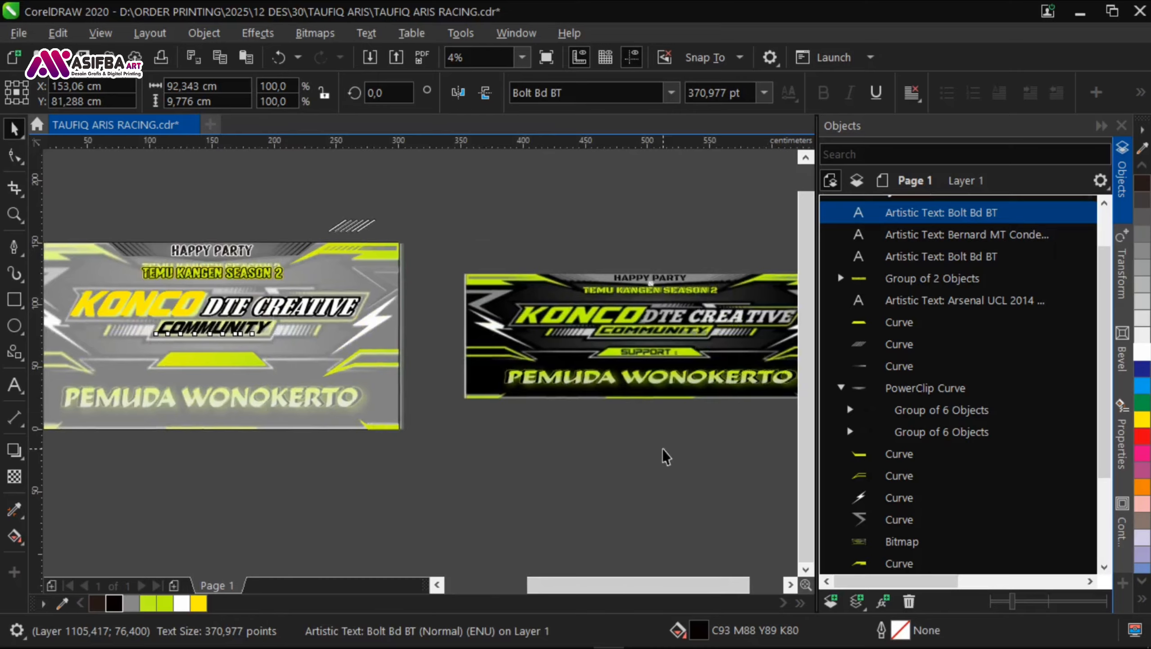
scroll(663, 457, up, 1)
click(294, 450)
scroll(291, 444, down, 2)
scroll(182, 386, up, 2)
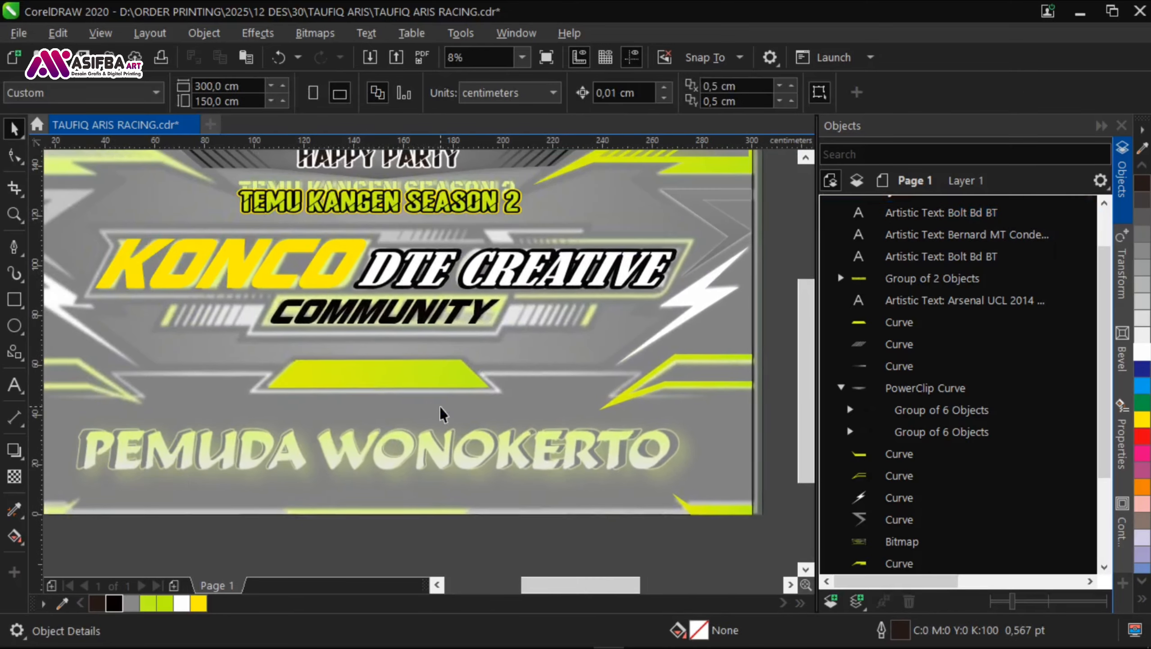
Step: Duplicate the HAPPY PARTY text onto the green panel under COMMUNITY and change the copy's wording to SUPPORT
click(384, 212)
scroll(385, 212, down, 1)
scroll(393, 169, up, 1)
drag(405, 204, 390, 432)
right_click(390, 431)
scroll(390, 431, up, 1)
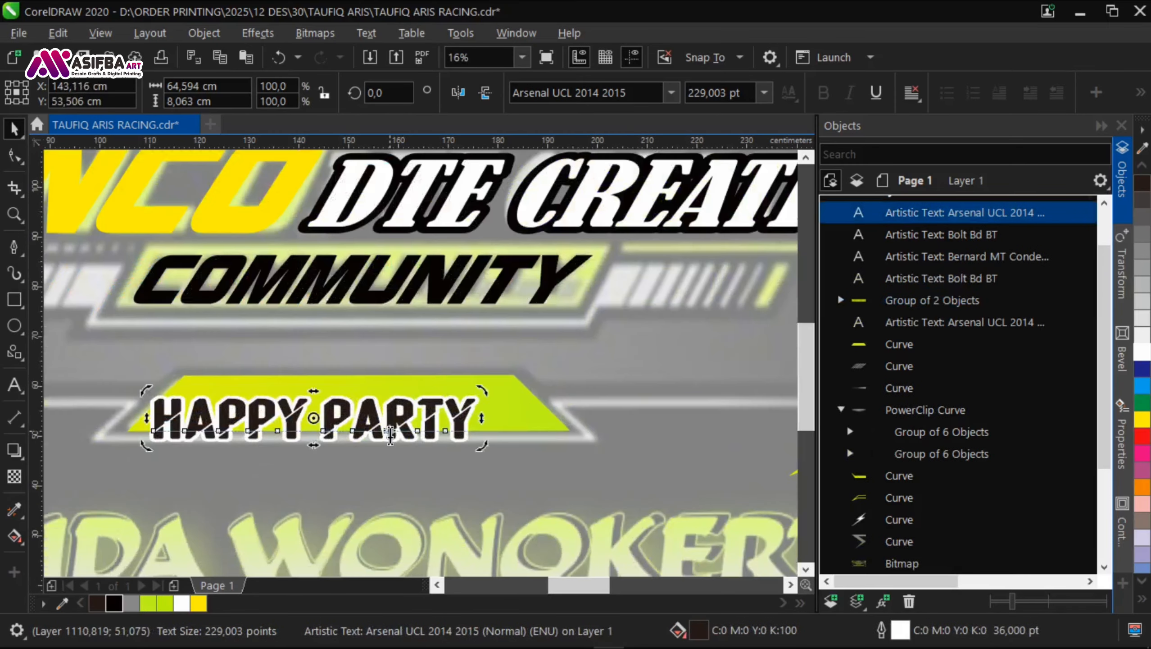
key(F8)
key(ctrl+a)
text(SU)
click(15, 129)
Step: Save the document and centre the SUPPORT text horizontally and vertically on its green panel
scroll(245, 356, down, 2)
click(452, 474)
scroll(679, 366, up, 1)
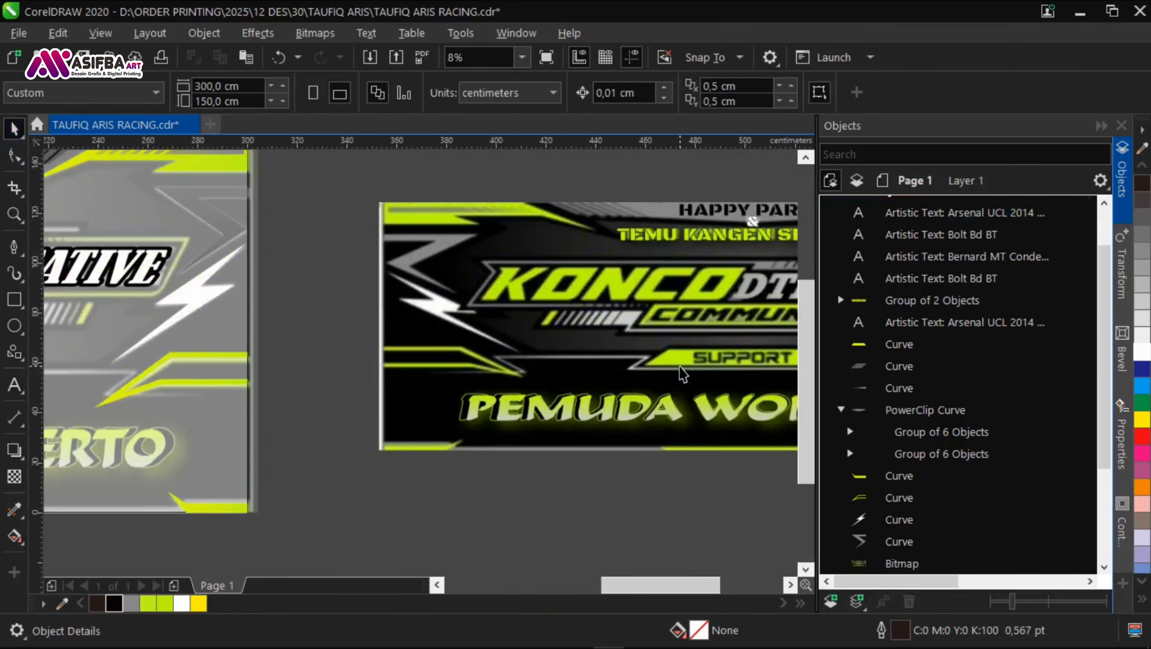
key(ctrl+s)
scroll(218, 429, down, 2)
scroll(315, 392, up, 2)
click(299, 365)
shift+click(359, 359)
key(c)
key(e)
click(377, 393)
click(336, 356)
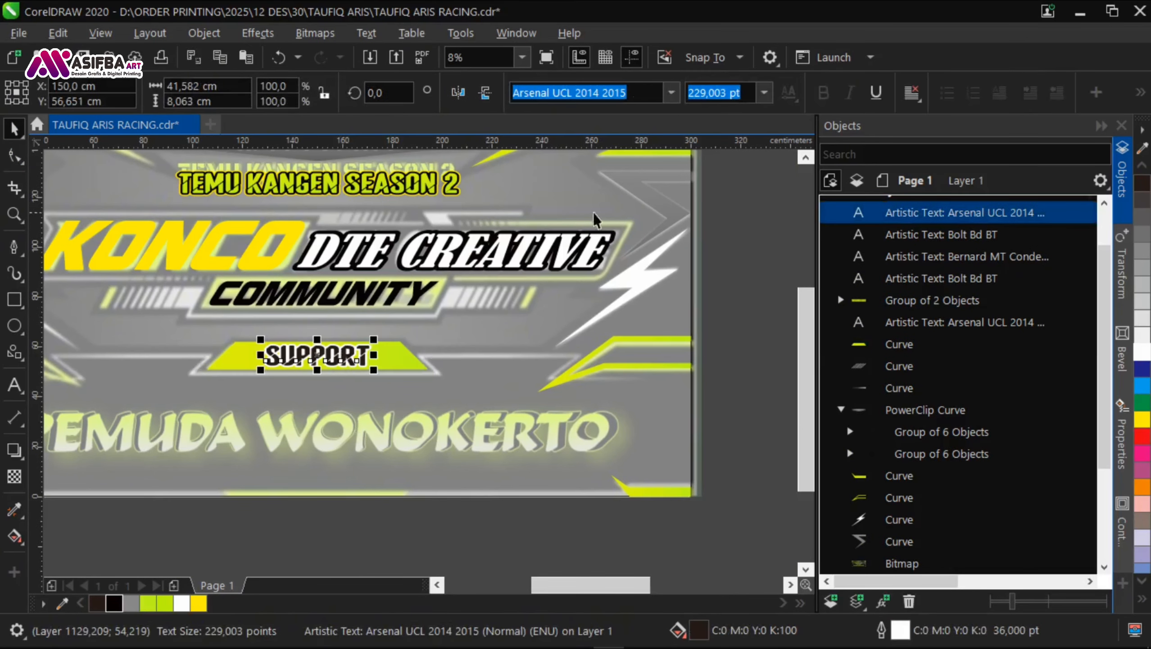
Step: Try the Avengeance Heroic Avenger font on the SUPPORT text with wider letter spacing, centred on its panel
click(671, 92)
click(759, 383)
click(759, 382)
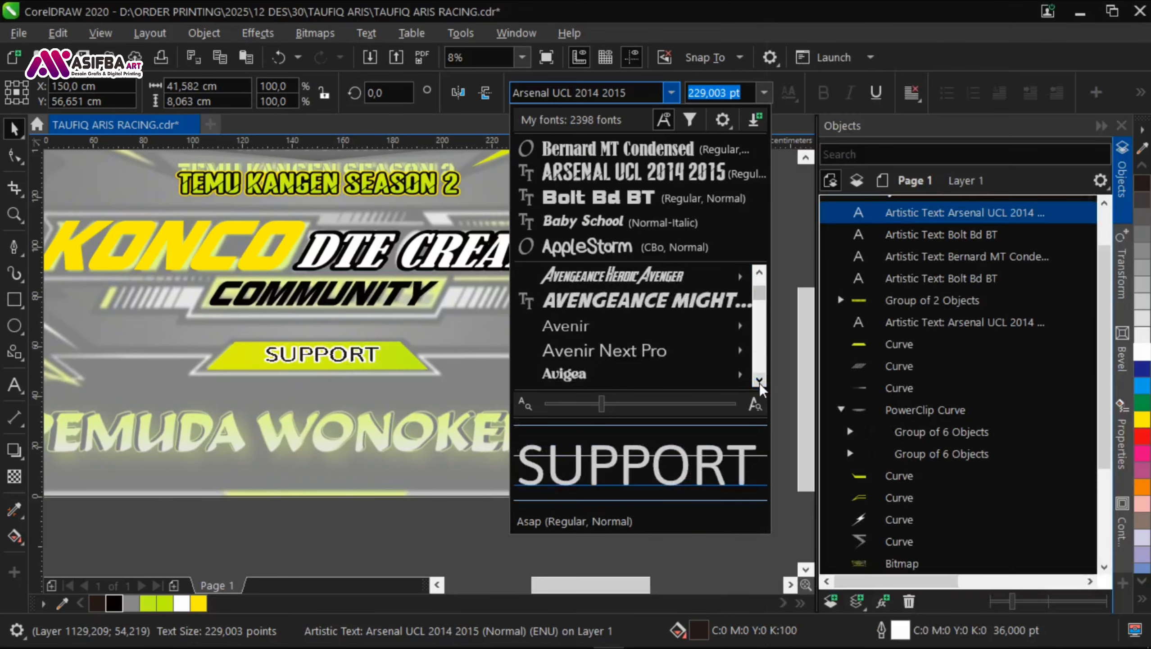
click(671, 284)
scroll(390, 357, up, 1)
drag(389, 357, 441, 386)
key(F10)
key(space)
shift+click(116, 378)
key(F4)
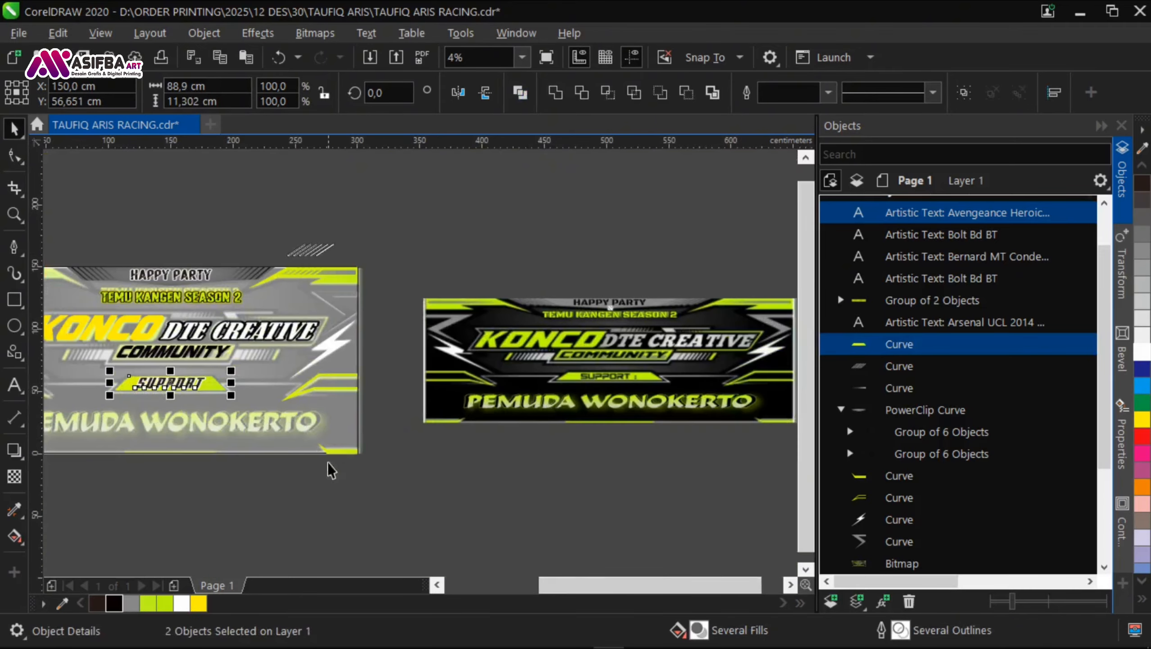
click(326, 468)
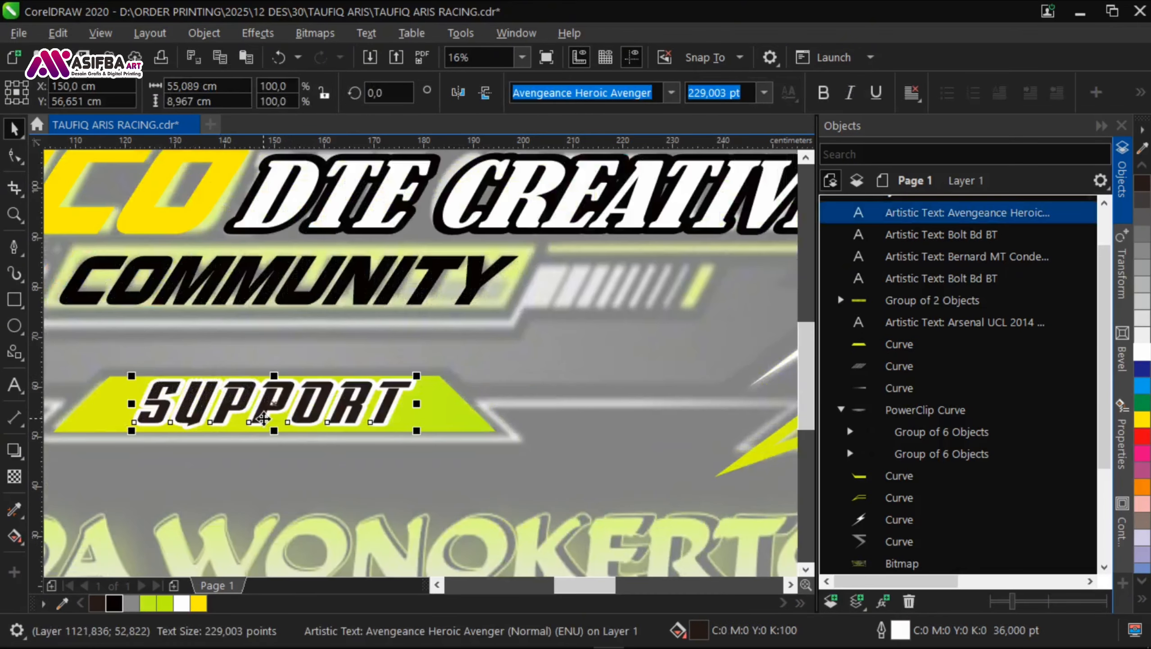
click(264, 418)
scroll(285, 388, up, 1)
drag(262, 364, 221, 374)
scroll(372, 381, down, 1)
key(ctrl+z)
Step: Browse the font list and try Blackboard on the SUPPORT text
click(672, 96)
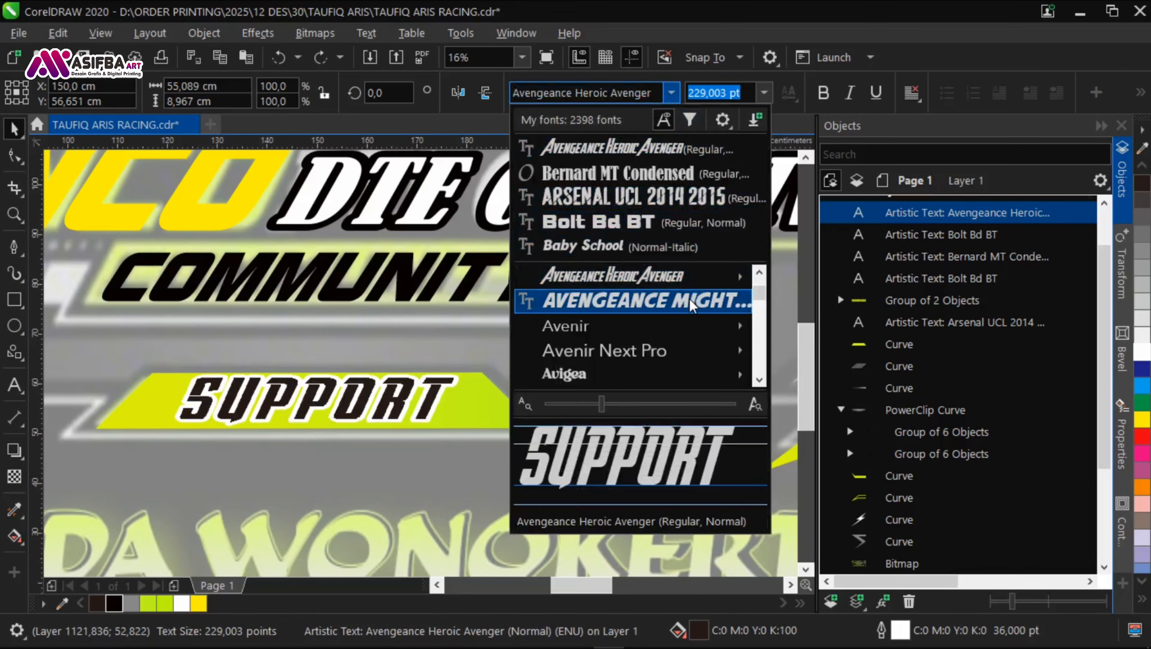
click(759, 379)
click(759, 380)
click(759, 380)
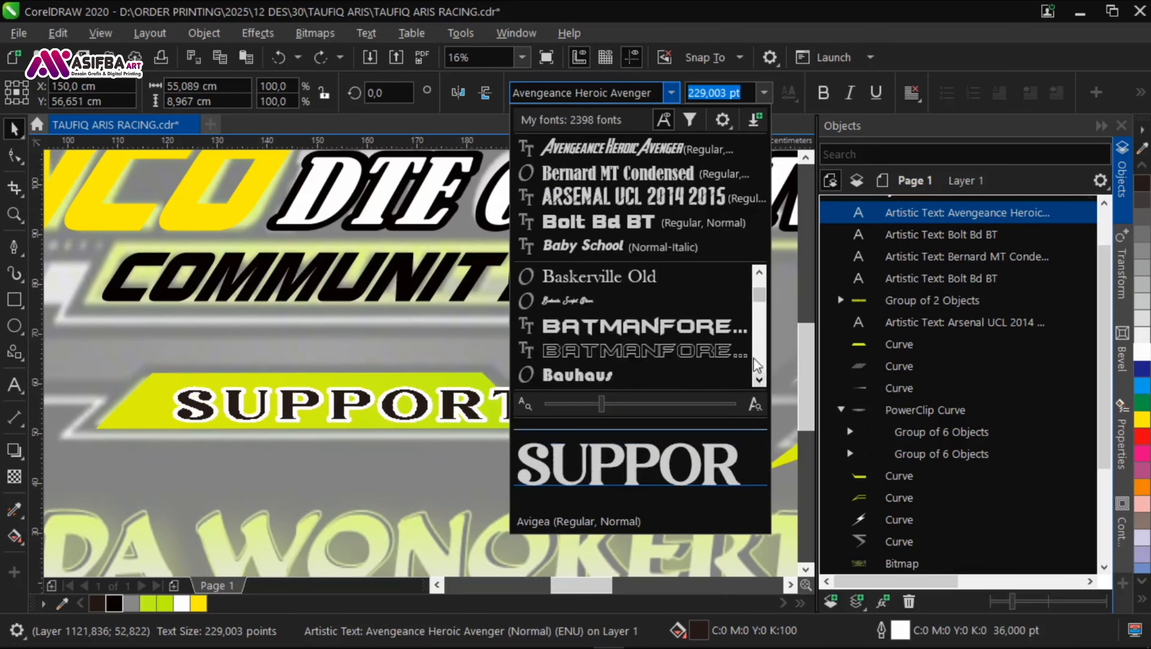
scroll(722, 341, down, 8)
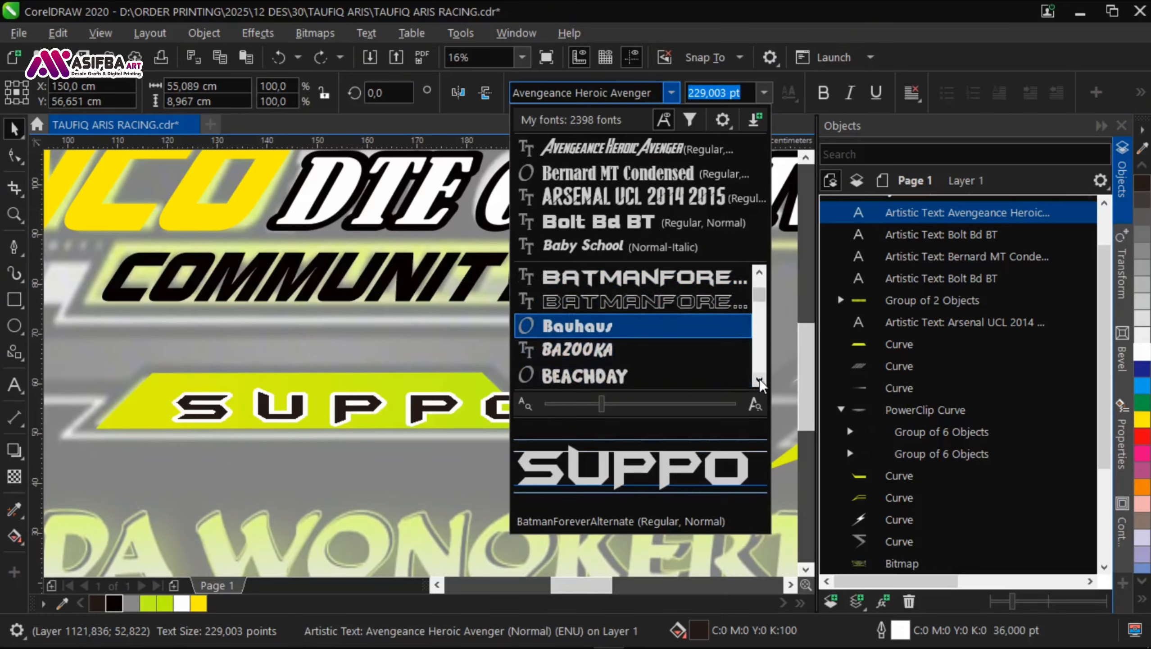
scroll(652, 333, down, 6)
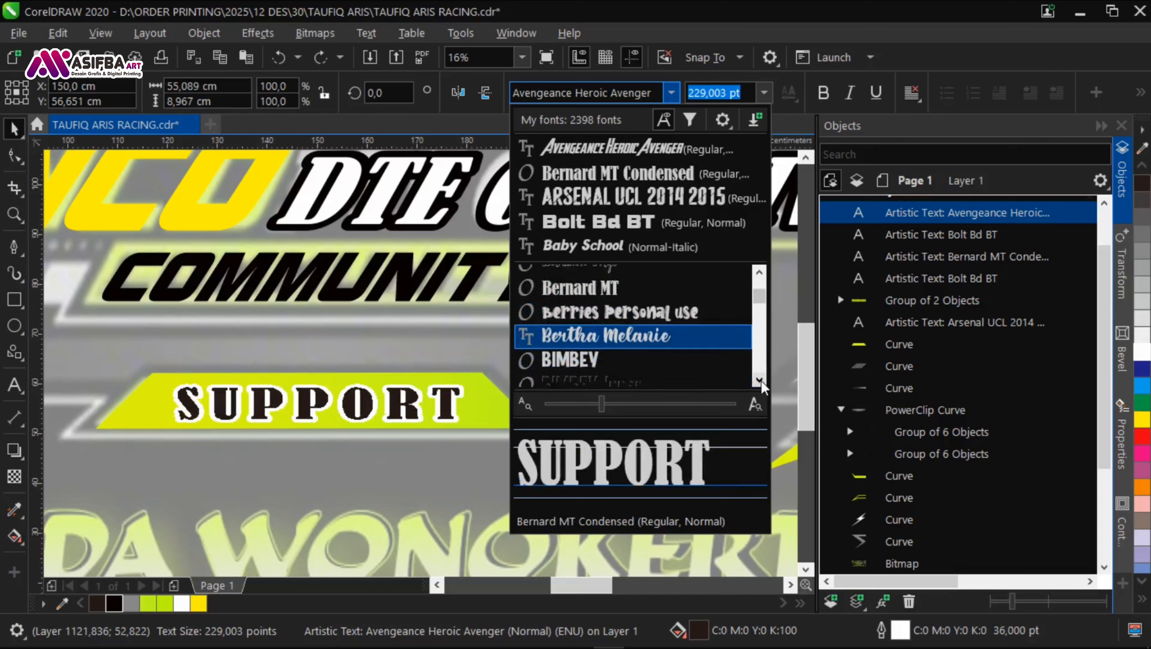
click(603, 326)
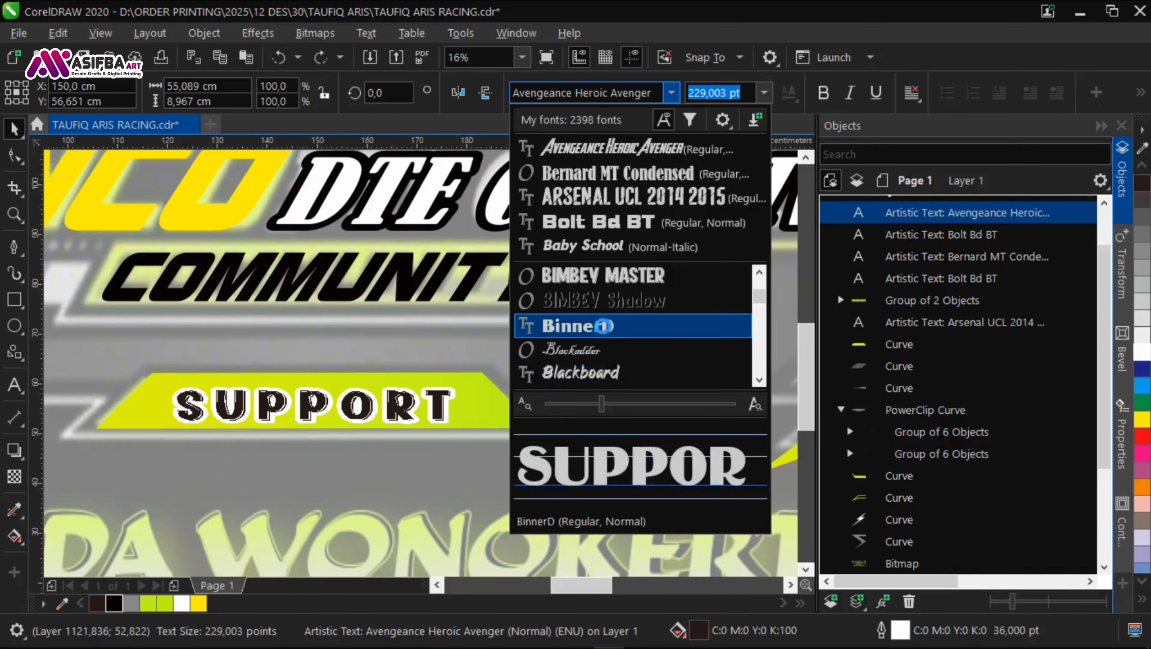
click(601, 398)
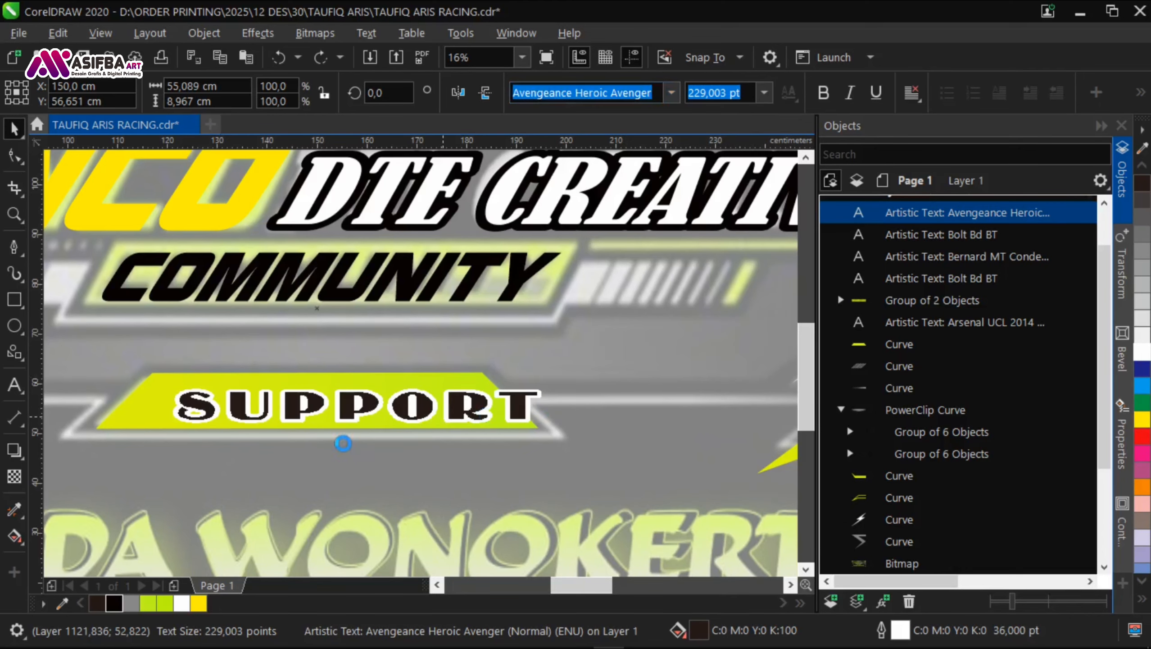
click(423, 444)
Step: Change the SUPPORT text's font to Bolt Bd BT, matching the KONCO lettering
click(420, 415)
click(219, 227)
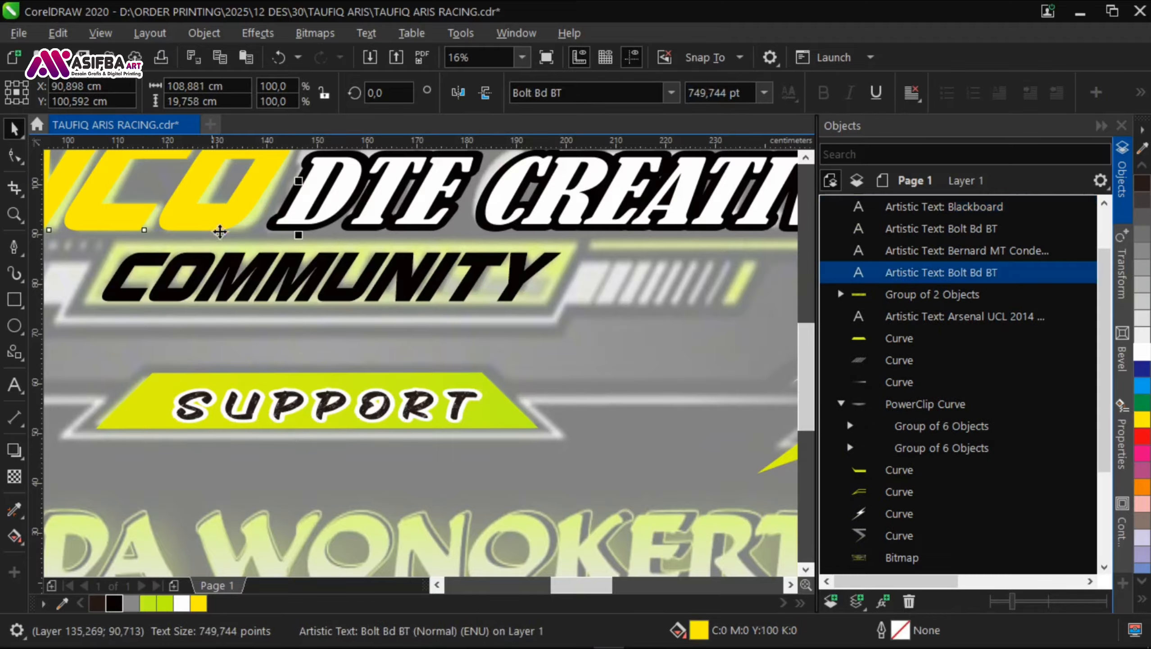
click(412, 404)
key(Return)
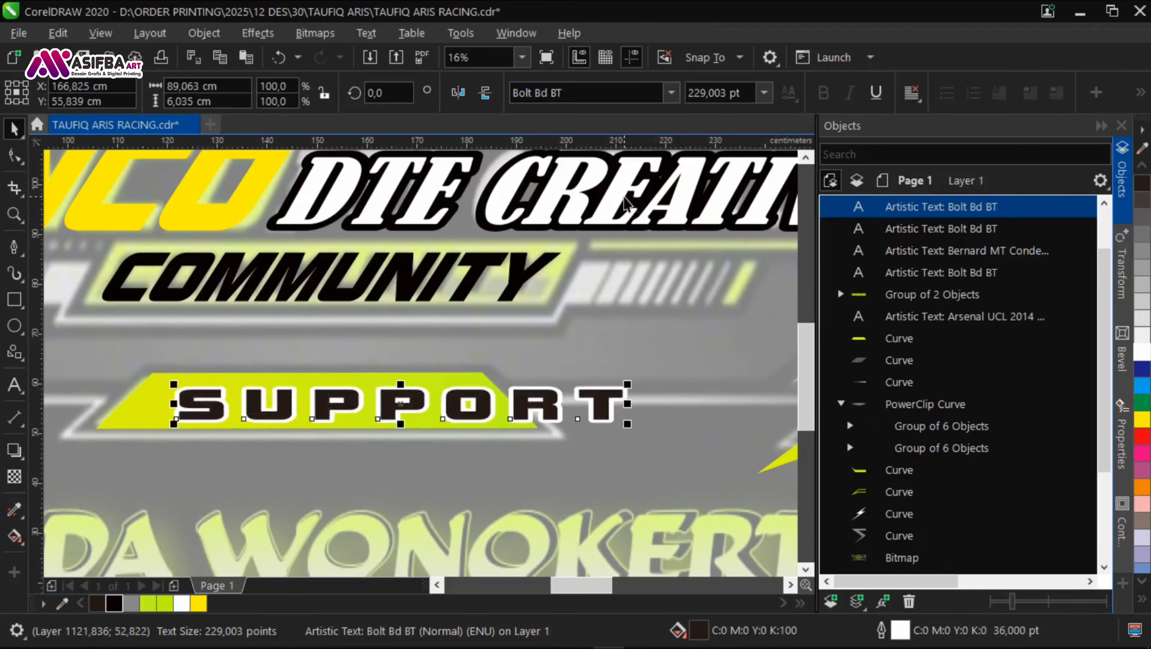
Step: Add a colon after SUPPORT and tighten the text's letter spacing to about 74 cm overall width
scroll(377, 382, down, 1)
key(F10)
drag(640, 386, 568, 392)
key(space)
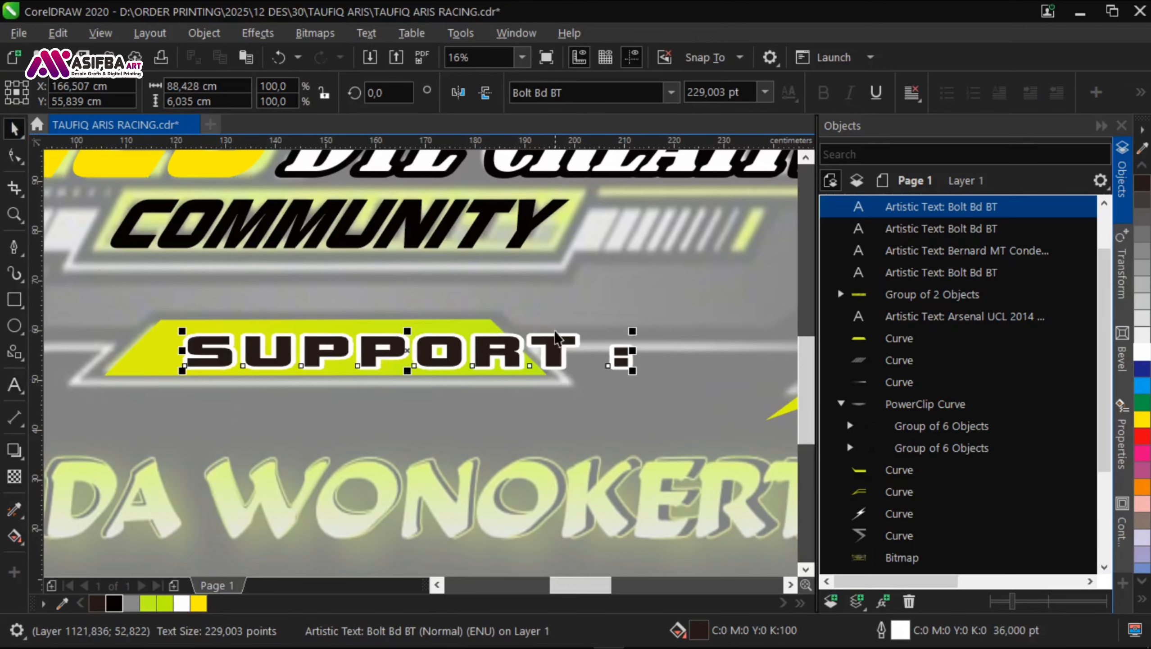
drag(632, 351, 561, 357)
Step: Centre the SUPPORT text on its green panel, closing the gap before the colon
shift+click(147, 363)
key(c)
key(e)
scroll(414, 542, down, 2)
click(414, 542)
click(517, 261)
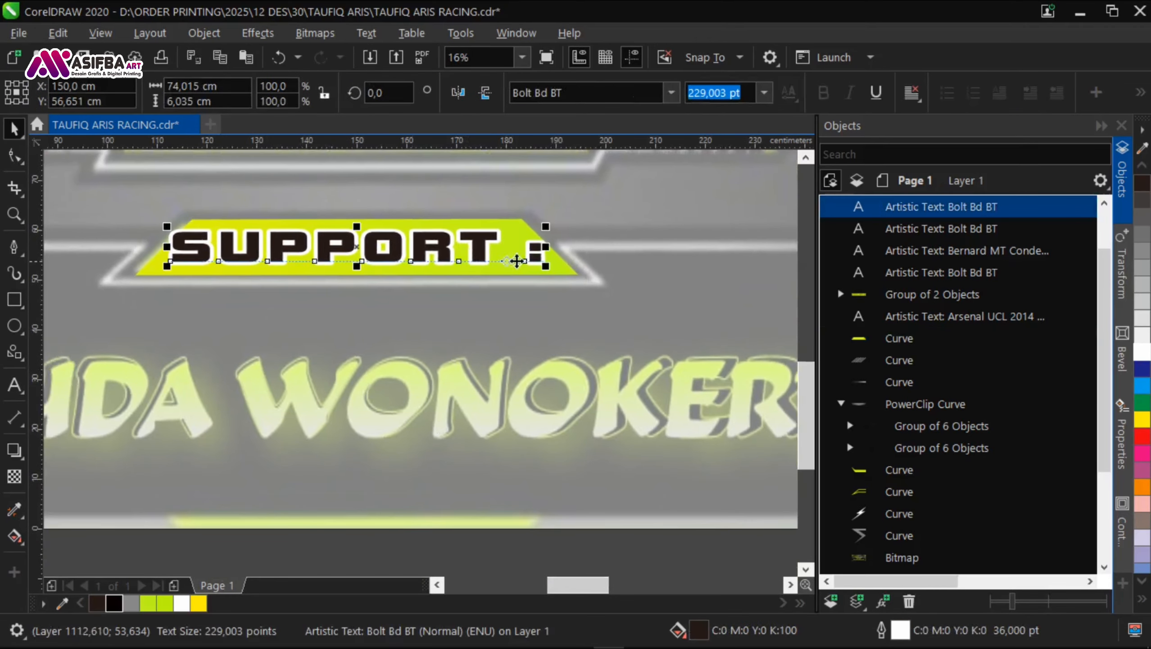
click(14, 127)
shift+click(543, 258)
key(c)
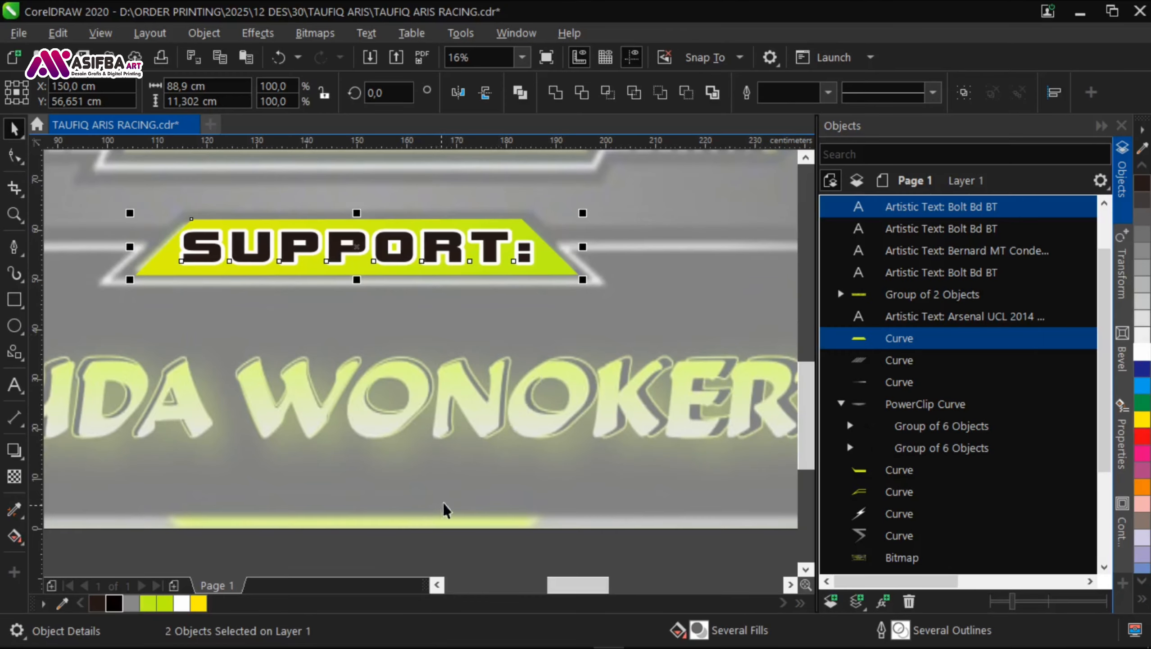
Step: Narrow the SUPPORT: text slightly to about 66 cm wide within the green panel
click(432, 541)
scroll(431, 541, down, 1)
scroll(529, 251, up, 2)
click(549, 267)
drag(577, 268, 569, 268)
scroll(522, 450, down, 5)
key(Escape)
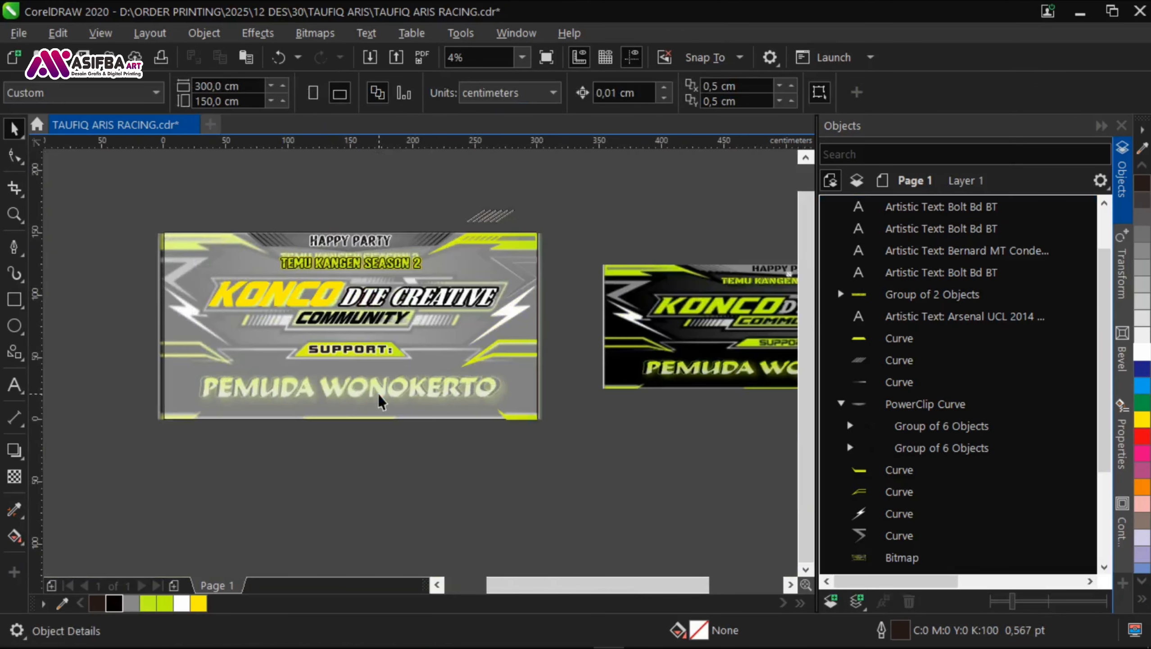
Step: Duplicate the SUPPORT: text near the banner's lower edge and change the copy's wording to PEMUDA WONOKERTO
scroll(338, 409, up, 1)
drag(326, 289, 285, 406)
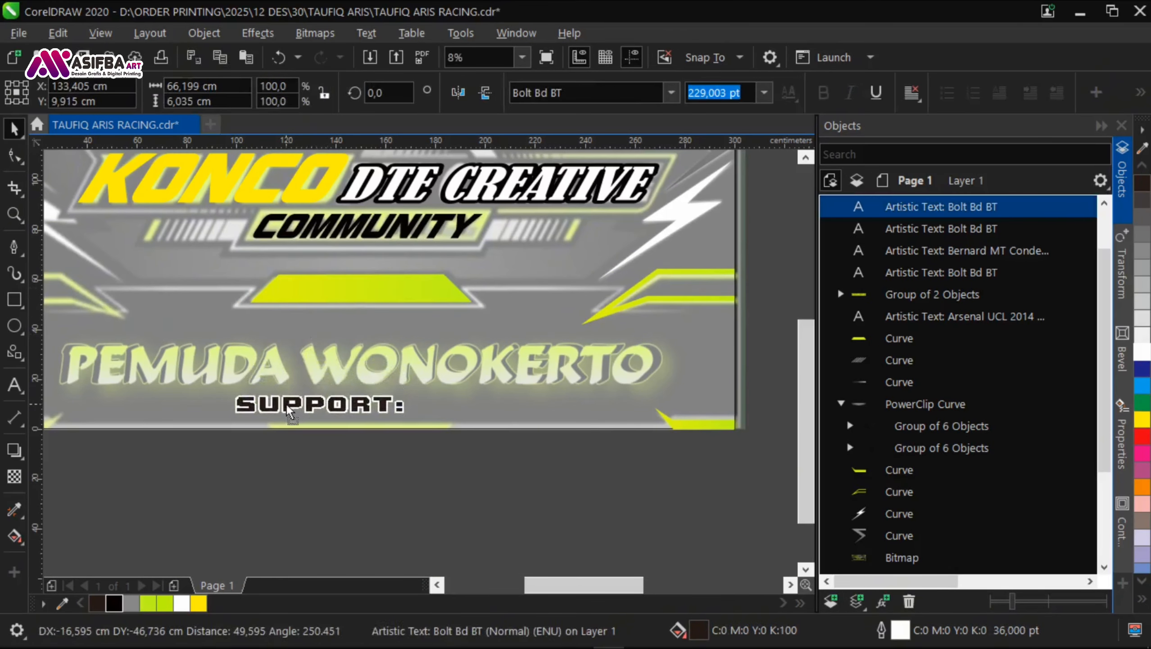
right_click(286, 406)
key(F8)
text(PEMUDA WONOKERTO)
click(15, 128)
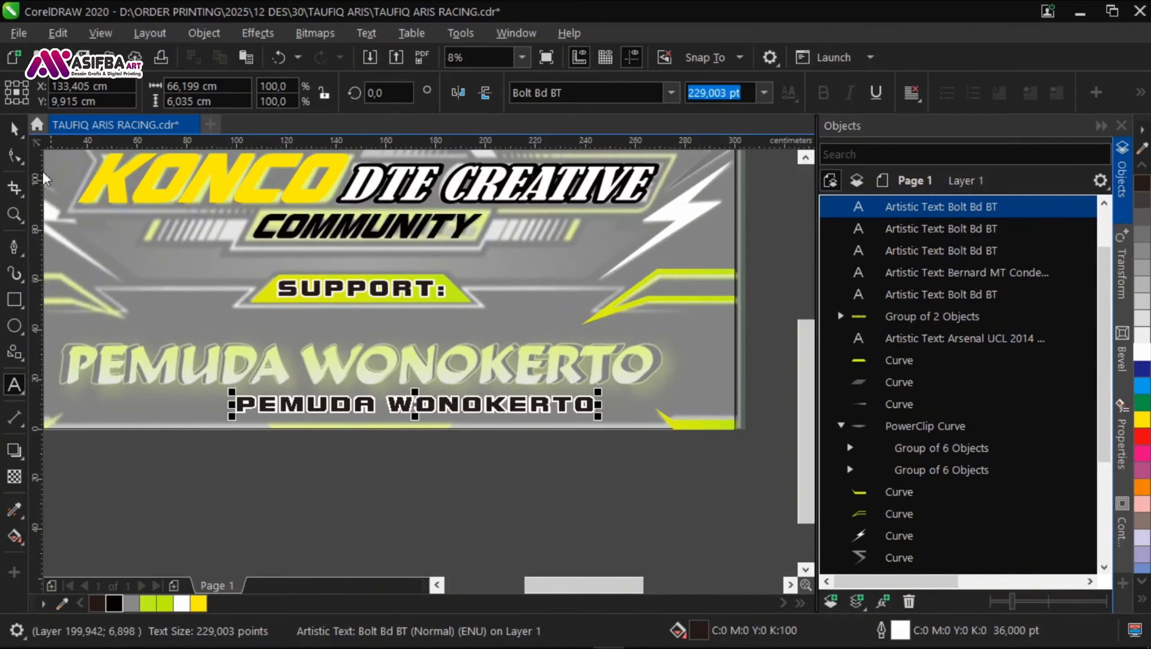
Step: Set the PEMUDA WONOKERTO text in BrodyD at about 400 pt and move it over the reference lettering
click(672, 94)
click(760, 382)
scroll(761, 384, down, 2)
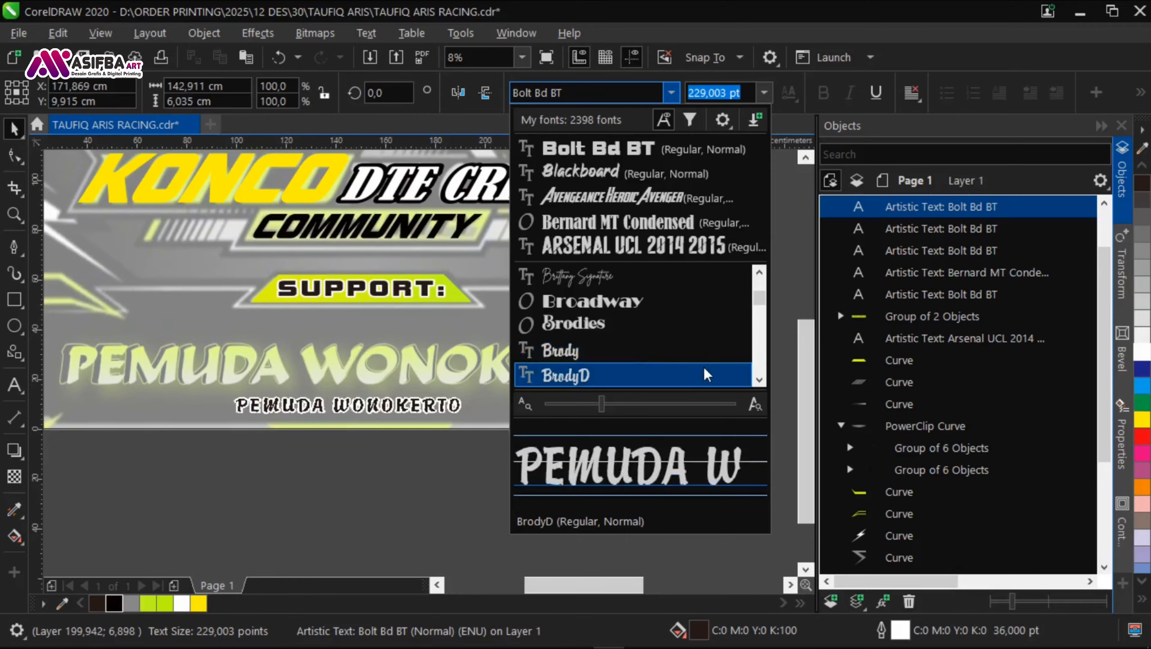
click(648, 373)
drag(465, 390, 309, 368)
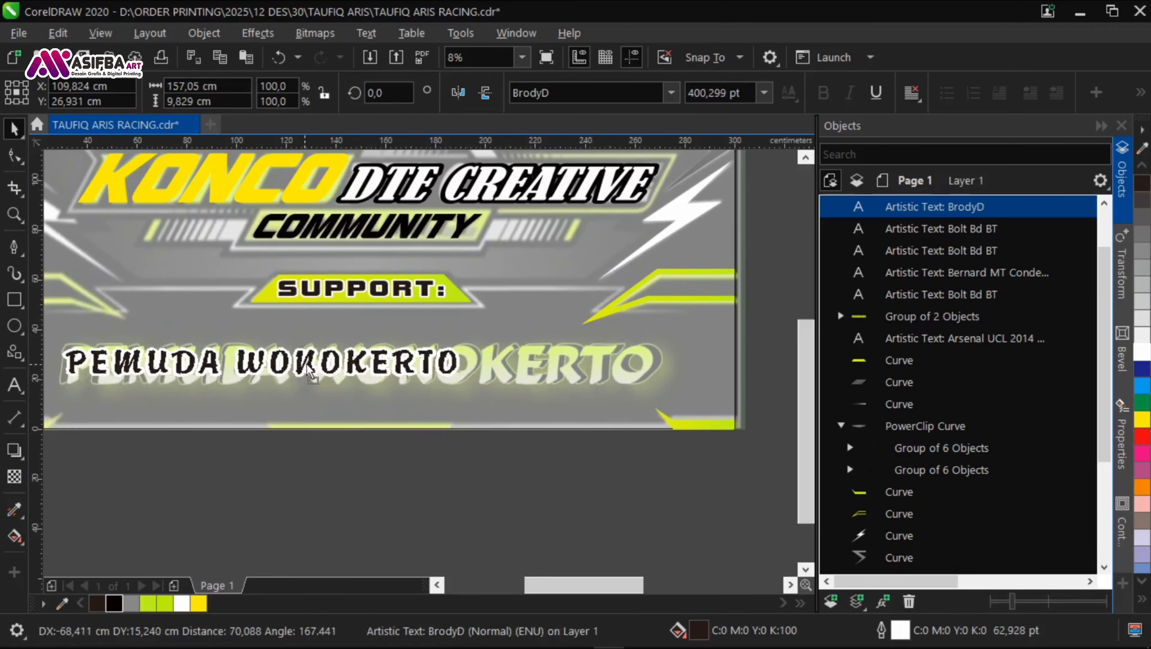
Step: Tighten the PEMUDA WONOKERTO letter spacing and enlarge the text to about 617 pt over the reference lettering
click(14, 156)
drag(468, 383, 396, 413)
click(14, 129)
click(494, 398)
scroll(395, 414, down, 1)
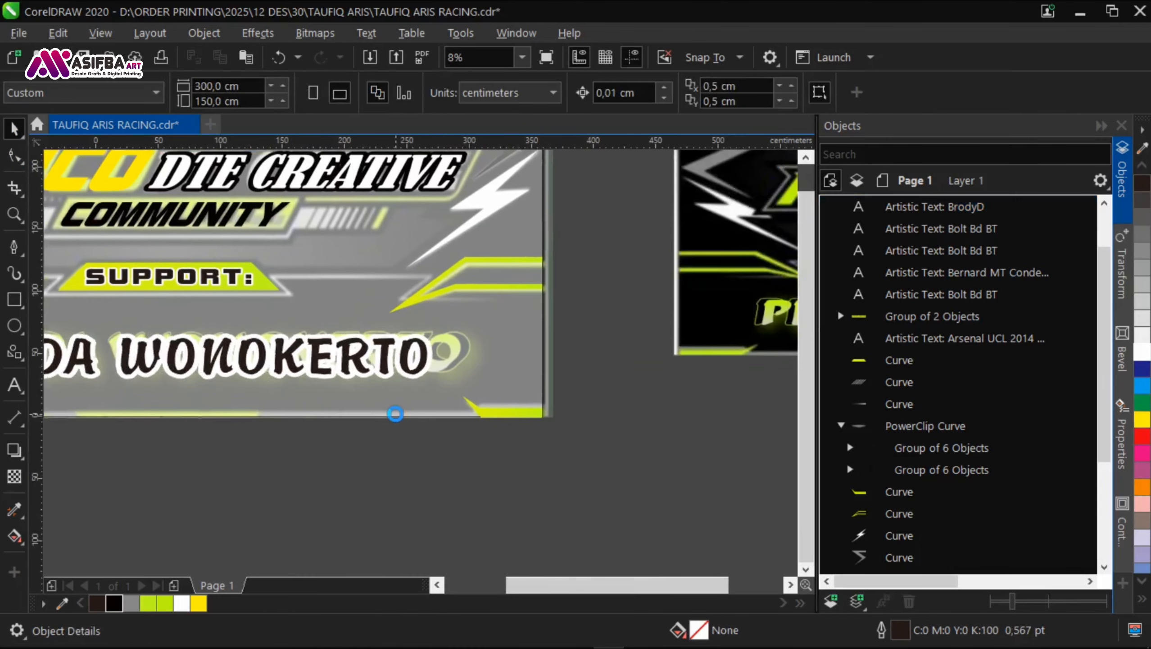
Step: Copy the green gradient fill from TEMU KANGEN SEASON 2 onto PEMUDA WONOKERTO and give it a black outline
scroll(260, 252, up, 3)
click(20, 516)
click(109, 530)
scroll(195, 300, down, 1)
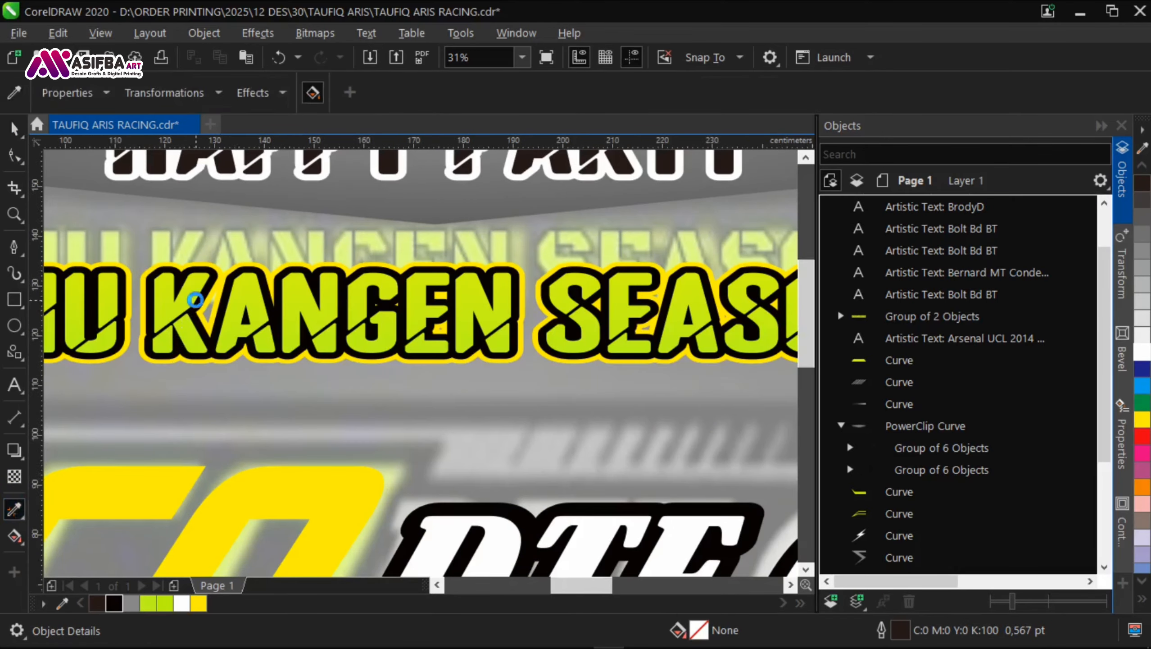
scroll(195, 300, down, 1)
click(300, 438)
key(space)
click(319, 373)
right_click(114, 603)
click(271, 535)
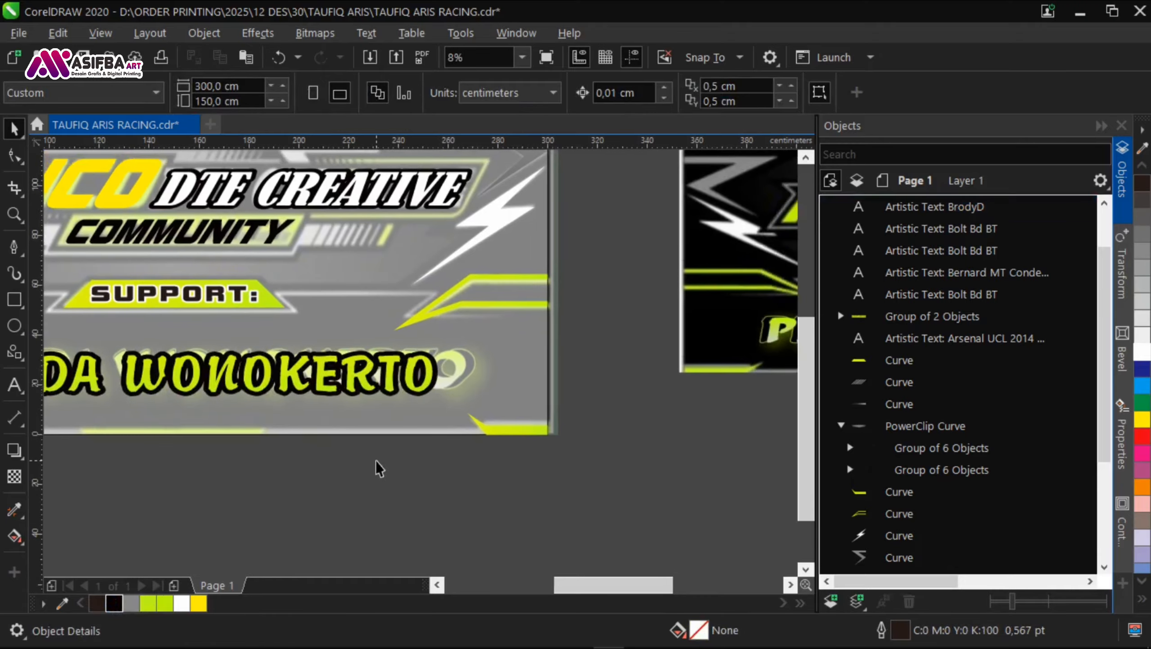
Step: Adjust the PEMUDA WONOKERTO text's fit over the reference lettering to about 235 cm wide
scroll(376, 461, down, 1)
scroll(472, 430, up, 1)
scroll(441, 418, down, 1)
scroll(318, 437, up, 1)
click(358, 359)
drag(474, 356, 622, 364)
click(318, 454)
Step: Set the PEMUDA WONOKERTO text's outline width to 70 pt
scroll(164, 371, down, 1)
scroll(604, 353, up, 2)
scroll(604, 355, down, 1)
scroll(440, 339, up, 2)
scroll(550, 385, down, 3)
scroll(298, 431, up, 1)
click(430, 353)
key(F12)
text(70)
key(Return)
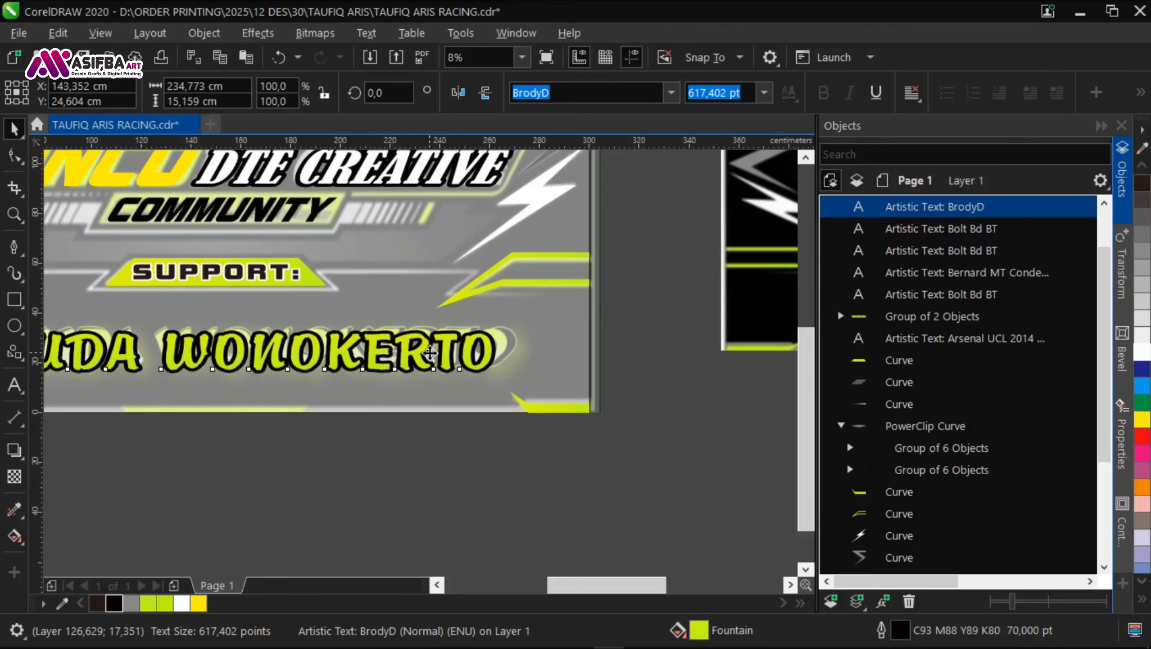
Step: Duplicate the PEMUDA WONOKERTO text with a slight offset and shift the front copy slightly right and down
scroll(416, 353, up, 2)
drag(416, 352, 401, 353)
right_click(401, 354)
scroll(497, 381, down, 3)
drag(538, 431, 160, 336)
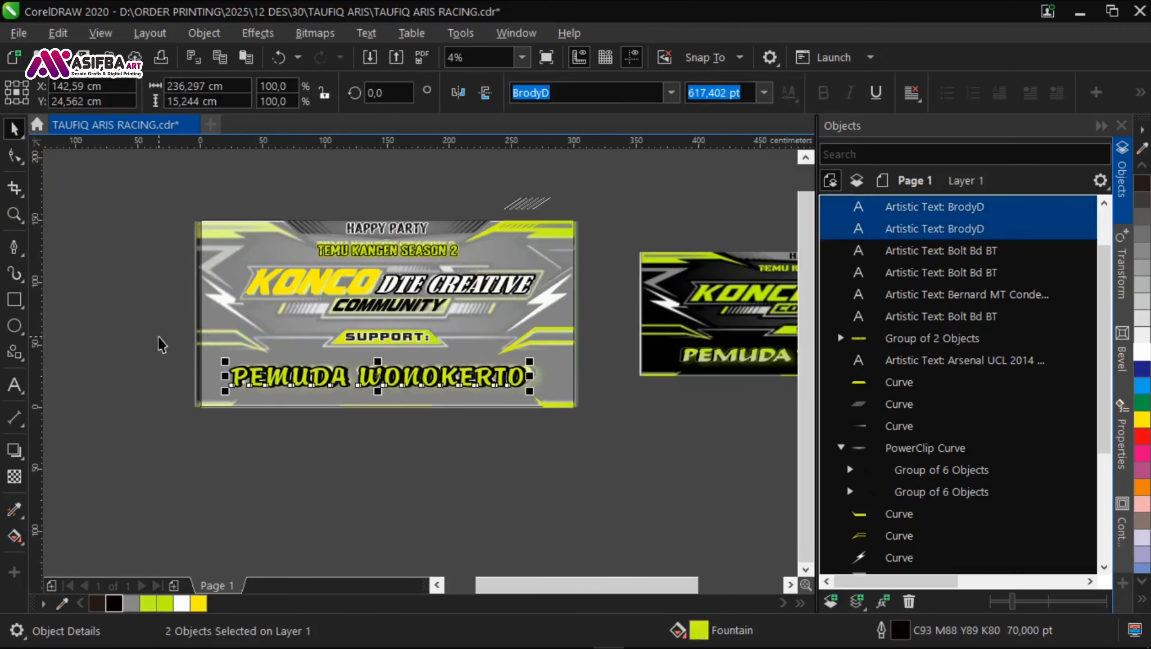
click(935, 207)
scroll(526, 381, up, 5)
drag(447, 387, 472, 389)
scroll(472, 389, down, 4)
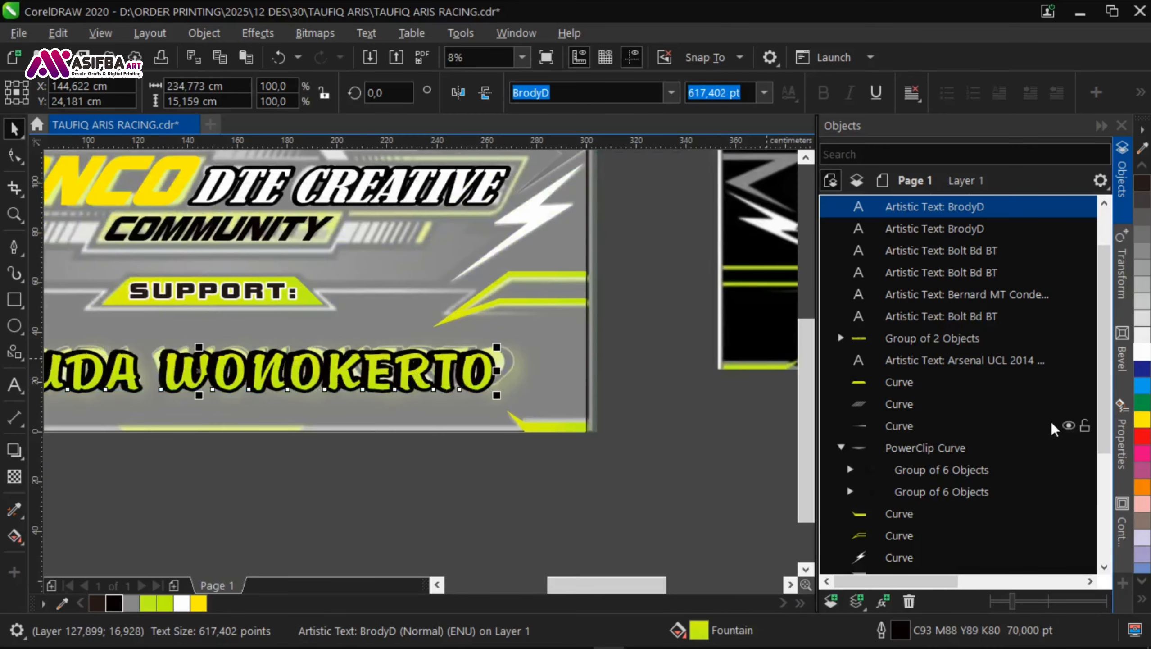
Step: Change the rear PEMUDA WONOKERTO copy's outline to yellow
click(935, 229)
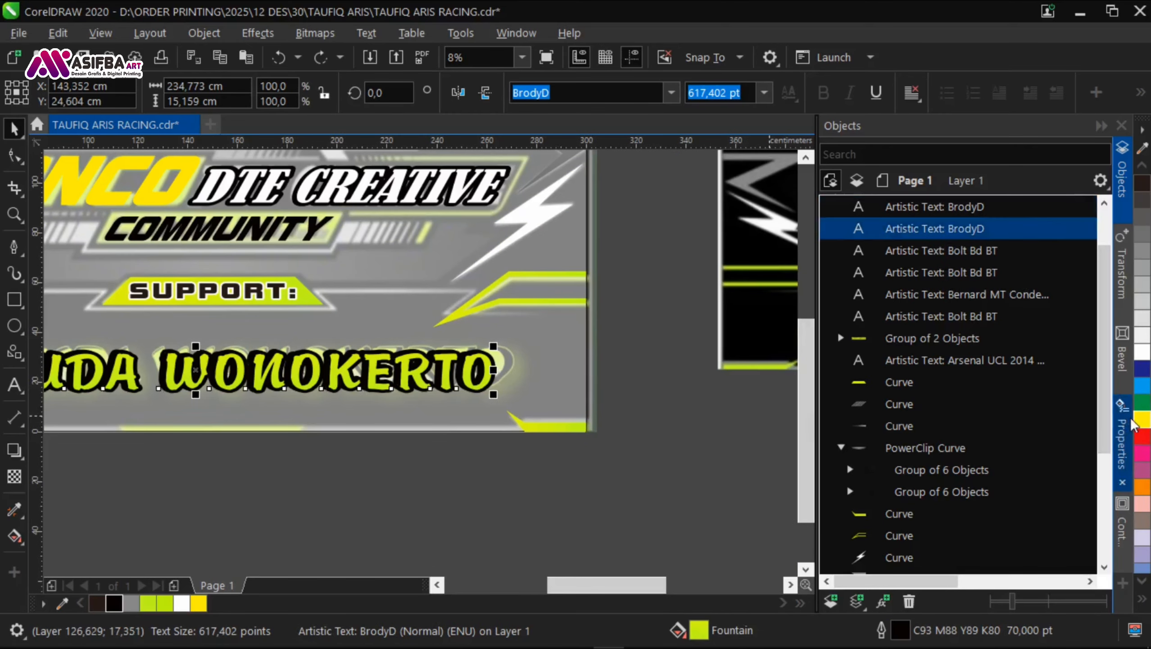
scroll(457, 423, down, 1)
click(497, 423)
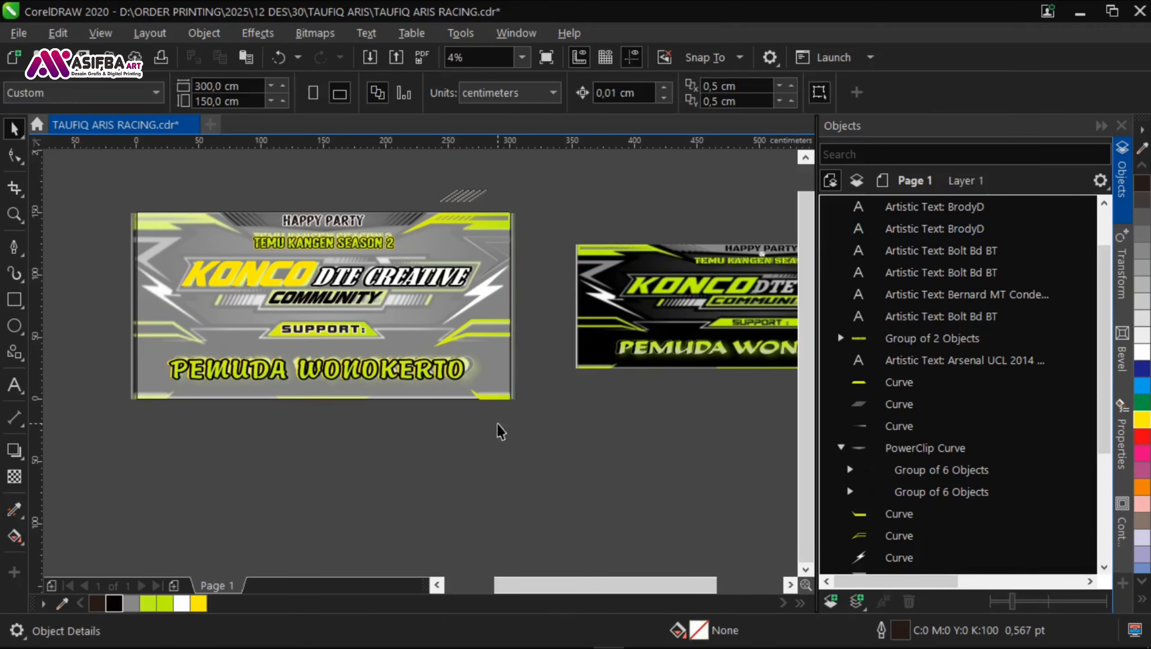
drag(496, 423, 144, 343)
scroll(203, 362, up, 1)
scroll(203, 362, up, 1)
scroll(203, 362, down, 1)
click(290, 416)
Step: Shift the front PEMUDA WONOKERTO copy slightly further down so the yellow edge shows behind it
scroll(289, 378, up, 3)
scroll(236, 380, down, 4)
scroll(483, 380, up, 1)
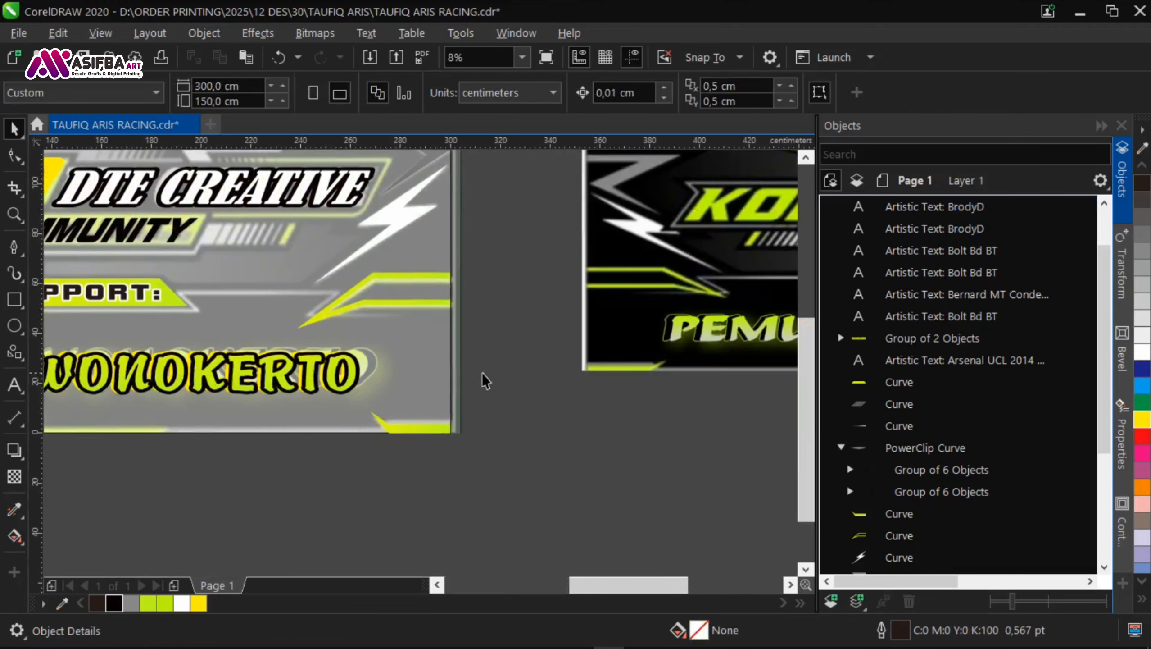
scroll(688, 343, up, 1)
scroll(688, 343, down, 2)
scroll(211, 373, up, 4)
drag(206, 363, 218, 381)
scroll(217, 381, down, 2)
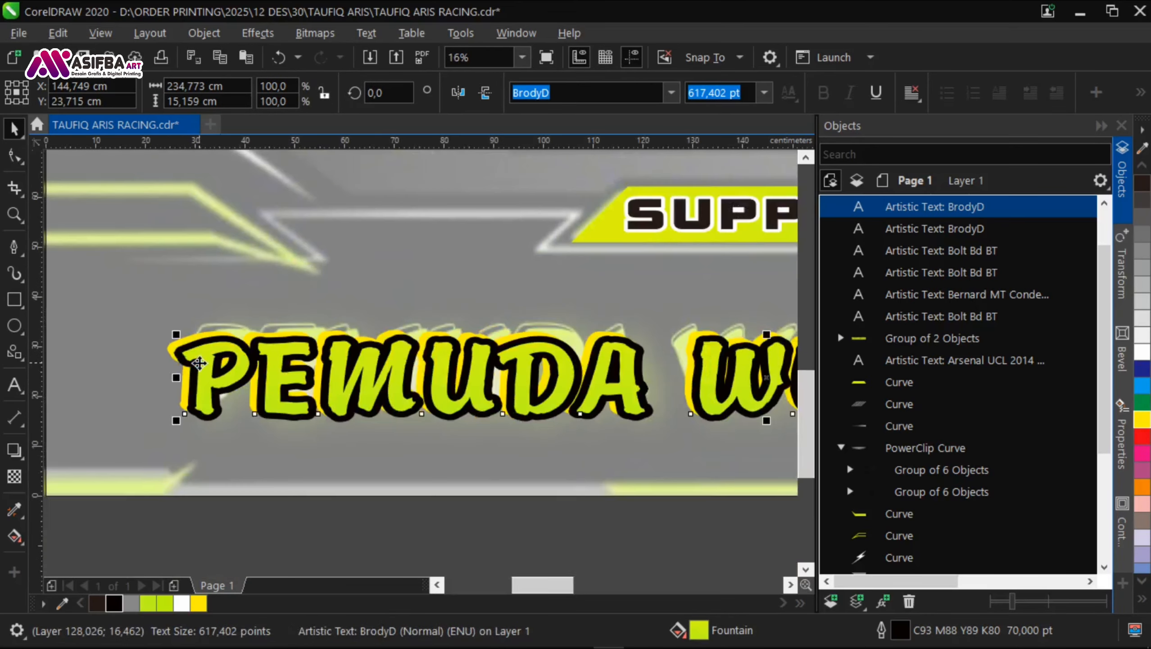
Step: Group both PEMUDA WONOKERTO copies, centre the group horizontally on the banner and save the document
scroll(334, 418, down, 2)
click(567, 475)
drag(637, 481, 614, 427)
click(204, 378)
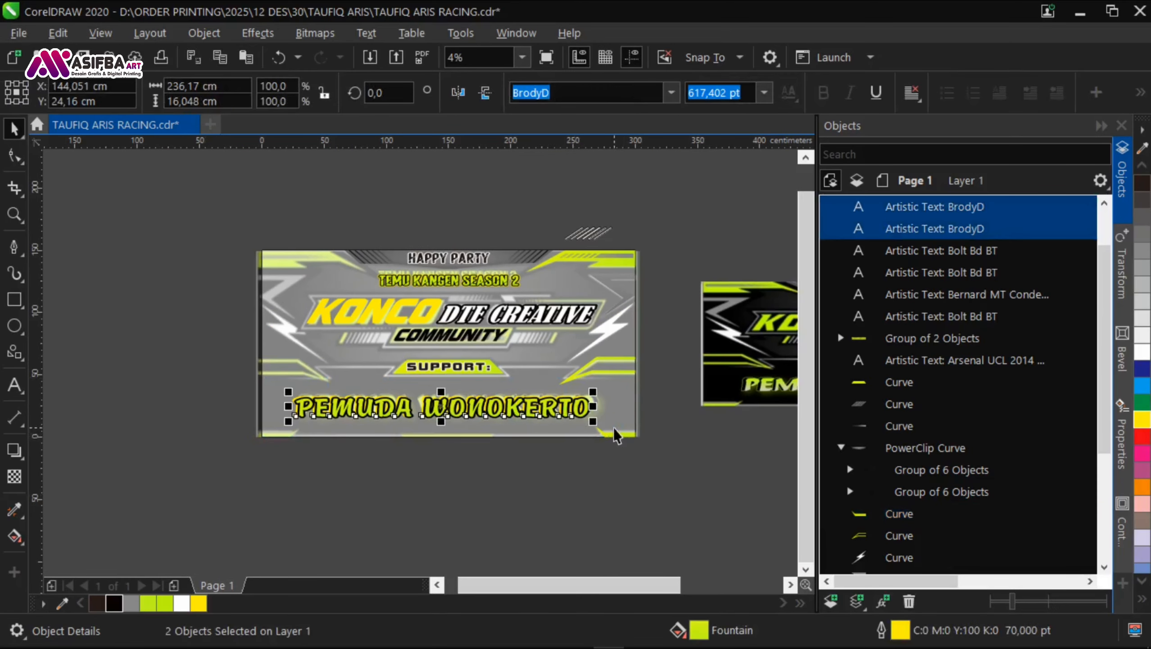
key(ctrl+g)
shift+click(548, 433)
key(c)
click(537, 476)
key(ctrl+s)
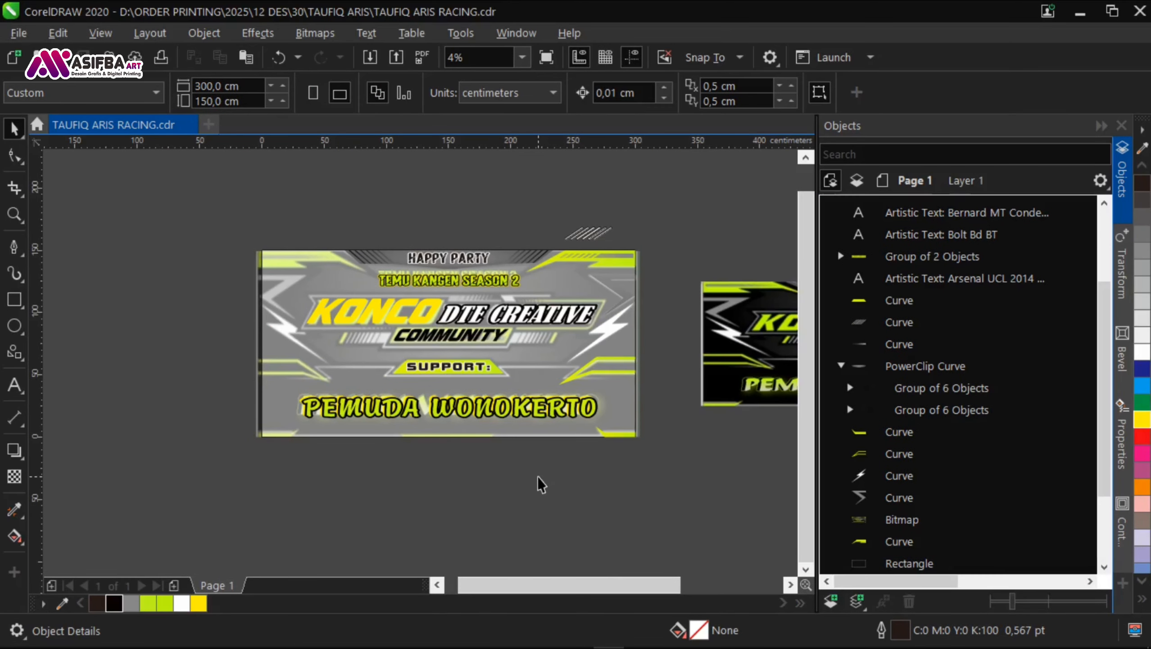
Step: Give the yellow KONCO text a black outline 75 points wide with rounded corners
scroll(390, 303, up, 1)
scroll(400, 314, right, 3)
click(281, 338)
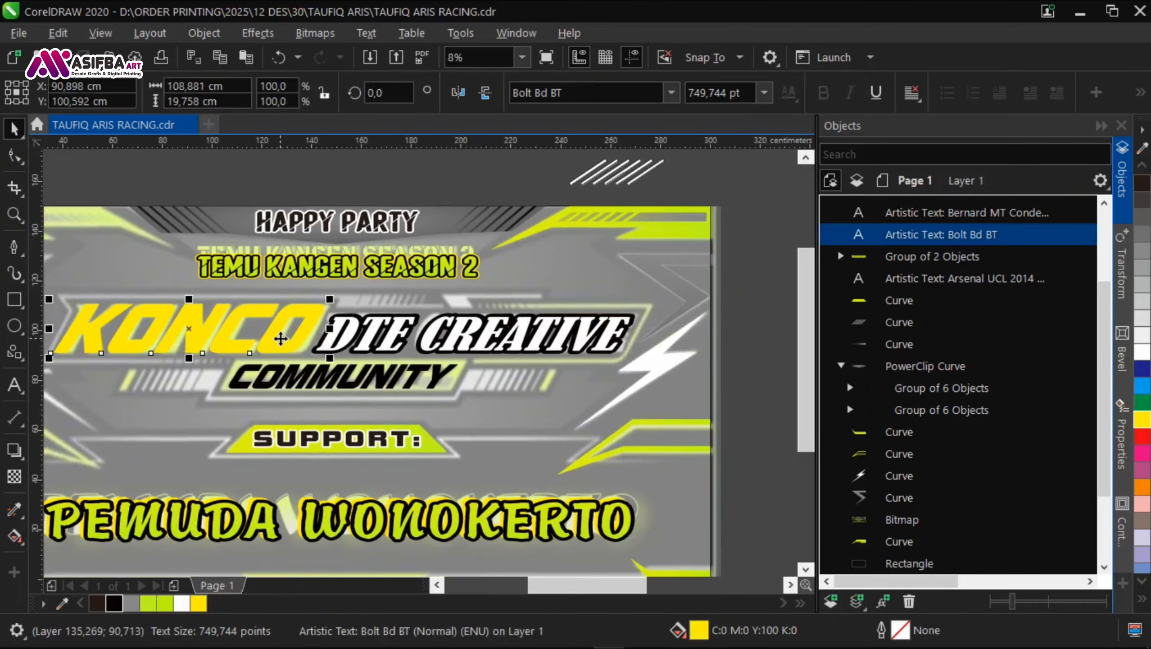
scroll(280, 339, up, 1)
scroll(443, 321, left, 3)
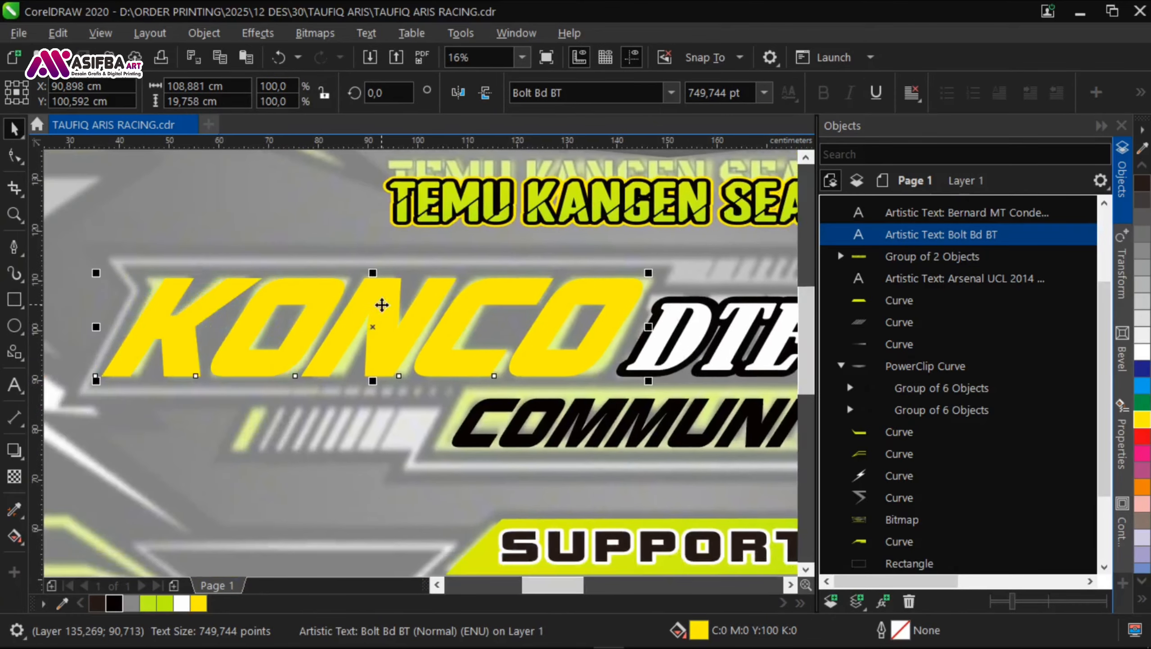
scroll(381, 304, right, 3)
right_click(114, 603)
key(F12)
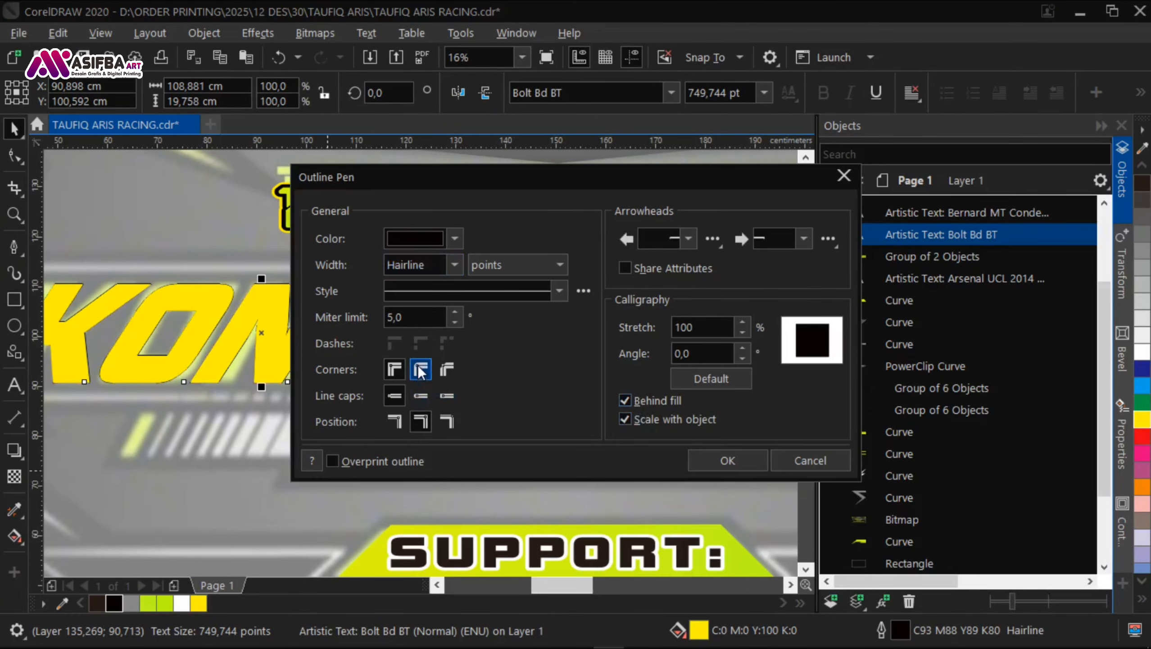
click(418, 368)
click(454, 265)
click(399, 484)
text(75)
key(Return)
Step: Compare the outlined KONCO text and its surrounding frame with the reference banner
drag(364, 340, 109, 322)
scroll(445, 308, down, 3)
scroll(276, 336, up, 1)
drag(276, 336, 663, 329)
scroll(301, 290, up, 2)
drag(563, 338, 176, 334)
scroll(176, 333, down, 2)
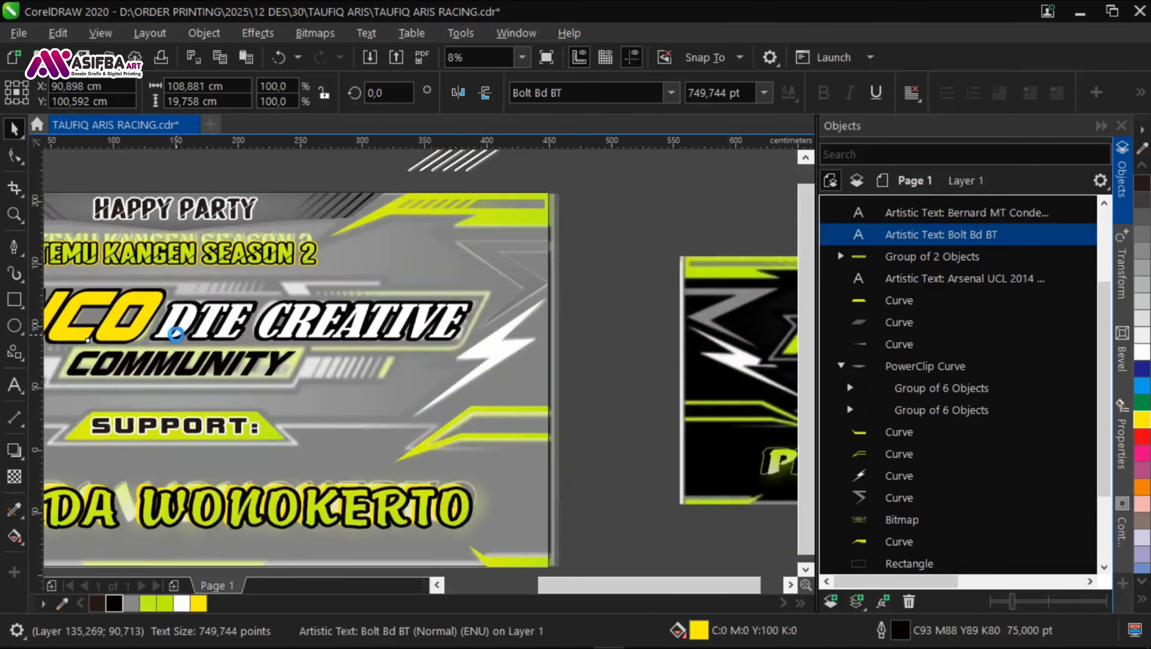
scroll(622, 327, up, 2)
scroll(622, 327, down, 2)
scroll(69, 298, up, 5)
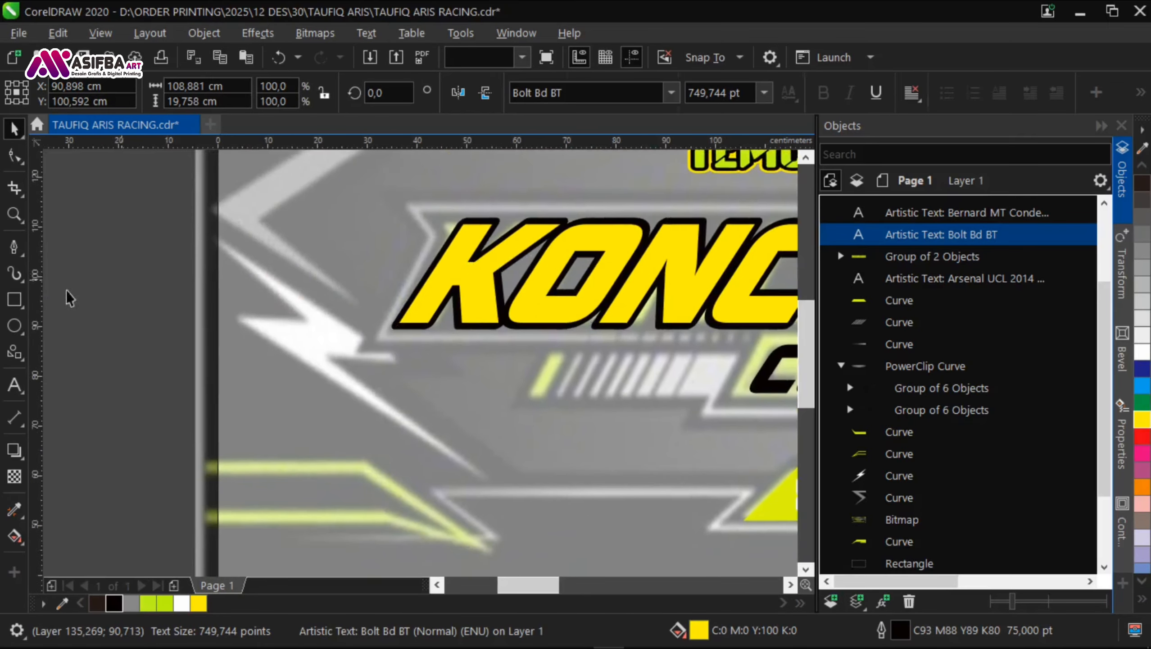
click(69, 298)
click(14, 247)
scroll(448, 248, up, 2)
click(404, 232)
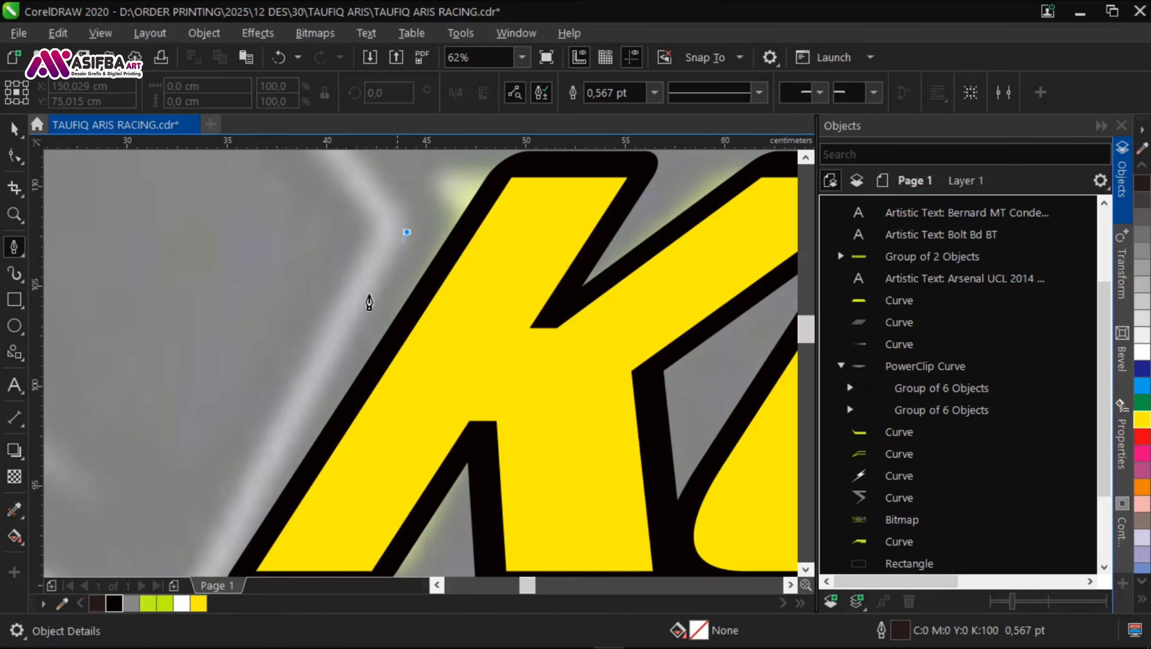
scroll(367, 298, down, 2)
scroll(329, 364, up, 2)
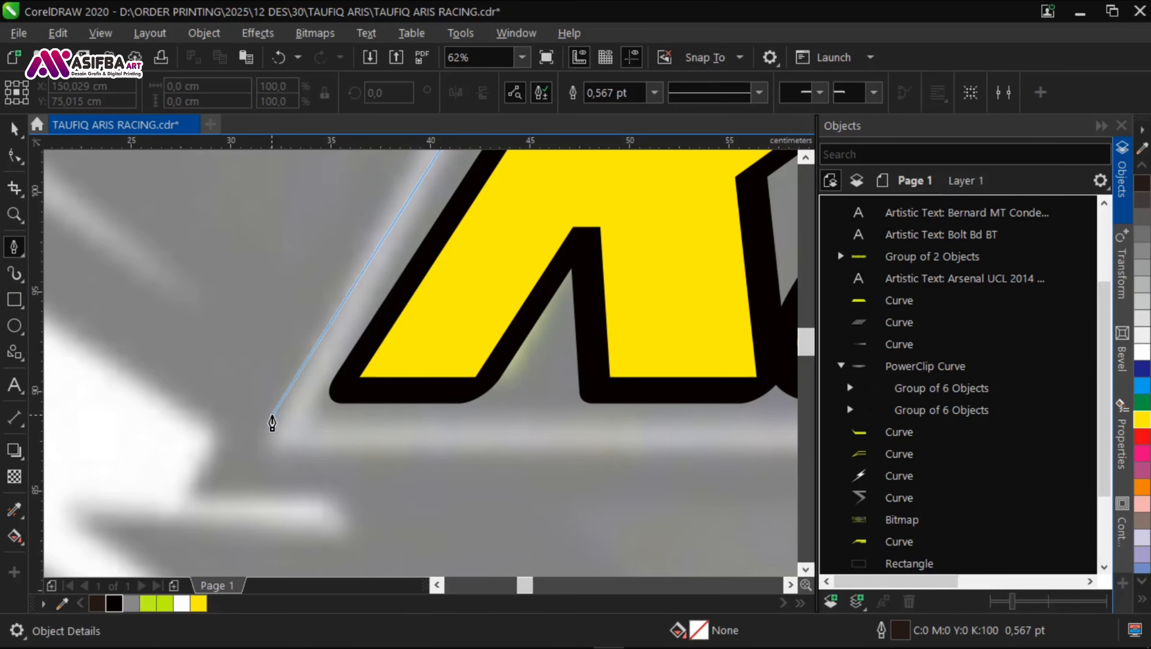
click(254, 423)
scroll(229, 428, down, 5)
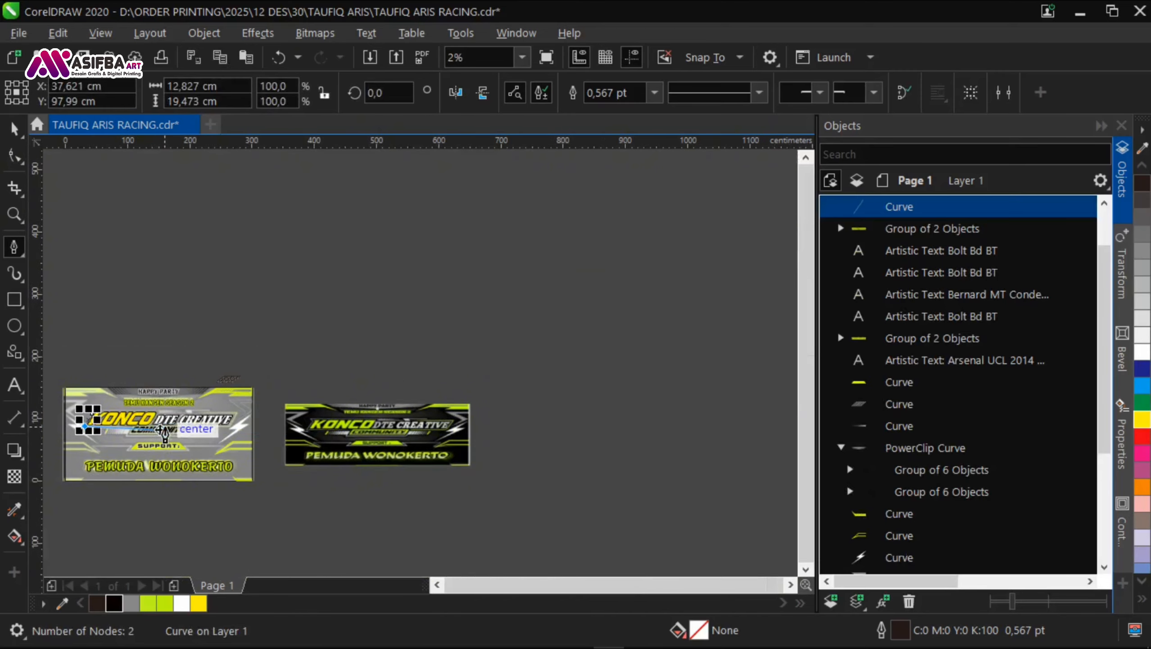
scroll(298, 436, up, 2)
drag(571, 343, 710, 353)
scroll(558, 295, up, 1)
scroll(362, 321, down, 1)
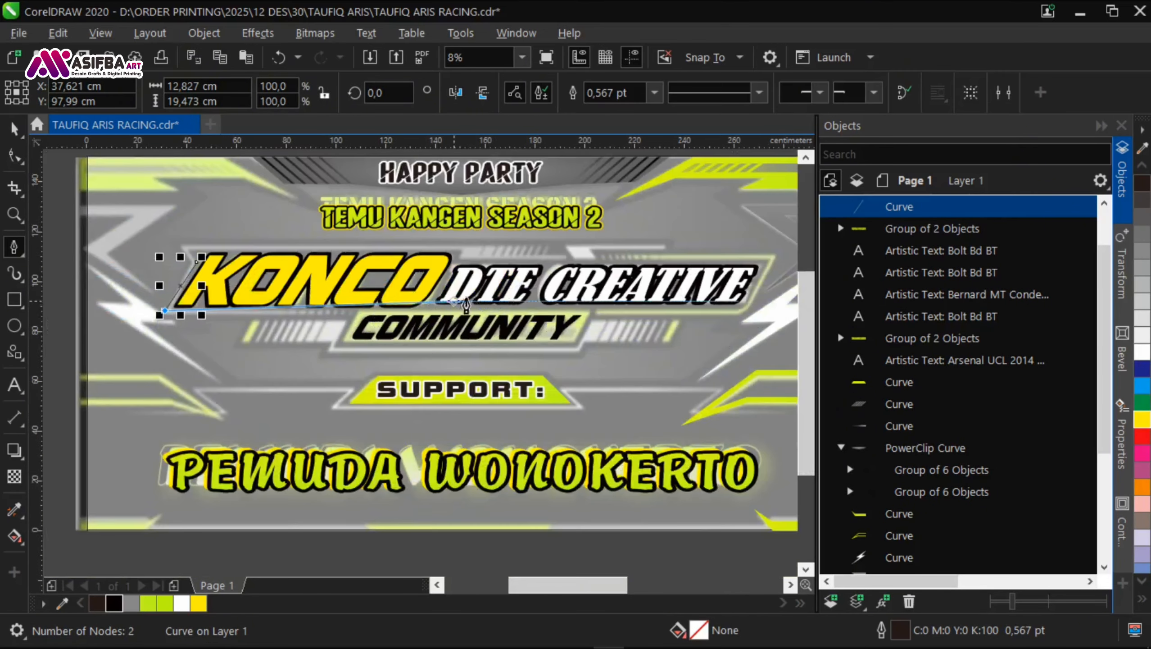
drag(189, 335, 344, 274)
drag(731, 249, 207, 246)
scroll(364, 245, up, 1)
scroll(336, 271, up, 5)
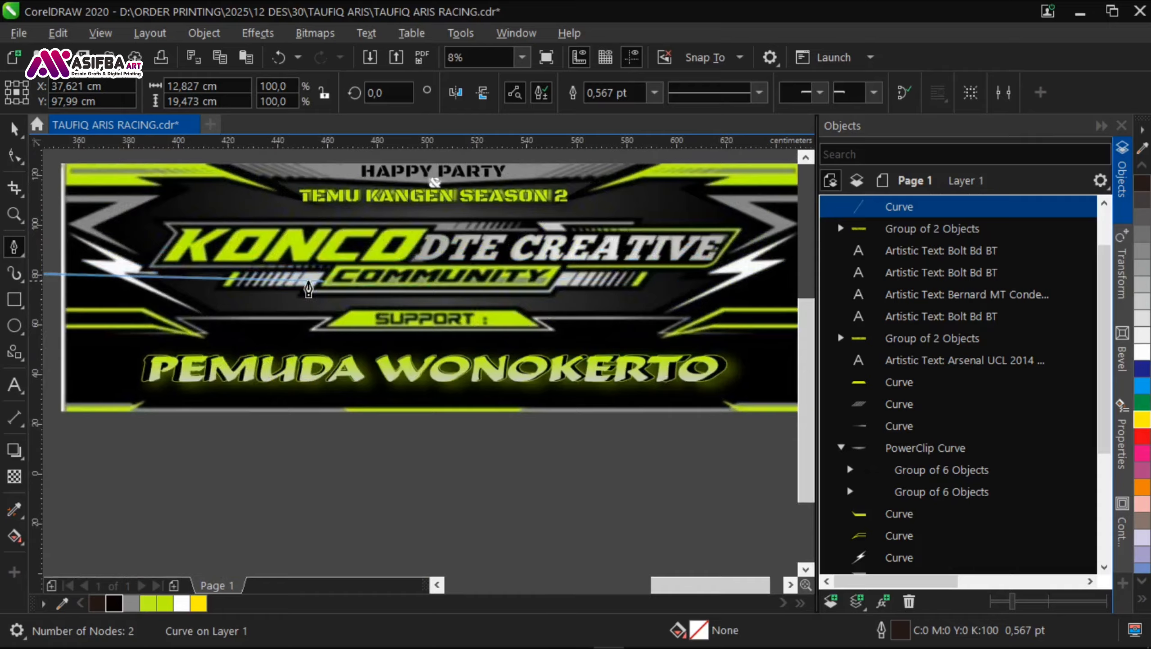
scroll(402, 275, down, 2)
key(space)
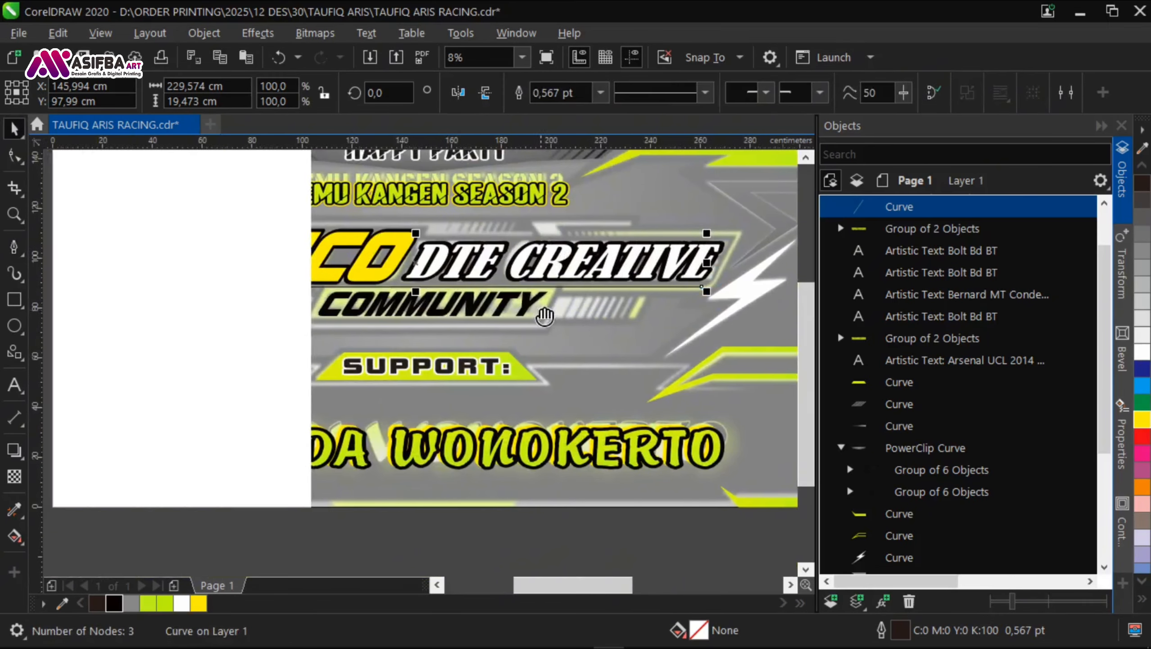
key(Delete)
Step: Copy the KONCO and DTE CREATIVE texts to just below the banner and set the copies' outline width to None
click(227, 251)
shift+click(453, 272)
drag(452, 272, 442, 506)
key(F12)
click(457, 265)
click(427, 280)
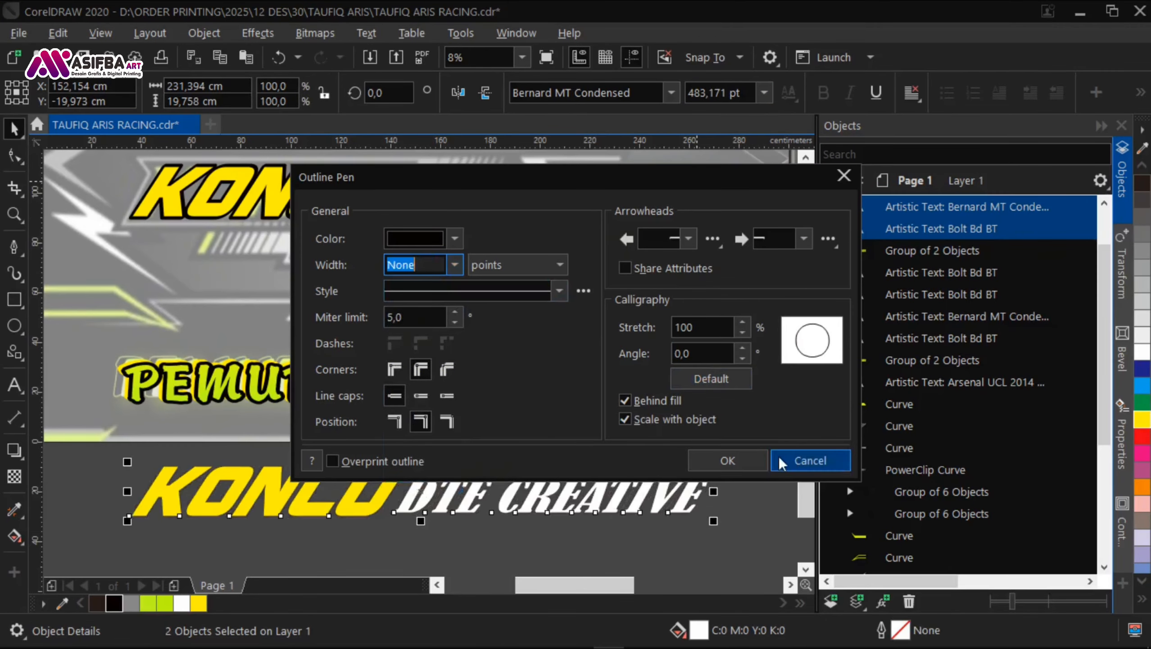
click(727, 461)
Step: Convert the two text copies to curves, weld them into one shape and save the document
key(ctrl+q)
click(554, 93)
click(386, 534)
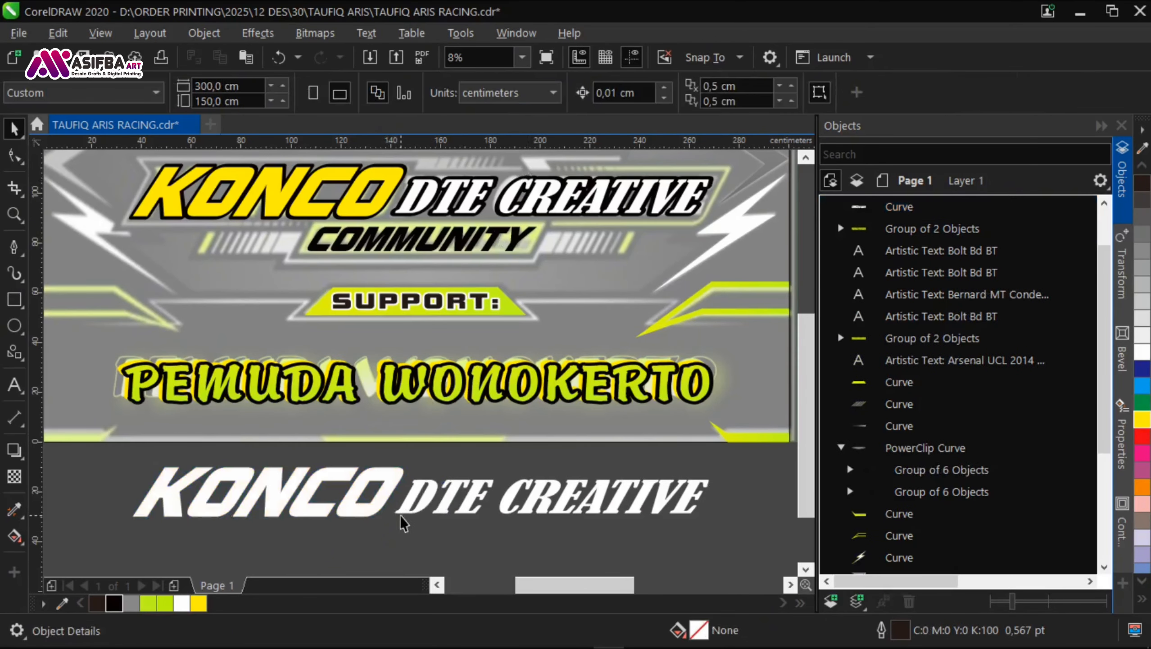
key(ctrl+s)
Step: Place a spare copy of the KONCO, DTE CREATIVE and COMMUNITY texts well below the banner
drag(439, 324, 435, 414)
scroll(440, 335, down, 1)
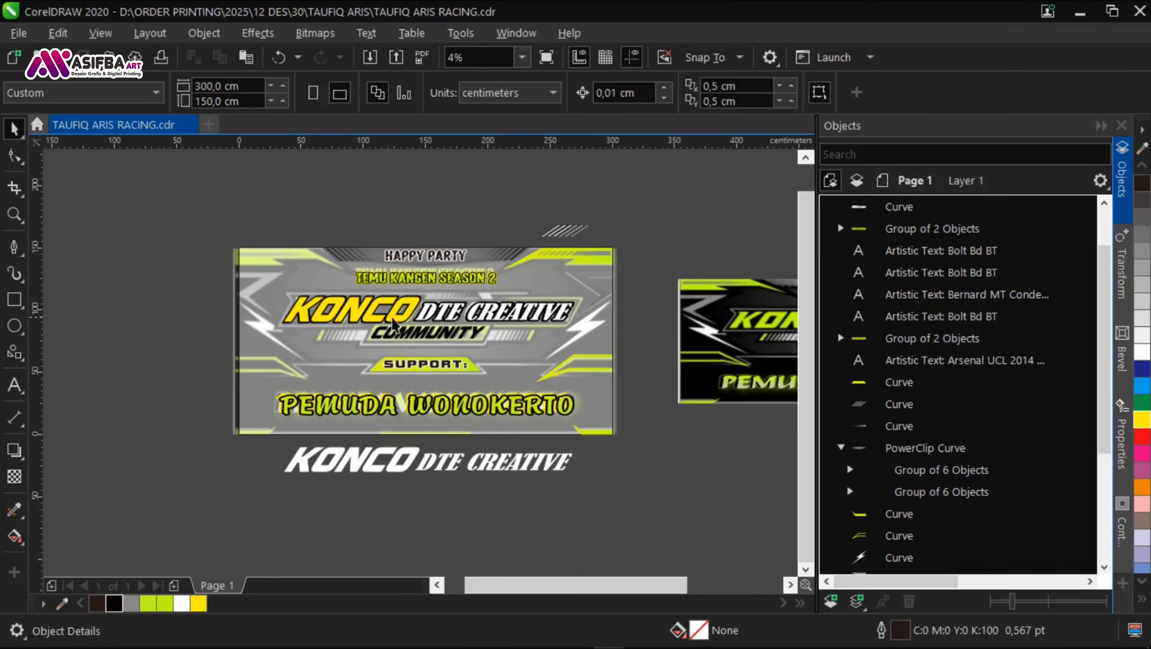
scroll(318, 312, up, 2)
scroll(317, 318, down, 2)
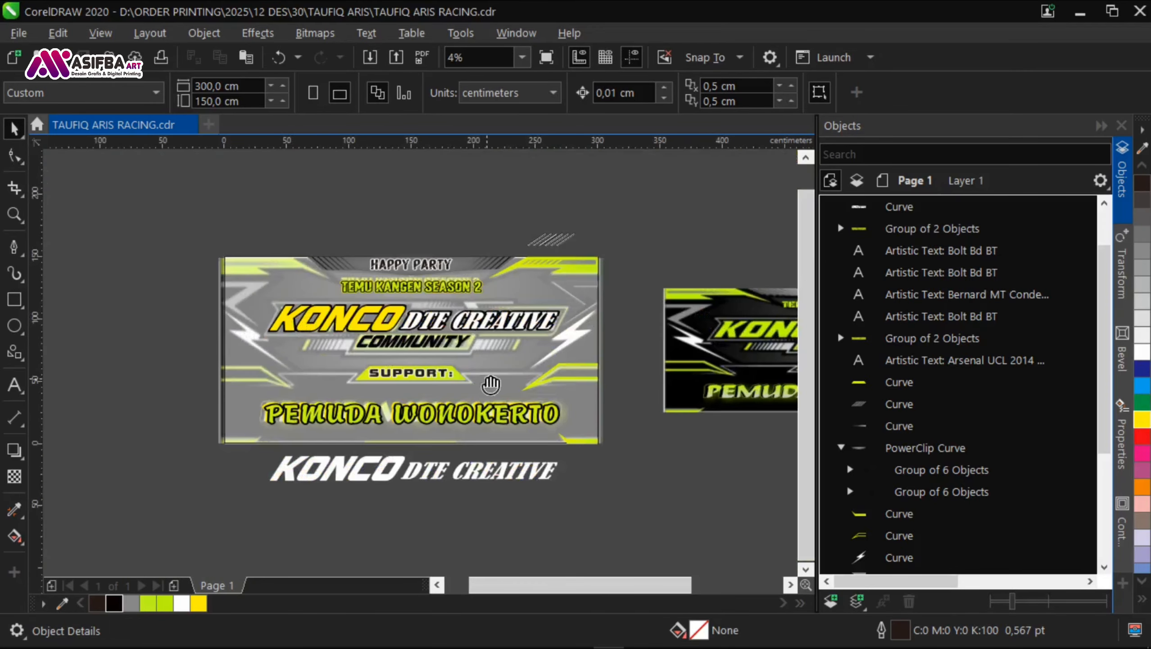
drag(490, 380, 475, 356)
drag(599, 334, 236, 274)
drag(470, 290, 463, 225)
drag(499, 225, 609, 450)
click(609, 447)
Step: Convert the banner's KONCO text to curves and delete the welded white copy below the banner
scroll(260, 324, up, 2)
drag(268, 225, 445, 299)
click(264, 350)
scroll(265, 288, down, 1)
key(ctrl+q)
scroll(265, 288, down, 1)
click(344, 386)
key(Delete)
Step: Draw a closed pointed spike with the Pen tool at the upper-left corner of the K in KONCO
scroll(251, 212, up, 4)
click(445, 305)
click(13, 246)
click(406, 317)
click(363, 239)
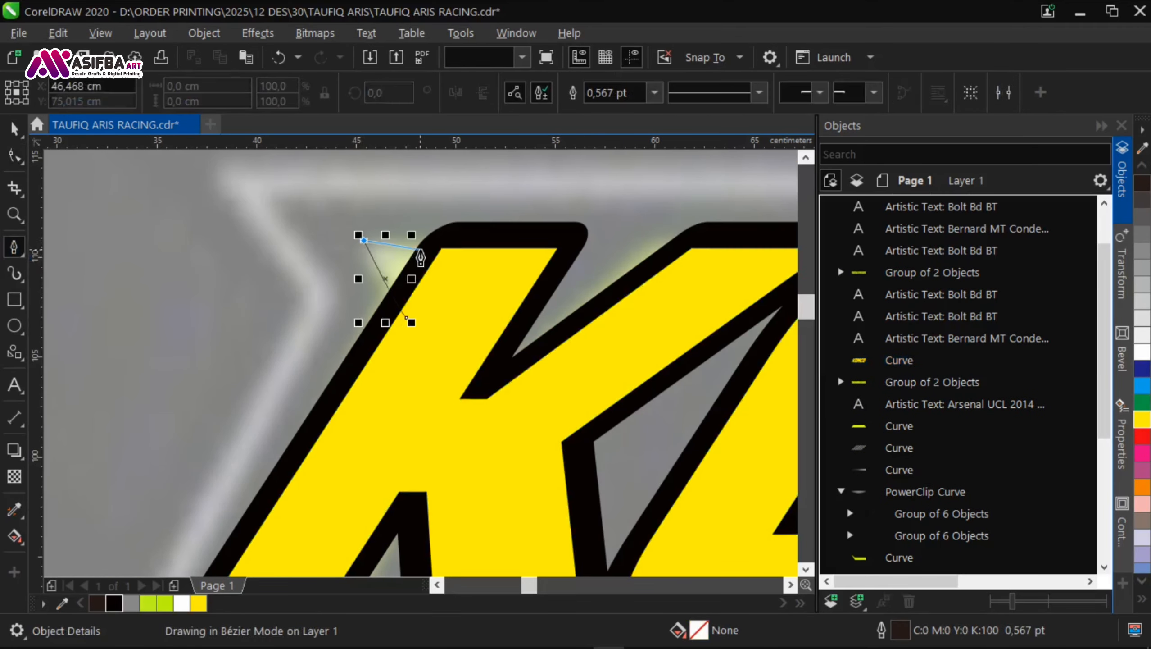
key(ctrl+z)
click(448, 272)
click(442, 248)
click(348, 248)
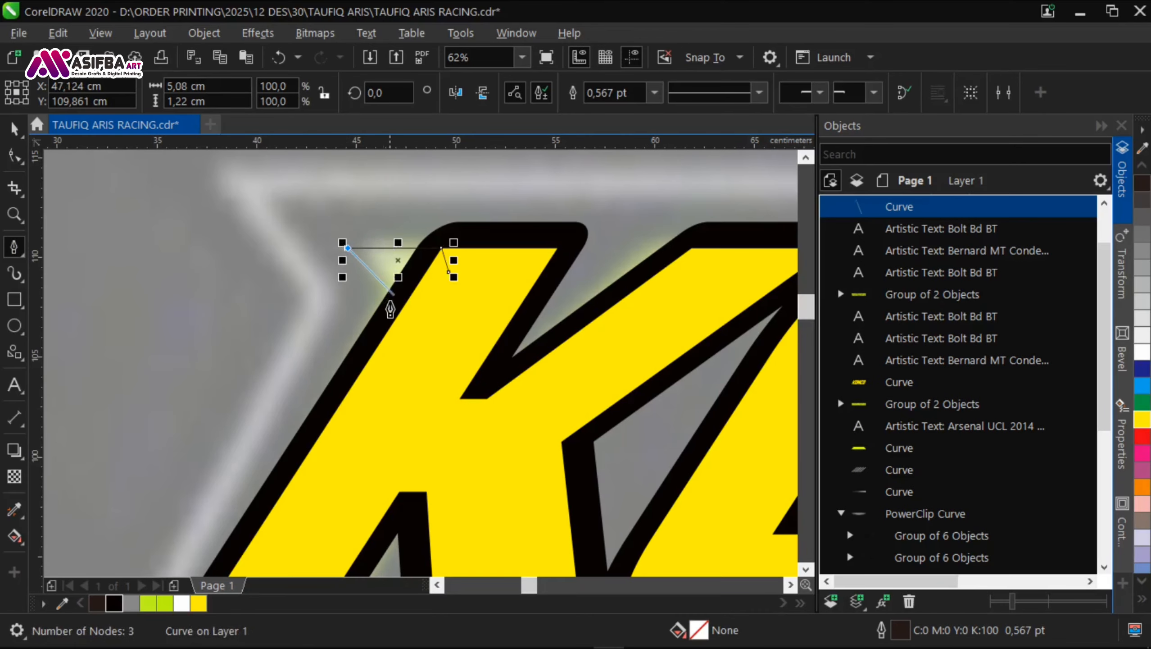
click(410, 311)
click(448, 272)
key(space)
Step: Weld the spike to the KONCO lettering
shift+click(452, 351)
click(557, 95)
scroll(363, 224, down, 4)
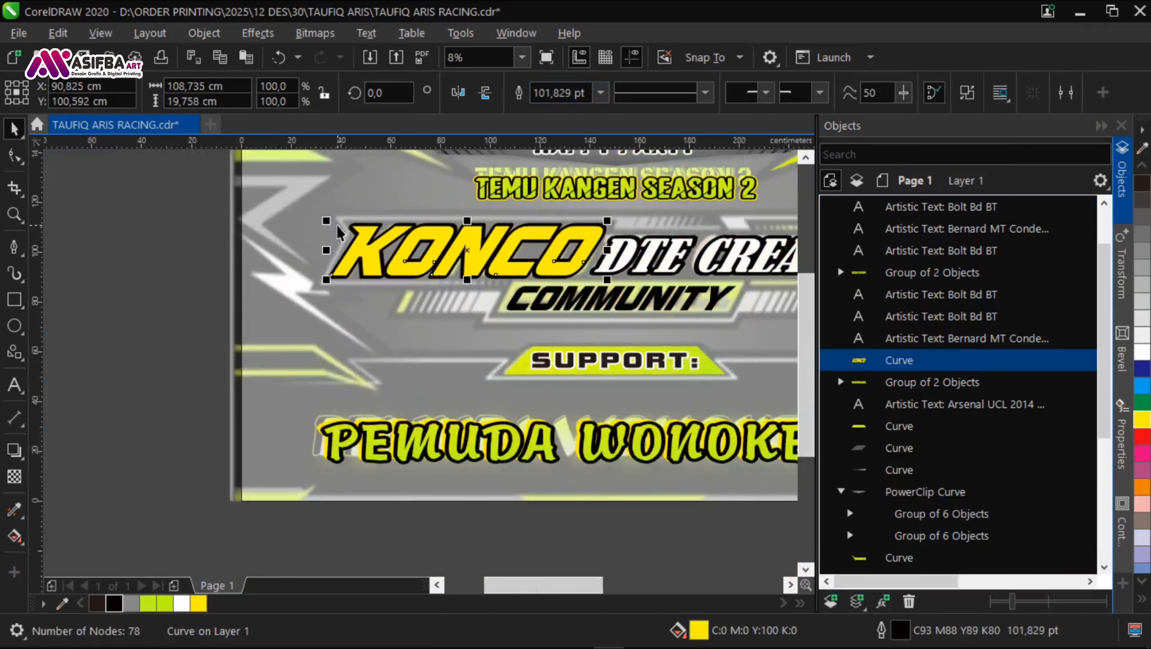
Step: Move the spare text copy further down below the banner to free space for another copy
click(254, 240)
click(459, 245)
shift+click(492, 240)
drag(503, 362, 495, 305)
drag(658, 478, 247, 380)
drag(423, 404, 422, 500)
Step: Copy the banner's spiked KONCO and DTE CREATIVE lettering straight below the banner and group the copies
click(313, 364)
click(349, 236)
shift+click(459, 235)
drag(459, 235, 461, 413)
right_click(461, 414)
key(ctrl+g)
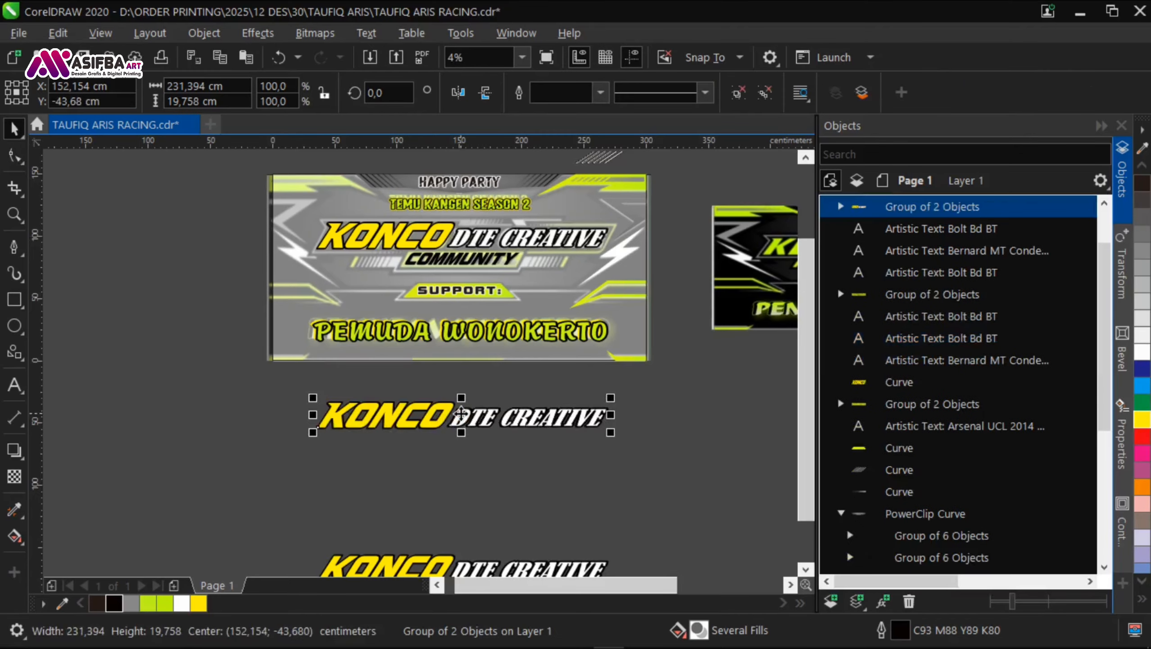
Step: Set the outline width of the grouped KONCO DTE CREATIVE copy to None
key(F12)
click(454, 237)
click(454, 264)
click(400, 279)
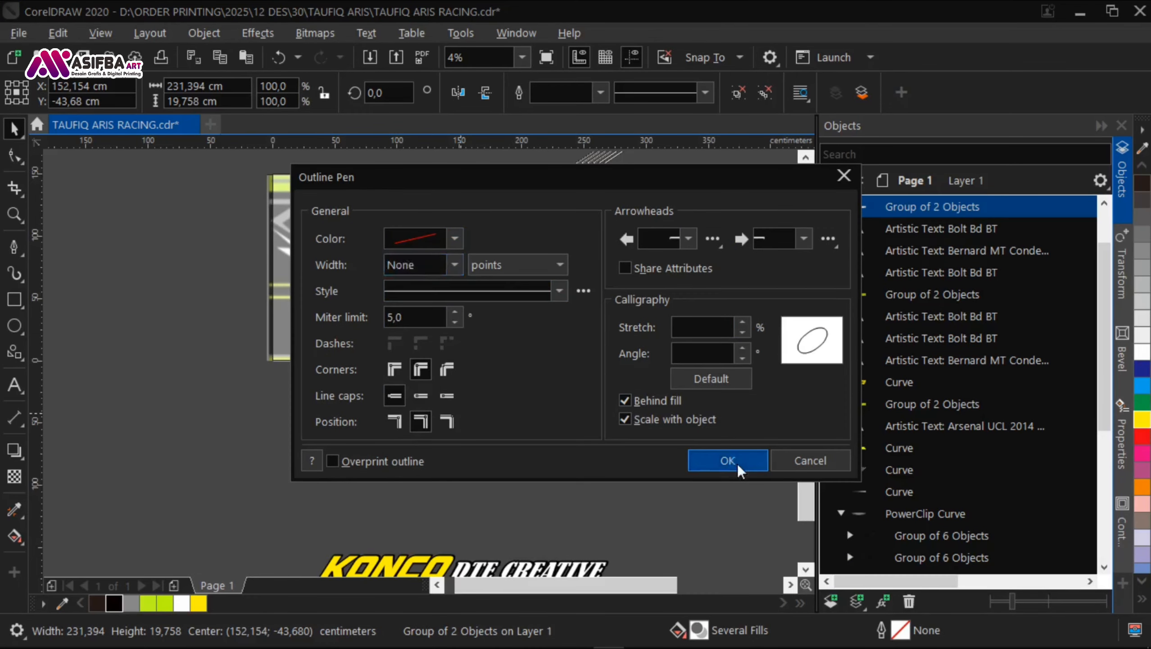
click(727, 461)
Step: Ungroup the copy without outlines, convert both parts to curves and group them again
click(470, 435)
scroll(470, 435, up, 1)
click(453, 411)
key(ctrl+u)
key(ctrl+q)
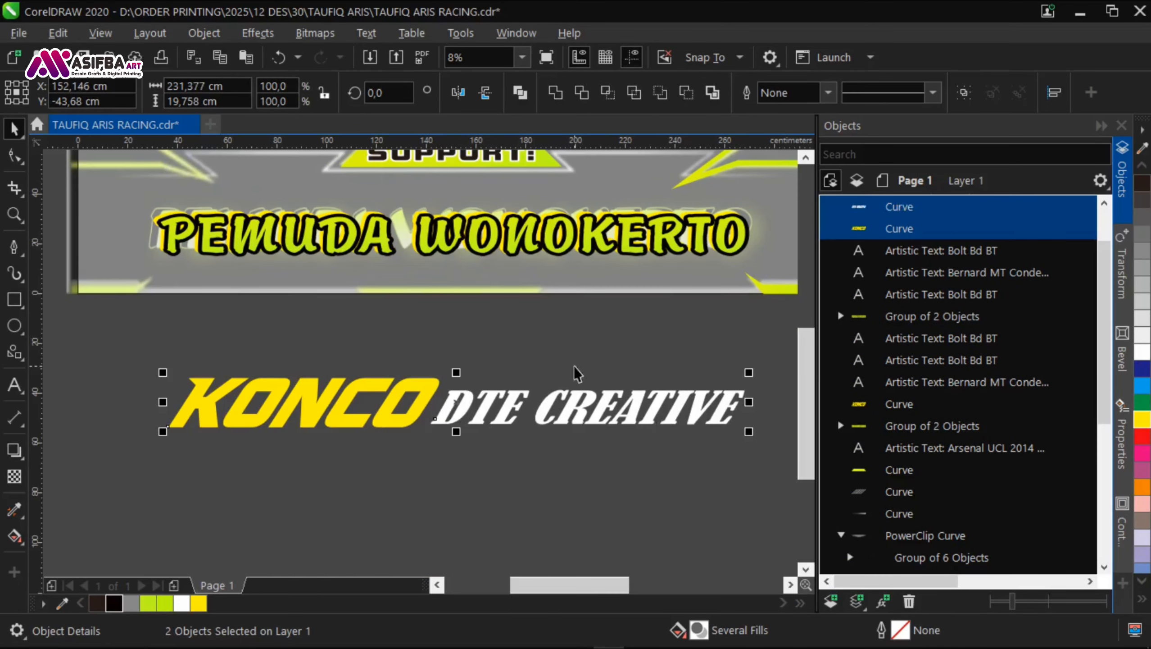
key(ctrl+g)
Step: Add a single-step outside contour of about 3.65 cm around the KONCO DTE CREATIVE copy
click(19, 455)
click(50, 470)
scroll(429, 377, up, 2)
drag(429, 378, 439, 338)
scroll(423, 348, down, 2)
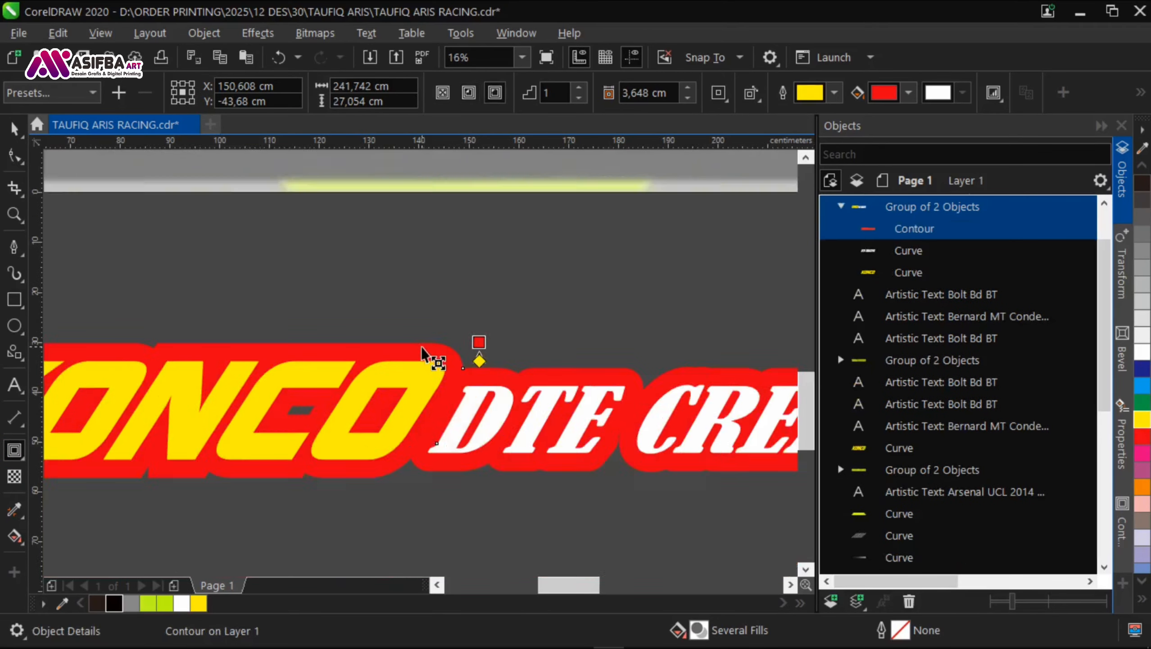
Step: Group the banner's original KONCO and DTE CREATIVE lettering and bring the group to the front
key(space)
click(415, 473)
drag(422, 272, 415, 402)
click(415, 169)
drag(415, 169, 382, 254)
shift+click(363, 244)
key(ctrl+g)
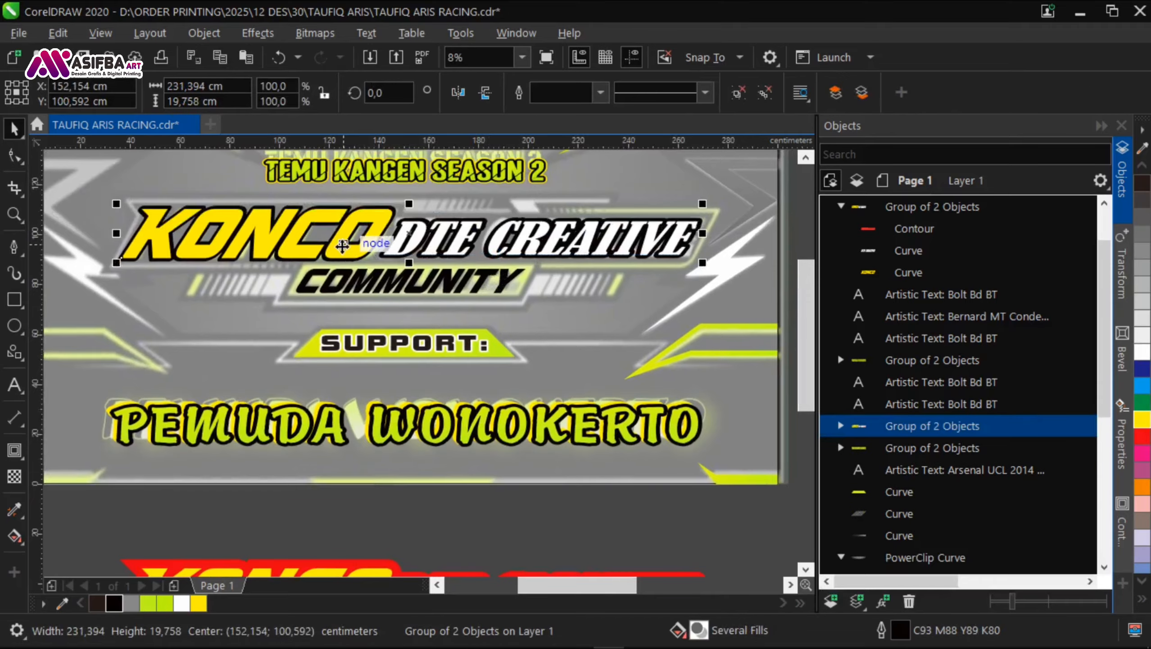
key(shift+Page_Up)
Step: Align the contoured copy centrally, horizontally and vertically, behind the banner's KONCO DTE CREATIVE group
drag(365, 350, 366, 291)
click(349, 532)
drag(348, 395, 342, 451)
shift+click(342, 238)
key(c)
key(e)
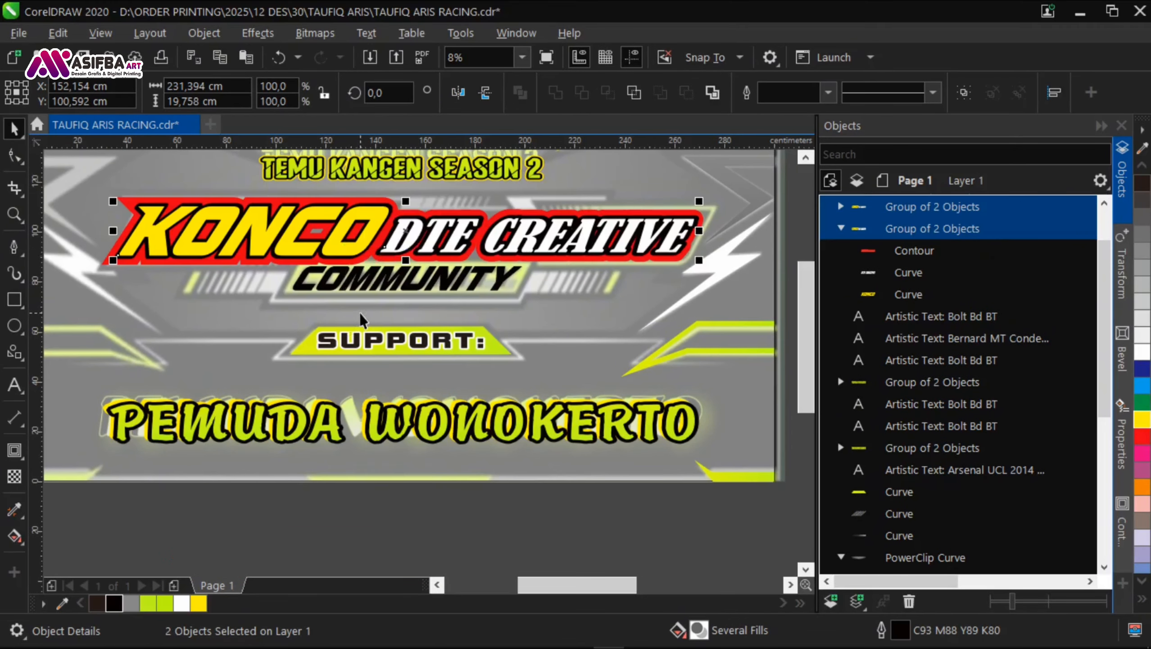
Step: Change the fill colour of the contour around KONCO DTE CREATIVE to black
click(342, 499)
drag(454, 399, 364, 409)
click(997, 248)
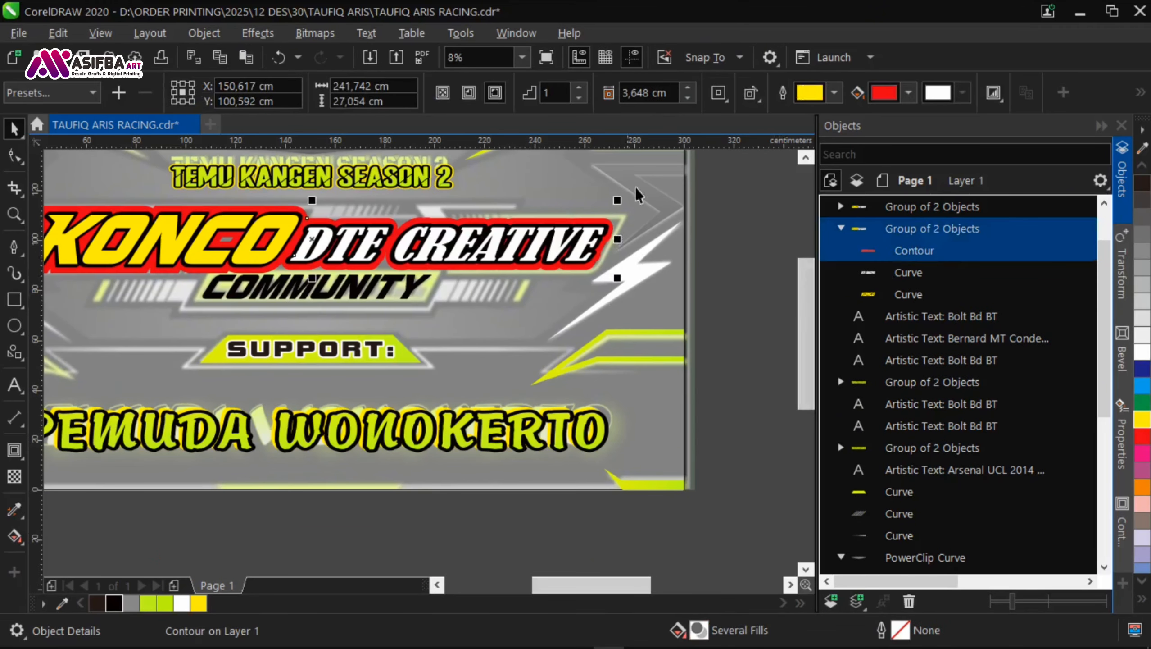
click(901, 97)
click(1015, 310)
click(731, 372)
Step: Compare the contoured KONCO DTE CREATIVE lettering with the reference banner and save the document
drag(709, 374, 156, 386)
scroll(672, 274, up, 1)
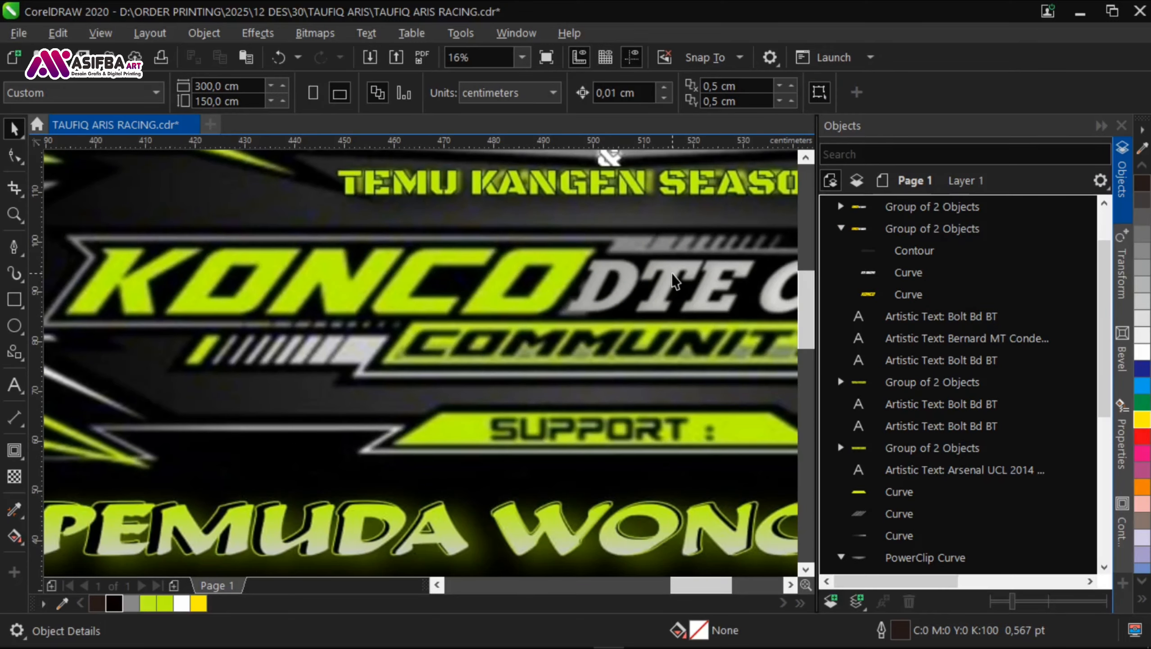
scroll(673, 274, down, 1)
key(space)
key(space)
drag(46, 318, 561, 264)
scroll(545, 268, down, 1)
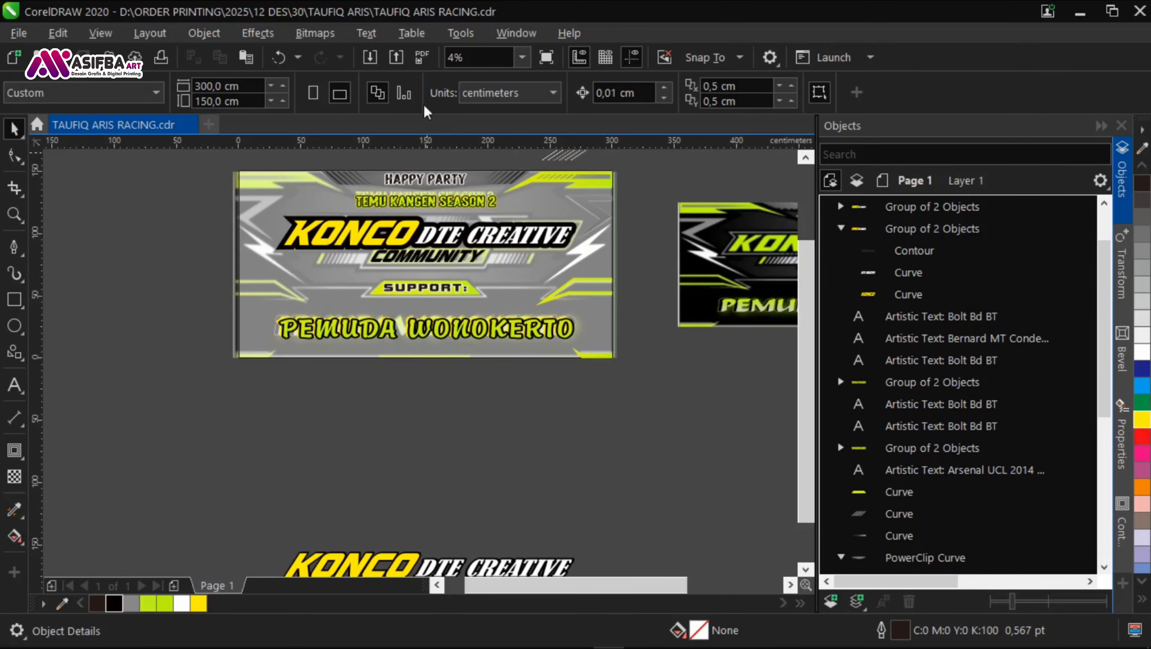
drag(786, 314, 556, 392)
scroll(708, 311, up, 2)
scroll(708, 311, down, 1)
drag(336, 359, 659, 341)
drag(234, 360, 448, 342)
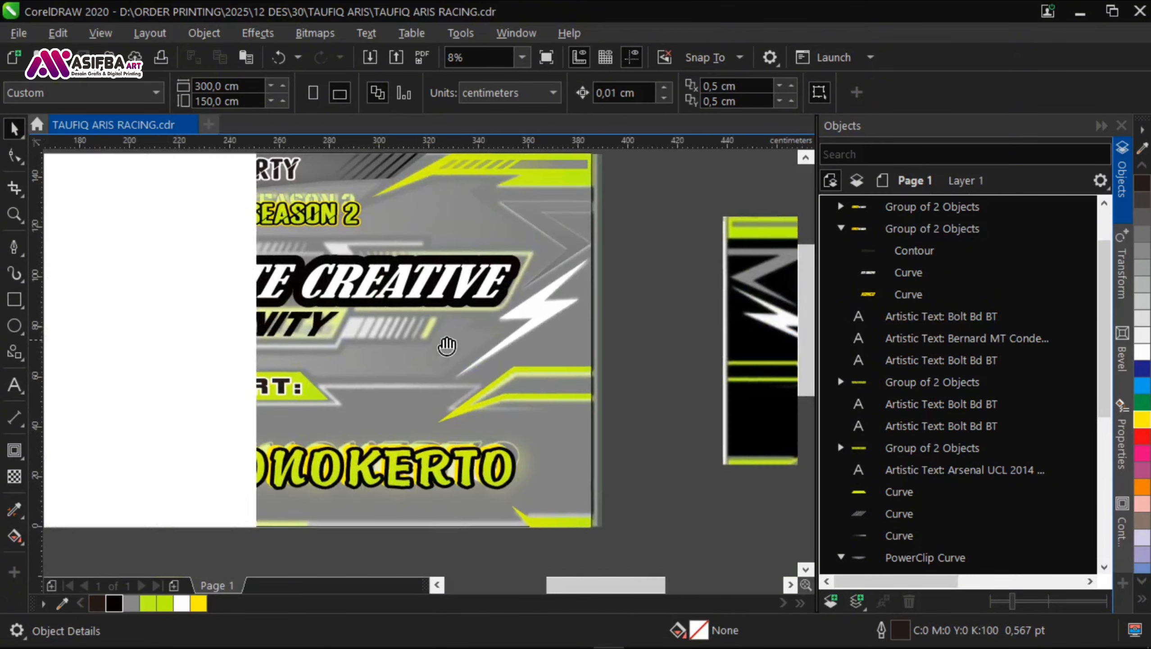
Step: Select the DTE CREATIVE text inside its group and change its outline colour to 80% black
click(428, 280)
key(Escape)
ctrl+click(428, 280)
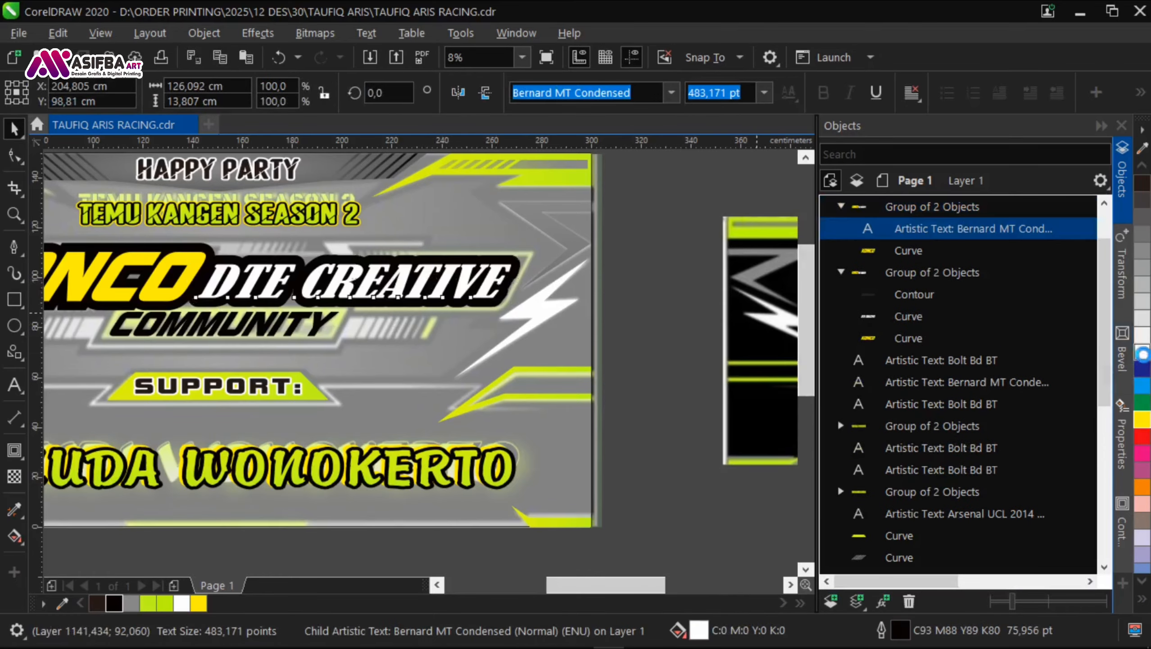
right_click(1142, 353)
right_click(1142, 318)
scroll(483, 245, up, 1)
right_click(1142, 268)
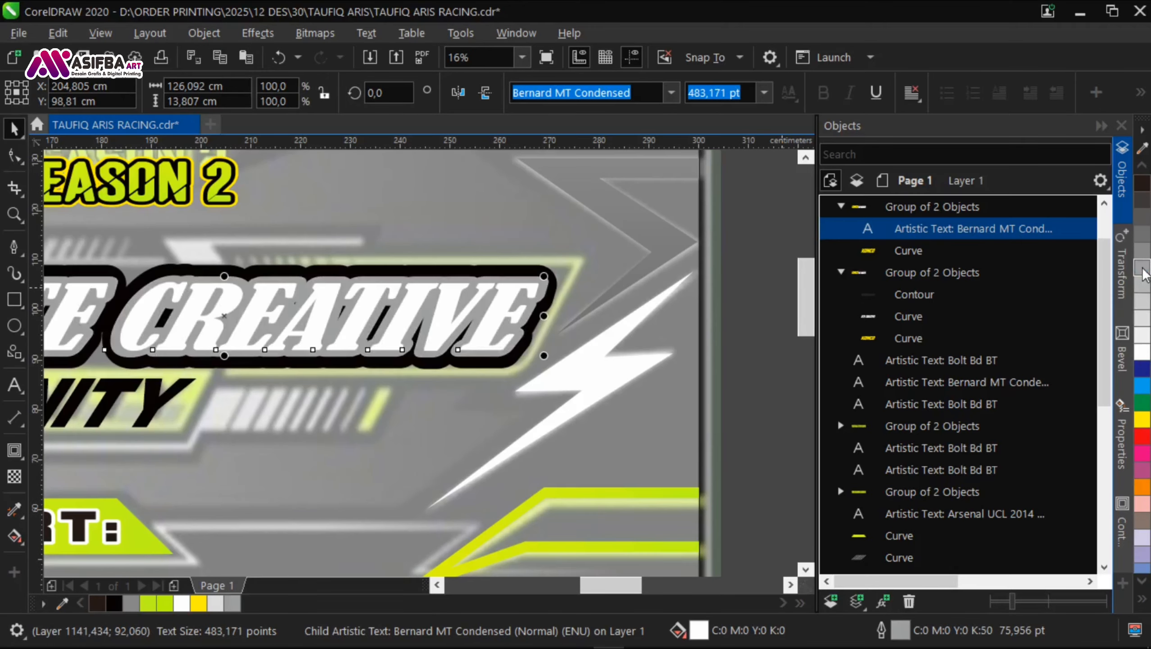
right_click(1142, 250)
right_click(1142, 234)
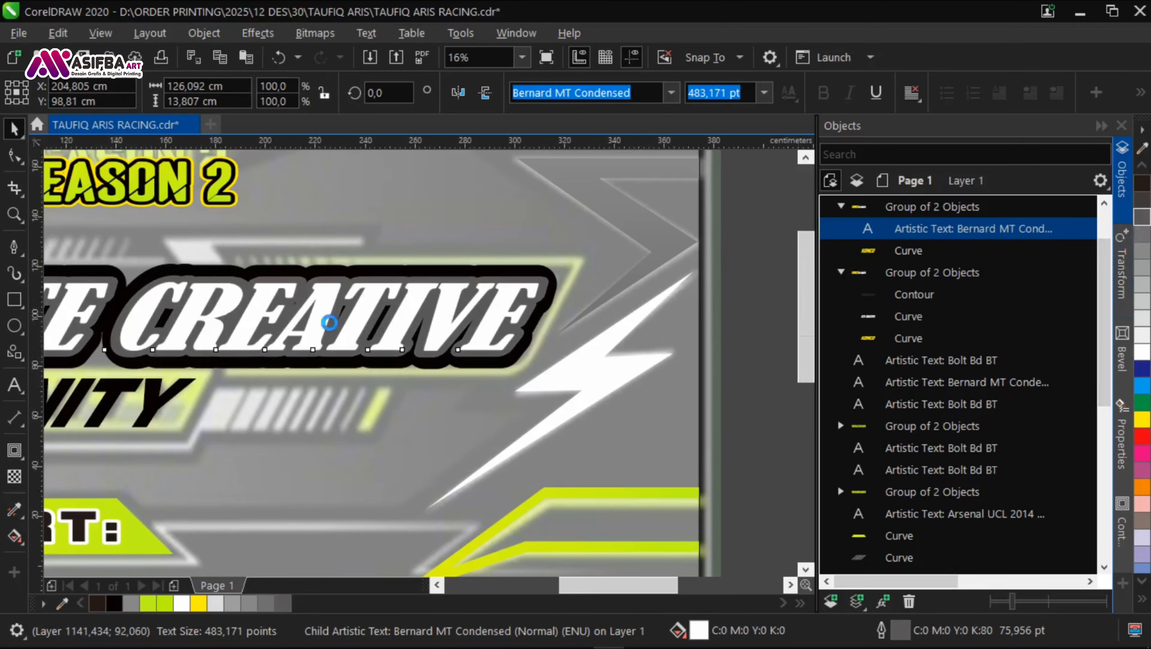
scroll(332, 318, up, 1)
scroll(409, 336, down, 2)
key(Escape)
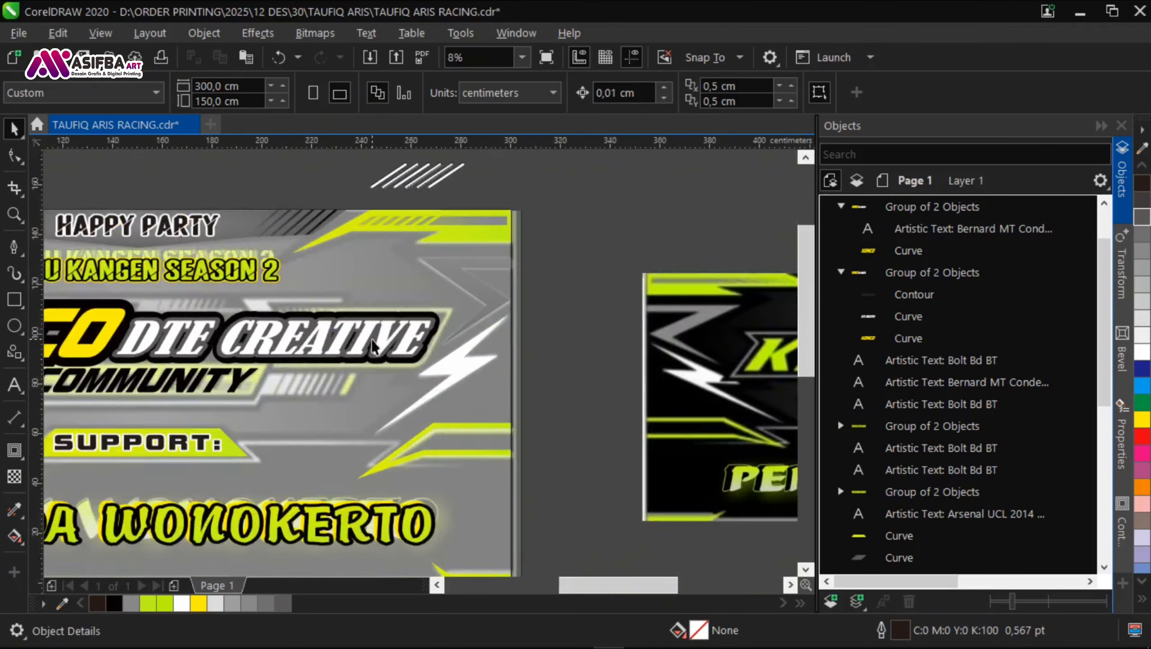
Step: Select the DTE CREATIVE text inside its group and apply a horizontal linear fountain fill across the lettering
scroll(427, 347, down, 1)
click(263, 366)
scroll(272, 364, up, 1)
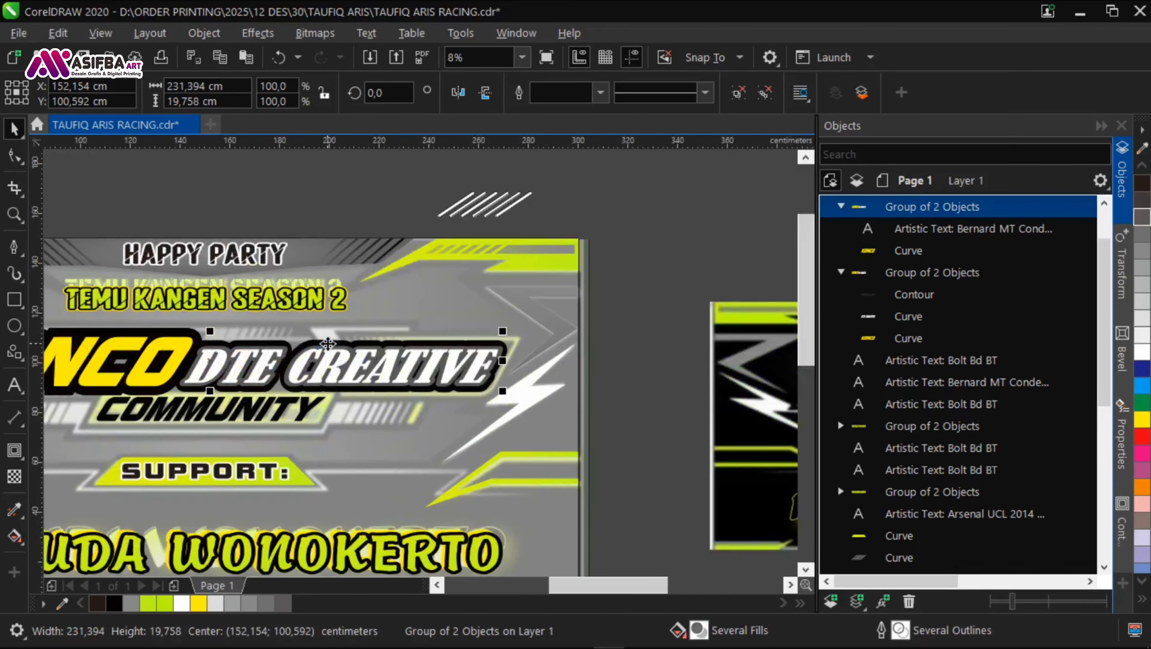
ctrl+click(459, 376)
key(g)
drag(182, 375, 184, 375)
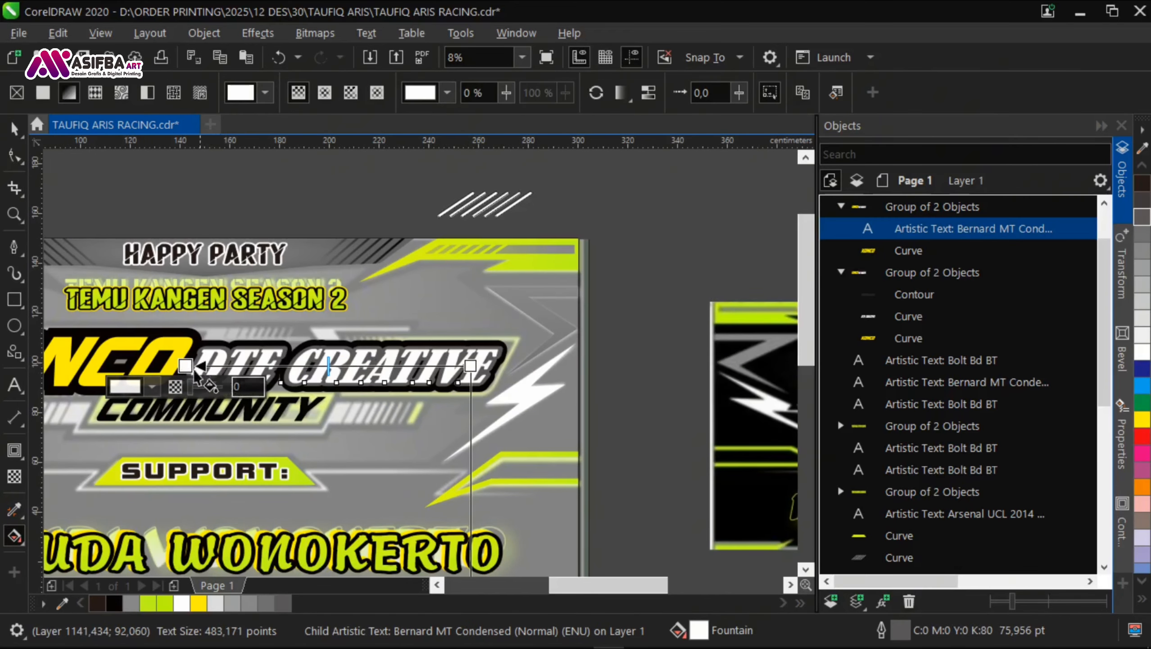
Step: Set the selected colour node of the DTE CREATIVE fountain fill to 10% black and compare it with the reference banner
scroll(309, 350, down, 1)
click(196, 380)
click(244, 101)
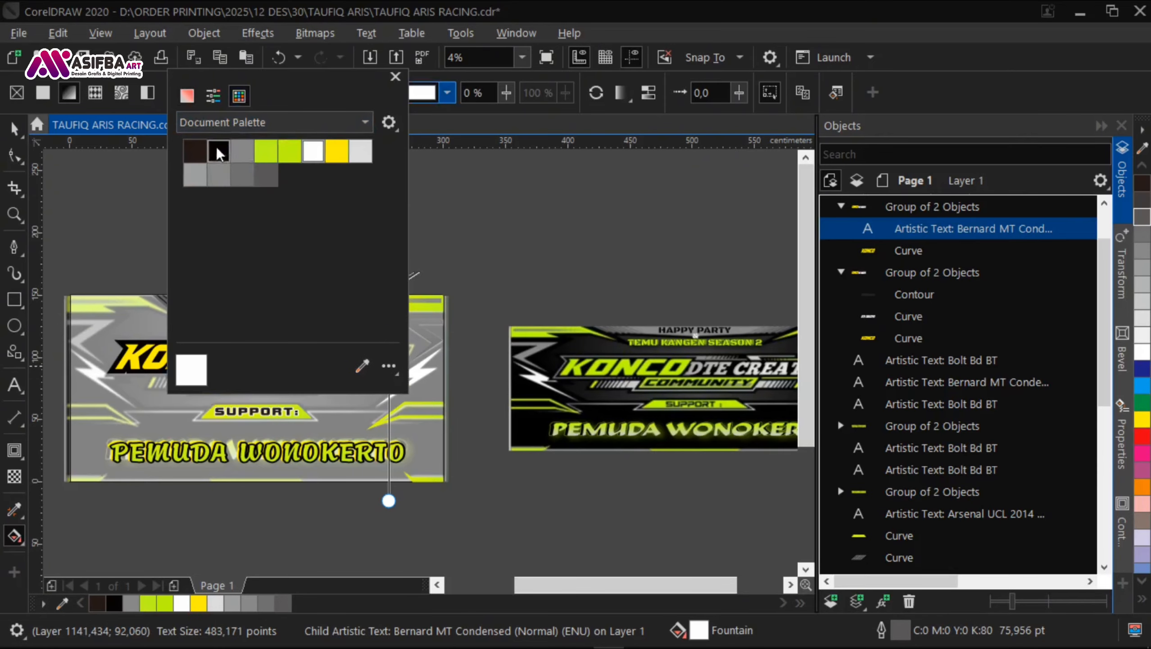
click(1141, 335)
click(584, 309)
drag(597, 290, 502, 286)
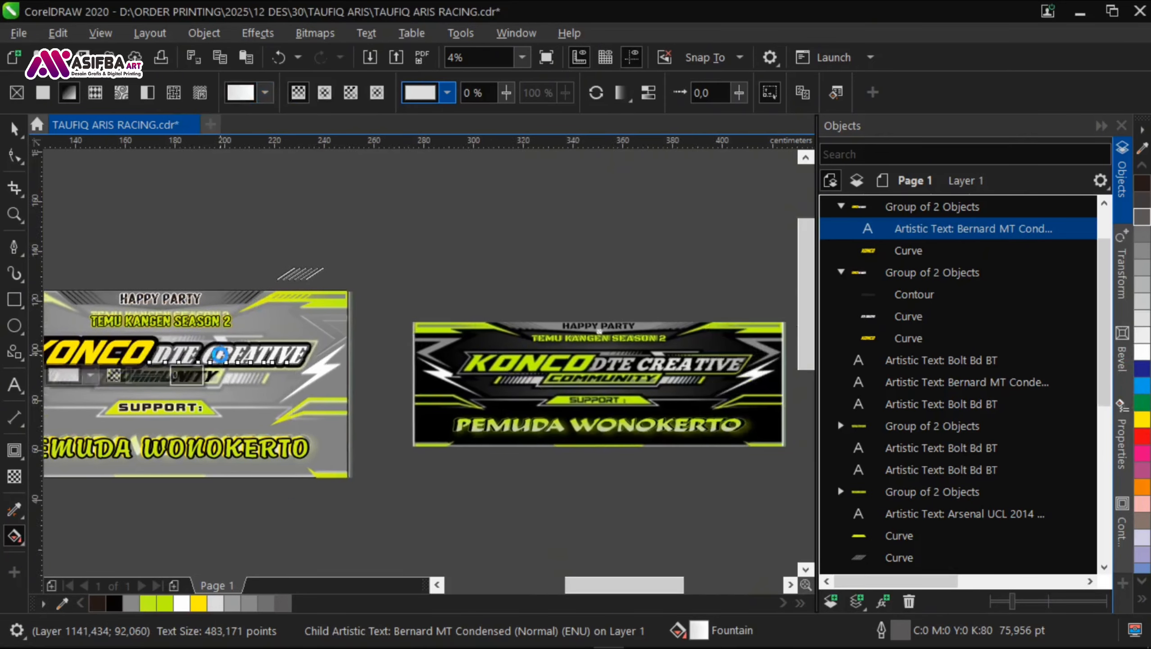
Step: Add a white middle node to the DTE CREATIVE fountain fill and make its end node light grey
scroll(221, 354, up, 2)
double_click(238, 353)
click(205, 373)
click(512, 352)
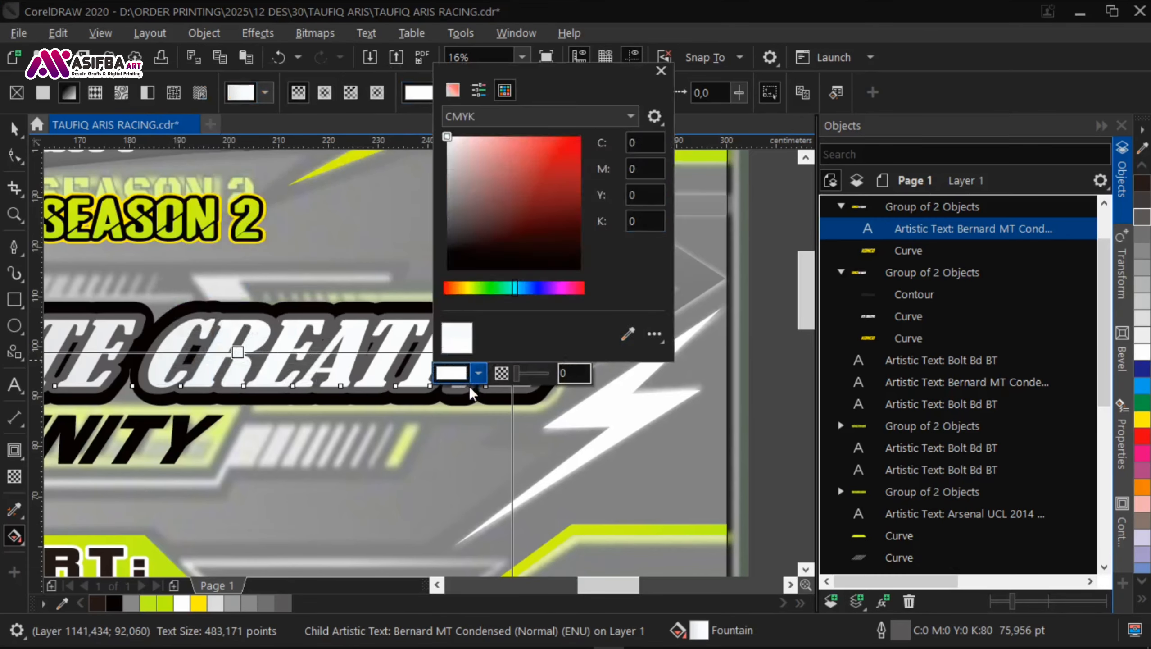
click(505, 90)
click(603, 147)
click(326, 324)
scroll(324, 323, down, 1)
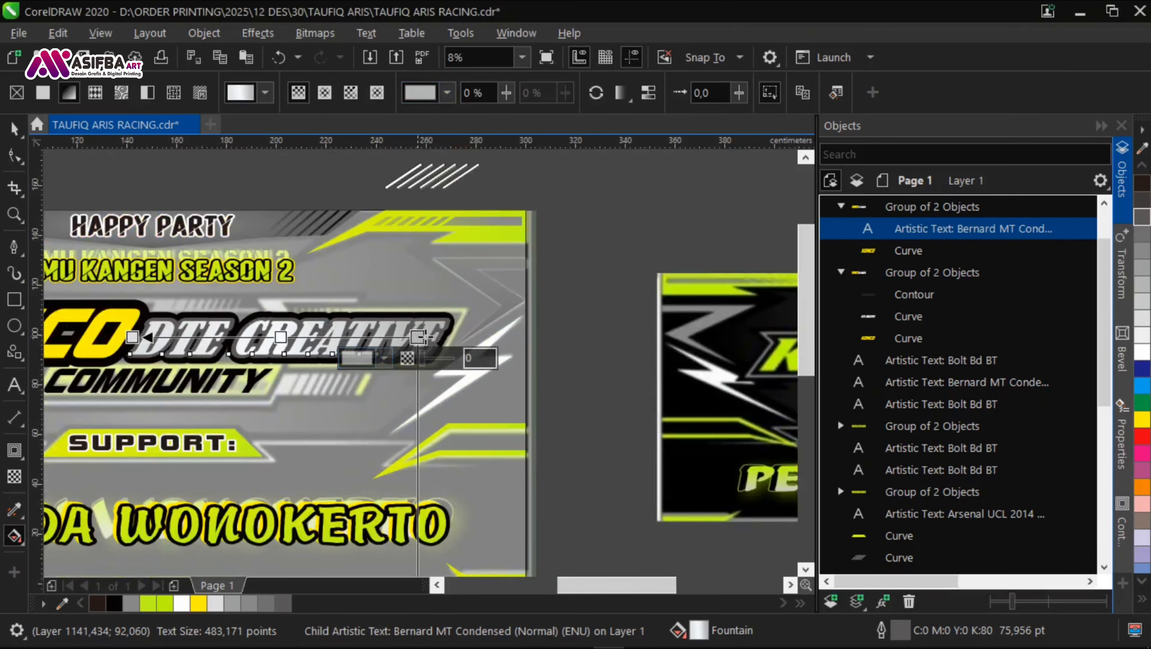
Step: Save the document and compare the gradient-filled DTE CREATIVE lettering with the reference banner
click(572, 328)
key(space)
drag(346, 407, 439, 363)
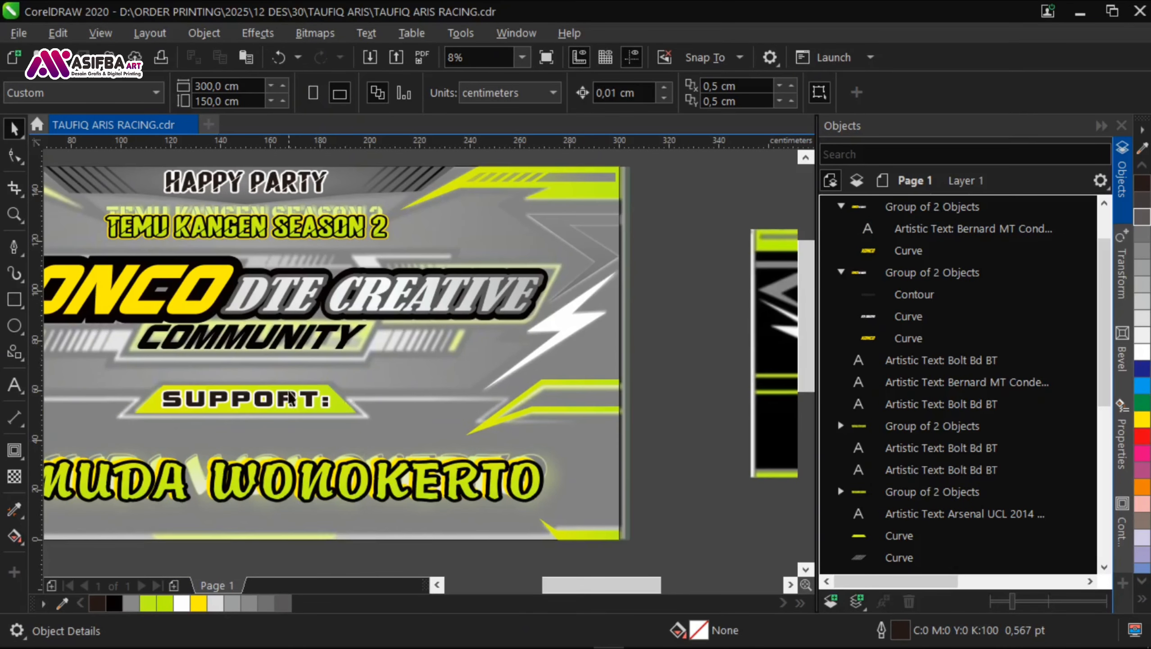
drag(61, 428, 386, 439)
drag(457, 372, 99, 330)
drag(485, 328, 136, 328)
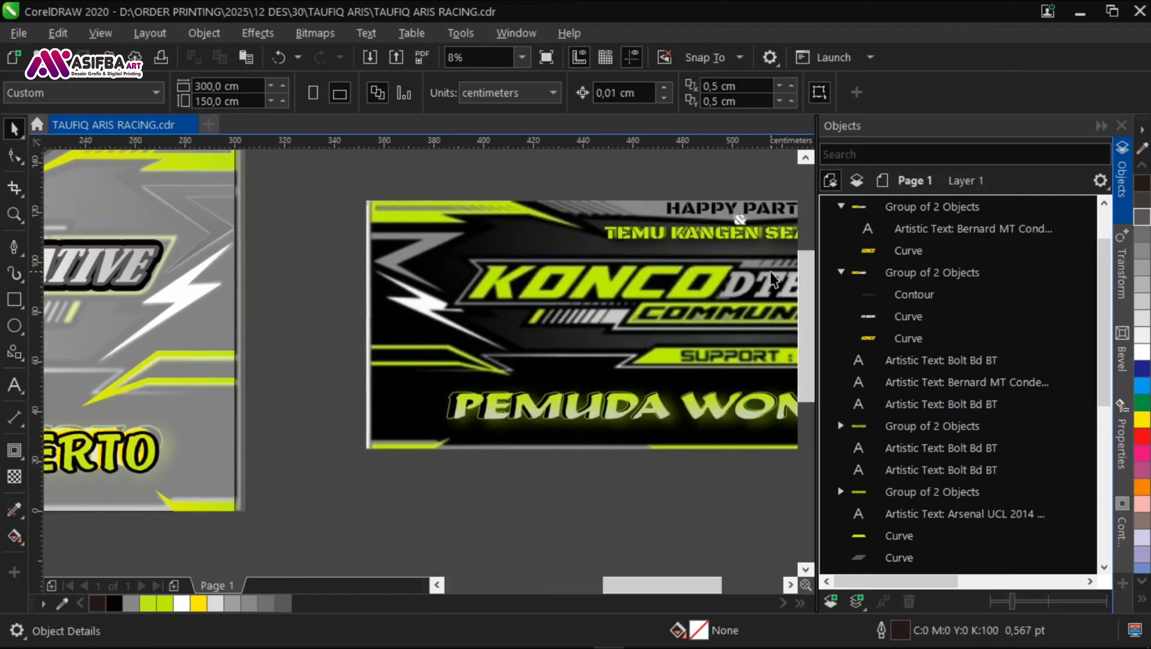
drag(298, 334, 595, 341)
Step: Copy the contoured KONCO DTE CREATIVE group below the banner, break its contour apart and select the separated contour curve
click(916, 209)
click(911, 294)
drag(494, 352, 695, 279)
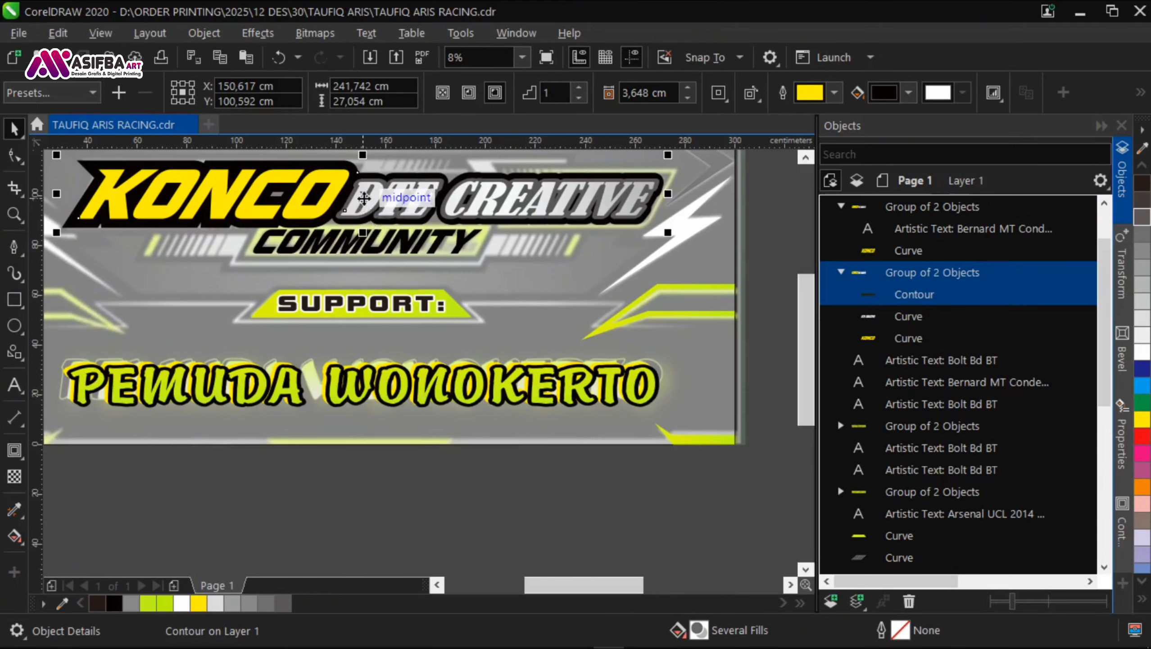
right_click(336, 514)
drag(364, 198, 315, 460)
key(ctrl+k)
click(678, 419)
click(482, 435)
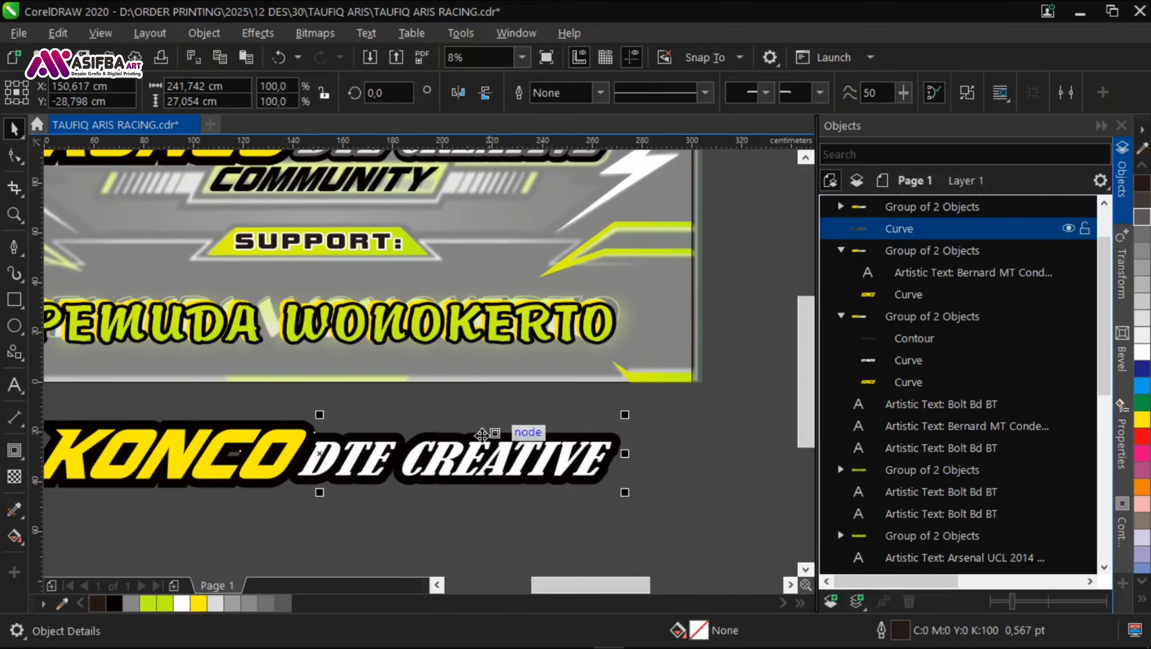
Step: Move the separated contour curve slightly above the copied lettering and fill it with white
scroll(482, 435, down, 2)
click(1142, 351)
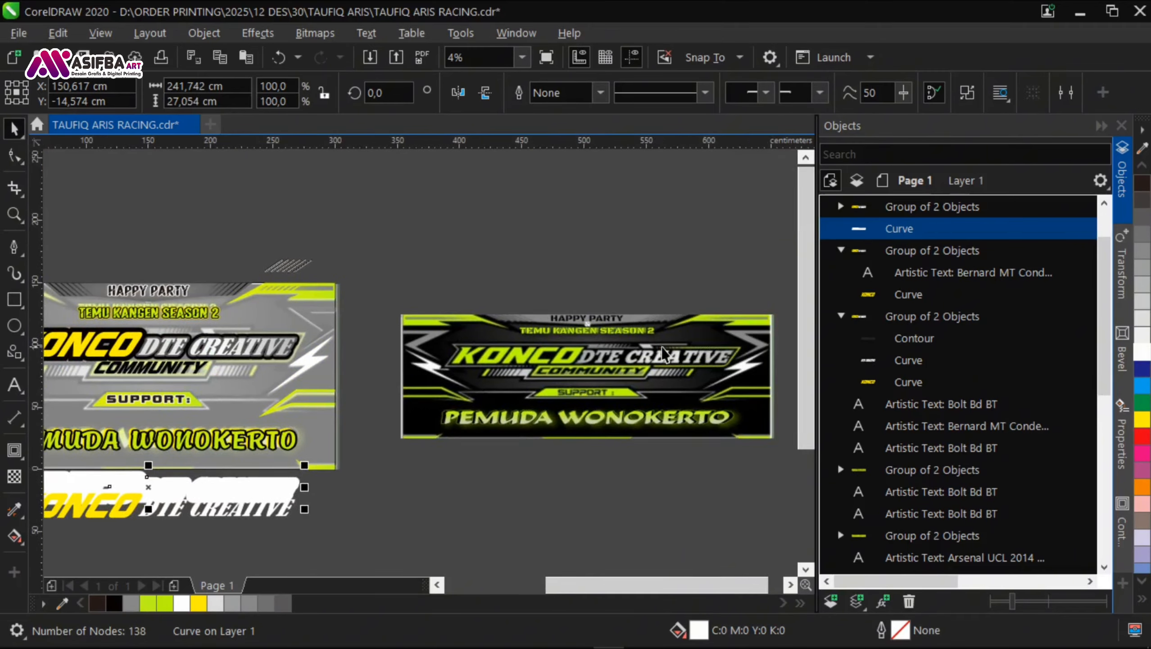
scroll(664, 354, up, 2)
drag(271, 389, 470, 365)
scroll(474, 359, down, 1)
drag(148, 359, 491, 256)
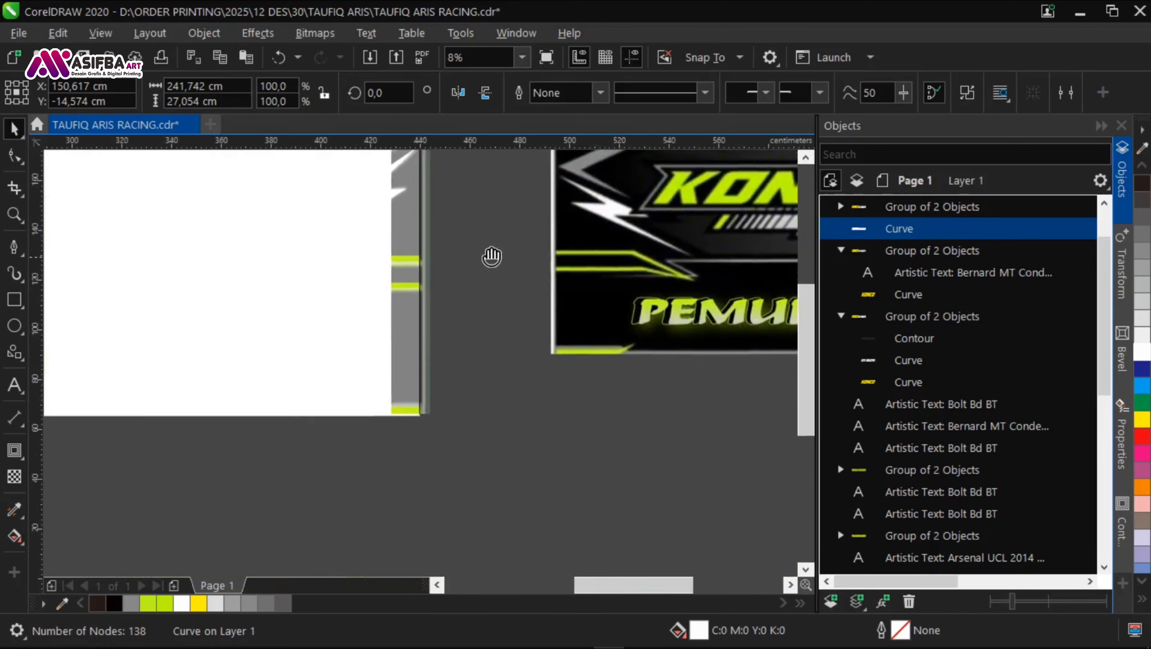
Step: Give the white contour curve a 30% black outline with a width of 75 pt
right_click(1143, 301)
drag(350, 359, 454, 354)
key(F12)
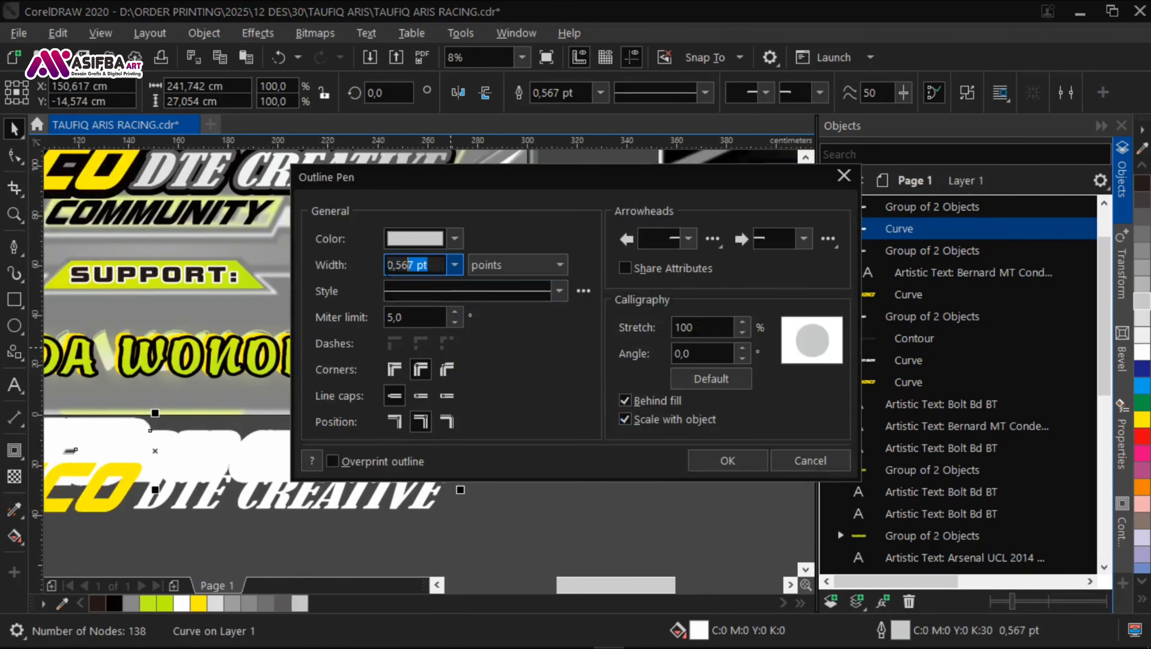
drag(407, 267, 386, 268)
text(50)
key(Return)
key(F12)
text(75)
key(Return)
Step: Centre the white contour curve horizontally and vertically on the banner's KONCO DTE CREATIVE group and order it behind the black contour
drag(309, 212, 343, 314)
shift+click(322, 276)
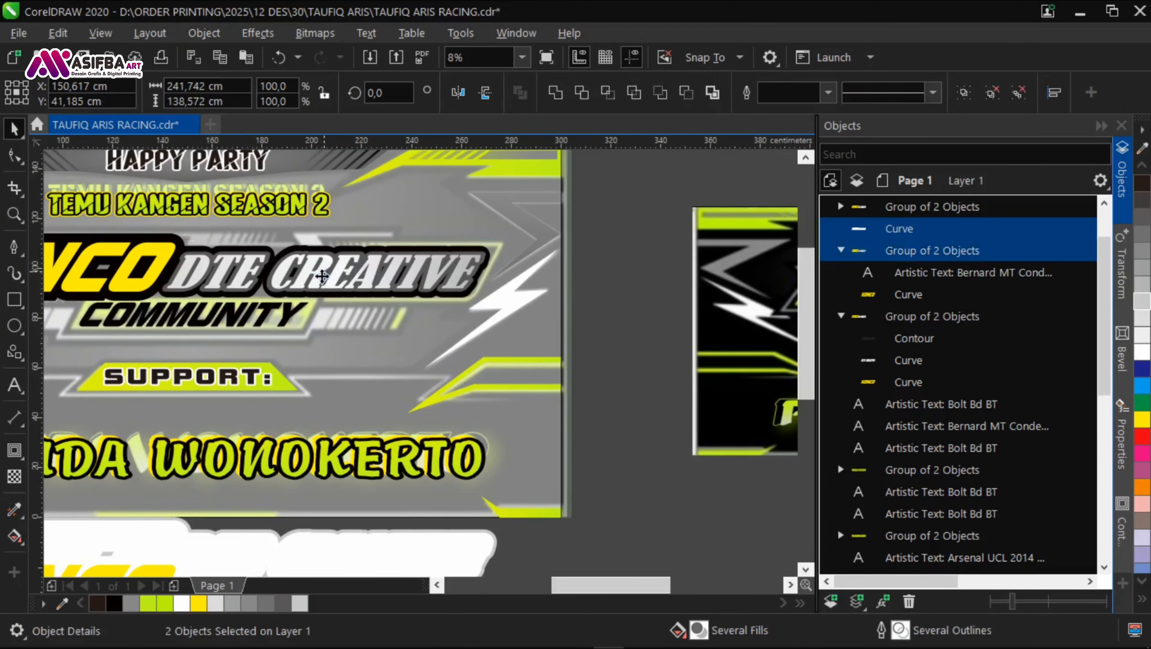
key(c)
key(e)
key(Escape)
click(443, 286)
key(ctrl+Page_Down)
key(ctrl+Page_Down)
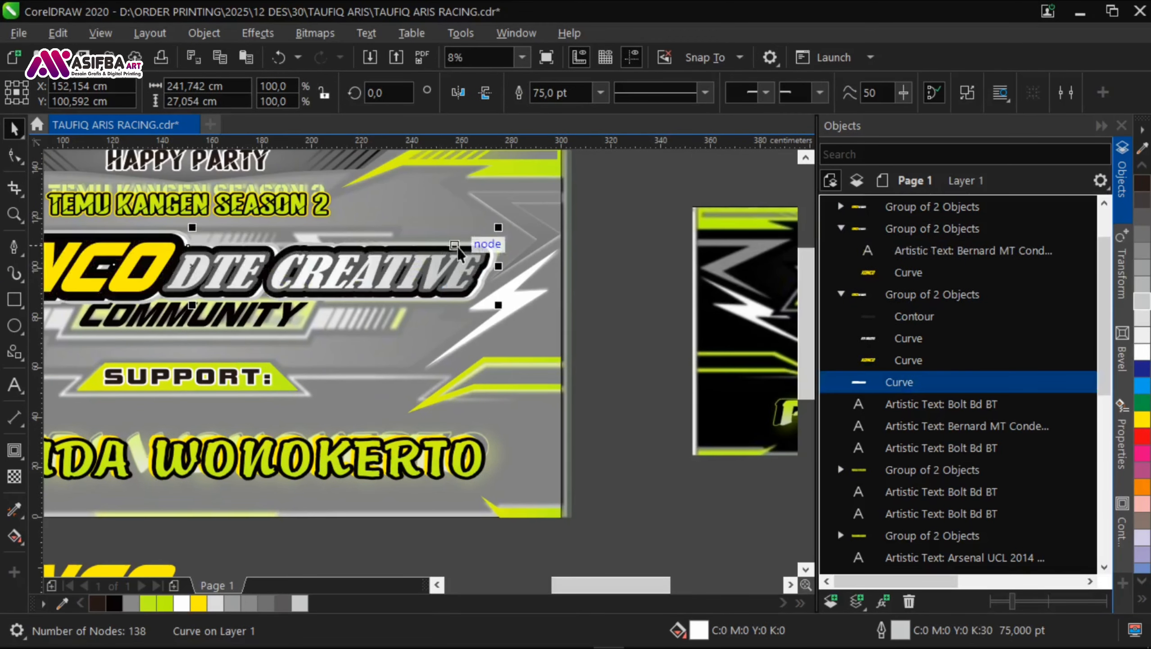
Step: Shift the white contour curve horizontally to X 150.622 cm so it lines up behind the black contour around KONCO
scroll(459, 254, up, 5)
scroll(409, 273, down, 4)
scroll(200, 206, up, 2)
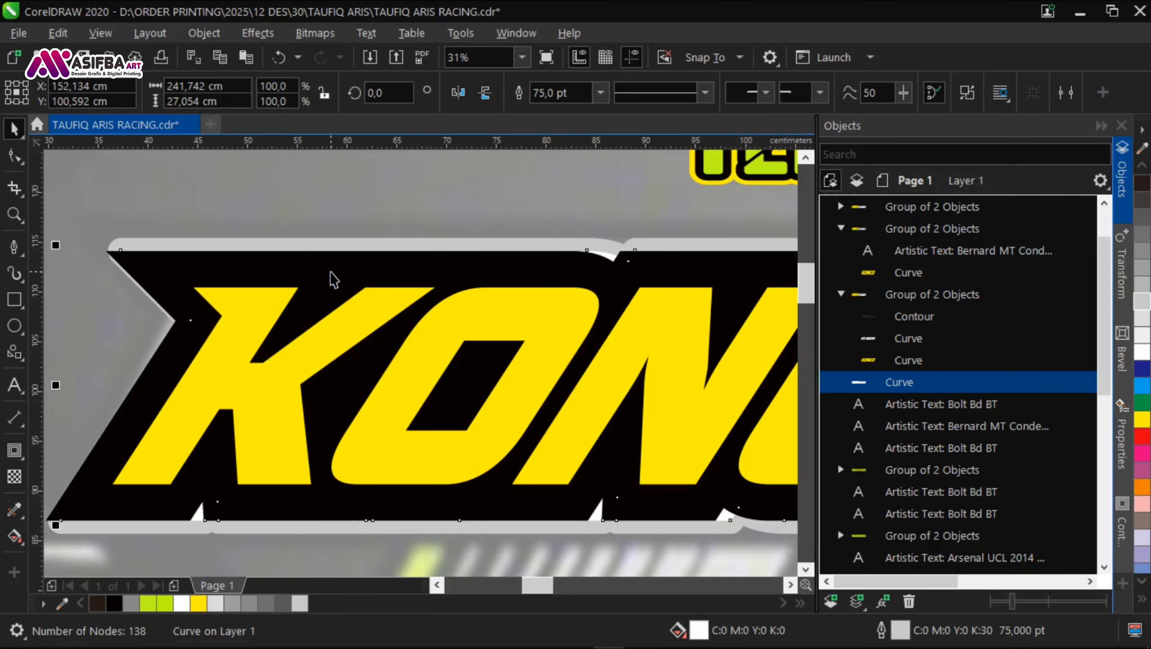
drag(178, 245, 160, 244)
scroll(97, 250, up, 3)
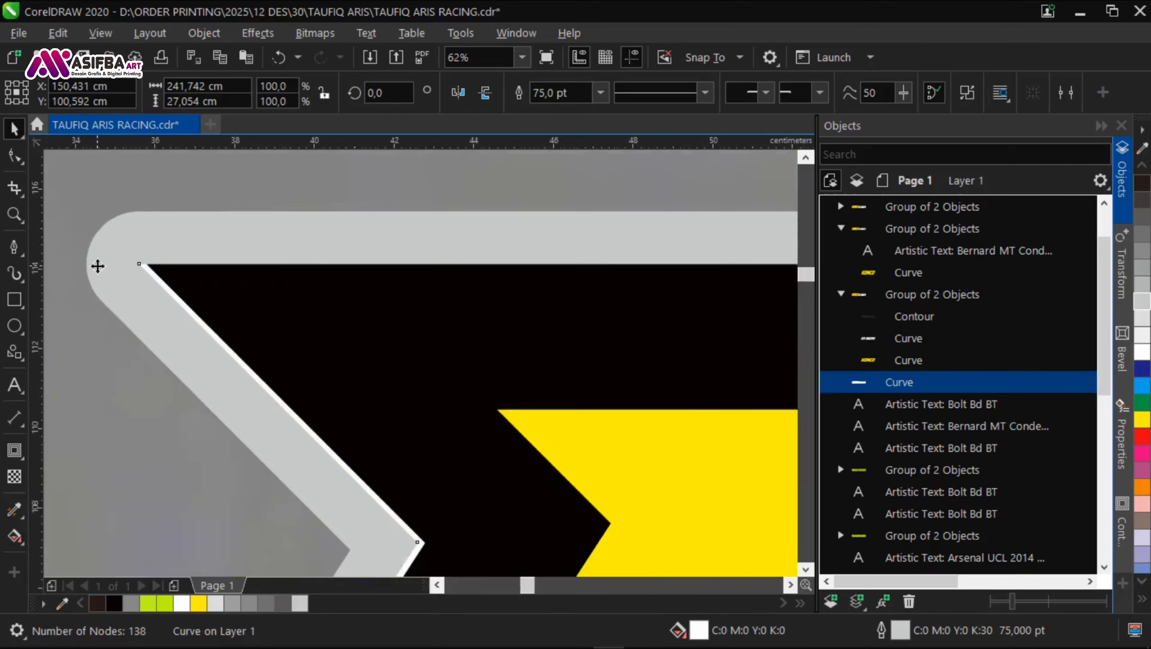
drag(109, 276, 124, 276)
scroll(128, 231, down, 8)
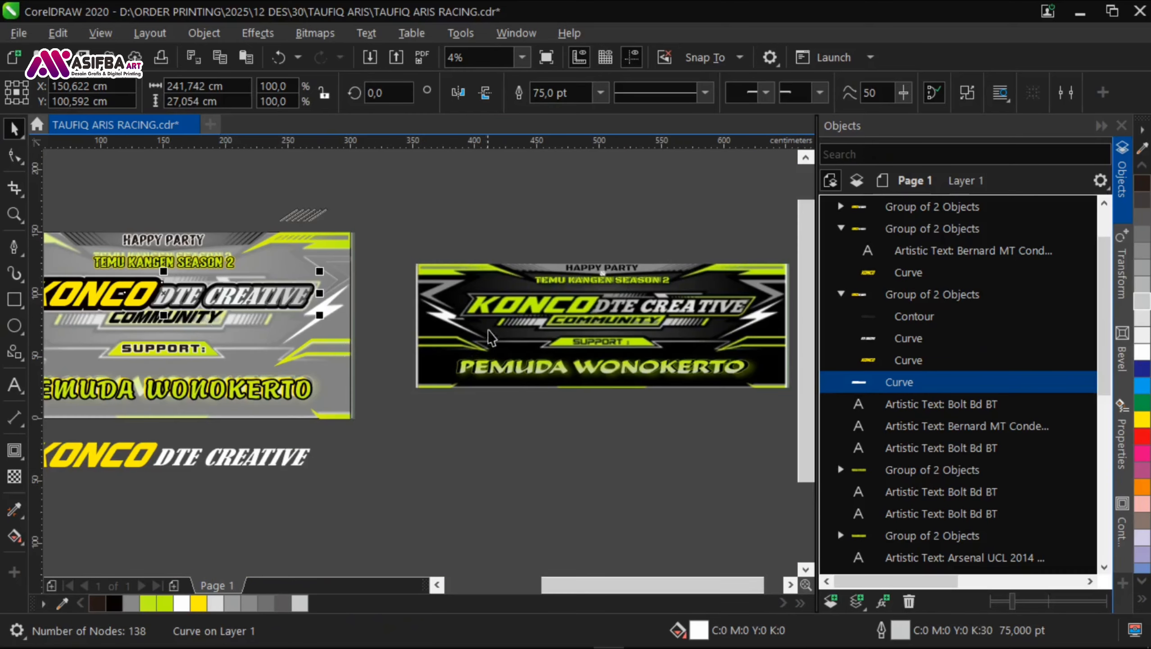
Step: Set the contour curve's grey outline to mitered corners with a centred outline position, and save the document
scroll(501, 336, up, 2)
scroll(500, 332, down, 3)
scroll(314, 300, up, 3)
key(F12)
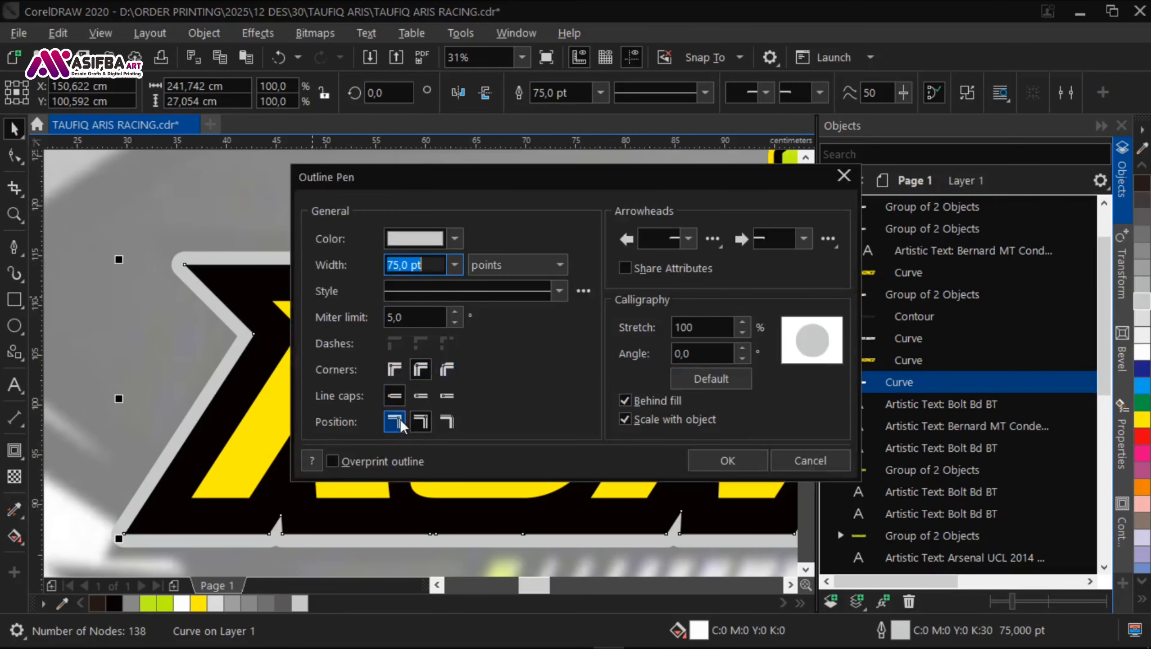
click(399, 423)
click(419, 422)
click(394, 370)
click(727, 460)
scroll(548, 418, down, 5)
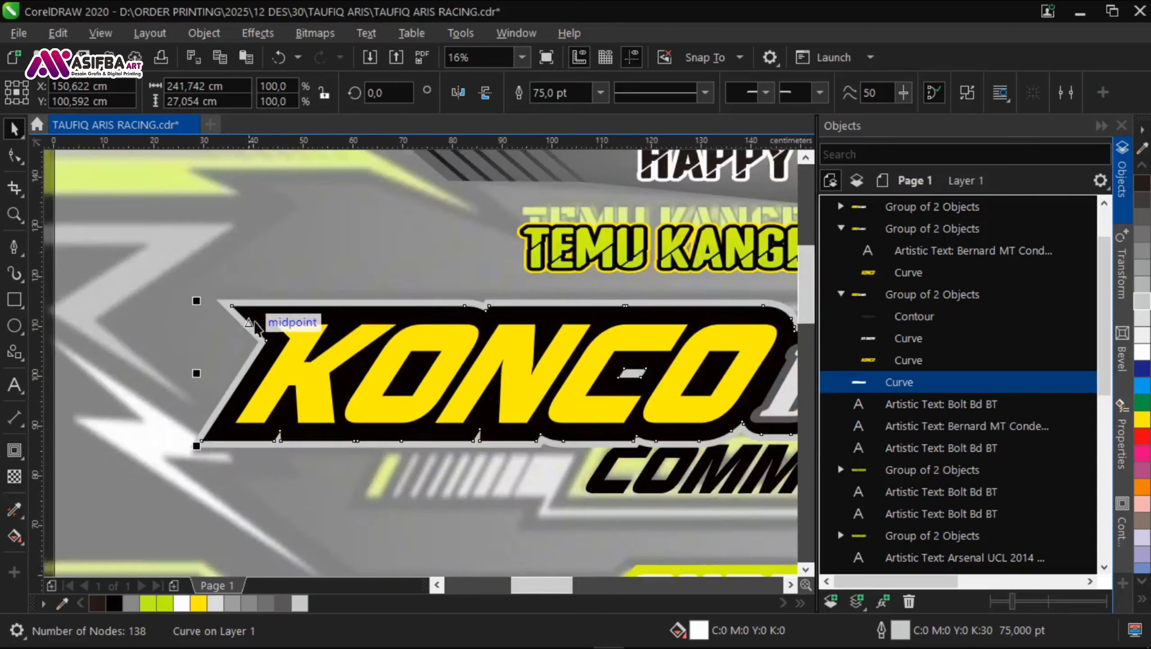
click(606, 466)
key(ctrl+s)
Step: Select the KONCO lettering inside the banner group and fill it with lime green from the document palette
scroll(384, 359, up, 3)
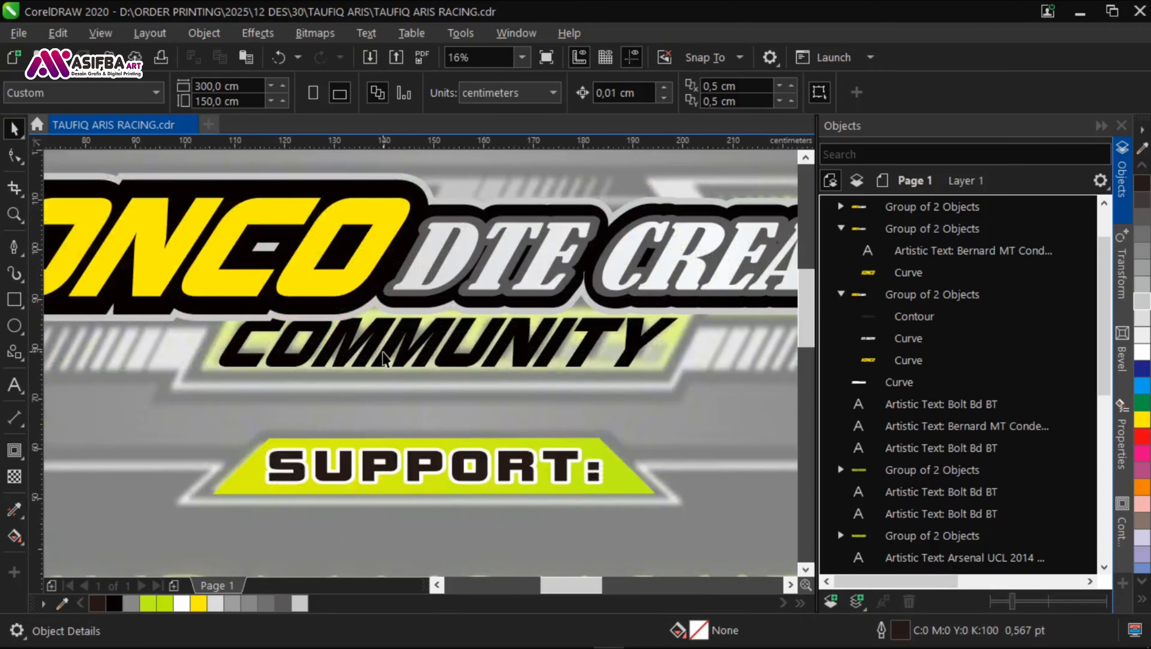
click(368, 307)
scroll(366, 357, down, 1)
drag(754, 325, 86, 225)
scroll(88, 225, down, 2)
click(73, 227)
ctrl+click(136, 240)
click(155, 597)
click(270, 454)
scroll(206, 242, up, 1)
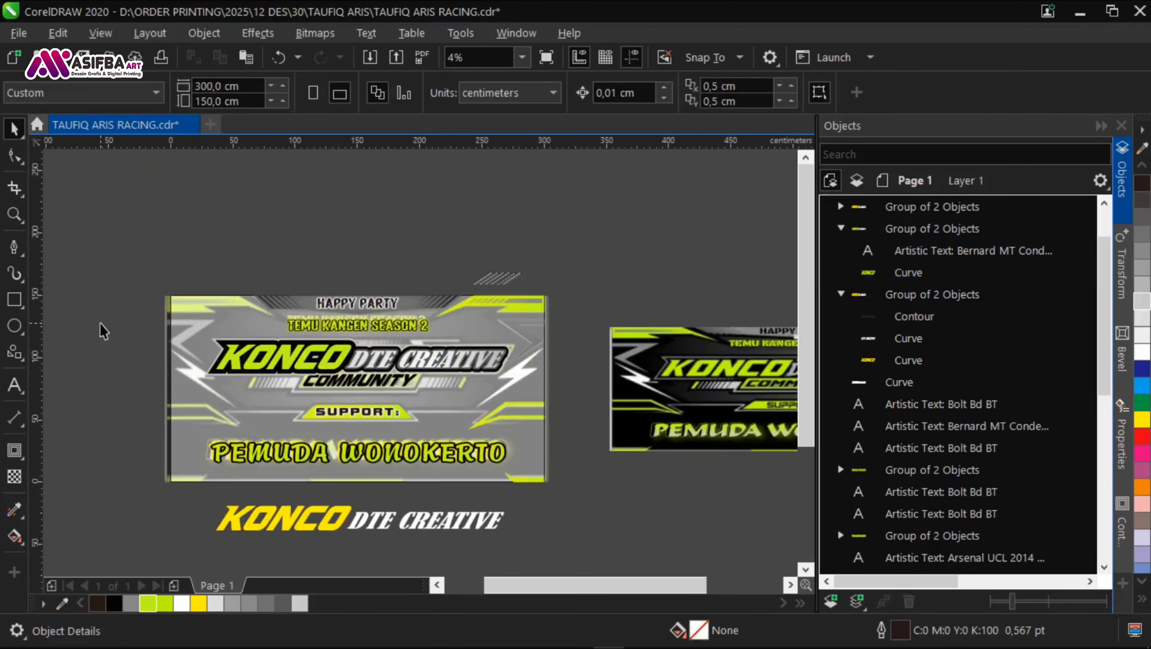
Step: Group the banner's KONCO DTE CREATIVE objects together and move the COMMUNITY text slightly down below them
drag(100, 323, 517, 381)
key(ctrl+g)
click(391, 383)
scroll(392, 384, up, 2)
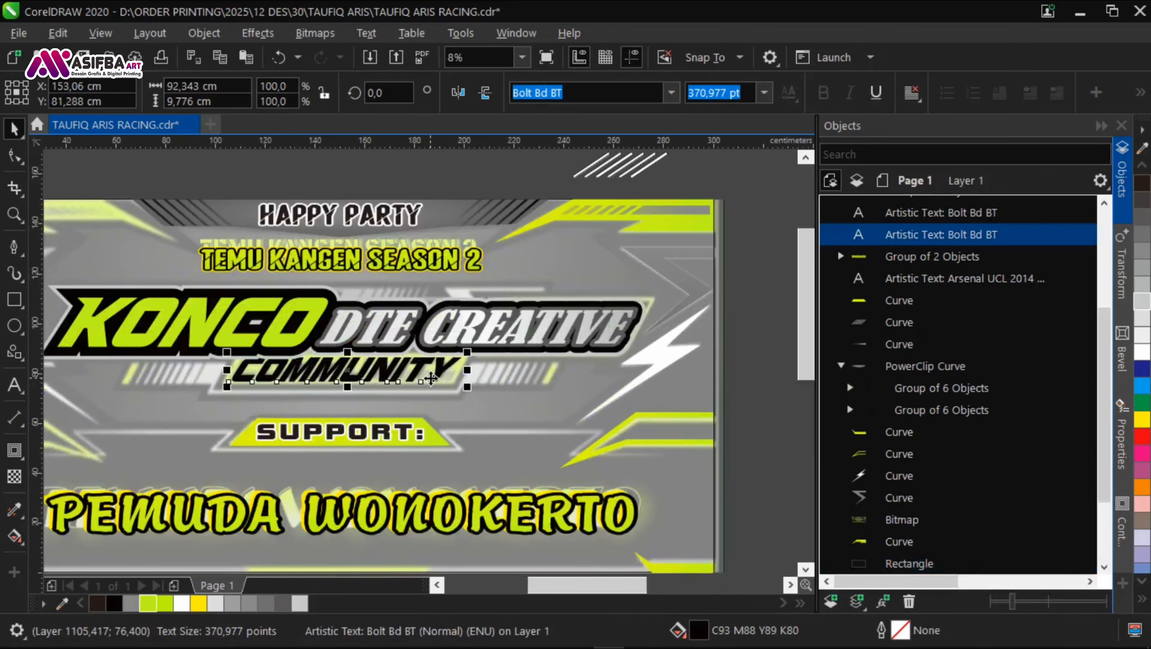
drag(438, 375, 438, 382)
scroll(436, 384, down, 2)
click(456, 488)
key(ctrl+s)
Step: Draw a rectangle about 92.5 cm wide and 15.2 cm high around the COMMUNITY text
scroll(369, 399, up, 2)
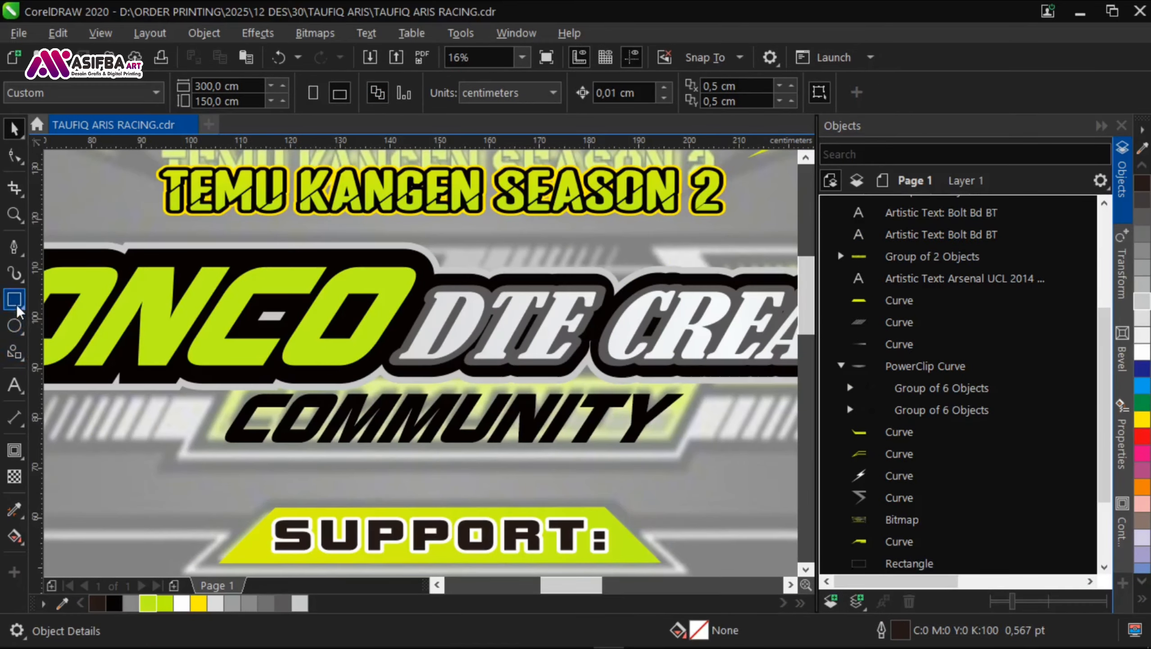
mouse_move(224, 375)
mouse_down()
mouse_move(261, 411)
mouse_move(684, 451)
mouse_up()
key(space)
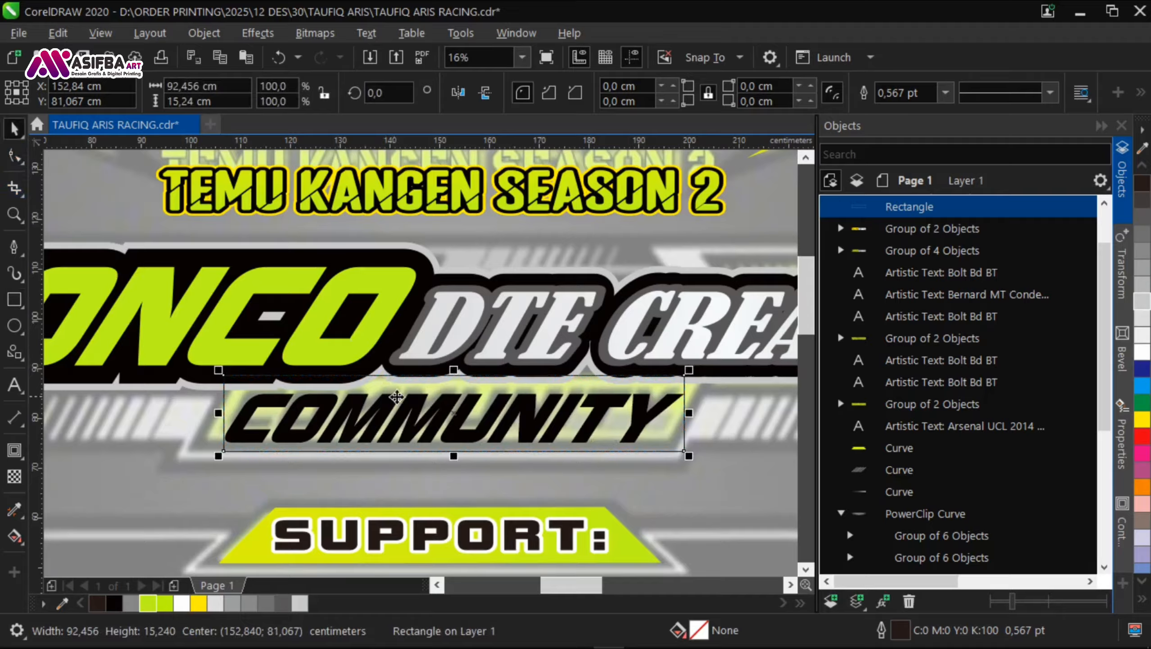
Step: Skew the rectangle around COMMUNITY horizontally into a parallelogram about 102.3 cm wide, following the reference's slanted frame
click(397, 397)
mouse_move(454, 369)
mouse_down()
mouse_move(521, 374)
mouse_move(418, 376)
mouse_move(444, 369)
mouse_up()
click(455, 376)
click(418, 375)
scroll(418, 375, up, 1)
drag(268, 414, 443, 364)
scroll(218, 394, down, 1)
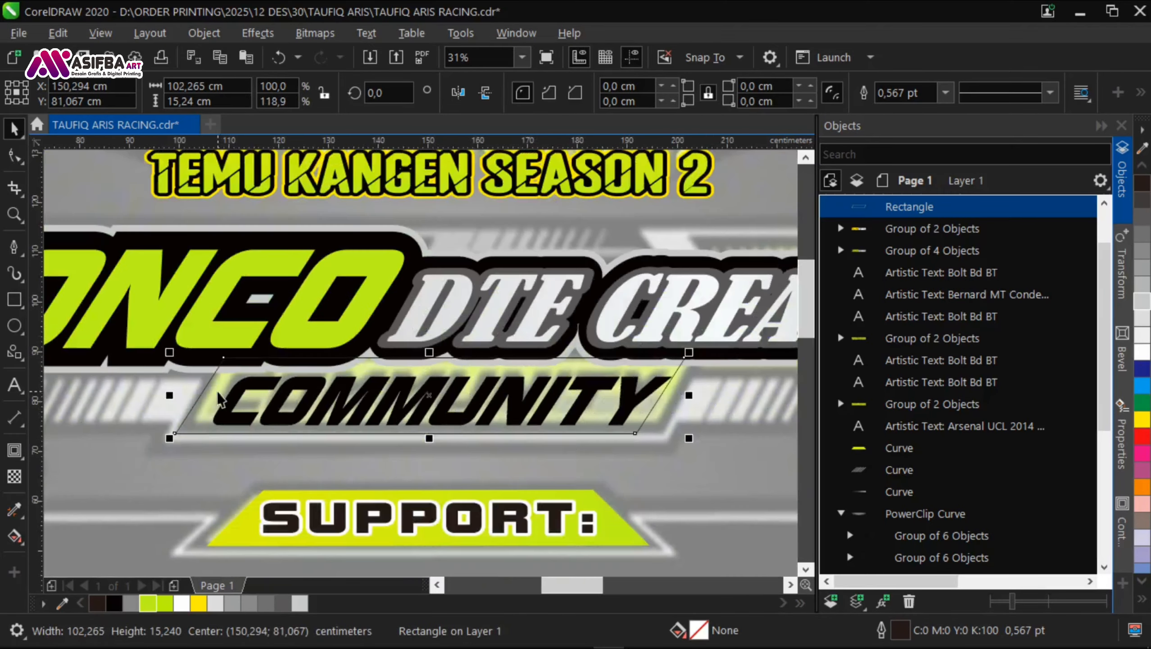
scroll(579, 375, up, 1)
scroll(481, 386, down, 1)
Step: Bring the KONCO DTE CREATIVE group to the front, with the slanted rectangle above it and the COMMUNITY text topmost
click(469, 329)
key(shift+Page_Up)
click(487, 426)
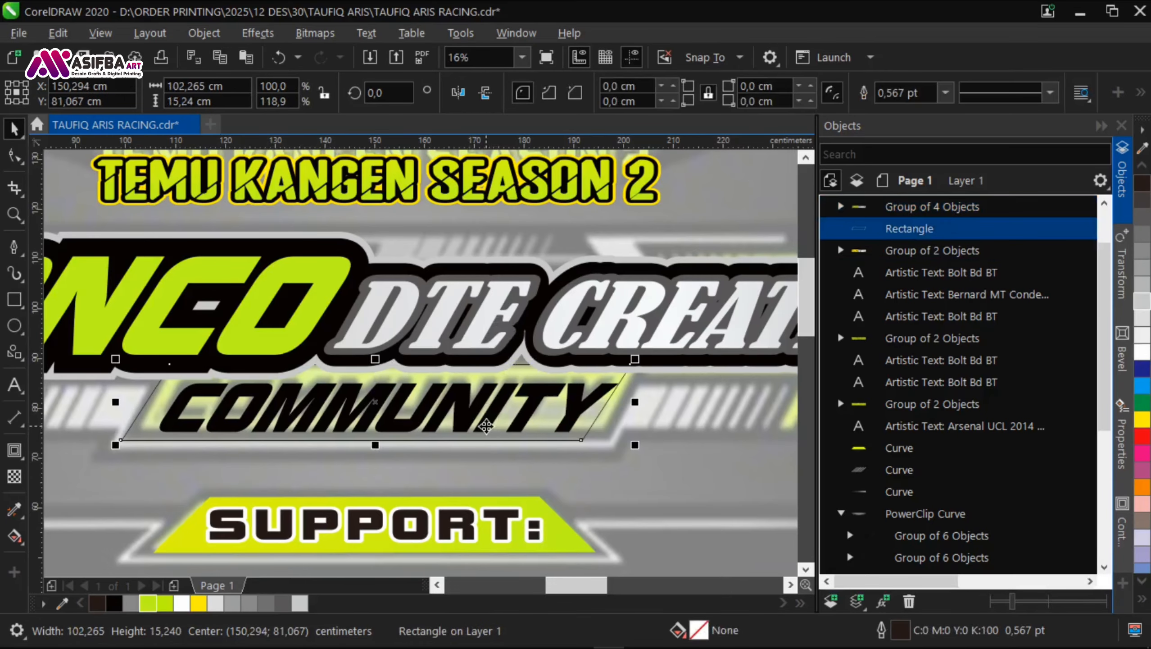
scroll(483, 427, down, 2)
drag(589, 463, 301, 413)
key(shift+Page_Up)
click(942, 229)
key(shift+Page_Up)
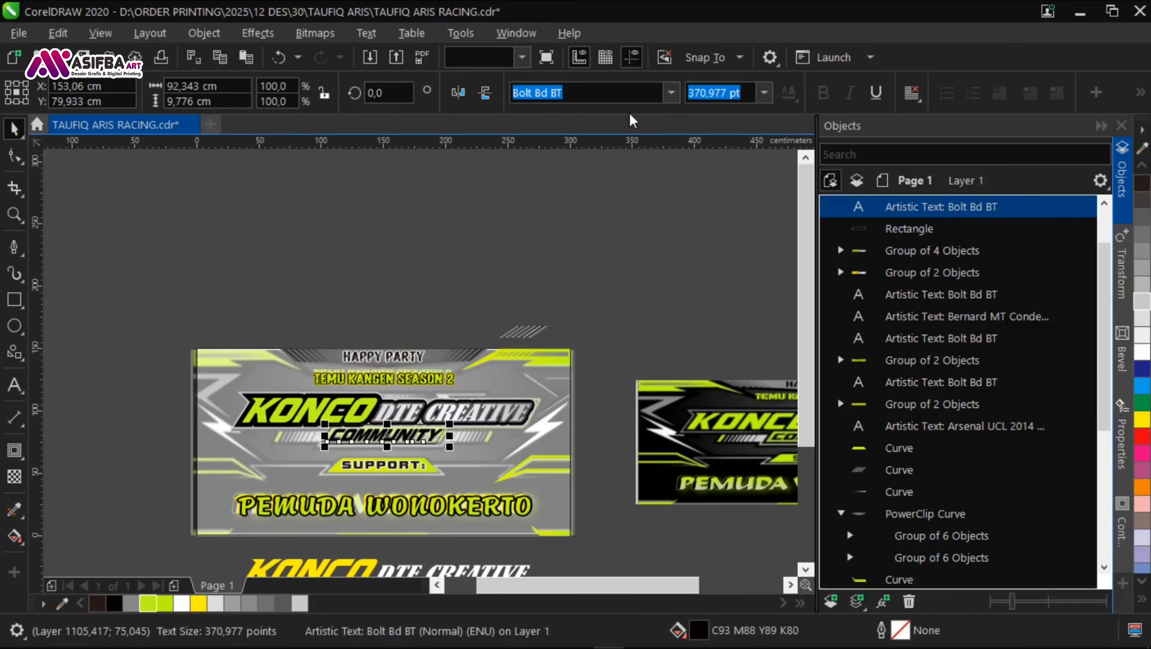
Step: Apply the document palette's black fill to the COMMUNITY text and select the slanted rectangle behind it
Step: Fill the slanted rectangle with the document palette's lime green and centre it and the COMMUNITY text on each other
scroll(480, 458, up, 1)
click(114, 603)
click(404, 425)
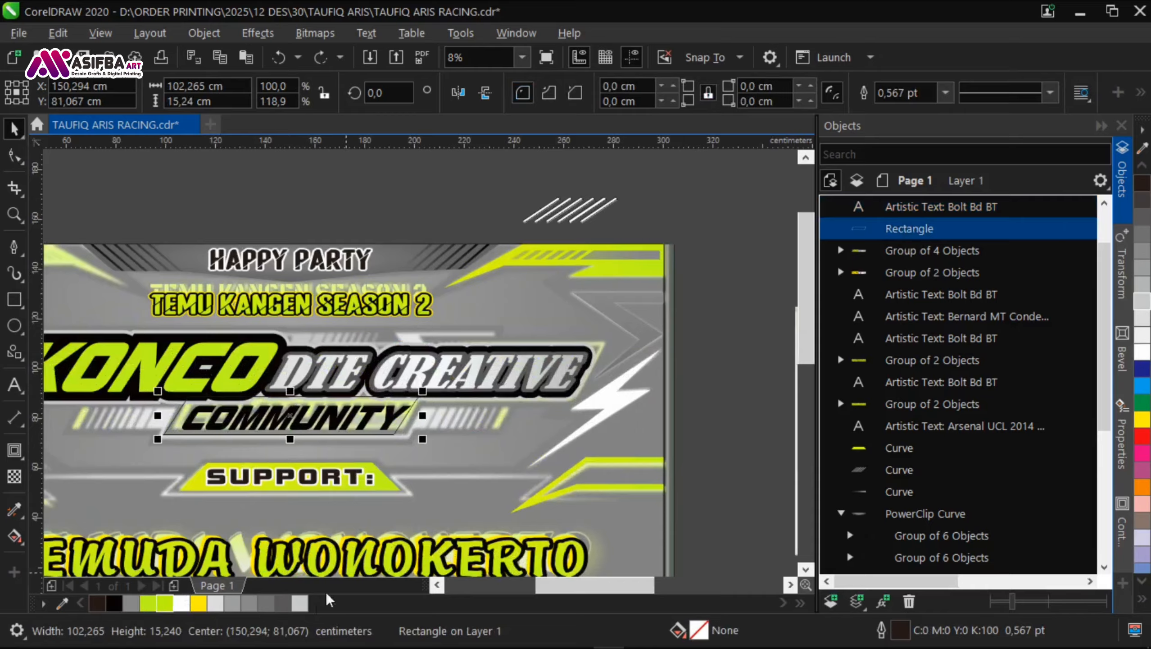
Step: Fill the slanted rectangle with the document palette's lime green and centre it and the COMMUNITY text on each other
click(164, 604)
scroll(367, 376, down, 1)
scroll(378, 399, up, 1)
scroll(335, 396, down, 1)
Step: Resize the slanted rectangle behind COMMUNITY to about 100 cm wide and 13.5 cm high
scroll(254, 386, up, 2)
click(358, 409)
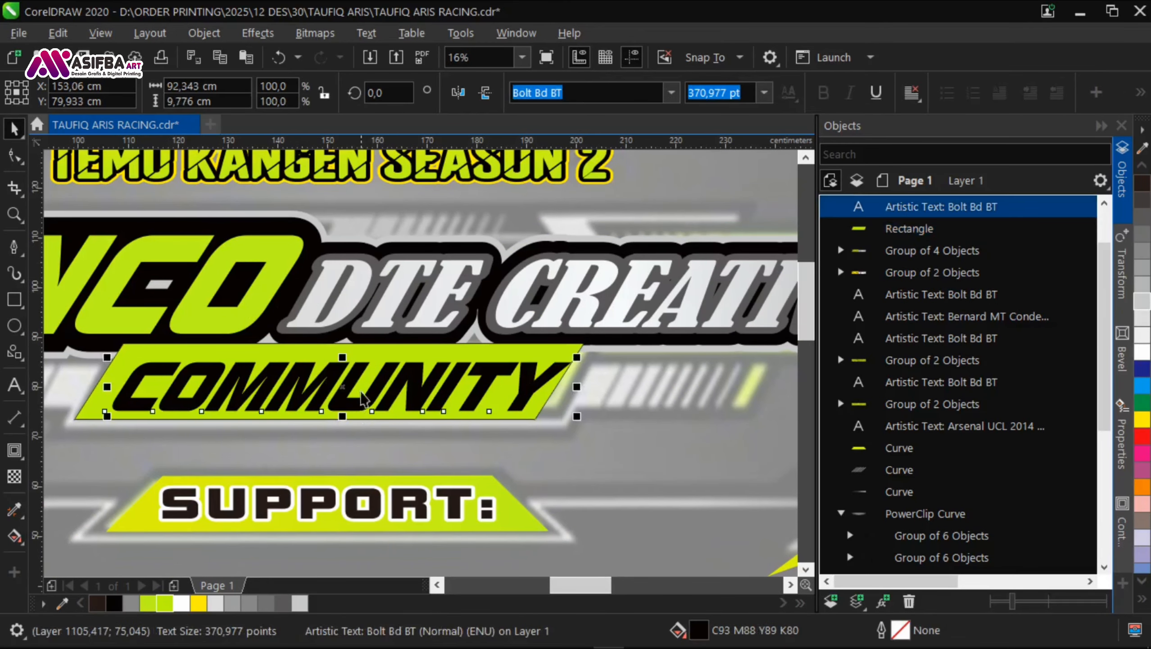
shift+click(378, 355)
key(c)
key(e)
scroll(378, 350, down, 1)
click(358, 550)
scroll(374, 353, up, 2)
click(365, 352)
drag(284, 365, 289, 356)
scroll(303, 392, down, 1)
click(310, 372)
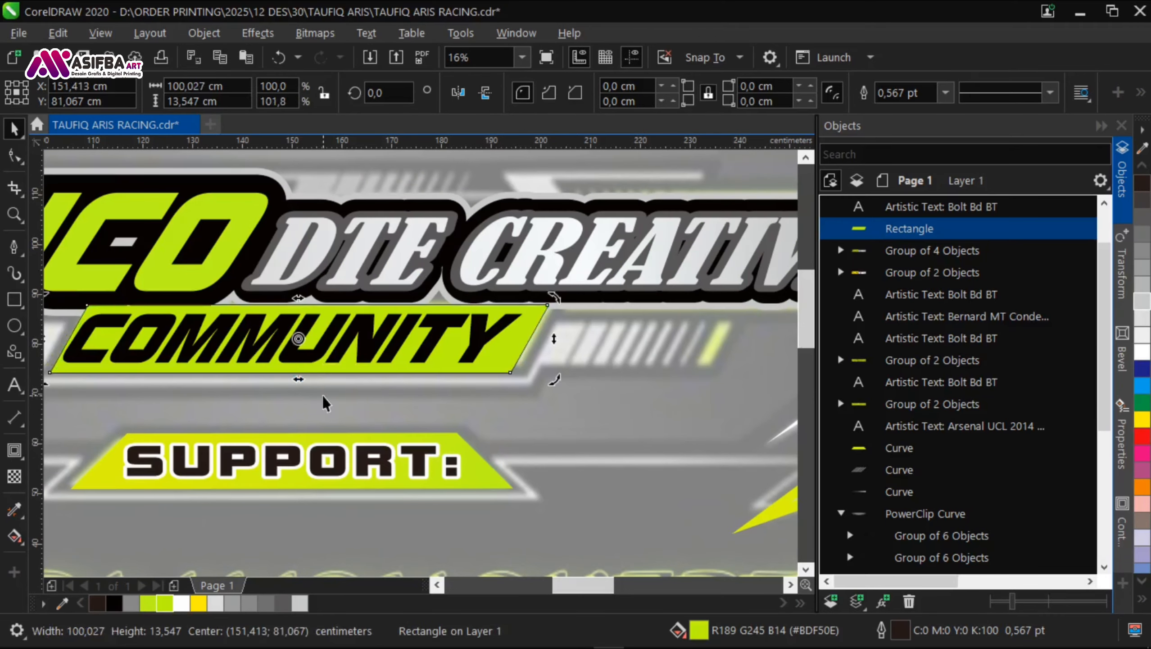
Step: Bring the KONCO DTE CREATIVE group to the front, and restore the COMMUNITY text and its slanted rectangle above it
scroll(324, 397, down, 1)
drag(322, 536, 358, 438)
drag(731, 307, 189, 239)
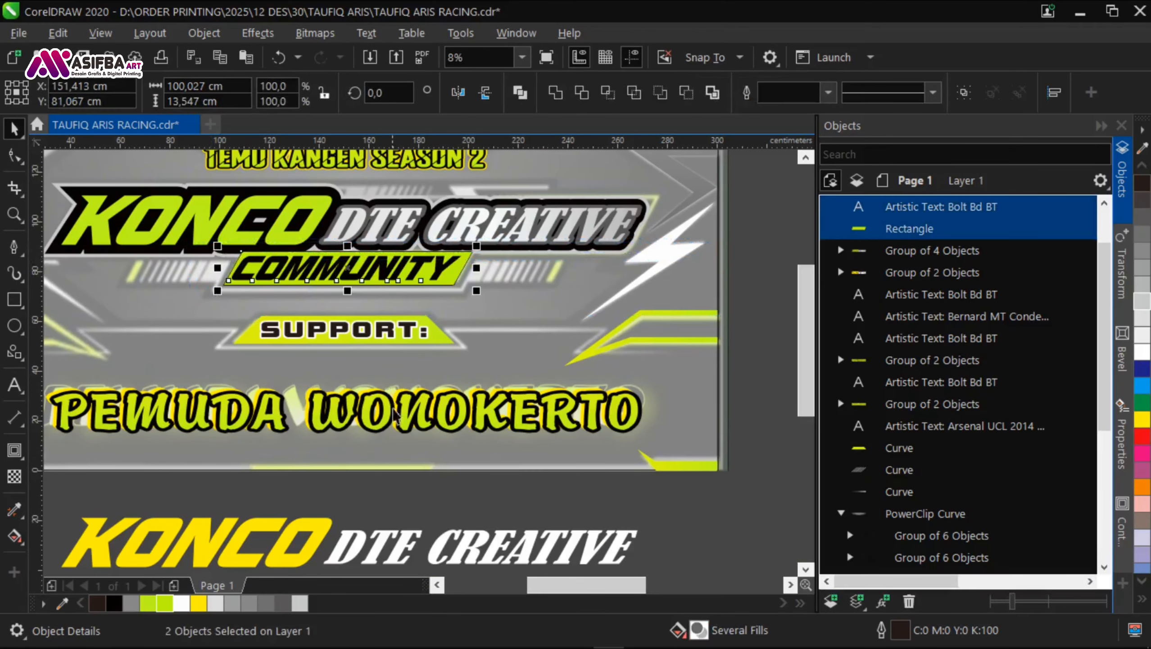
click(402, 490)
scroll(435, 232, up, 1)
scroll(450, 294, up, 2)
drag(450, 334, 465, 334)
scroll(463, 339, down, 2)
click(522, 267)
key(shift+Page_Up)
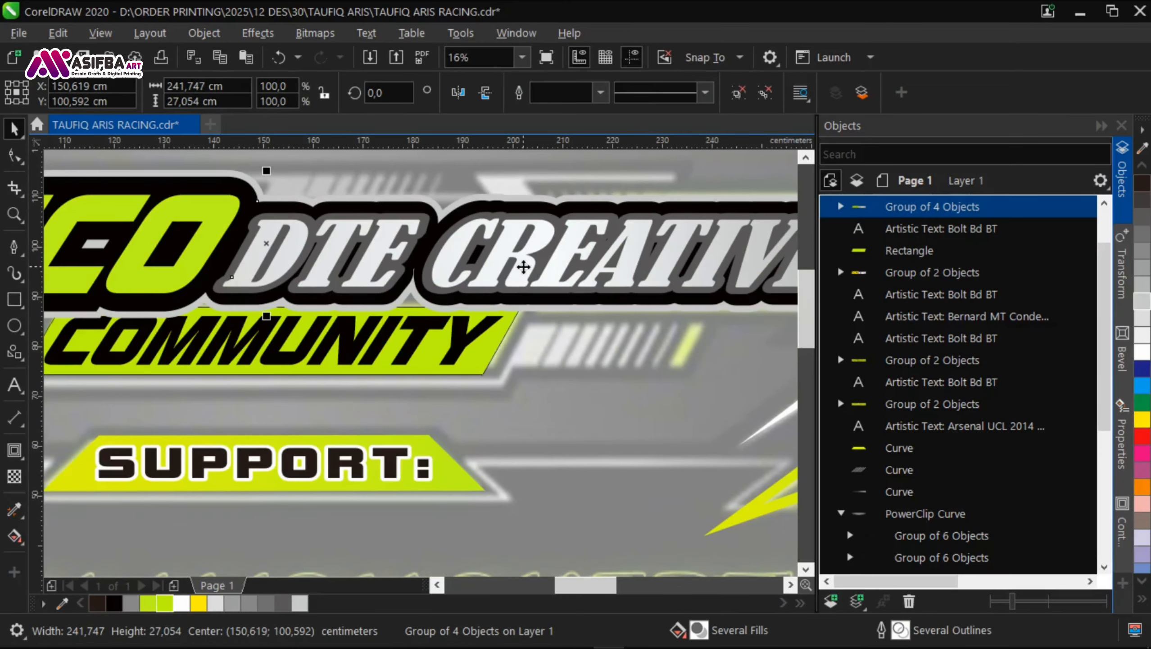
scroll(524, 267, down, 2)
drag(539, 373, 104, 268)
key(shift+Page_Up)
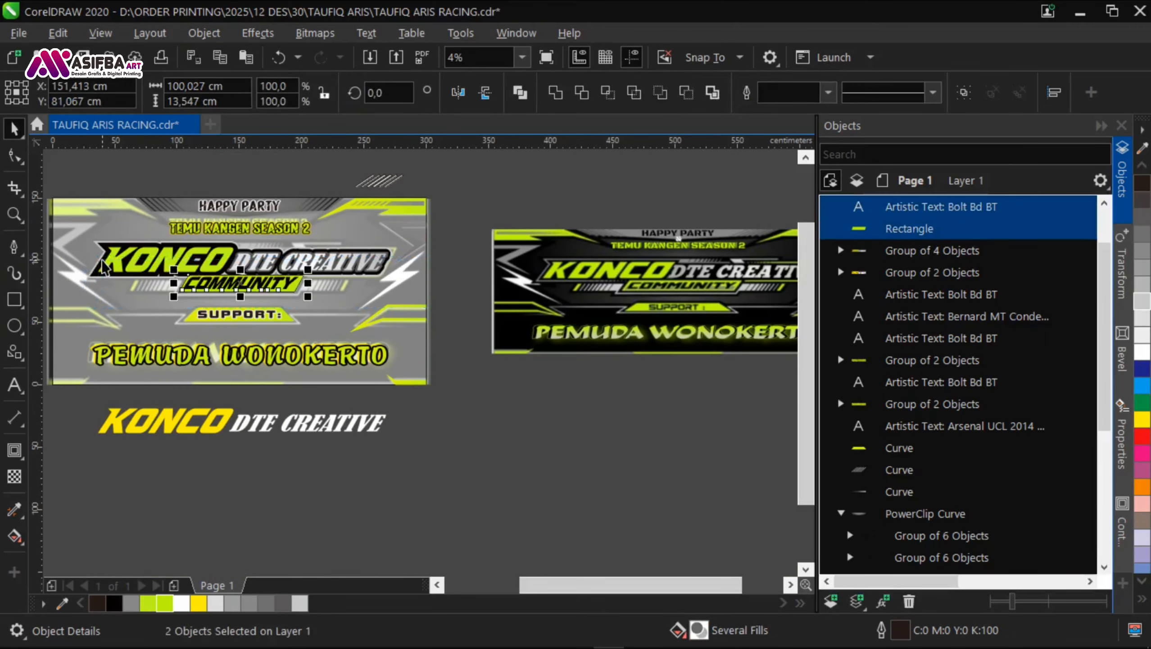
Step: Skew the lime rectangle behind COMMUNITY to about 100.8 cm wide and give it a 36 pt outline
click(254, 285)
scroll(272, 277, up, 3)
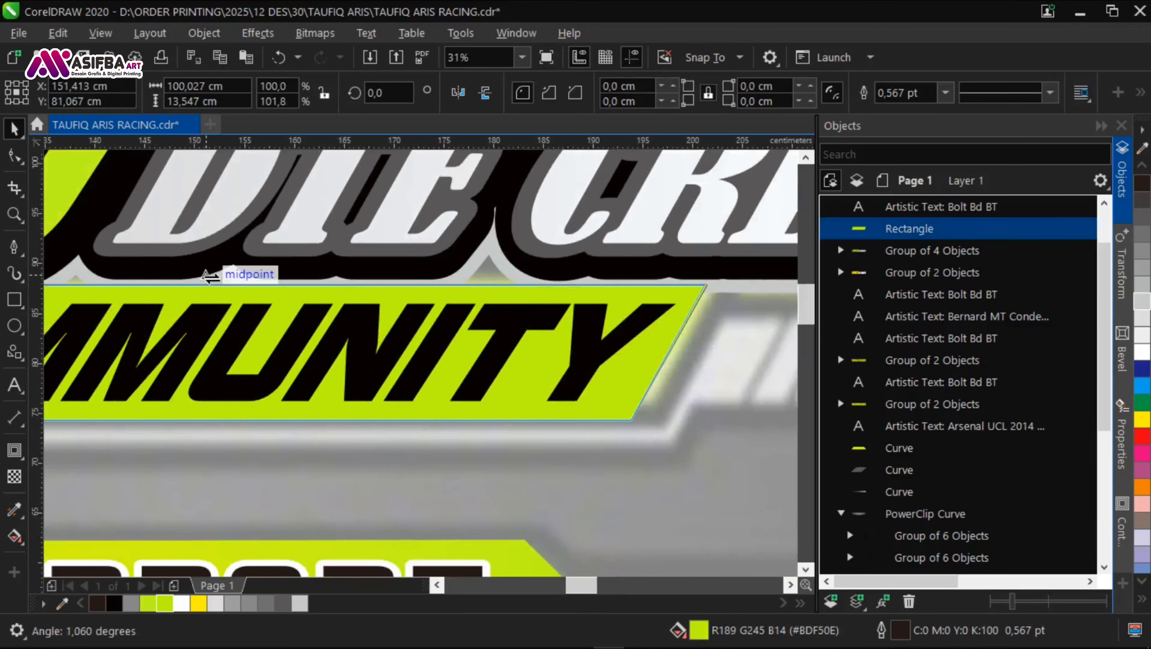
drag(209, 276, 212, 277)
click(946, 92)
click(863, 284)
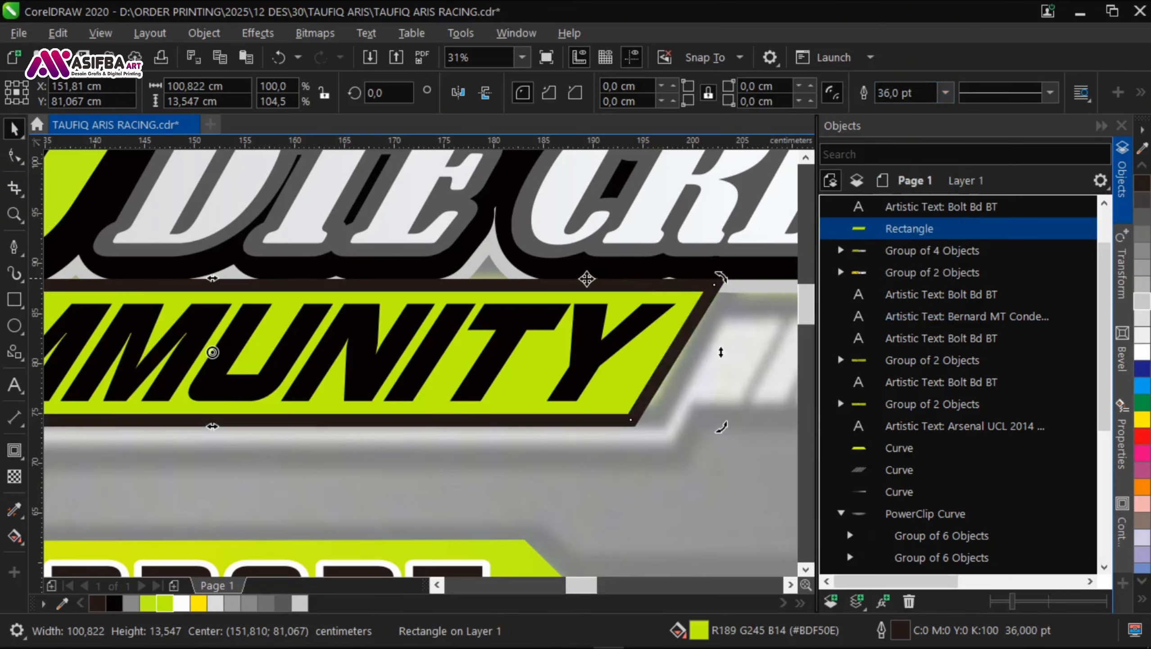
Step: Set the COMMUNITY rectangle's outline to 75 pt behind the fill and save the document
key(F12)
text(75)
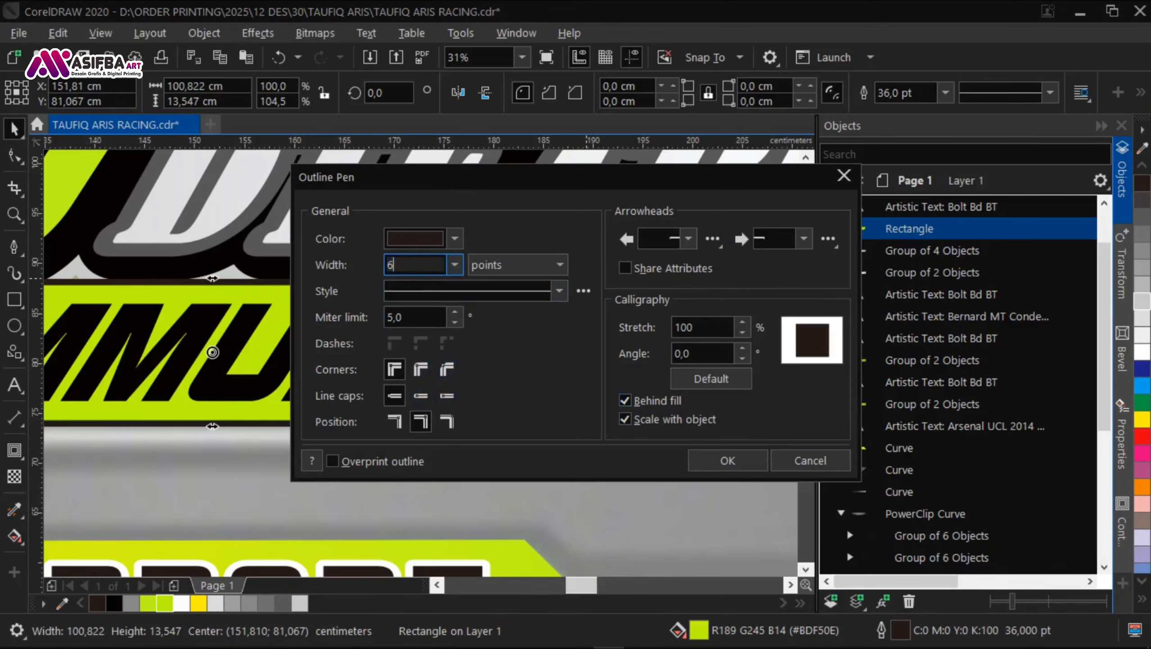
key(Return)
key(F4)
drag(737, 465, 676, 386)
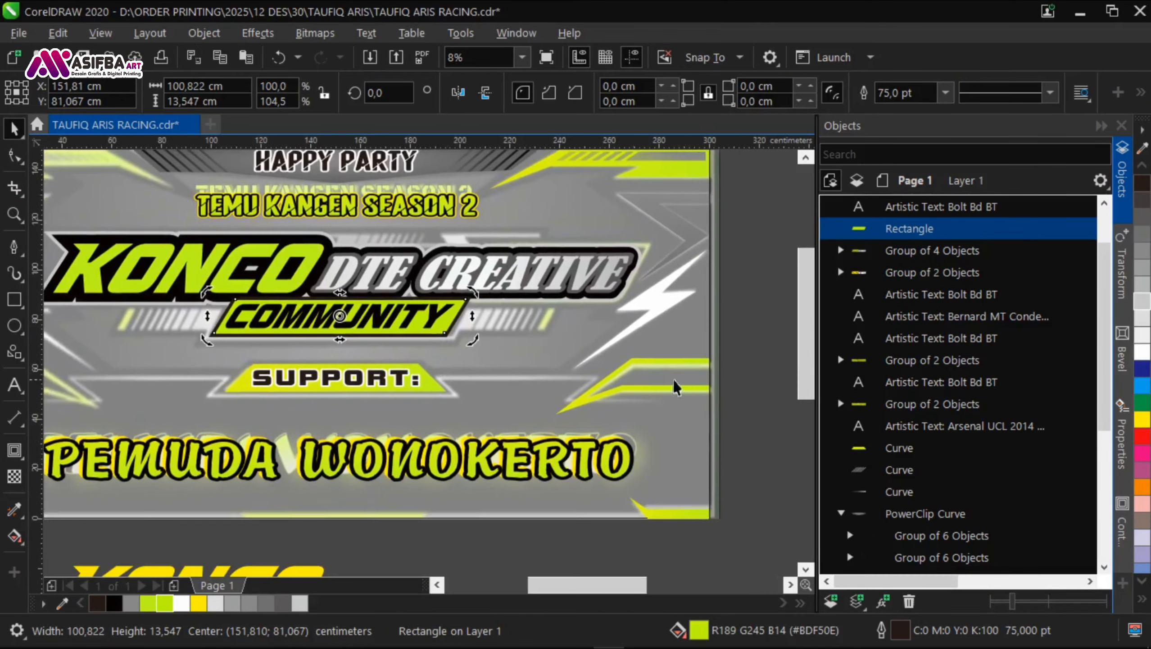
click(676, 386)
drag(765, 561, 506, 433)
scroll(506, 433, down, 1)
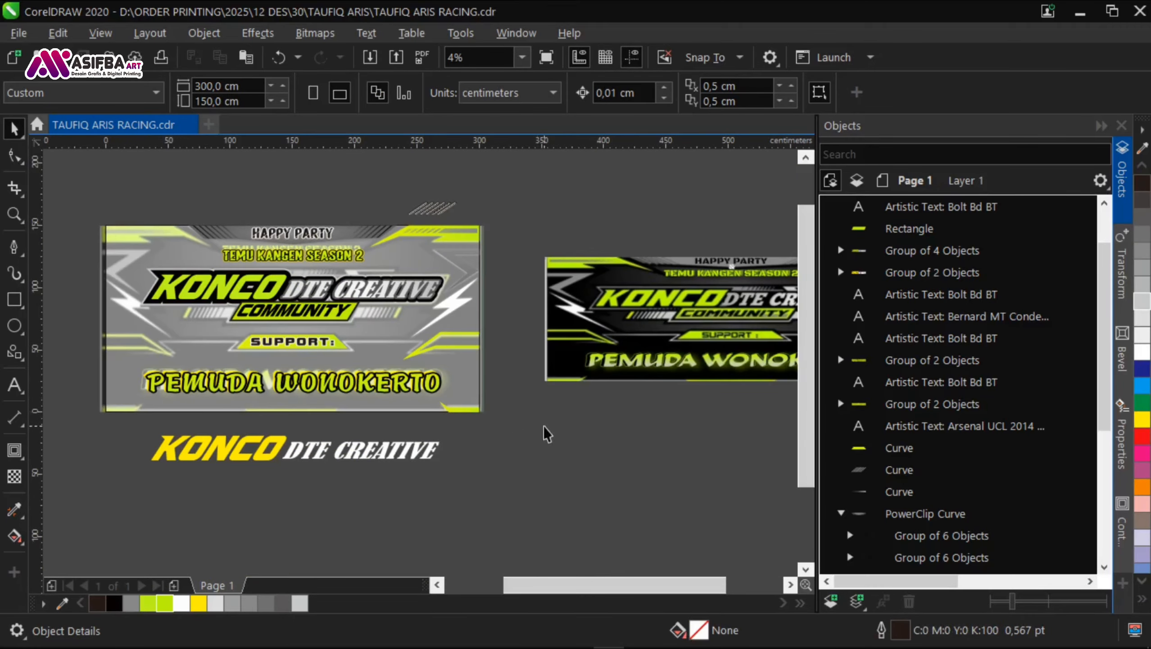
Step: Draw a rectangle about 32.5 cm wide and 3.8 cm high above the DTE lettering and fill it with 20% Black
scroll(495, 364, up, 3)
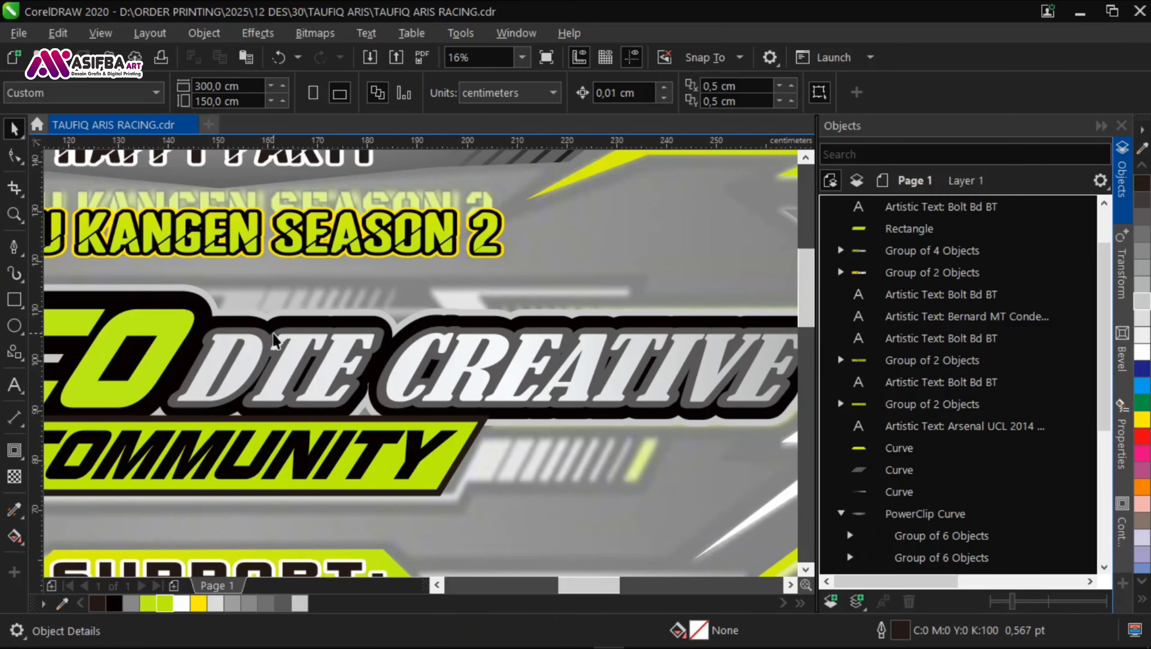
drag(195, 383, 367, 304)
scroll(327, 308, up, 1)
scroll(327, 308, down, 3)
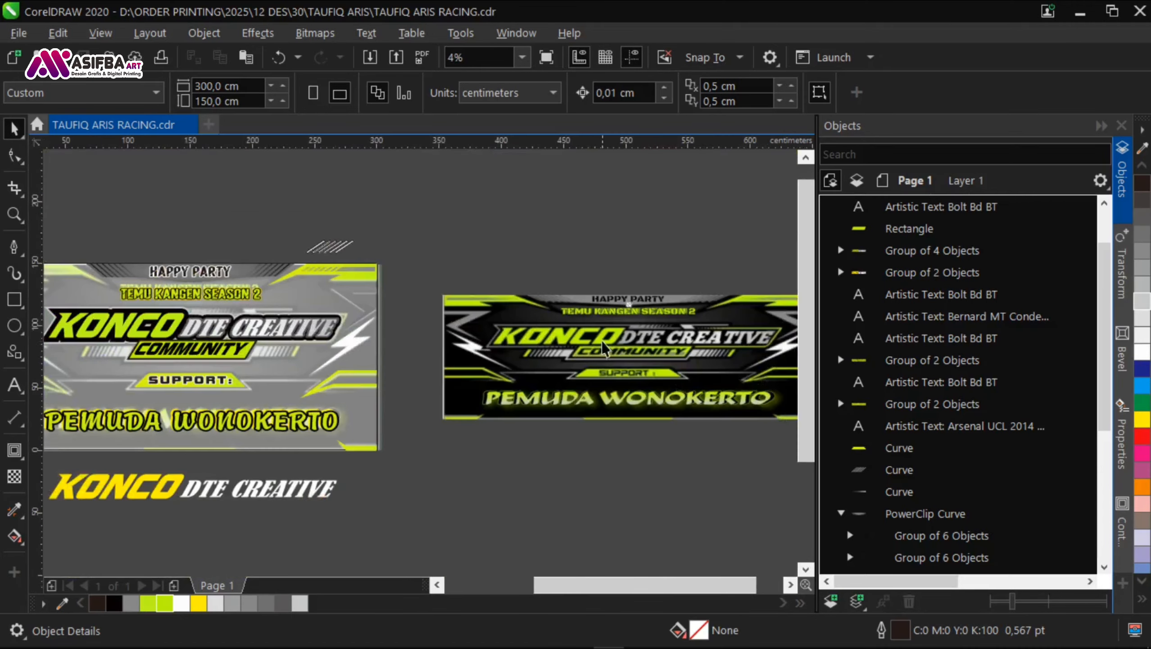
scroll(602, 347, up, 1)
drag(244, 346, 770, 380)
scroll(309, 308, up, 2)
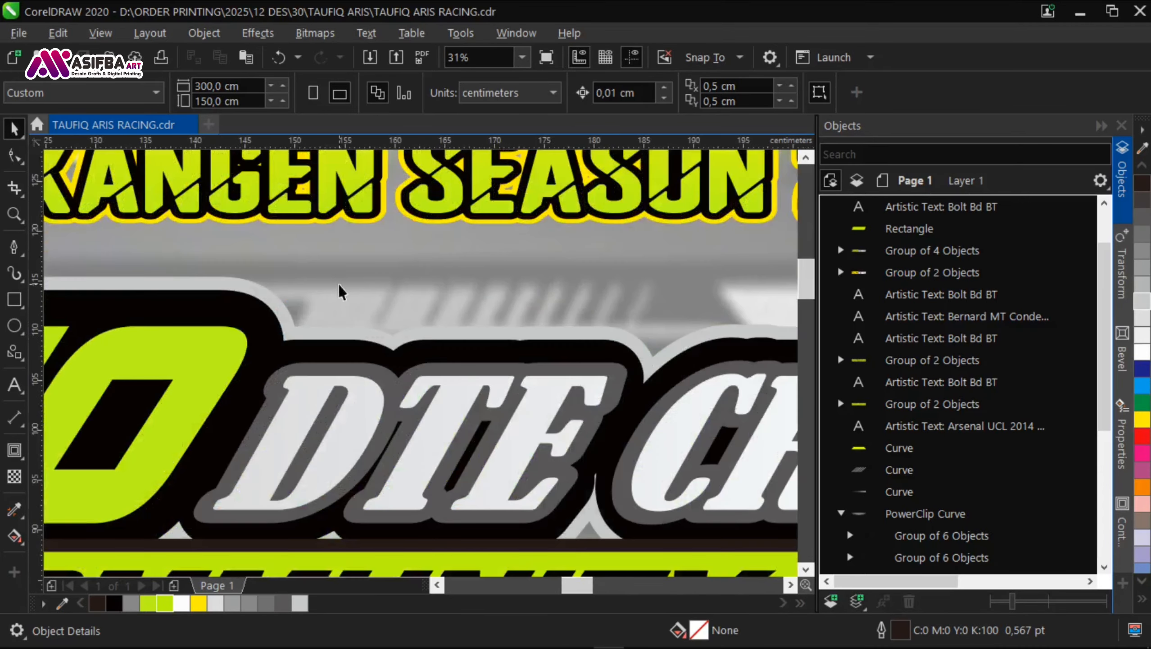
click(14, 300)
scroll(167, 279, right, 1)
drag(508, 313, 496, 316)
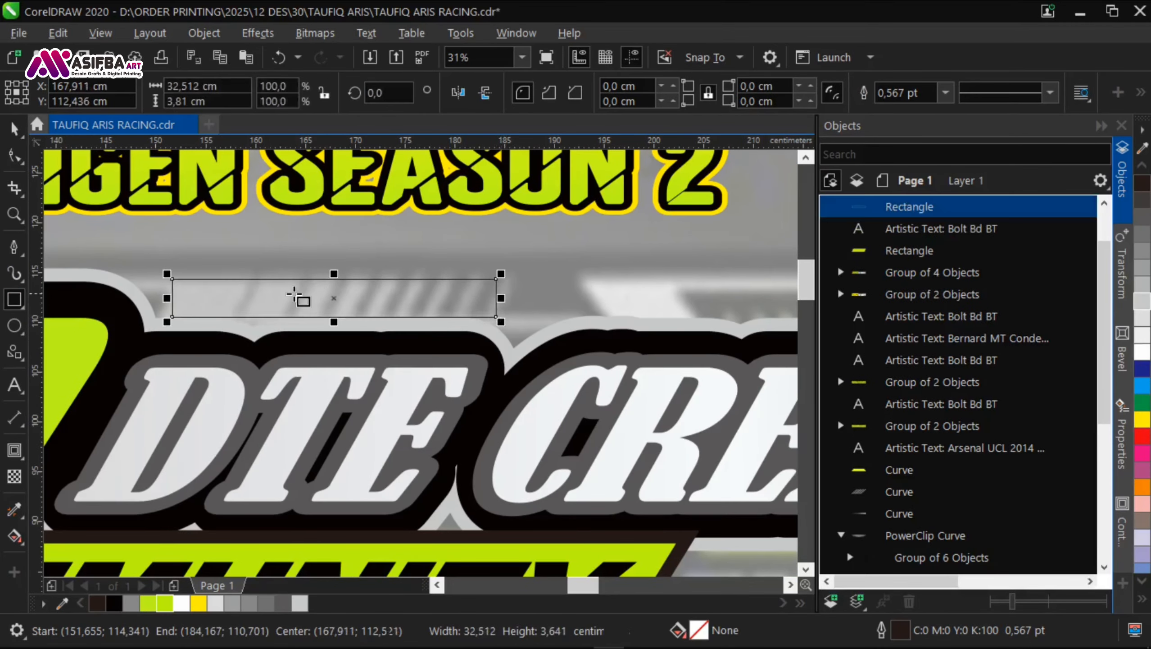
click(215, 604)
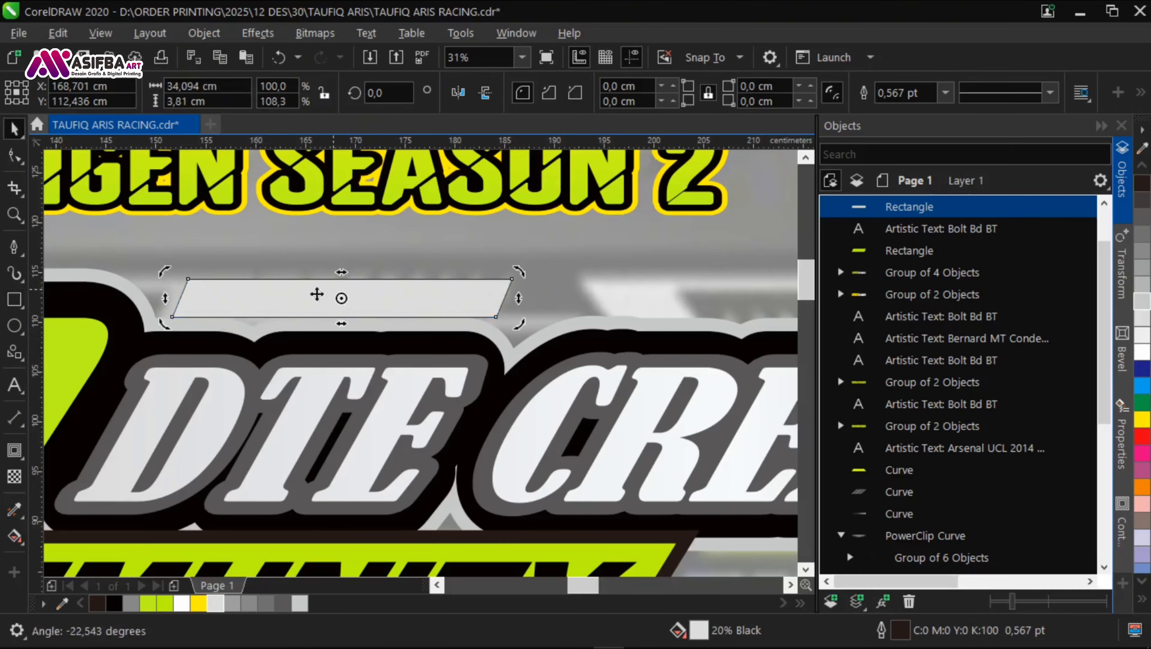
Step: Skew the grey rectangle into a parallelogram about 34.8 cm wide and reduce its height to about 3.4 cm
click(305, 290)
scroll(321, 317, up, 1)
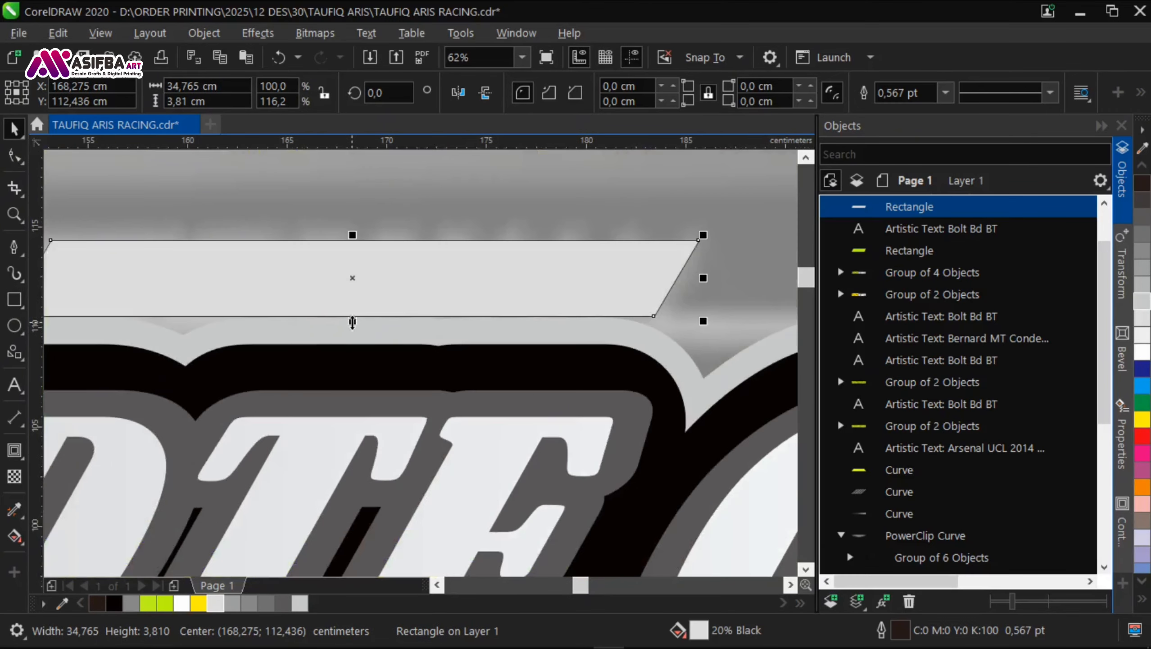
drag(353, 322, 244, 310)
Step: Duplicate the grey parallelogram and shrink the copy to a thin bar about 14.3 cm wide at the original's upper left end
scroll(353, 313, down, 2)
scroll(263, 298, up, 2)
right_click(243, 310)
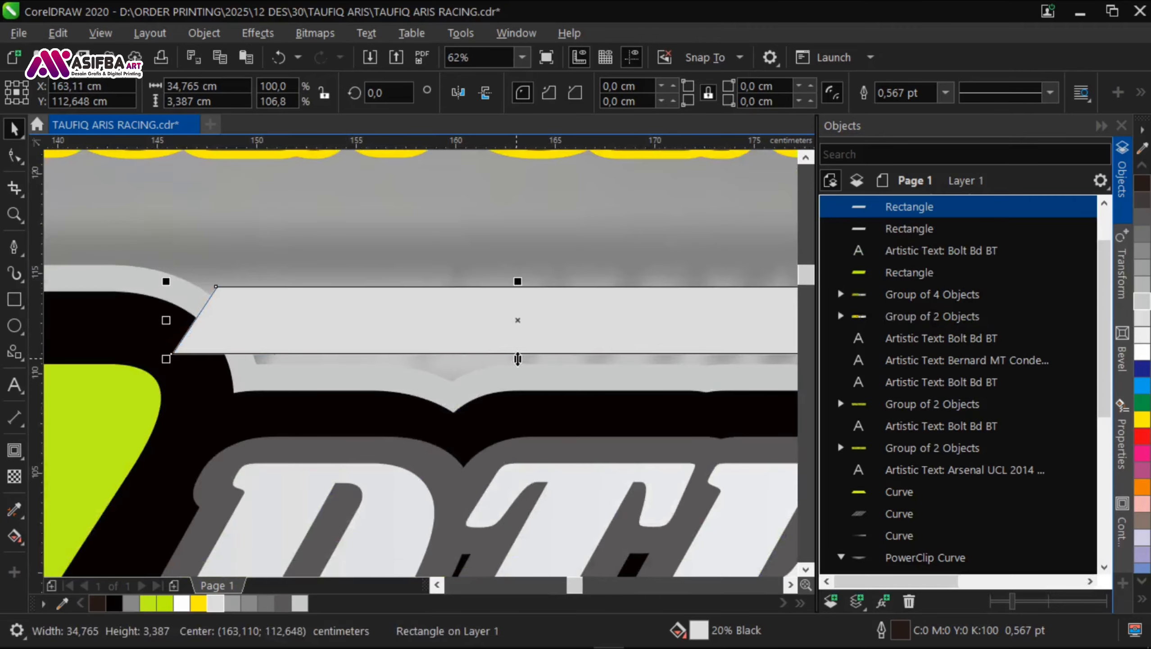
drag(517, 358, 310, 310)
scroll(158, 315, down, 1)
scroll(210, 304, up, 1)
drag(260, 337, 259, 328)
shift+click(414, 342)
scroll(258, 384, down, 3)
key(Escape)
scroll(306, 395, up, 2)
Step: Copy the thin bar to the lower right end of the grey parallelogram and adjust the bars' positions along it
drag(122, 336, 448, 332)
right_click(449, 332)
shift+click(159, 330)
scroll(68, 313, up, 2)
scroll(191, 322, down, 1)
drag(182, 319, 256, 320)
Step: Try welding the three grey bars above DTE into one shape without an outline, and undo it
scroll(95, 363, down, 1)
shift+click(254, 356)
shift+click(530, 359)
click(554, 96)
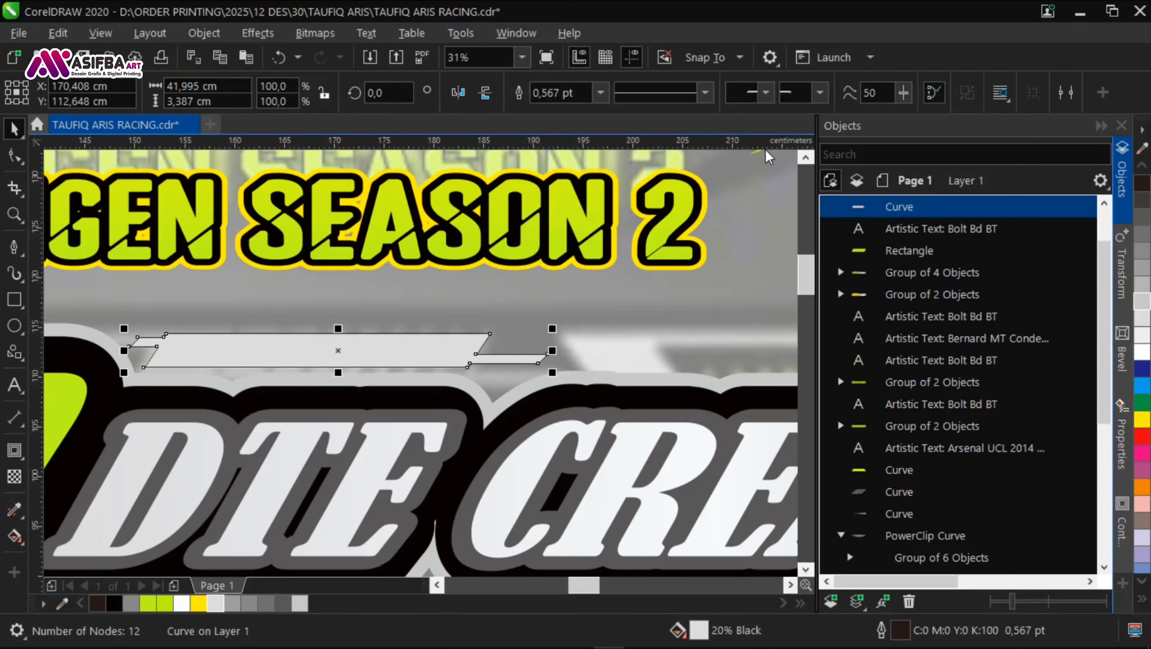
click(600, 93)
click(589, 114)
scroll(244, 329, down, 2)
drag(743, 381, 712, 347)
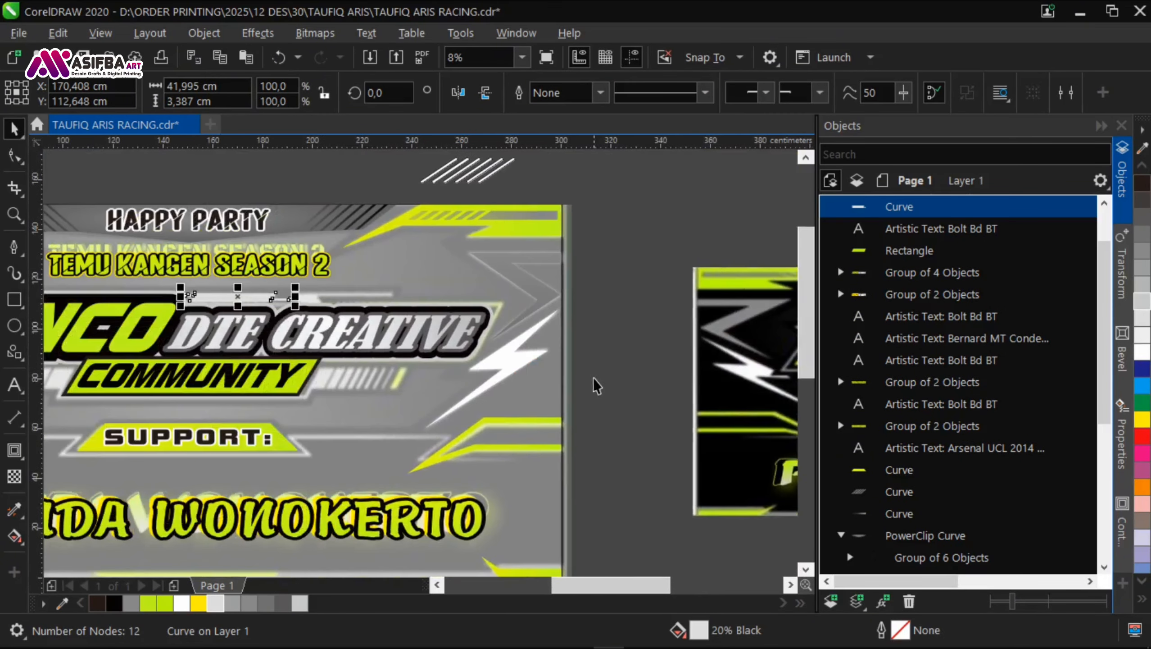
click(595, 381)
scroll(180, 296, up, 3)
click(269, 304)
key(ctrl+z)
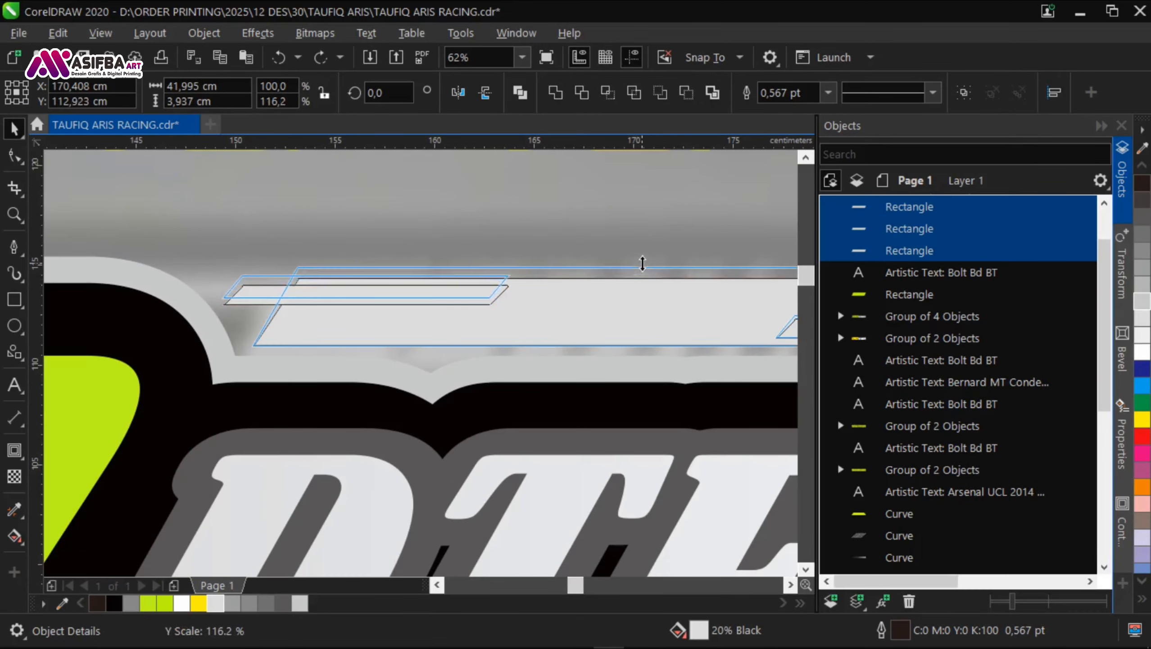
Step: Stretch the three grey bars to about 3.9 cm high overall and align the upper left thin bar's top with the main bar
drag(642, 264, 642, 263)
click(517, 382)
click(359, 291)
shift+click(354, 312)
key(t)
scroll(327, 336, down, 1)
click(355, 376)
click(321, 310)
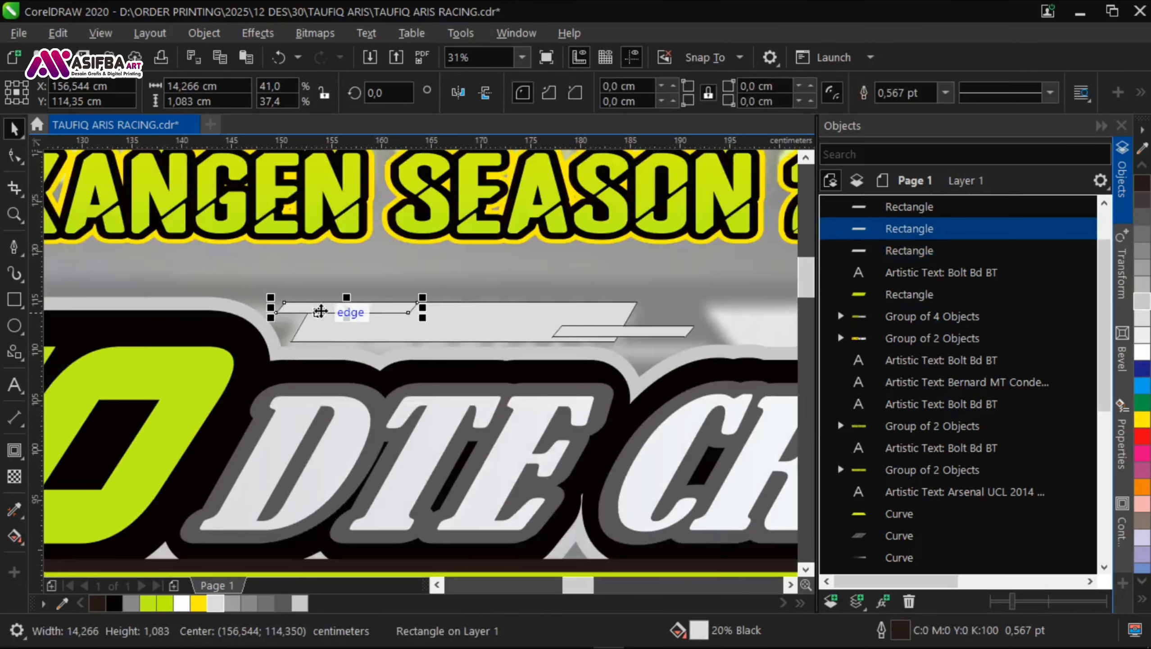
Step: Nudge the thin bars along the main grey bar and align the lower right thin bar's bottom edge with it
scroll(321, 312, up, 1)
drag(401, 315, 392, 316)
drag(564, 333, 398, 320)
shift+click(397, 320)
scroll(397, 318, down, 1)
click(629, 327)
shift+click(450, 320)
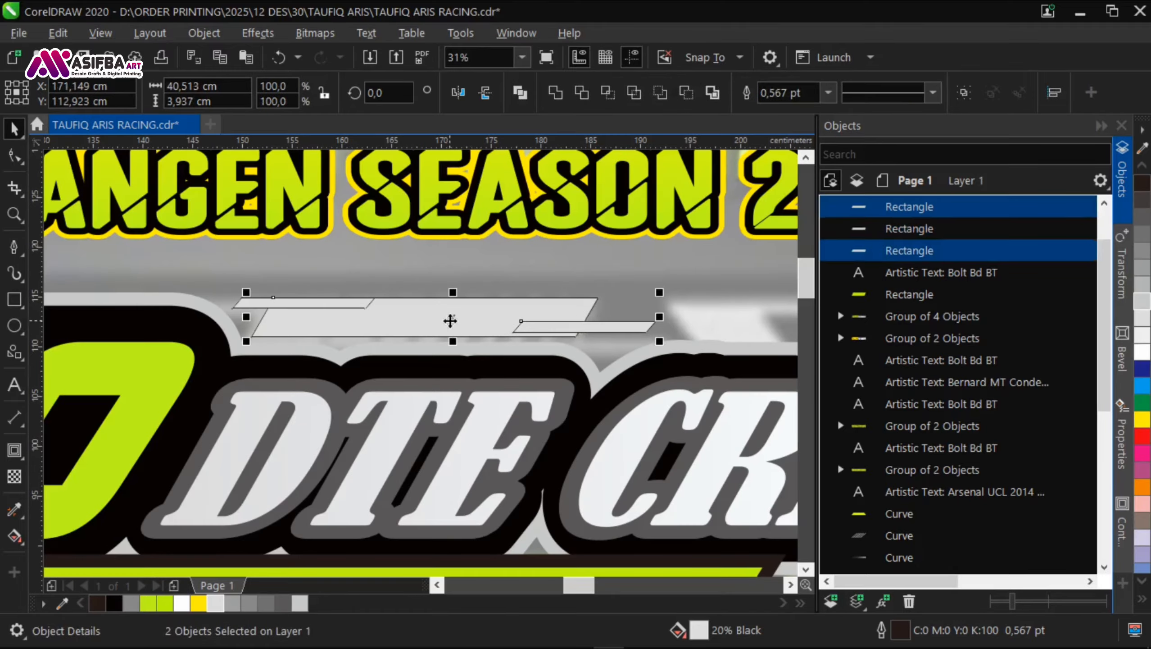
key(b)
scroll(409, 355, down, 1)
scroll(397, 350, up, 1)
Step: Weld the three grey bars into one shape, remove its outline and save the document
shift+click(258, 319)
key(w)
scroll(324, 320, down, 1)
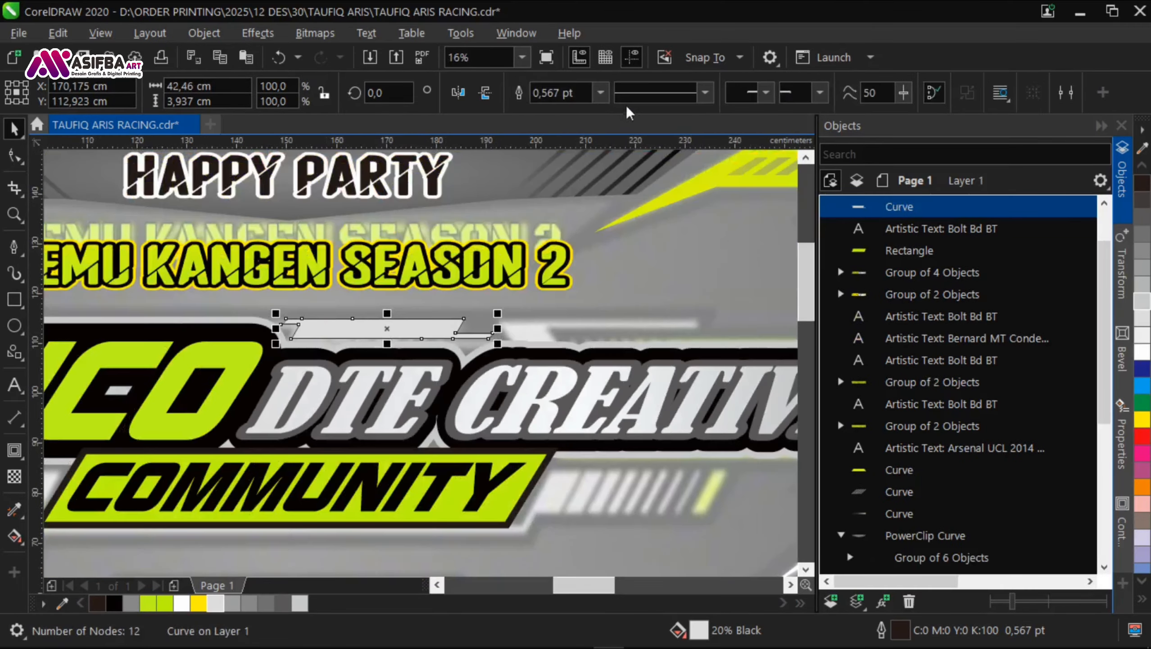
scroll(524, 448, down, 2)
click(524, 449)
Step: Place a copy of the white diagonal stripes from above the banner over the grey bar shape above DTE
scroll(355, 255, up, 2)
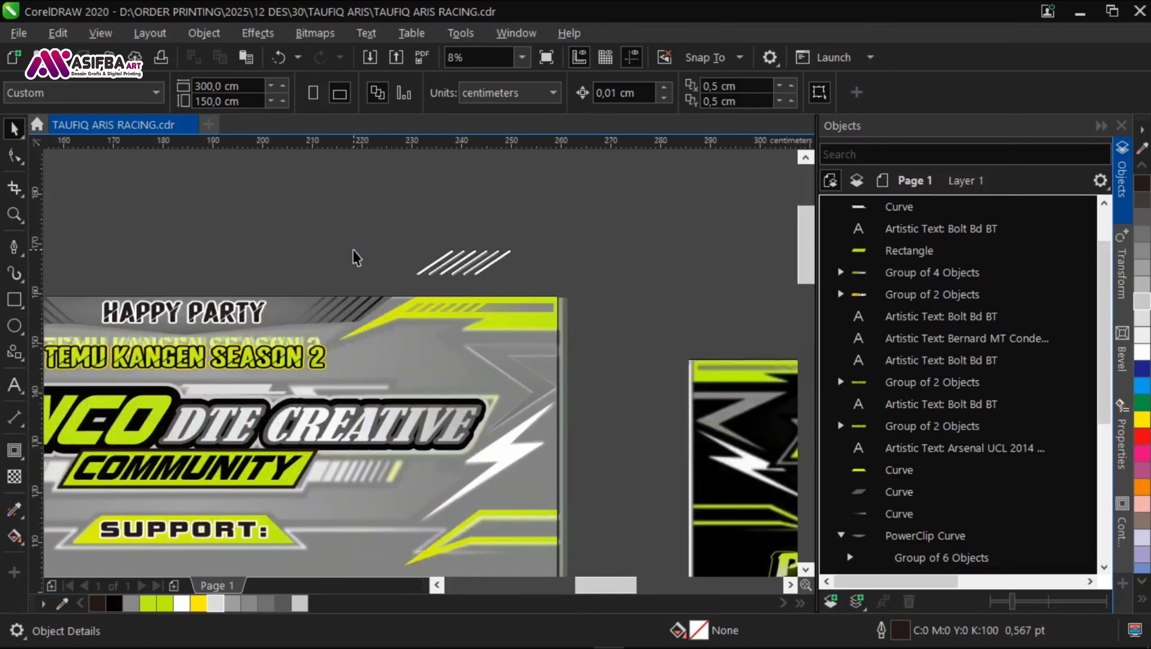
drag(551, 285, 151, 461)
scroll(214, 372, down, 1)
scroll(150, 446, up, 1)
right_click(151, 460)
scroll(151, 384, down, 1)
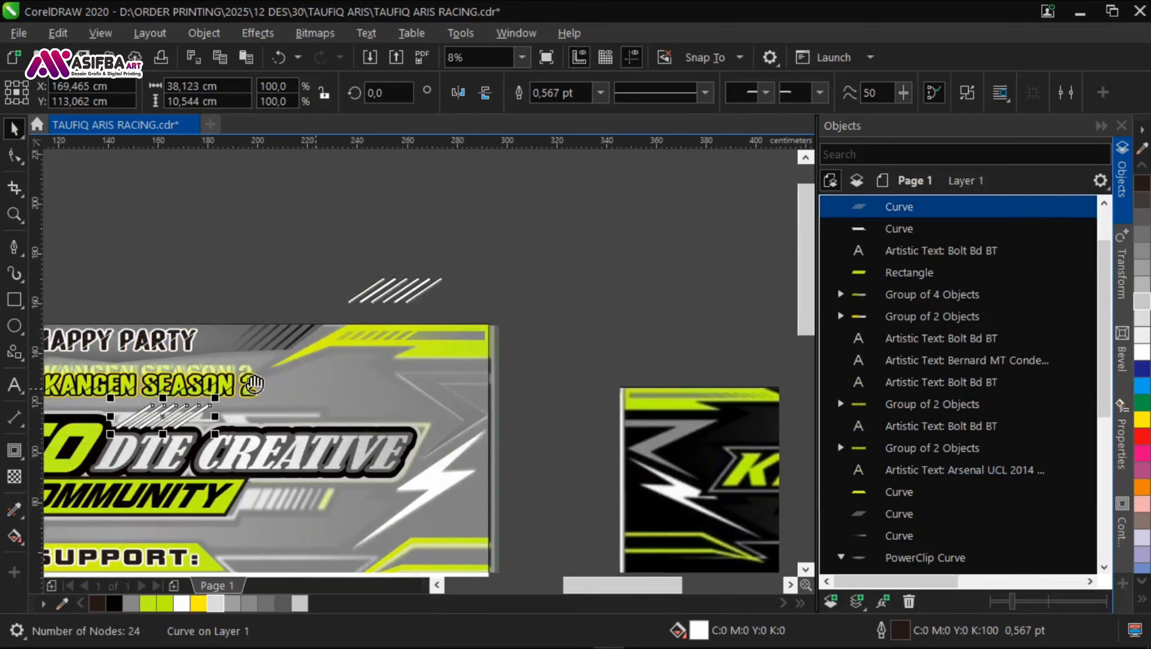
Step: Skew the welded grey bar shape to about 41.8 cm wide so its ends follow the reference's slant
drag(500, 391, 772, 260)
scroll(453, 276, up, 2)
click(545, 329)
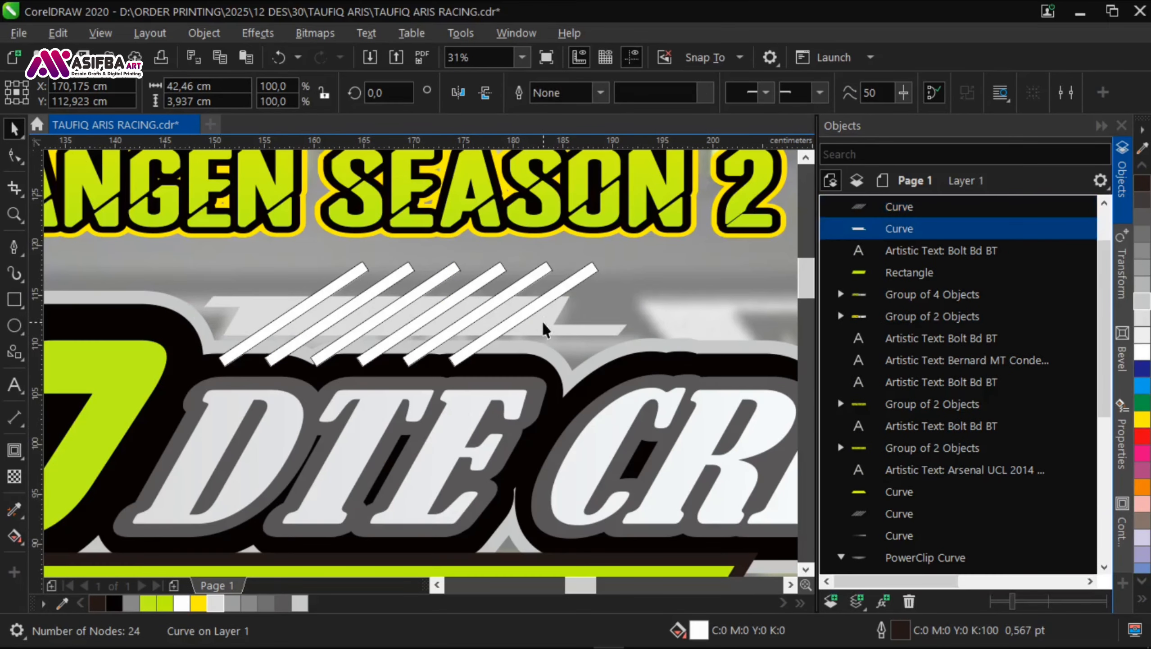
drag(440, 298, 441, 297)
click(477, 347)
scroll(489, 340, up, 1)
drag(475, 355, 493, 370)
double_click(563, 320)
drag(391, 253, 391, 252)
scroll(591, 322, down, 1)
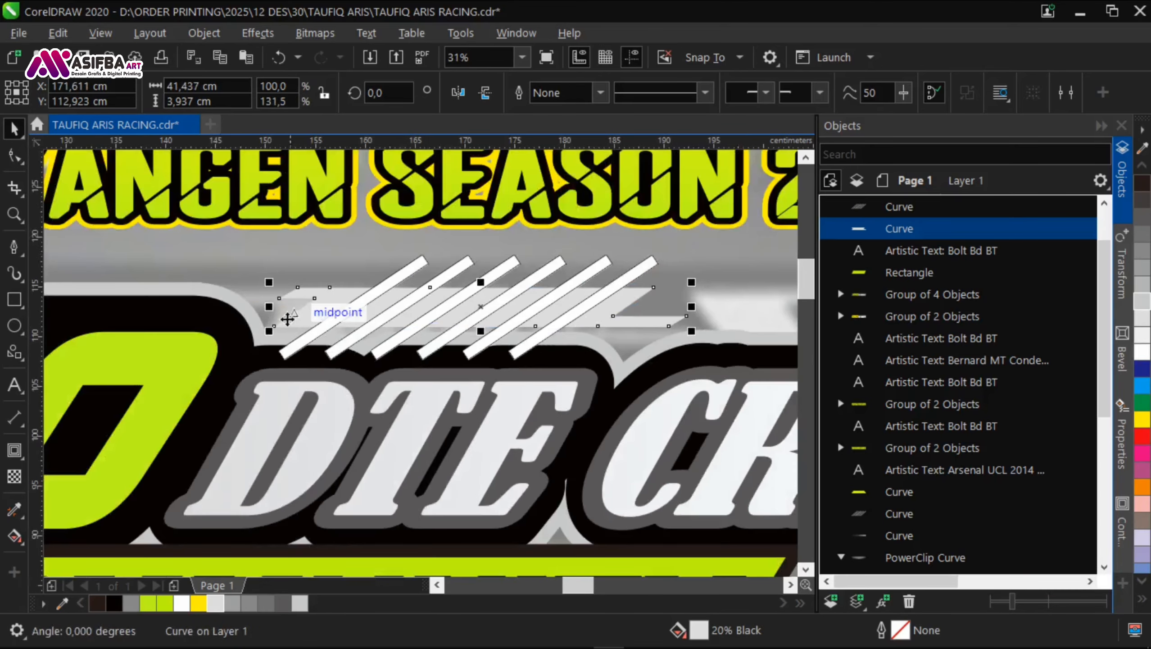
scroll(262, 304, up, 1)
drag(257, 311, 277, 304)
Step: Position the copied white diagonal stripes across the middle of the grey bar shape
drag(462, 347, 417, 353)
scroll(363, 345, down, 1)
click(435, 365)
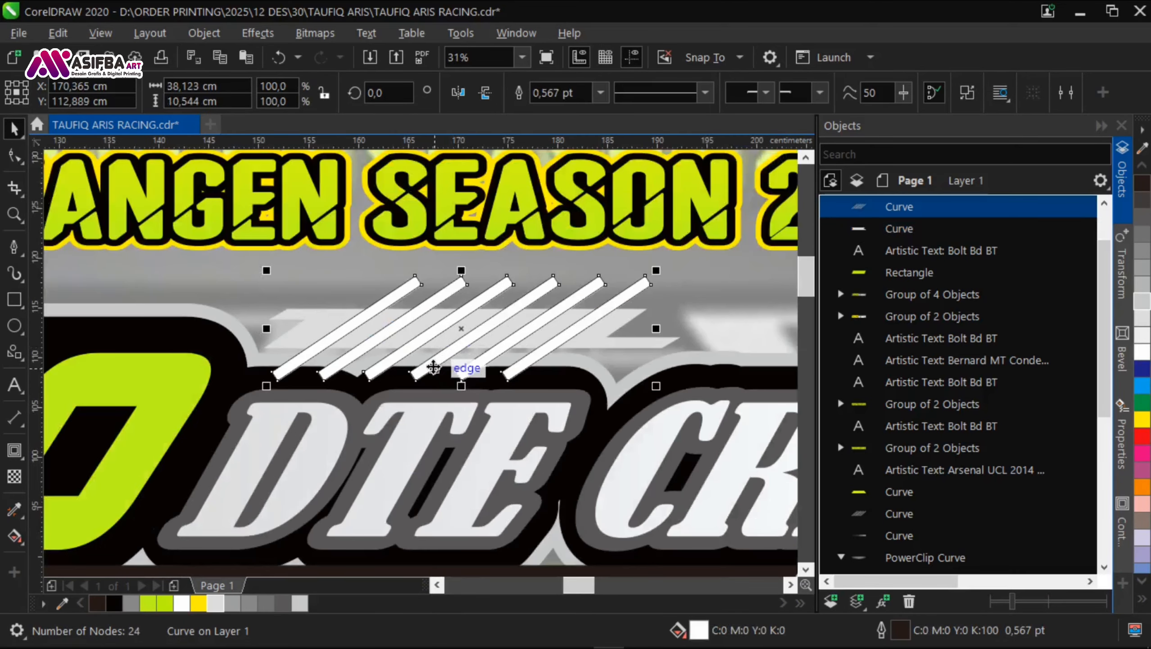
scroll(567, 342, up, 1)
drag(542, 340, 561, 341)
Step: Trim the grey bar shape with the white diagonal stripes and delete the stripe copy
scroll(675, 322, down, 1)
shift+click(359, 319)
key(alt+t)
click(550, 287)
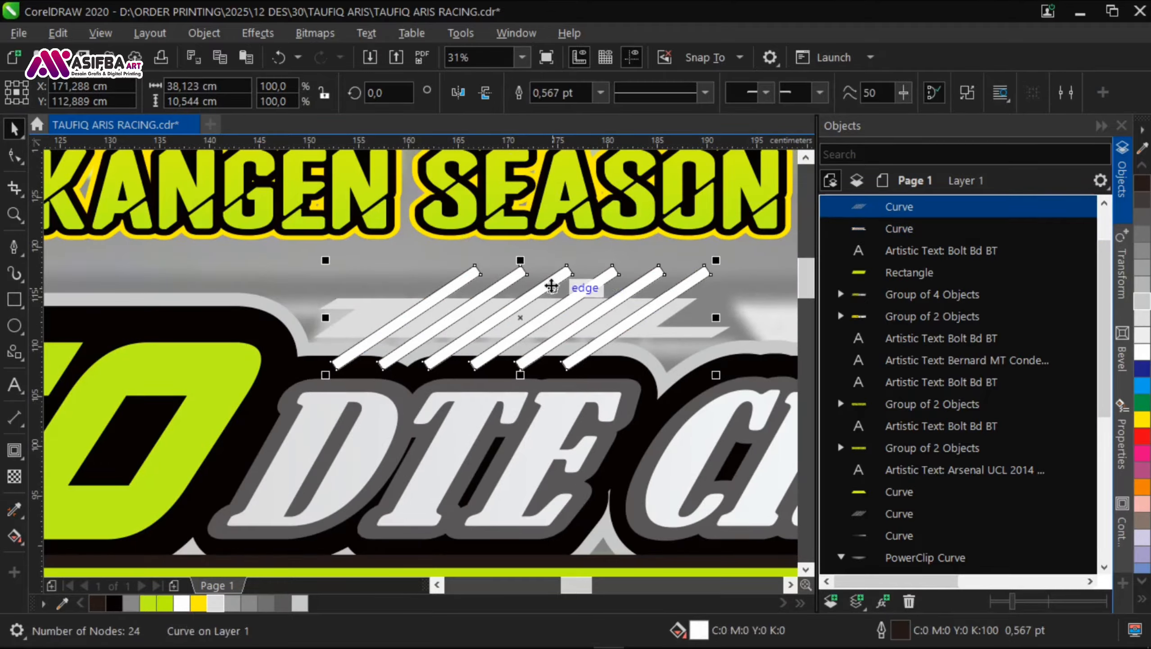
key(Delete)
scroll(365, 324, down, 2)
scroll(356, 334, down, 1)
scroll(358, 329, up, 2)
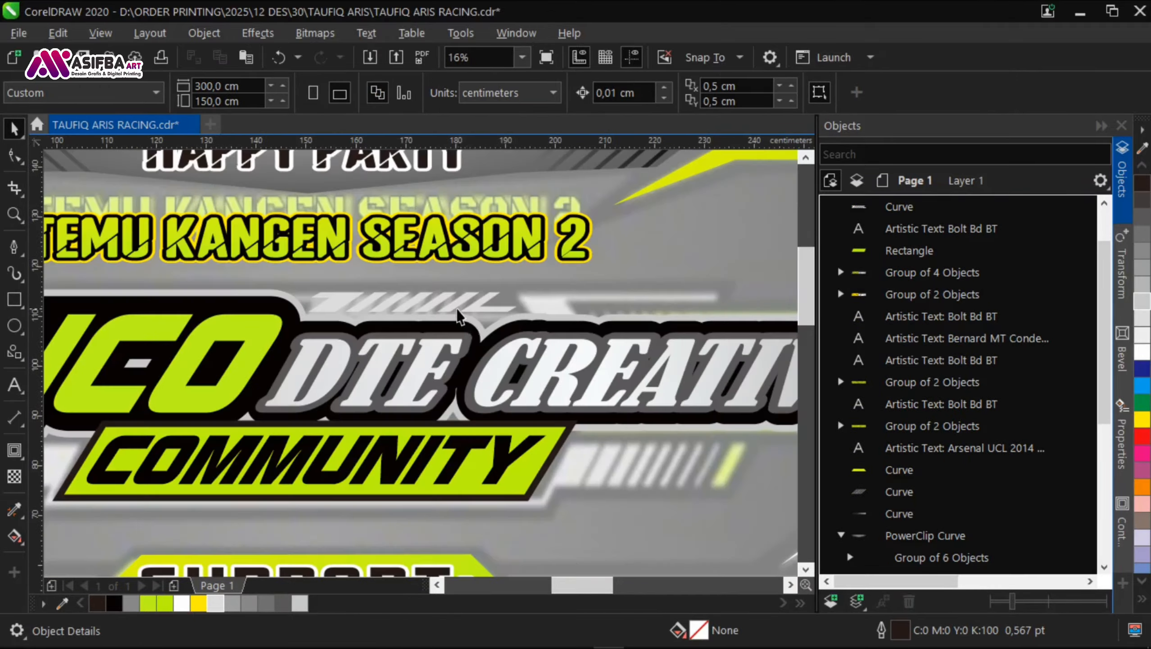
Step: Apply a gradient transparency along the length of the striped grey bar shape and save the document
click(461, 309)
click(13, 478)
scroll(454, 275, up, 1)
drag(327, 327, 605, 351)
drag(414, 361, 219, 334)
key(space)
scroll(373, 351, down, 2)
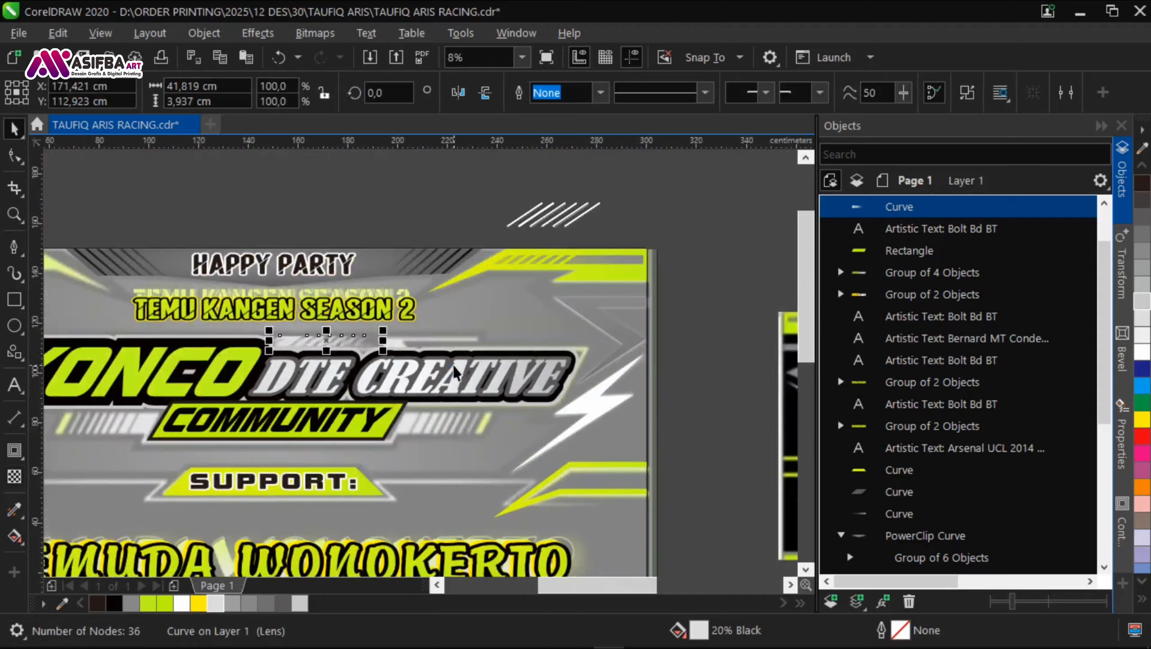
key(ctrl+s)
click(722, 419)
Step: Trace the six-node light bar above CREATIVE with the Pen tool, about 40.7 cm wide and 5 cm high, with white fill and outline
scroll(390, 344, up, 3)
click(14, 248)
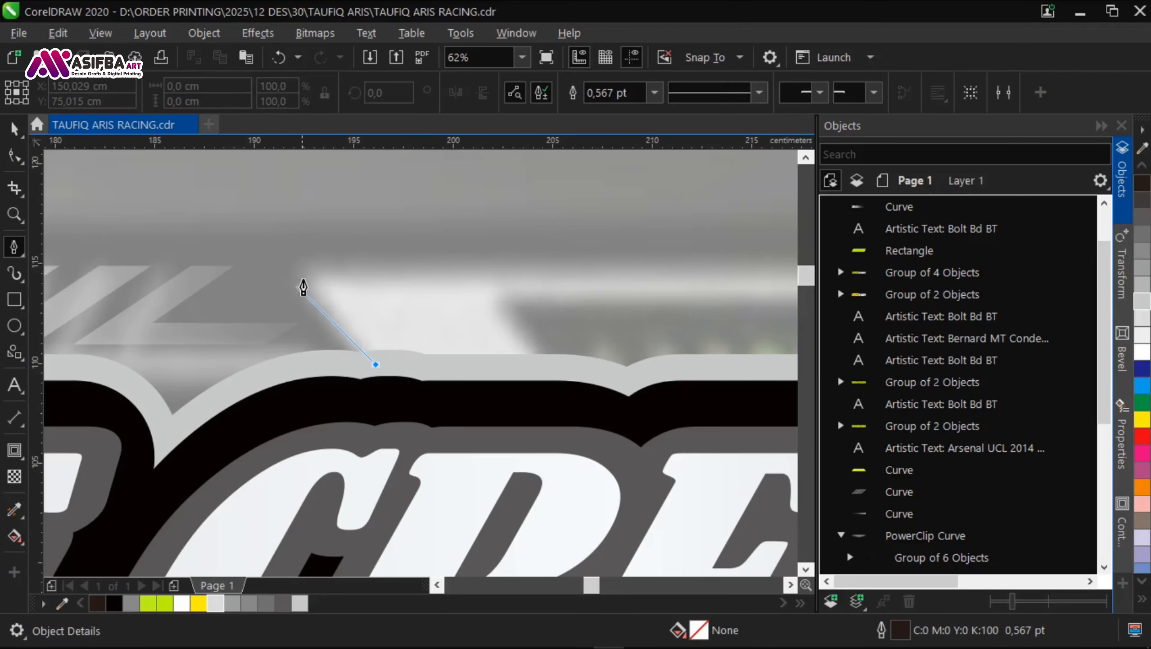
click(303, 287)
scroll(620, 287, right, 5)
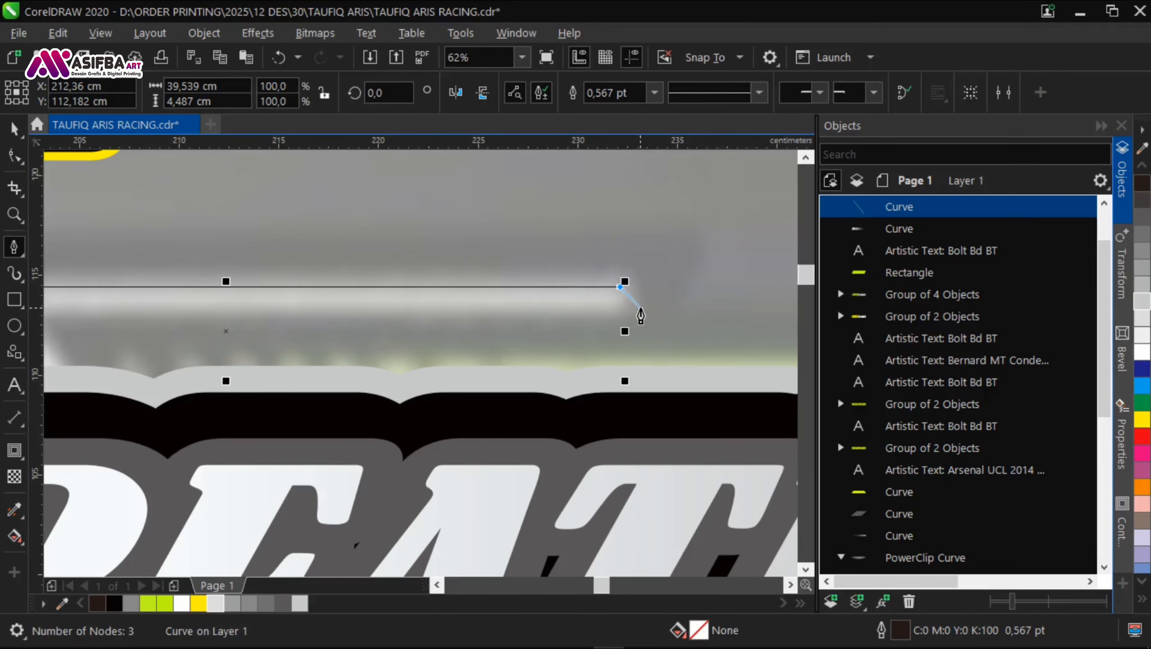
click(641, 316)
scroll(499, 314, left, 5)
click(331, 298)
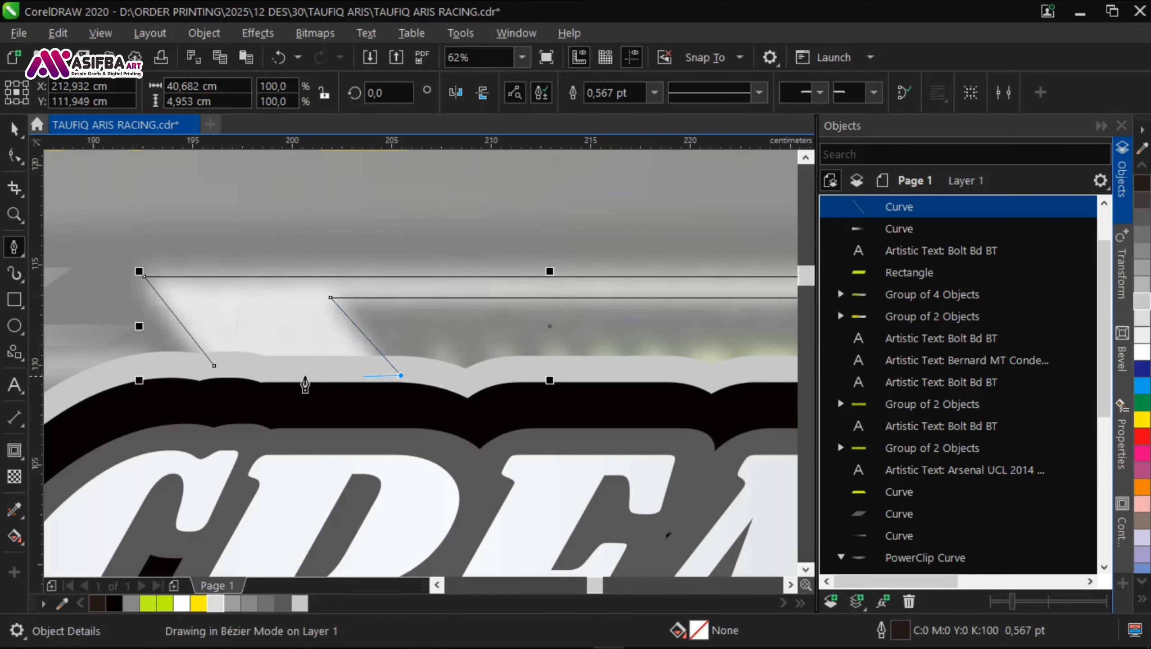
click(1142, 352)
right_click(1142, 353)
scroll(238, 299, down, 4)
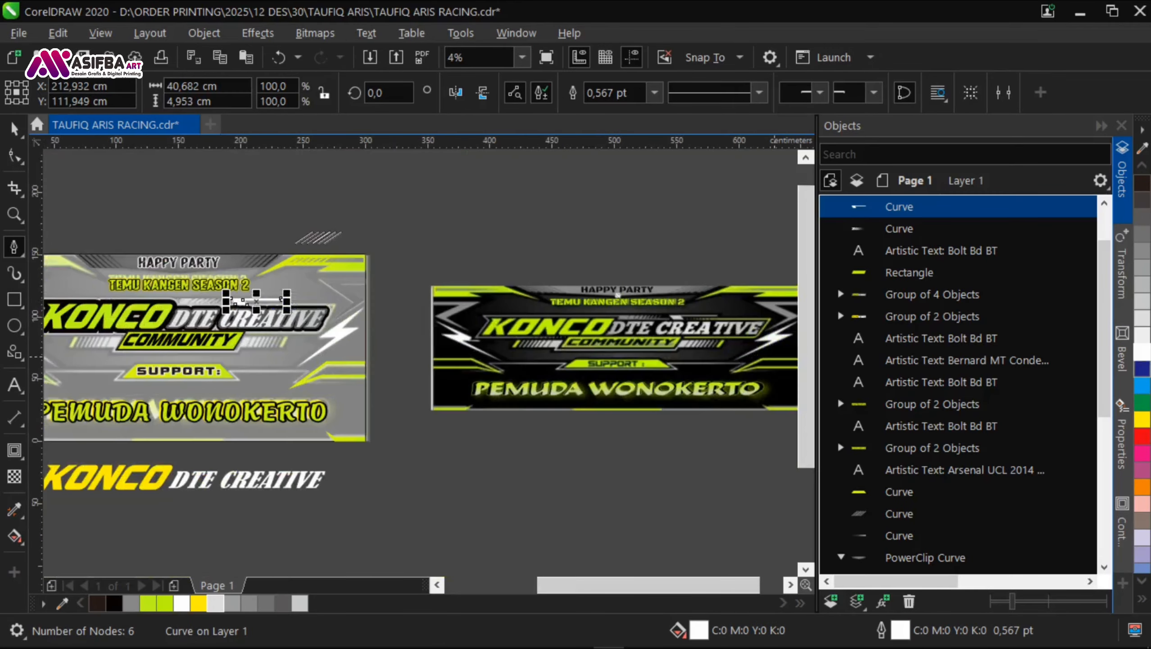
Step: Recolour the traced bar above CREATIVE light grey and bring the KONCO DTE CREATIVE lettering group to the front
click(1144, 321)
click(1143, 320)
scroll(262, 308, up, 2)
key(space)
click(462, 360)
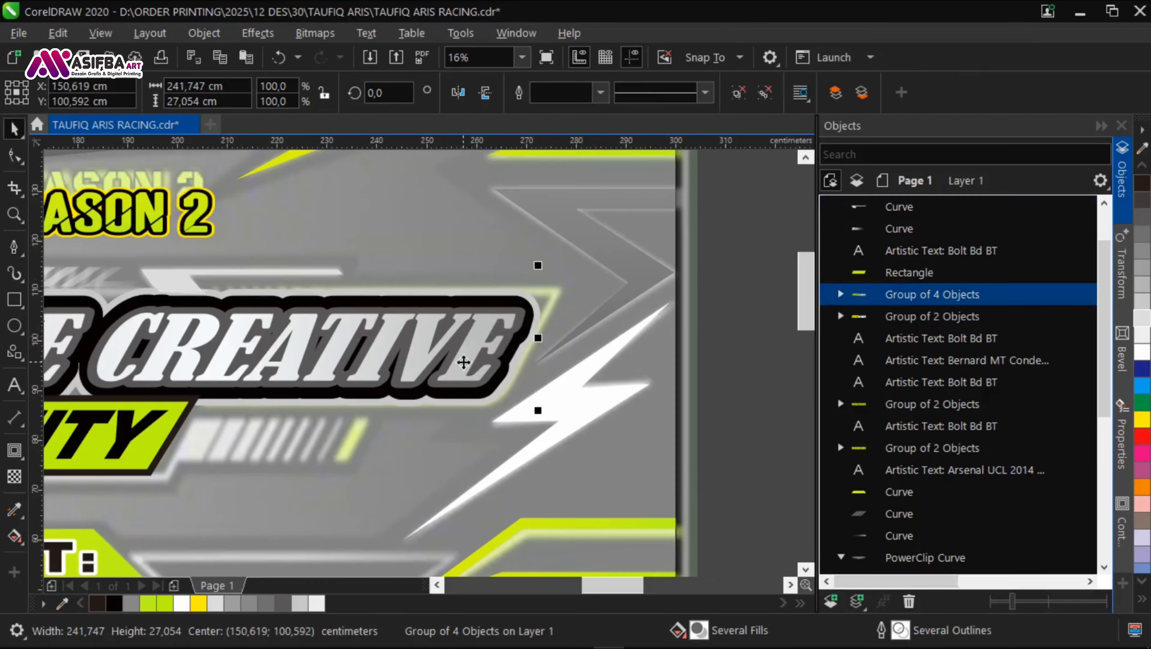
key(shift+Page_Up)
Step: Group the COMMUNITY text with its lime plate in front of the main lettering and save the document
scroll(532, 334, down, 2)
scroll(526, 398, up, 2)
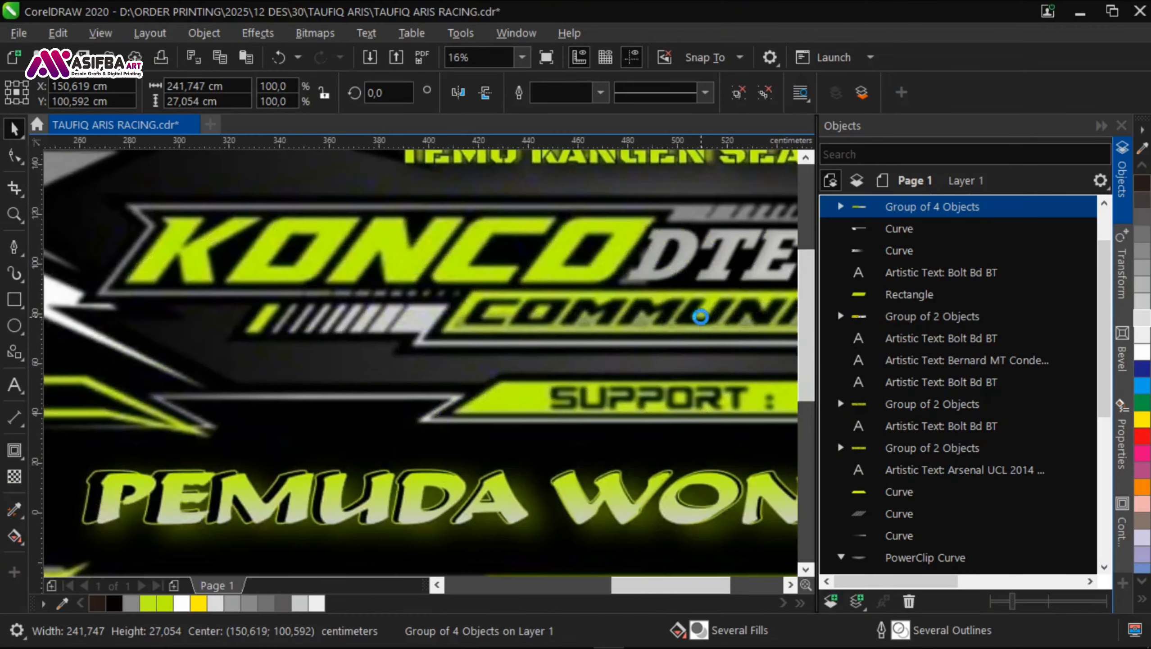
scroll(631, 391, down, 2)
drag(409, 352, 254, 314)
key(ctrl+g)
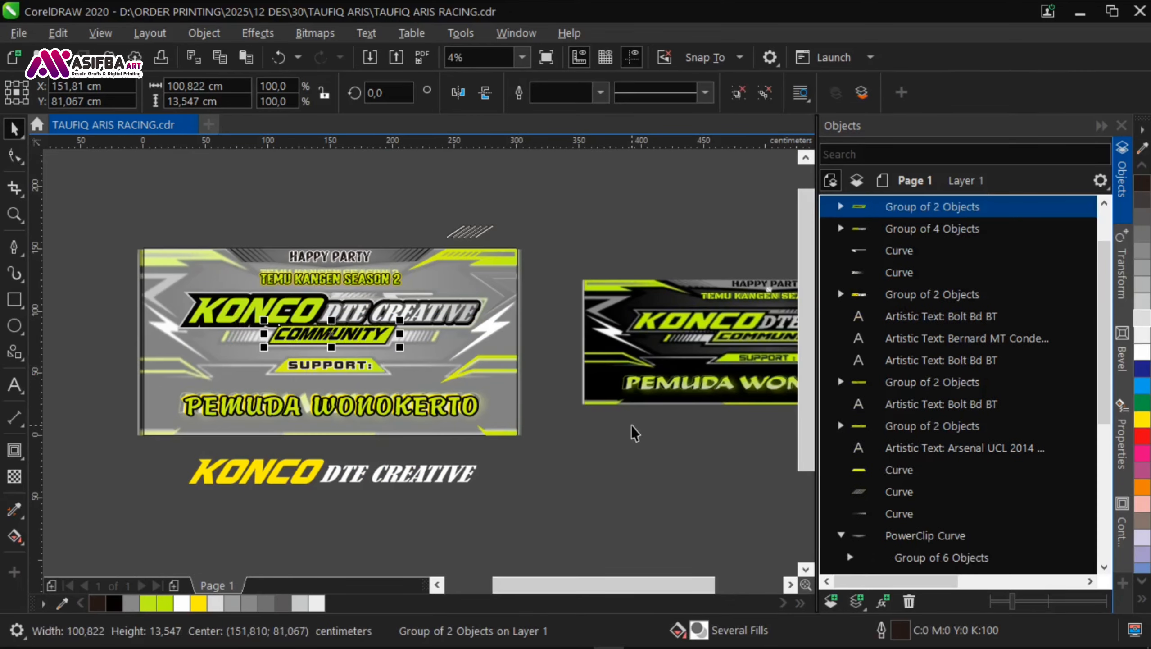
click(632, 429)
scroll(411, 336, up, 5)
scroll(424, 323, down, 2)
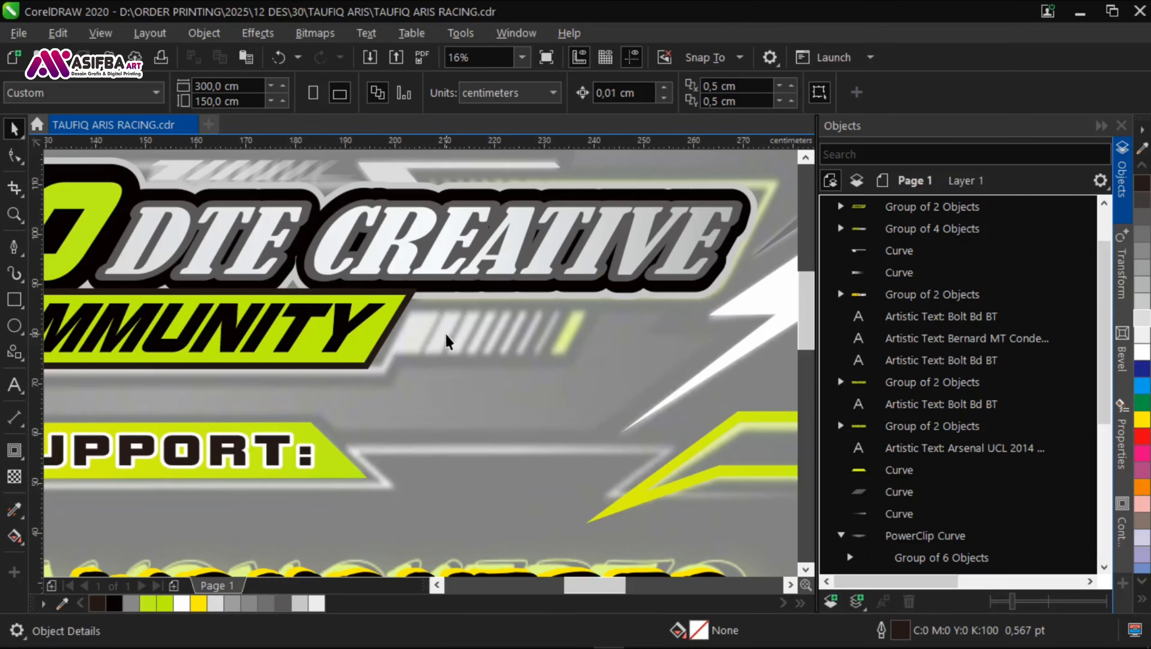
scroll(388, 365, down, 1)
key(F6)
scroll(307, 362, down, 1)
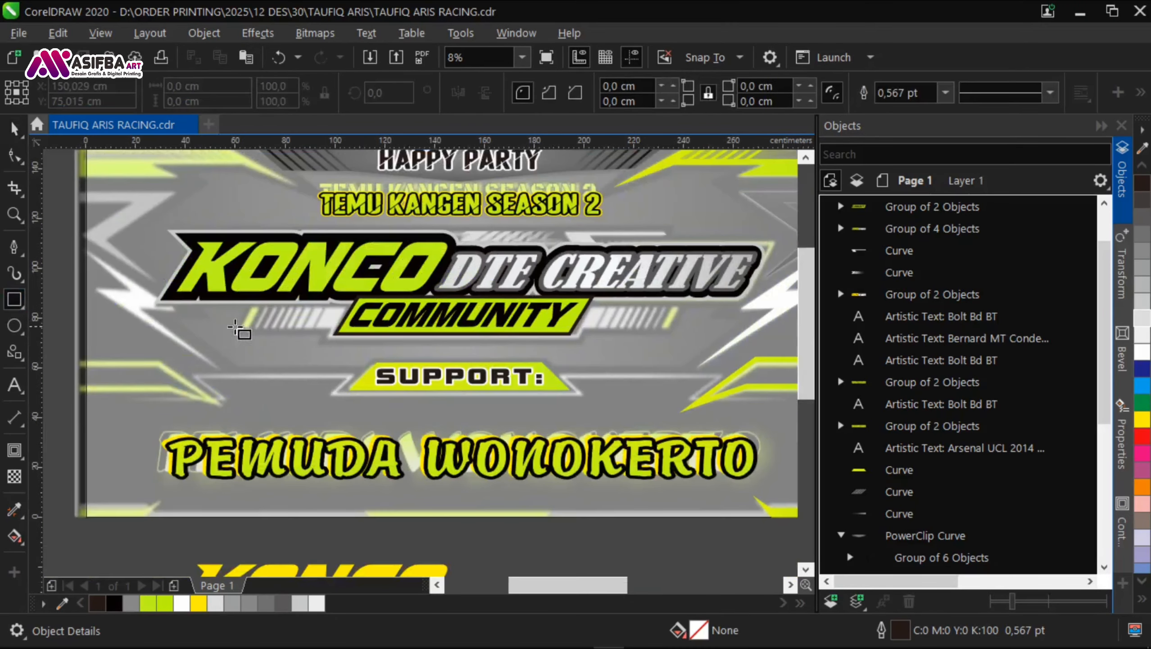
drag(463, 334, 671, 328)
key(ctrl+z)
key(space)
Step: Ungroup the COMMUNITY badge and add a one-step outside contour of 2.54 cm to its lime plate
click(433, 334)
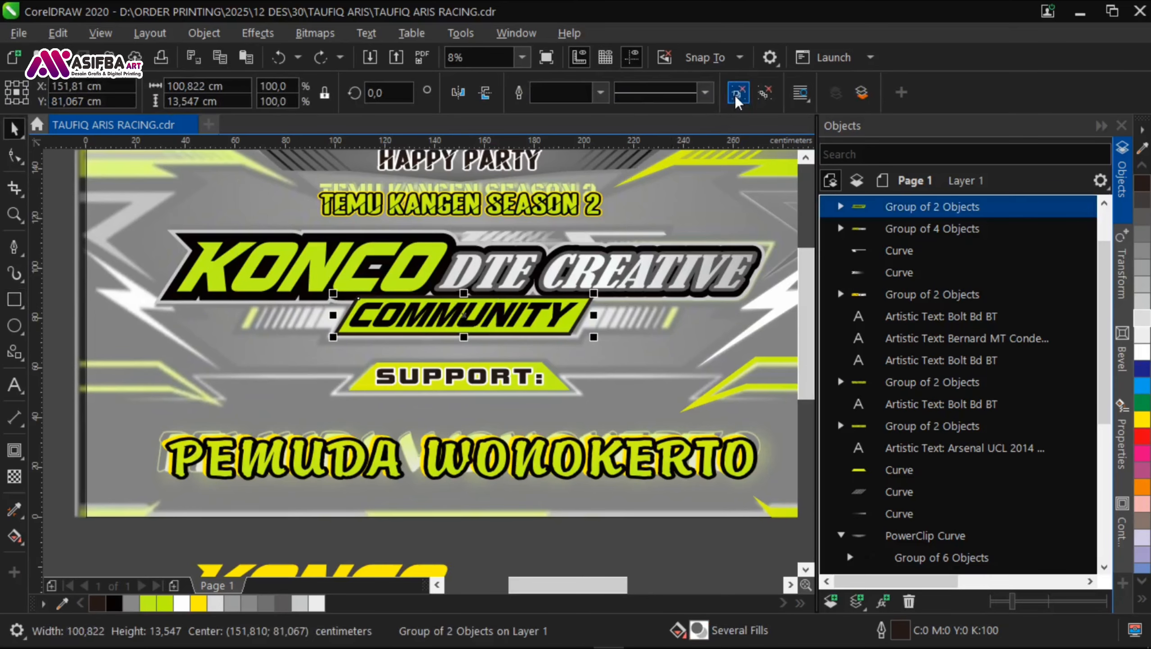
click(737, 96)
scroll(544, 386, down, 1)
scroll(564, 441, up, 1)
click(564, 442)
scroll(459, 284, up, 1)
click(464, 265)
scroll(464, 266, down, 1)
scroll(453, 187, up, 1)
key(ctrl+F9)
scroll(438, 261, up, 1)
drag(441, 299, 437, 272)
scroll(329, 309, down, 1)
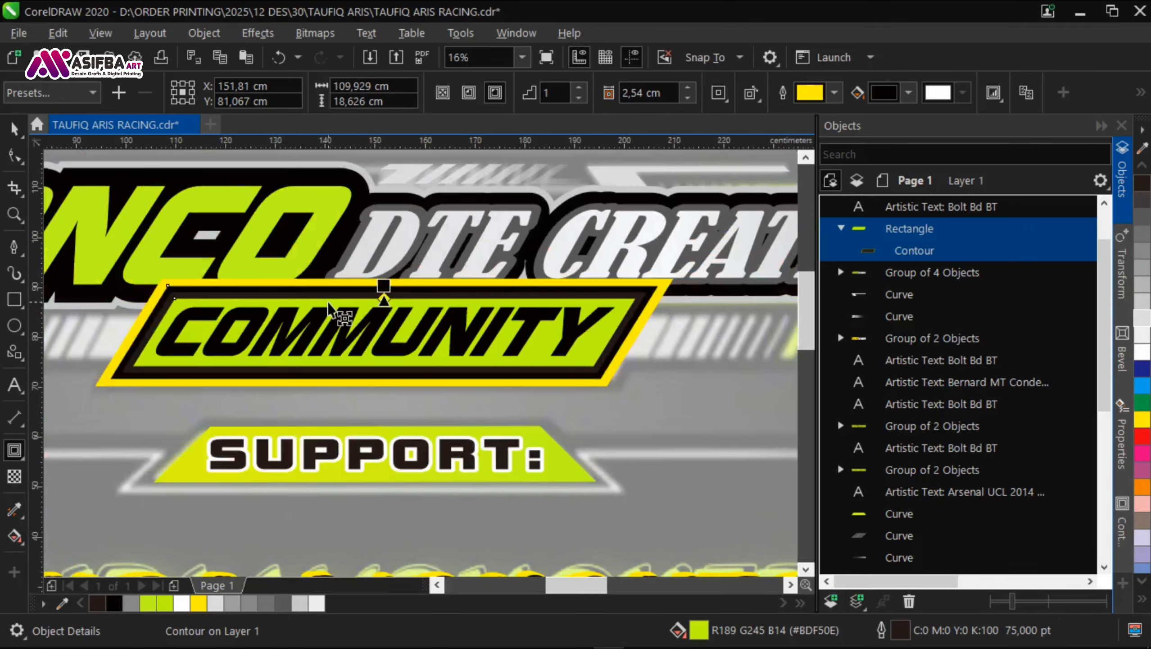
Step: Break the contour apart from the COMMUNITY plate, remove its outline and fill it white
key(ctrl+k)
key(space)
shift+click(409, 322)
drag(384, 331, 391, 400)
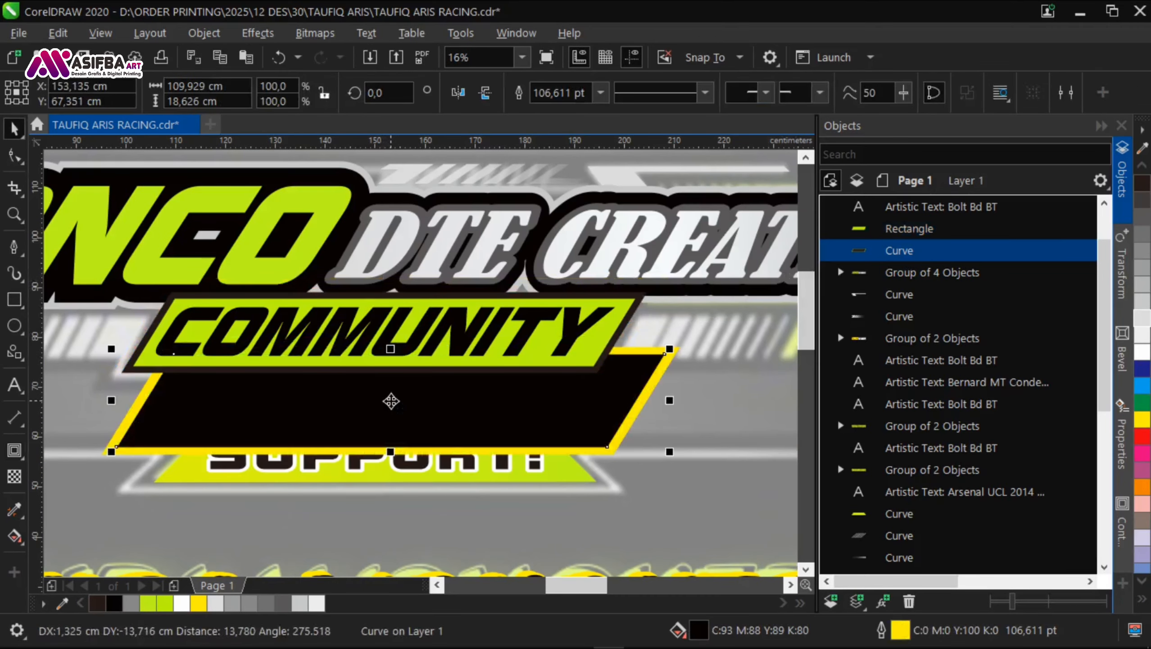
key(ctrl+z)
click(601, 93)
click(548, 113)
click(1143, 351)
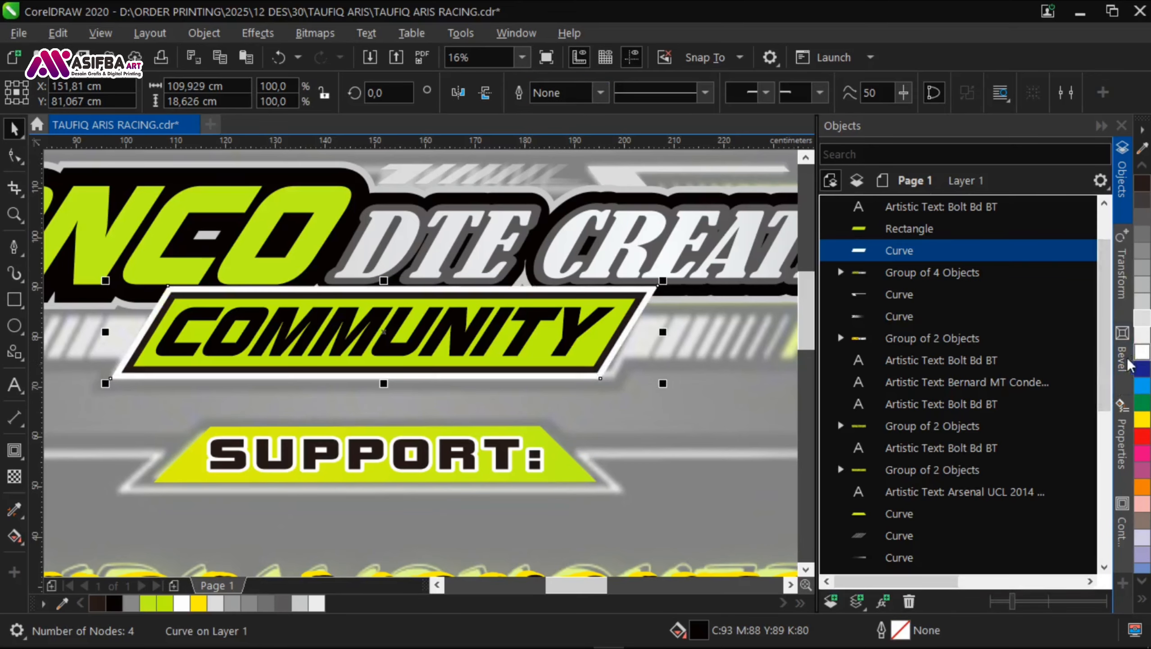
Step: Draw a rectangle over the striped bar right of COMMUNITY and skew it into a parallelogram about 51 cm wide and 9 cm high
scroll(379, 313, down, 1)
click(751, 341)
scroll(514, 288, up, 2)
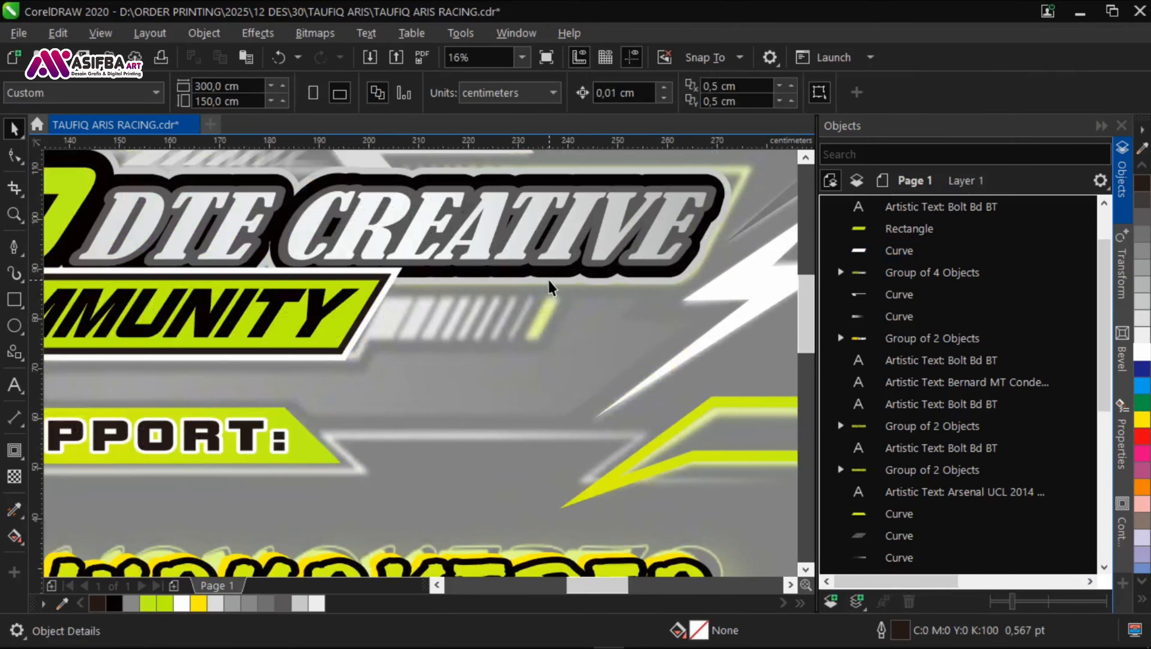
key(F6)
drag(269, 284, 695, 374)
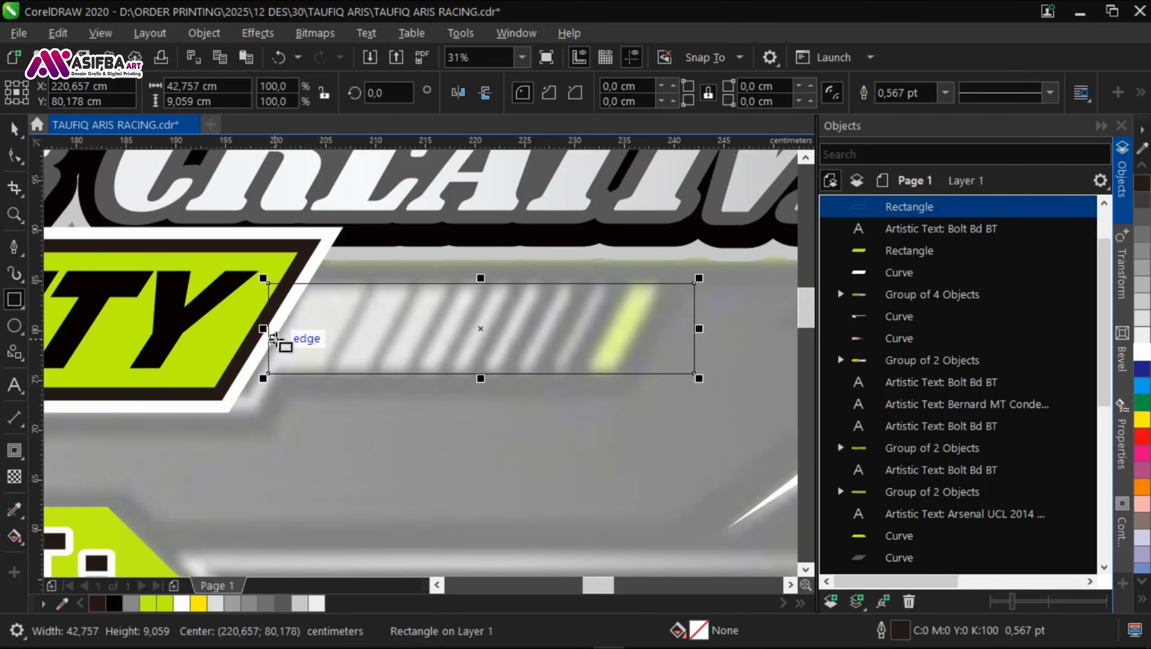
drag(264, 328, 221, 328)
key(space)
click(460, 329)
drag(457, 380, 398, 373)
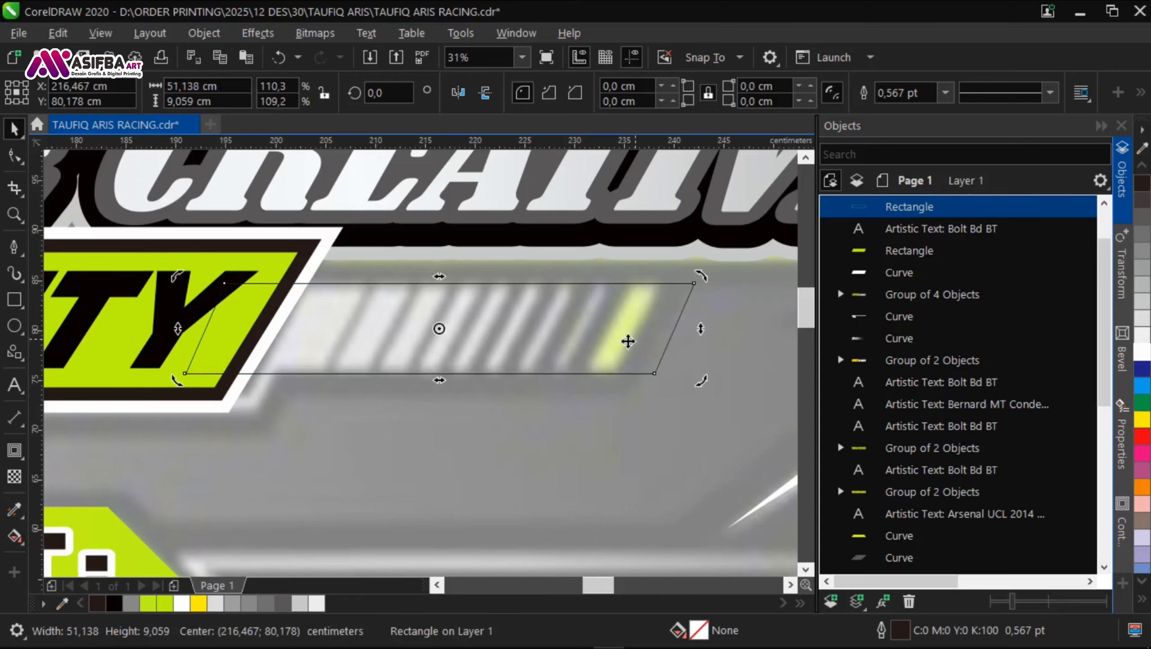
drag(626, 333, 595, 330)
scroll(395, 280, up, 1)
Step: Draw a thin rectangle about 0.55 cm by 15.4 cm across the bar and rotate it to about 331.3 degrees along the first gap
drag(376, 245, 313, 387)
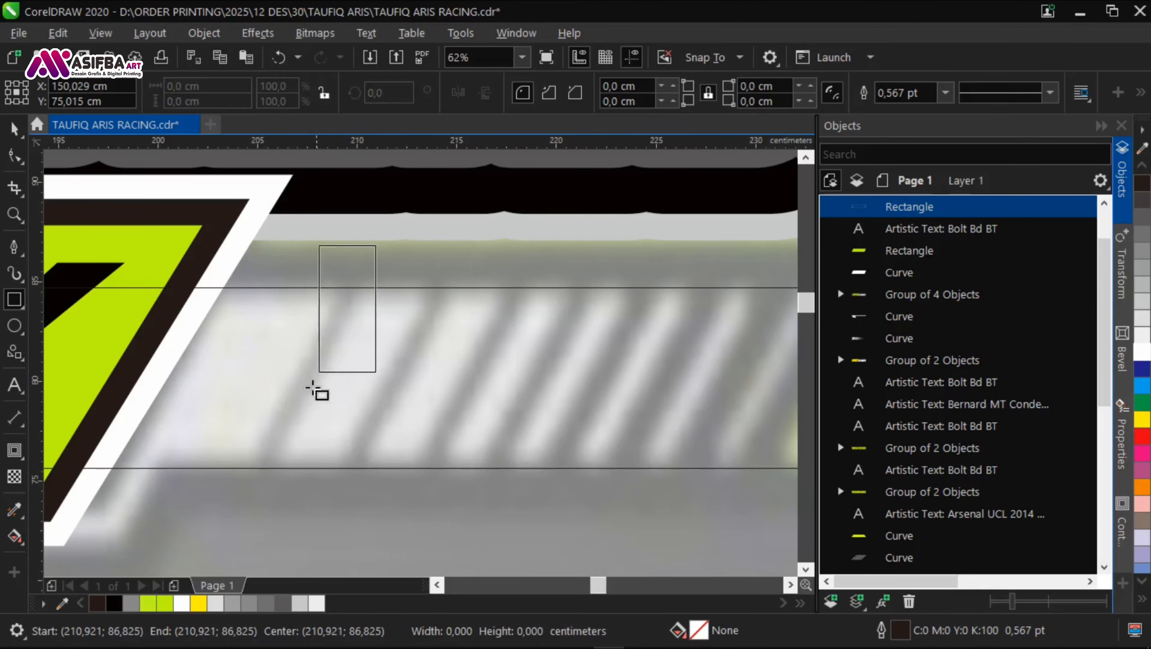
drag(365, 551, 364, 552)
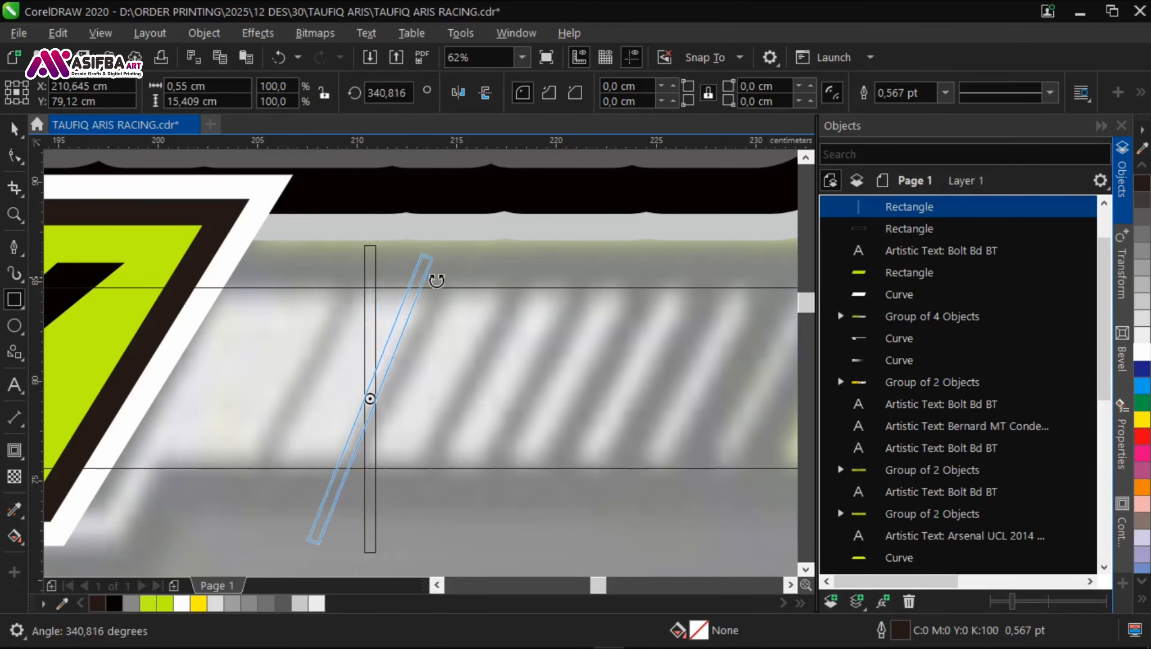
drag(437, 280, 442, 283)
drag(370, 398, 300, 400)
click(300, 399)
drag(367, 249, 390, 249)
click(304, 401)
drag(304, 402, 300, 394)
Step: Place copies of the thin slanted rectangle along the bar's next gaps, overlapping several copies at the fourth gap
drag(299, 394, 341, 383)
right_click(400, 380)
right_click(469, 389)
right_click(341, 383)
scroll(341, 383, up, 1)
drag(340, 385, 387, 391)
right_click(349, 390)
scroll(349, 389, up, 1)
right_click(387, 391)
scroll(373, 398, down, 1)
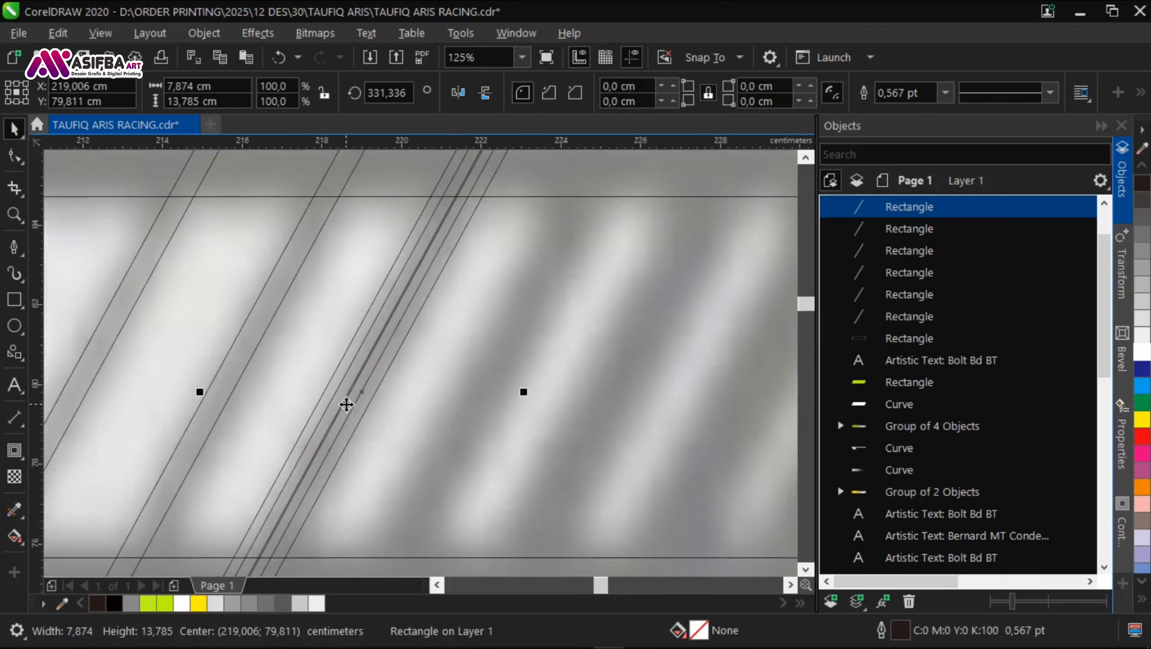
scroll(347, 398, down, 1)
Step: Weld the three overlapping slanted rectangles into a single wider stripe
shift+click(924, 253)
click(410, 301)
click(427, 265)
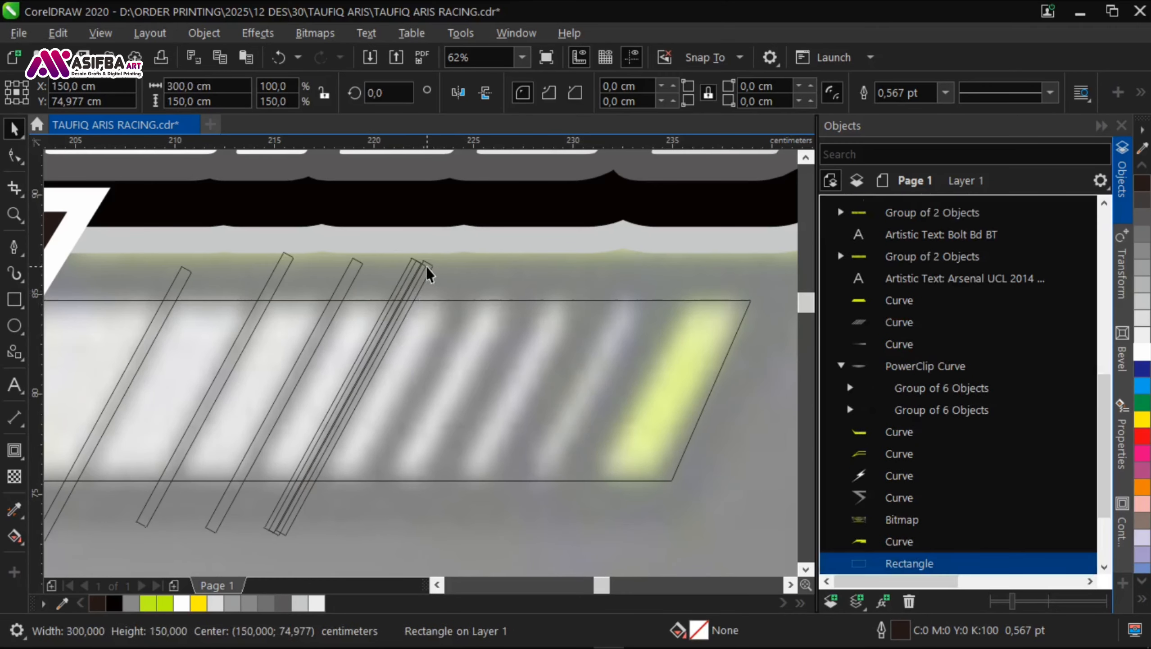
click(427, 264)
scroll(426, 265, up, 2)
scroll(420, 277, down, 4)
shift+click(927, 234)
shift+click(929, 253)
key(ctrl+w)
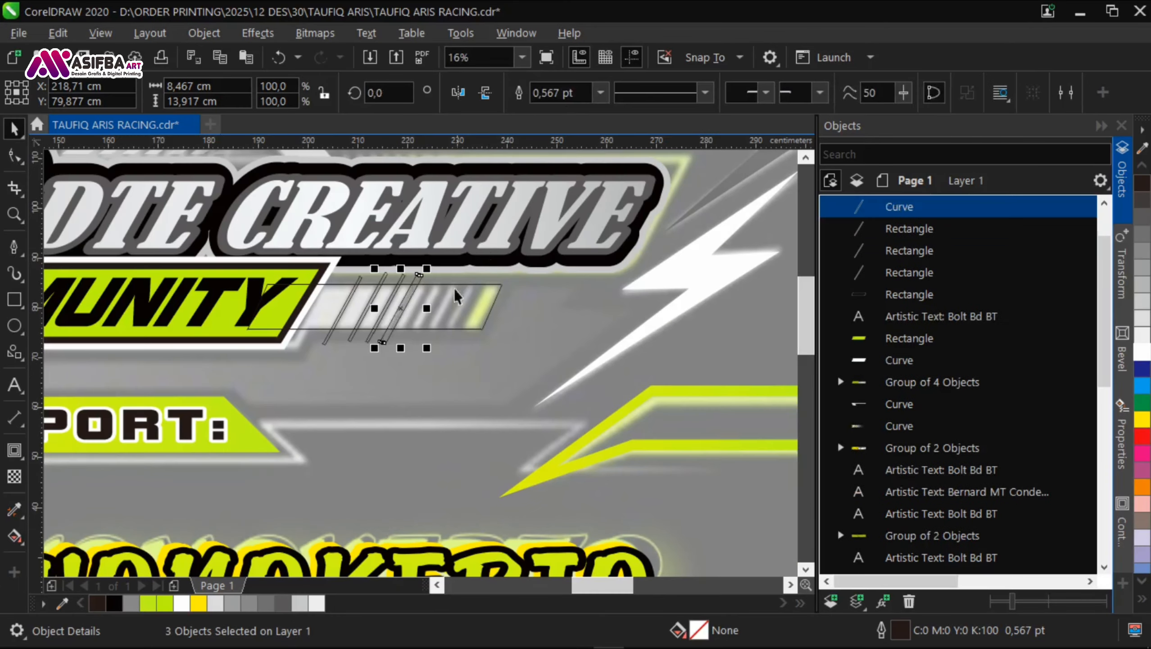
Step: Copy the welded stripe to the next gap, widen the copy with a thin rectangle, and duplicate it one gap further
scroll(437, 301, up, 2)
drag(295, 331, 354, 335)
right_click(354, 335)
drag(223, 347, 366, 347)
right_click(365, 347)
scroll(395, 325, up, 1)
shift+click(448, 266)
scroll(436, 282, down, 1)
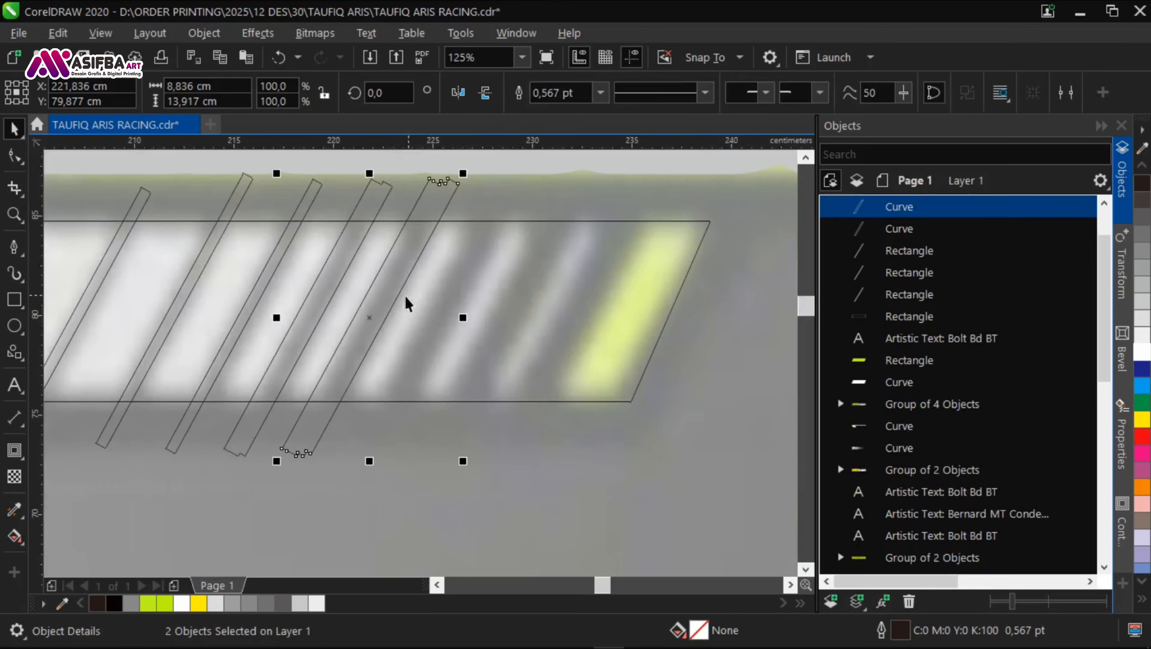
drag(453, 313, 453, 313)
right_click(452, 313)
Step: Weld another thin rectangle onto the newest stripe and copy the widened stripe to the remaining gap before the lime end
drag(239, 333, 447, 334)
right_click(447, 334)
shift+click(420, 337)
click(553, 98)
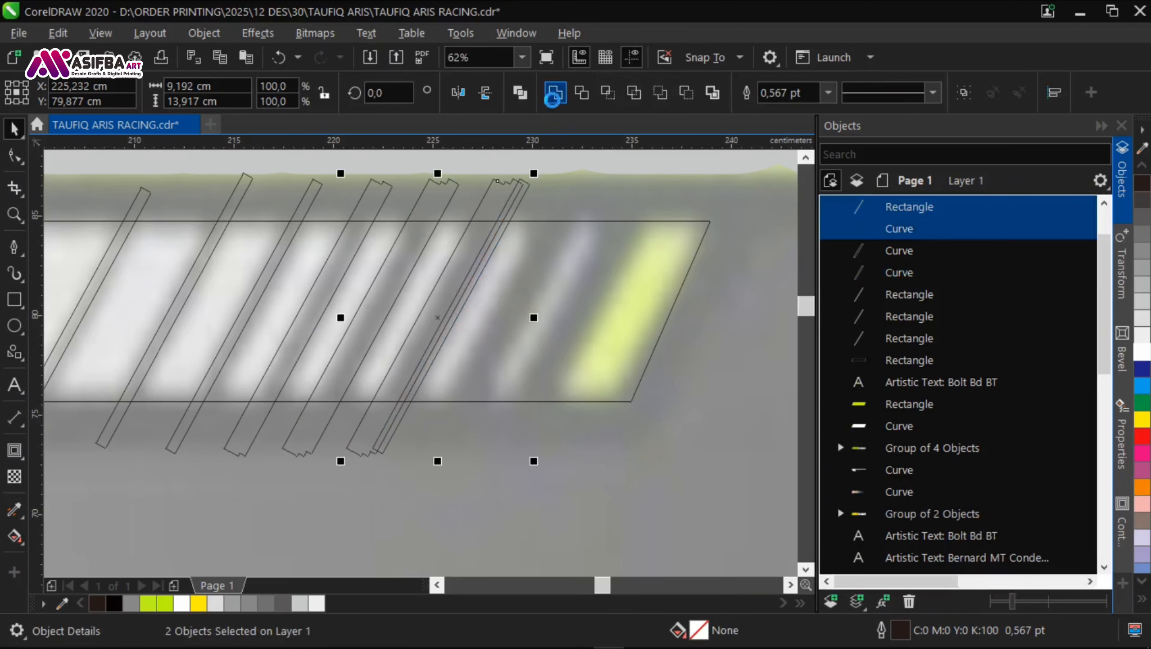
drag(453, 292, 586, 317)
right_click(517, 293)
right_click(586, 318)
Step: Group the eight slanted stripes, trim the parallelogram bar with them and remove the stripe group
scroll(468, 341, down, 1)
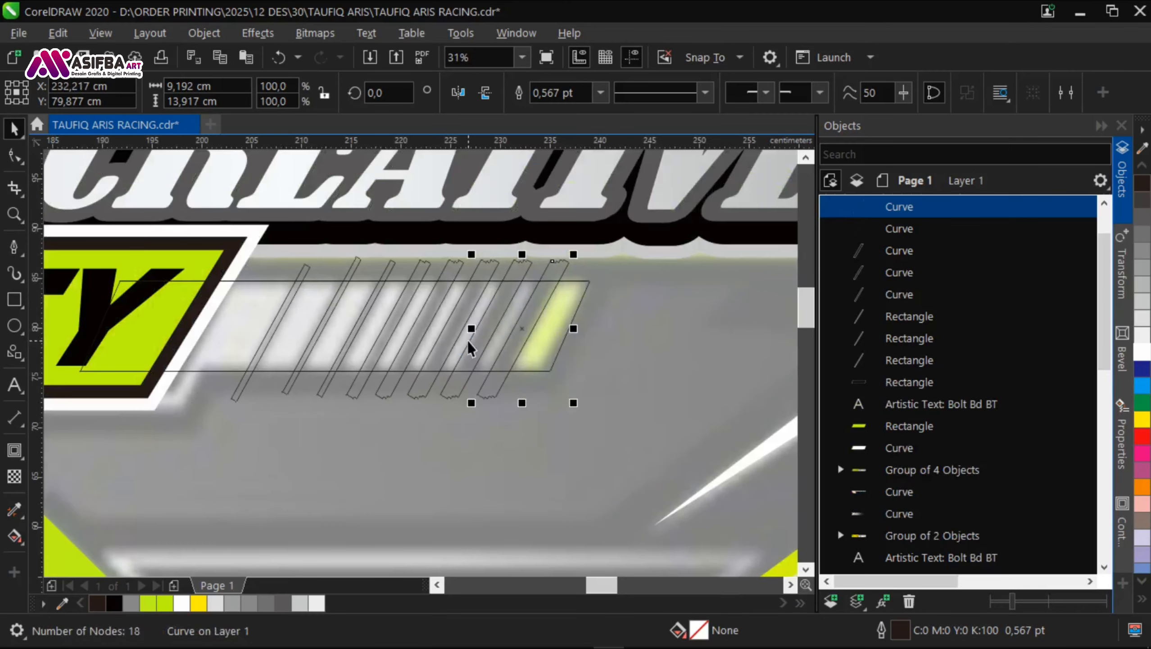
scroll(357, 340, down, 1)
scroll(548, 373, down, 1)
scroll(638, 393, up, 1)
drag(758, 383, 196, 264)
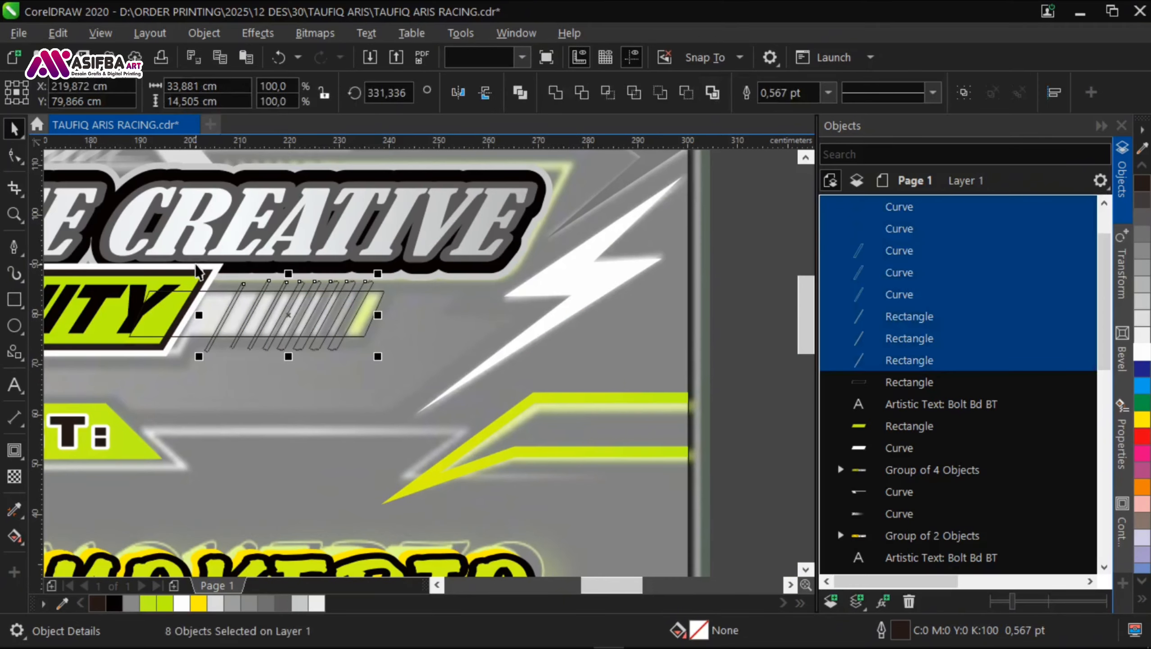
key(ctrl+g)
scroll(197, 298, up, 1)
shift+click(212, 373)
click(584, 99)
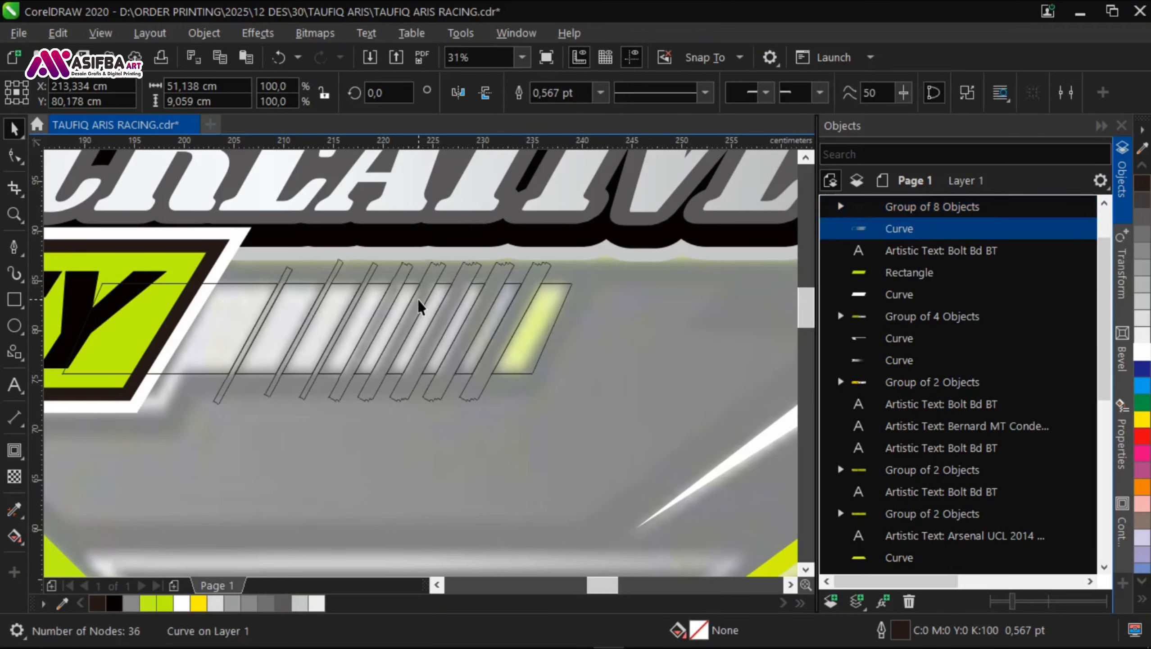
key(Escape)
Step: Draw a rectangle about 9.9 cm by 14.6 cm over the bar's lime end piece and skew it parallel to the stripes
key(F6)
scroll(633, 344, up, 1)
drag(532, 464, 335, 174)
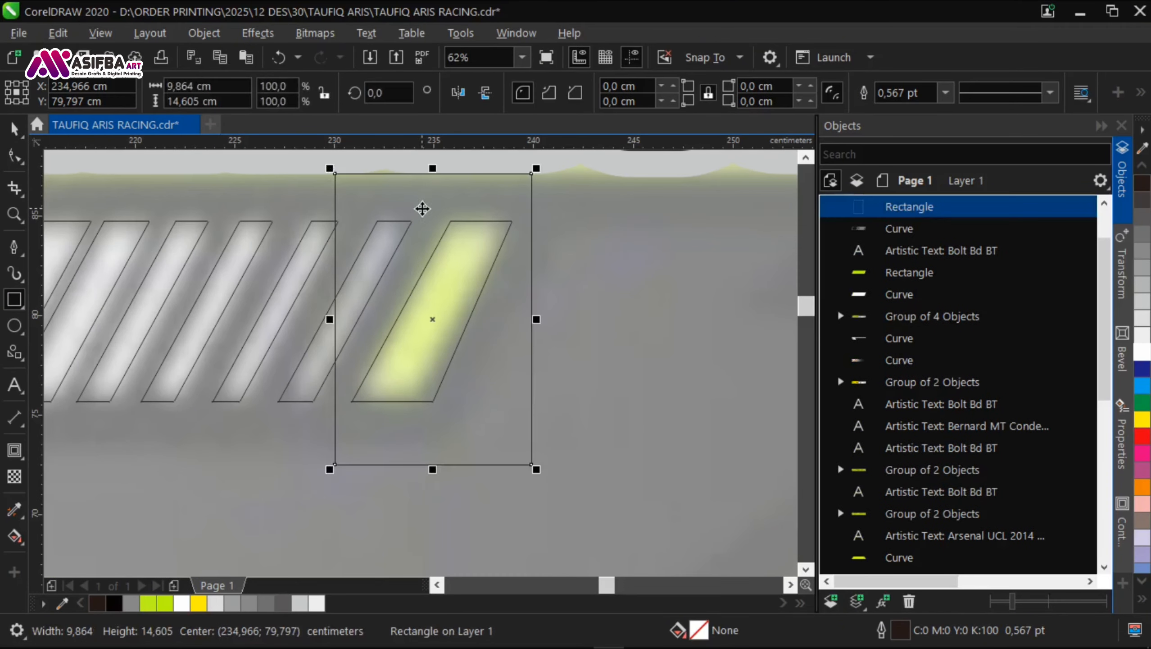
key(space)
click(423, 207)
drag(436, 175, 592, 193)
drag(556, 314, 531, 309)
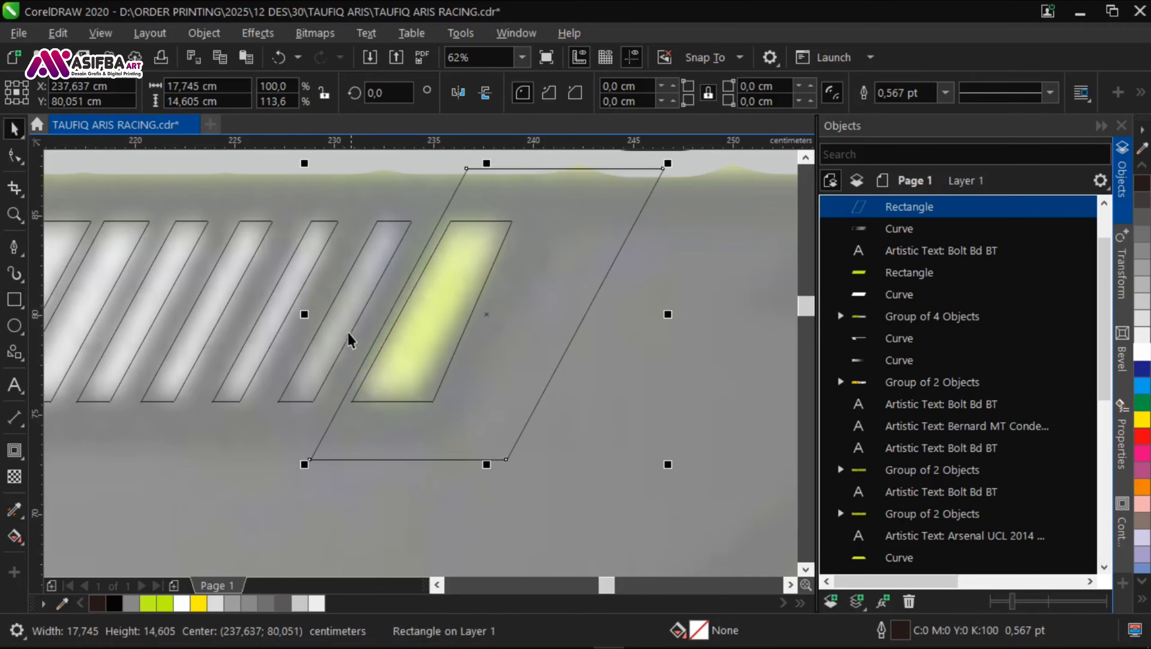
Step: Intersect the skewed rectangle with the bar, delete the rectangle and fill the resulting end piece with lime #BDF51A
shift+click(349, 337)
click(607, 98)
click(553, 237)
key(Delete)
click(357, 390)
click(148, 603)
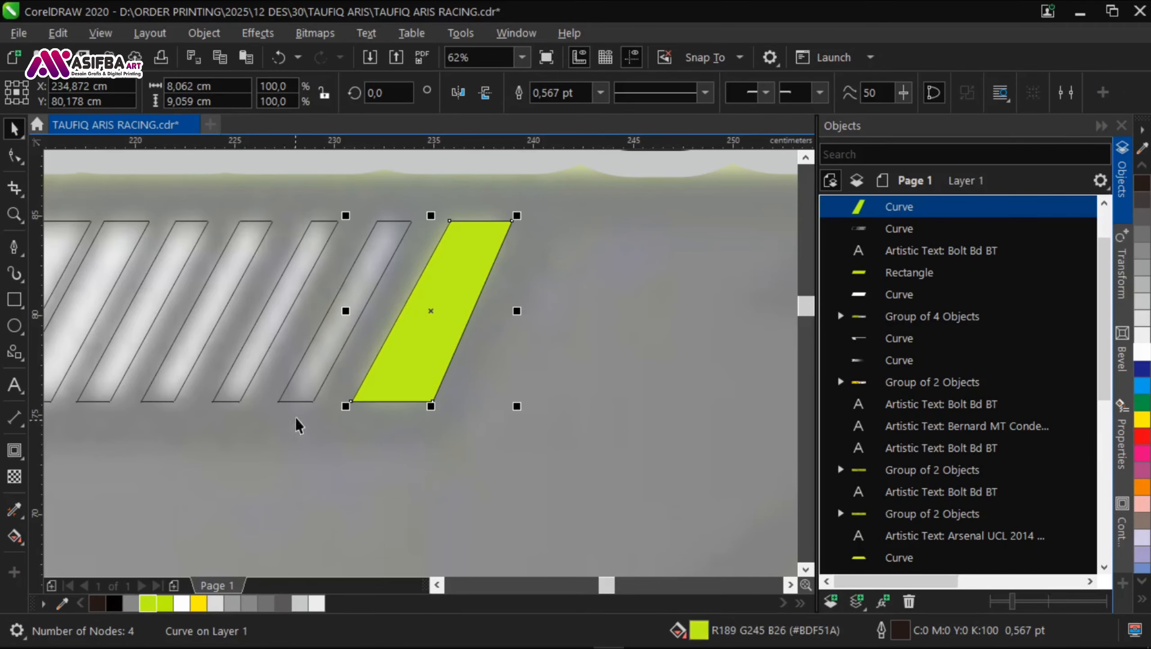
Step: Fill the striped bar with 10% black and remove the outlines from the bar and its lime end piece
click(127, 265)
scroll(128, 266, down, 5)
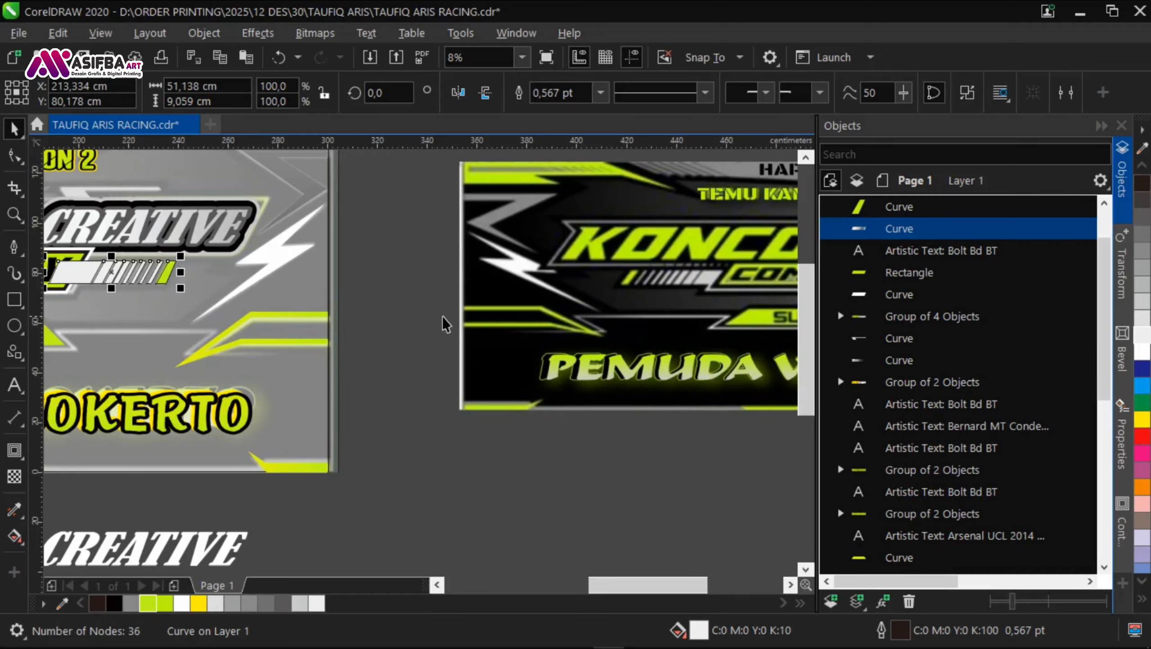
drag(93, 322, 255, 328)
click(600, 95)
click(590, 110)
key(Escape)
Step: Apply a gradient transparency along the length of the striped bar right of COMMUNITY
scroll(233, 273, up, 1)
click(233, 275)
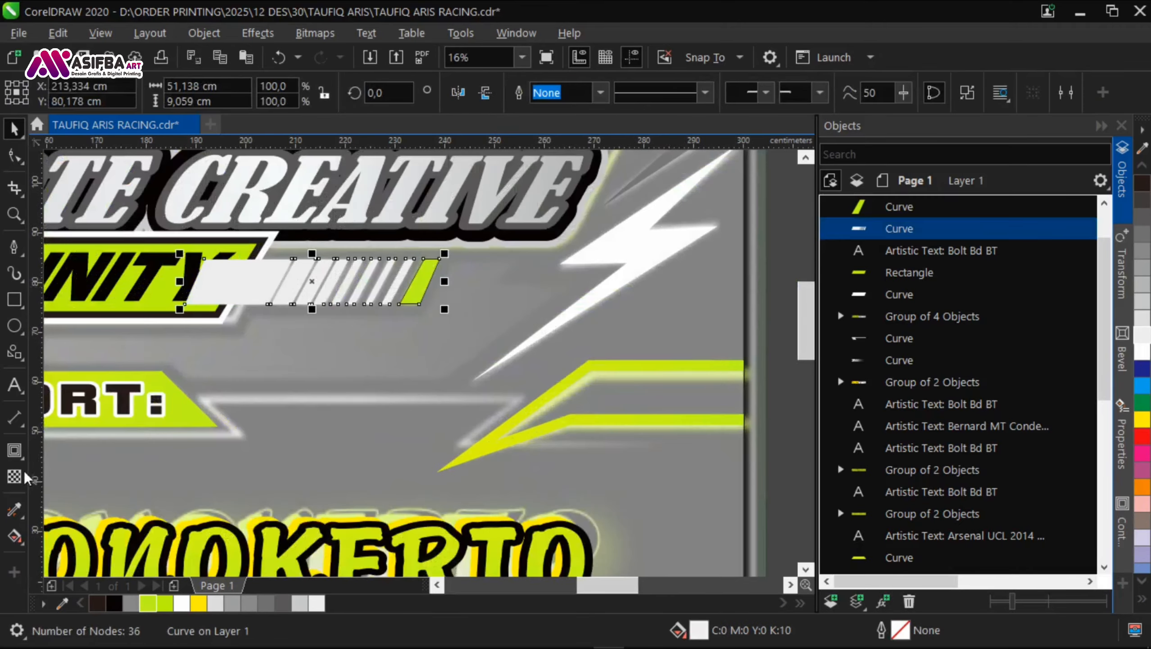
click(18, 476)
drag(258, 285, 369, 294)
key(space)
Step: Bring the COMMUNITY text, its lime plate and the white border plate in front of the striped bar
scroll(300, 272, down, 2)
click(447, 343)
drag(125, 265, 472, 308)
key(shift+Page_Up)
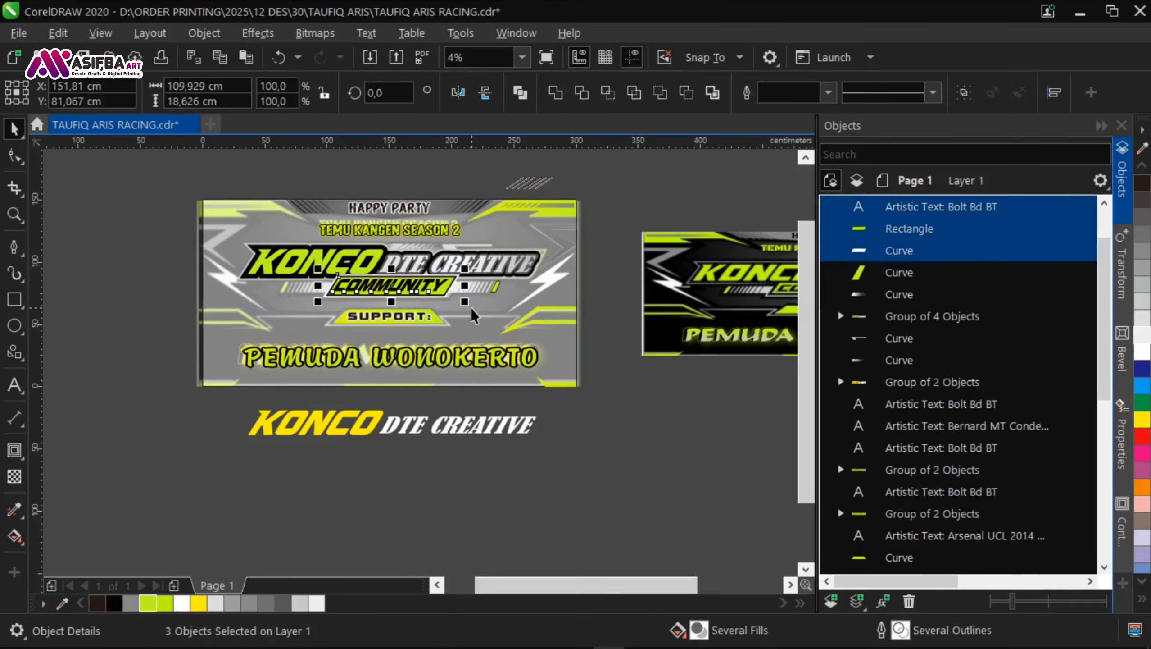
scroll(471, 315, up, 2)
Step: Group the striped bar with its lime end piece and place a copy left of COMMUNITY, flipped horizontally and vertically
click(483, 302)
shift+click(412, 306)
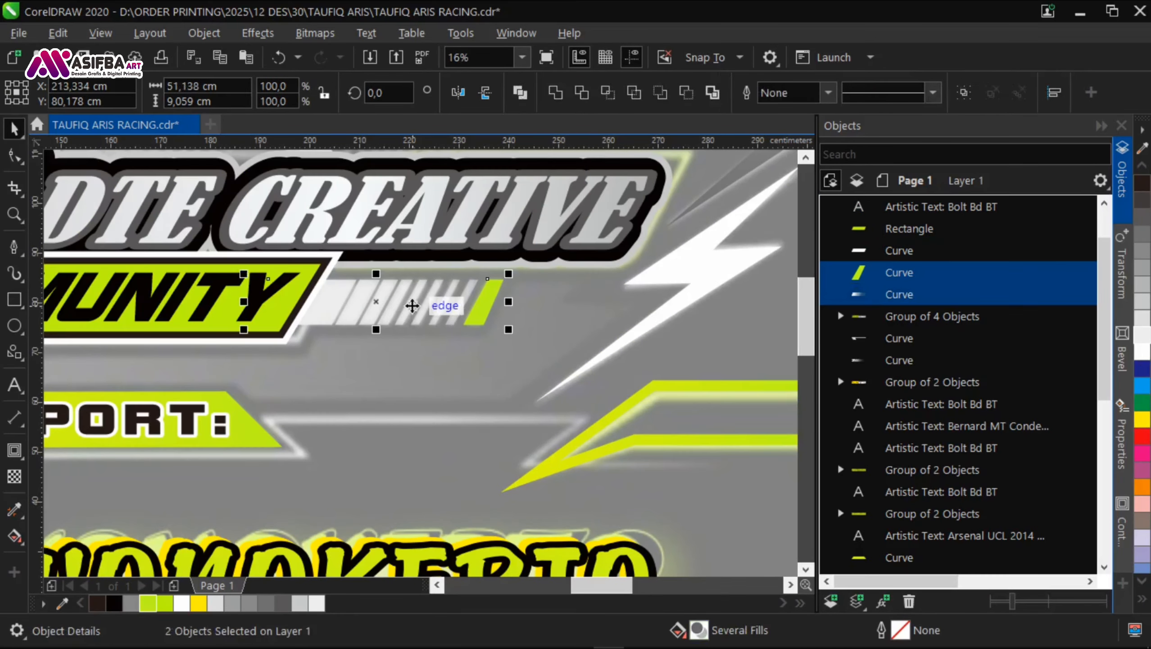
key(ctrl+g)
drag(414, 323, 538, 293)
drag(633, 270, 259, 274)
right_click(259, 275)
drag(260, 275, 169, 268)
drag(196, 273, 425, 266)
click(485, 92)
scroll(427, 264, up, 1)
scroll(483, 323, down, 2)
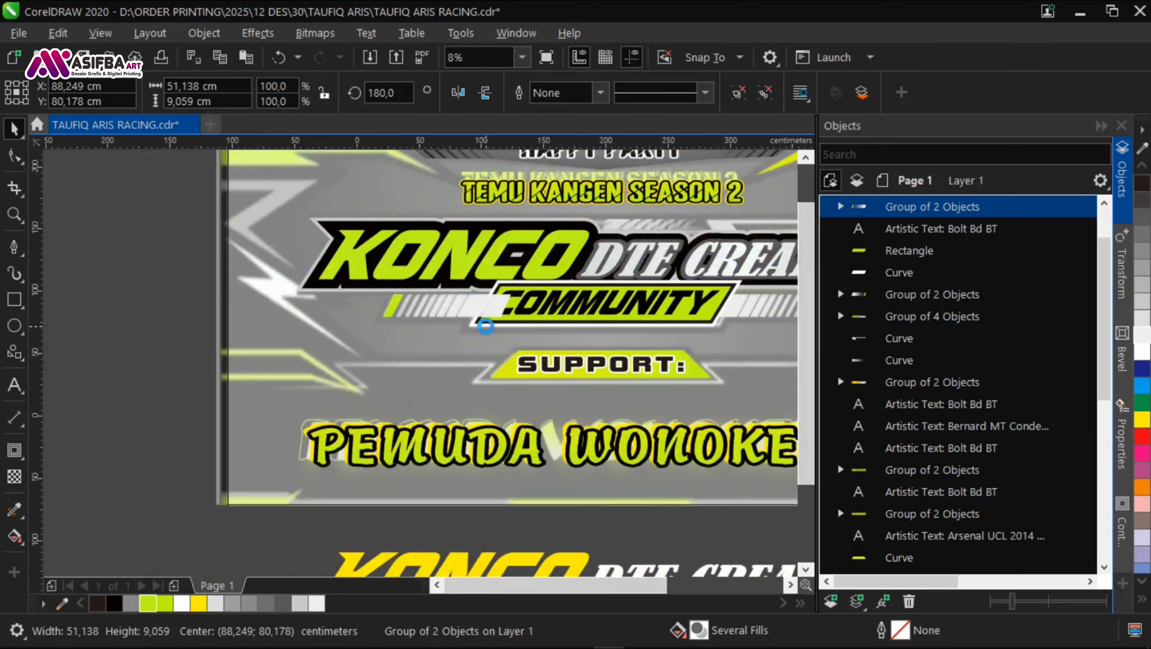
Step: Arrange the flipped stripe group behind the COMMUNITY badge and save the document
scroll(486, 325, down, 1)
shift+click(363, 341)
key(shift+Page_Down)
click(231, 344)
drag(423, 350, 312, 297)
key(ctrl+s)
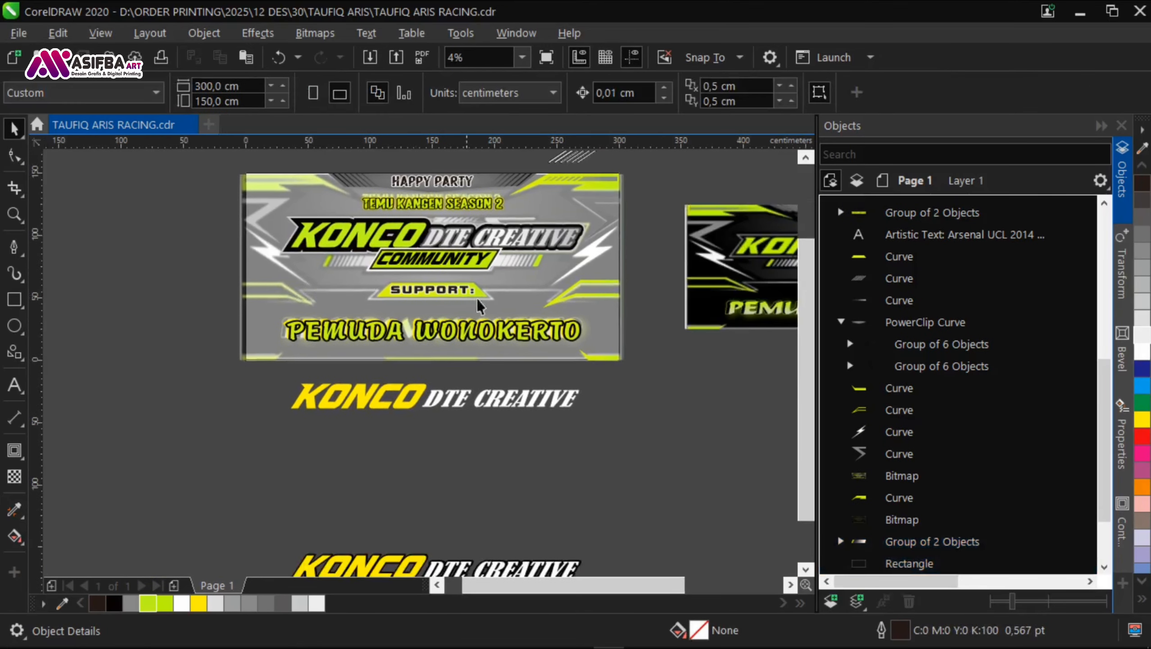
Step: Trace the thin white frame line from the lime stripes at the banner's left edge to below the SUPPORT plate with the Pen tool
scroll(339, 294, up, 2)
scroll(226, 298, down, 3)
scroll(476, 289, up, 2)
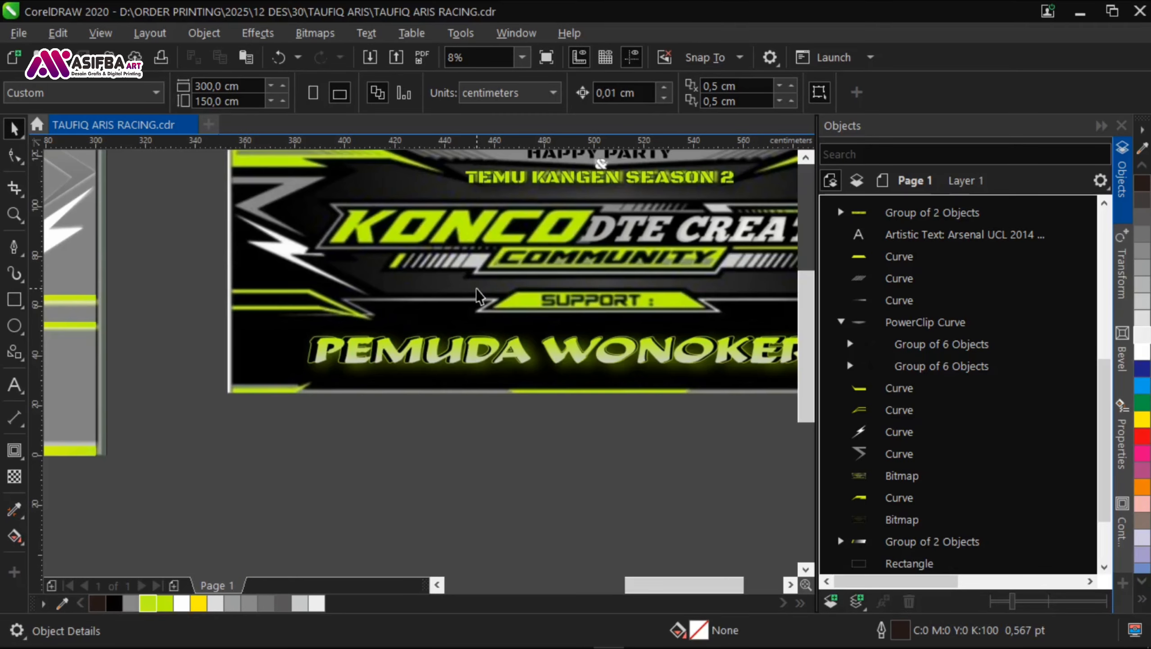
scroll(477, 290, up, 1)
scroll(558, 313, down, 3)
scroll(281, 329, up, 3)
click(14, 247)
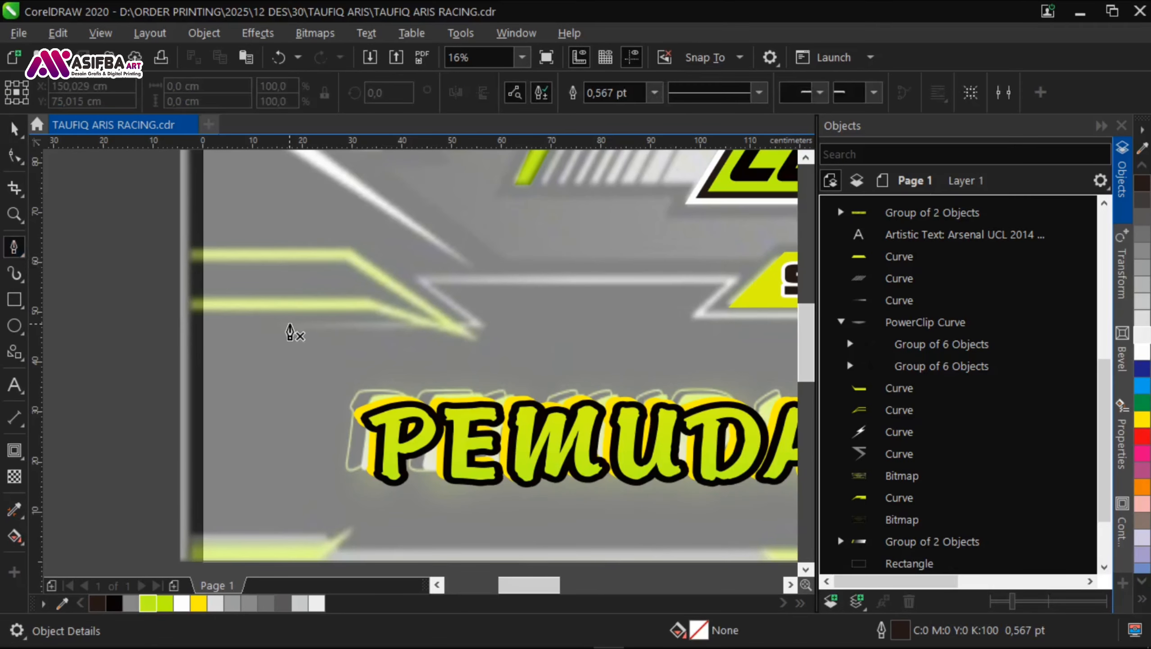
click(289, 325)
scroll(478, 324, up, 1)
click(484, 320)
click(364, 230)
drag(418, 239, 136, 237)
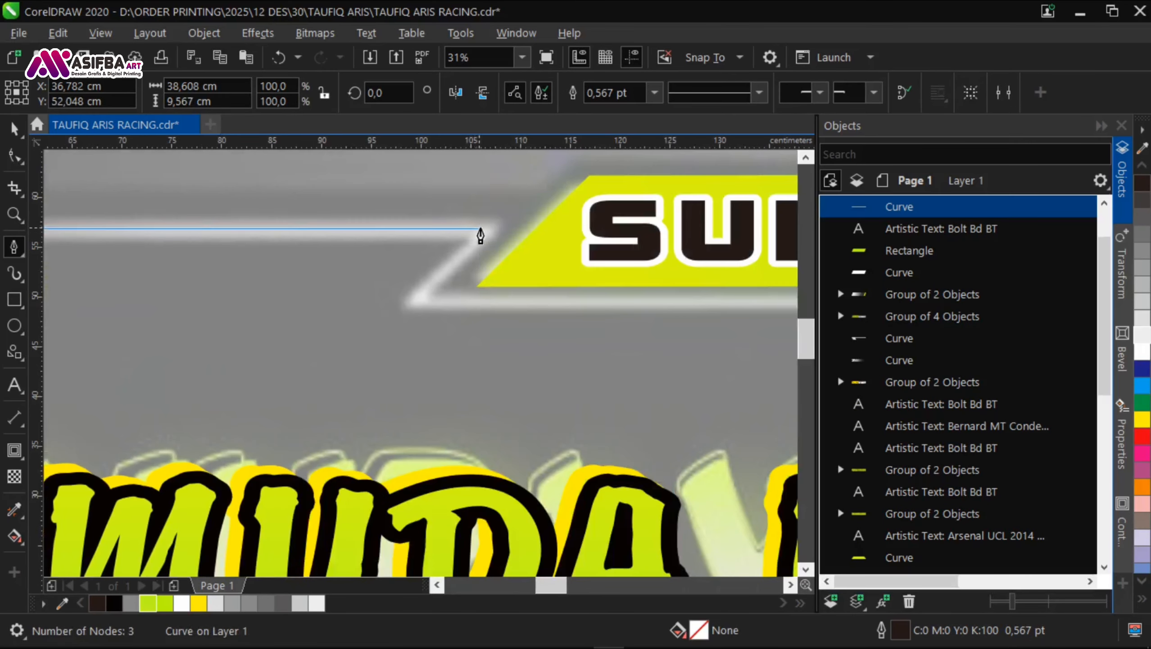
click(417, 300)
drag(546, 298, 95, 313)
drag(658, 314, 179, 319)
Step: Extend the frame line around the right end of the SUPPORT plate toward the lime stripes at the banner's right edge
click(480, 328)
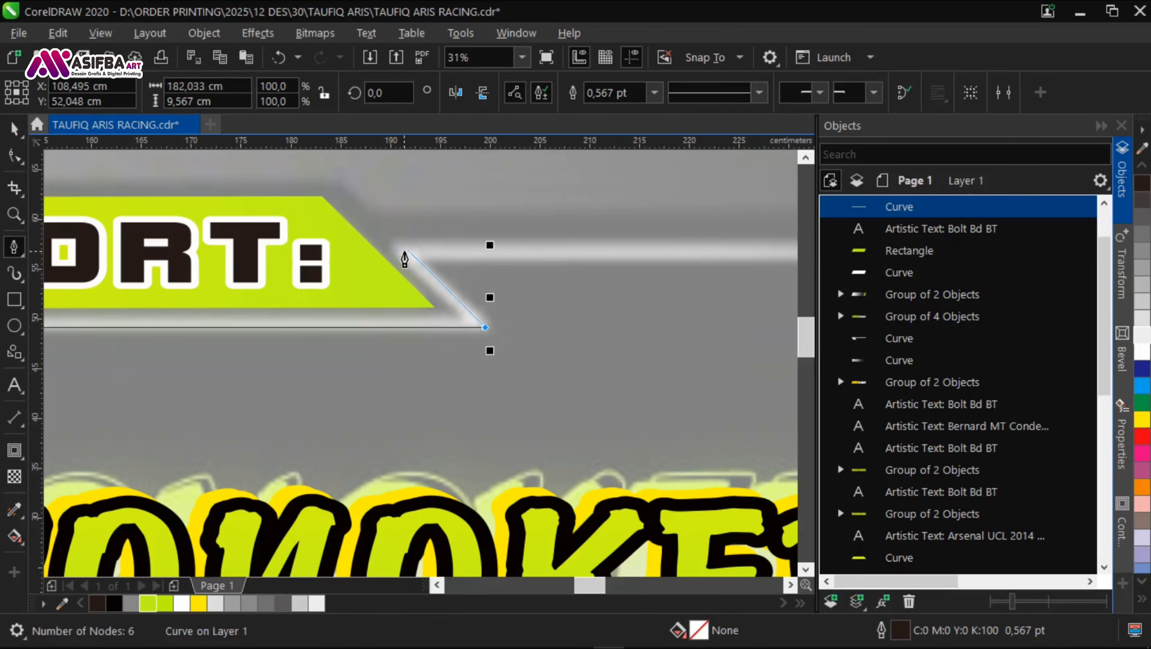
click(402, 250)
drag(590, 254, 244, 254)
click(681, 247)
scroll(560, 350, down, 2)
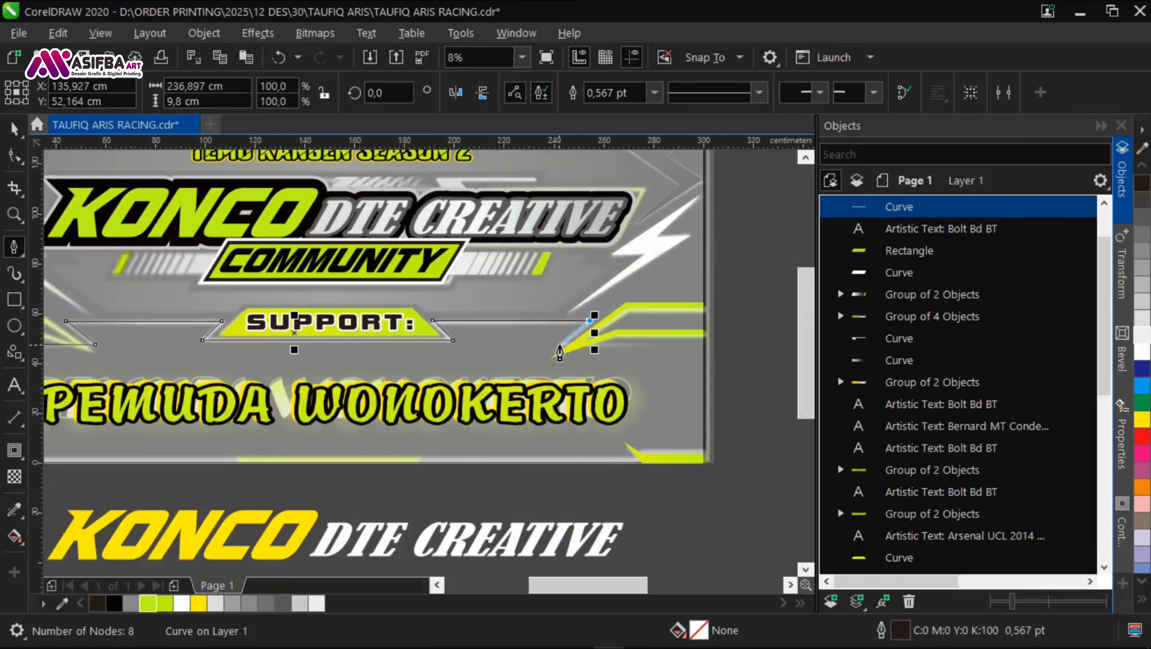
scroll(560, 351, down, 1)
key(space)
Step: Place a vertical guideline through the middle of the banner
click(449, 354)
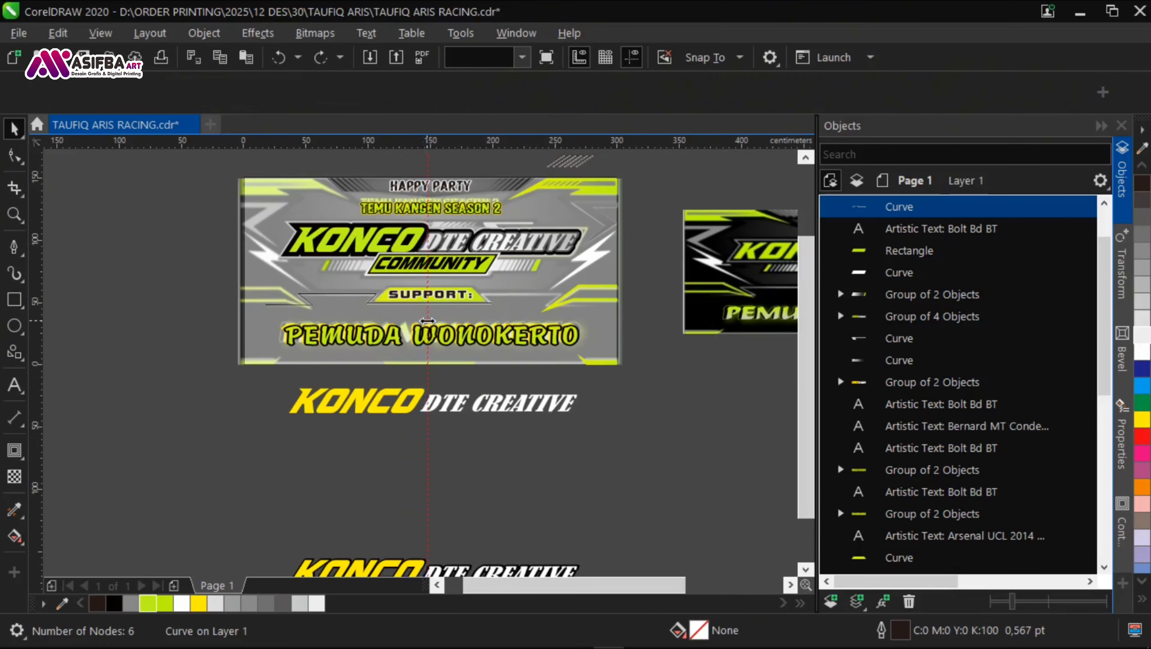
click(463, 455)
scroll(396, 297, up, 2)
Step: Add nodes to the frame line below SUPPORT beside the vertical guideline
click(443, 335)
key(F10)
scroll(522, 337, up, 3)
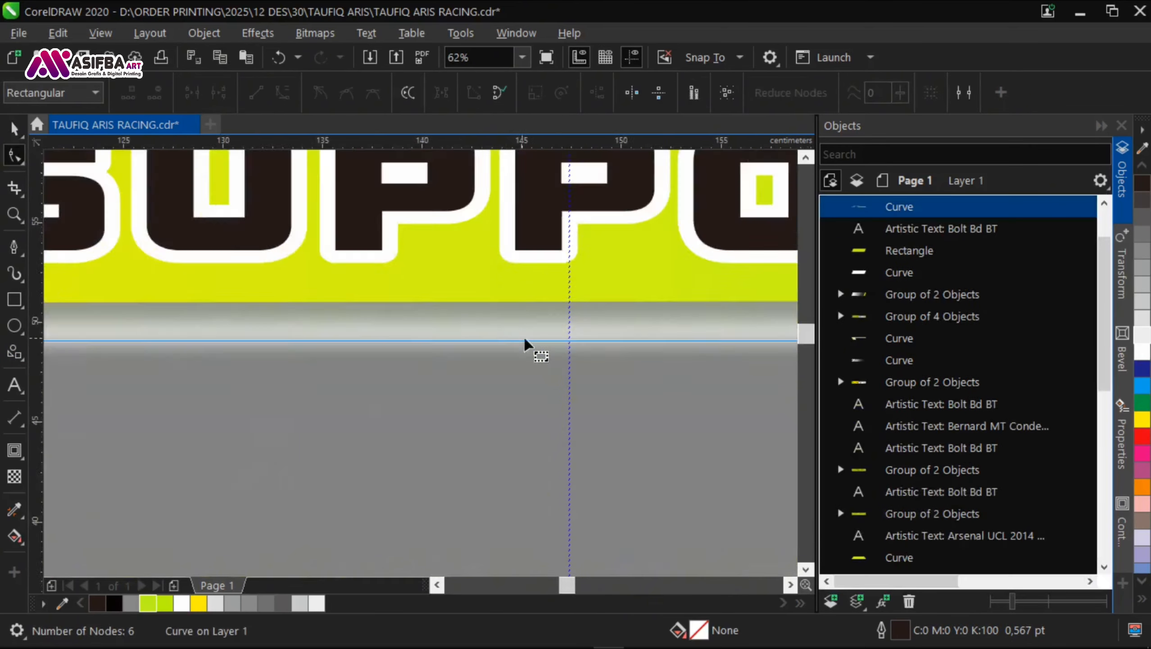
click(576, 336)
scroll(597, 341, up, 2)
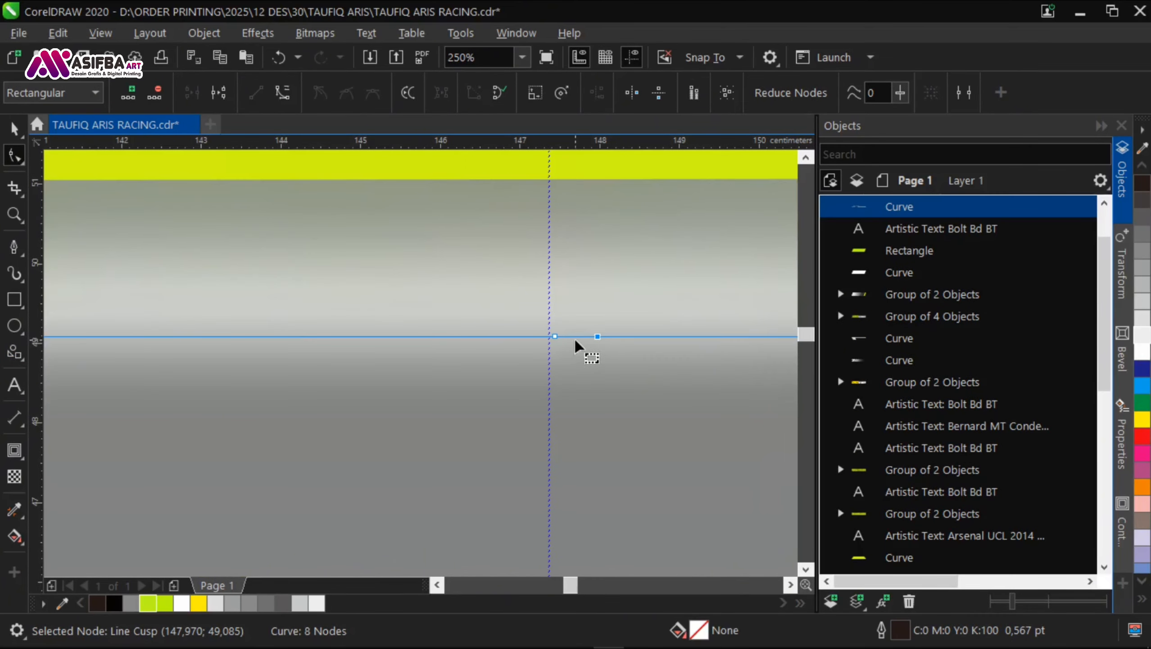
Step: Cut the frame line beside the vertical guideline with the Knife tool and delete the part right of the cut
click(16, 190)
click(70, 206)
click(579, 336)
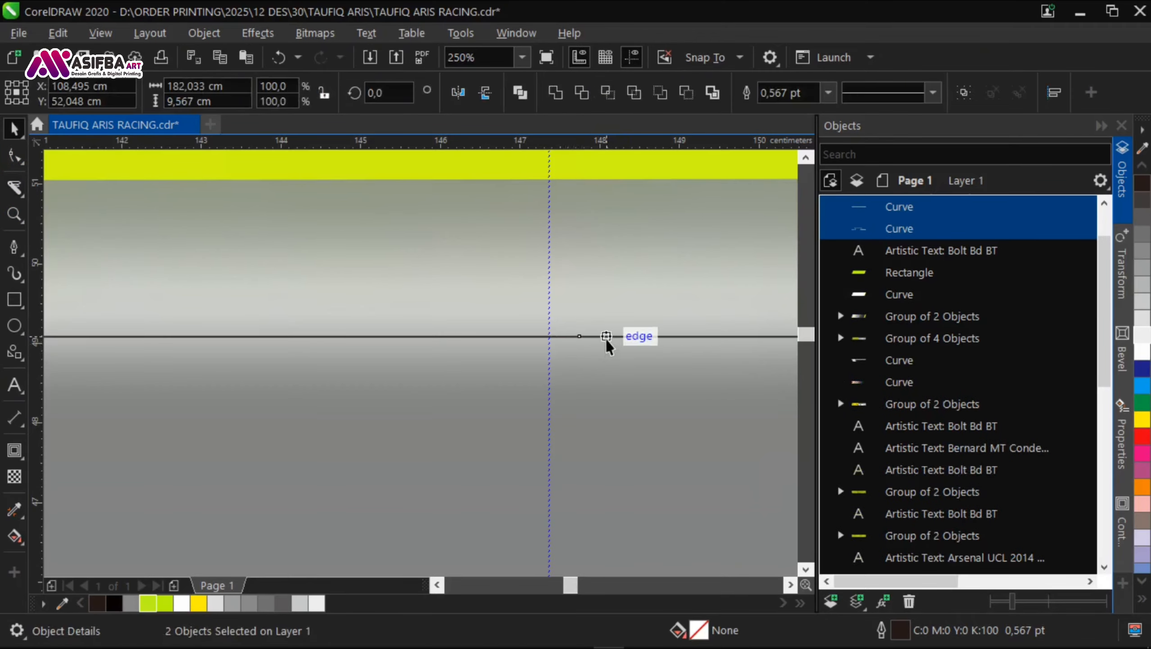
drag(580, 337, 582, 371)
key(space)
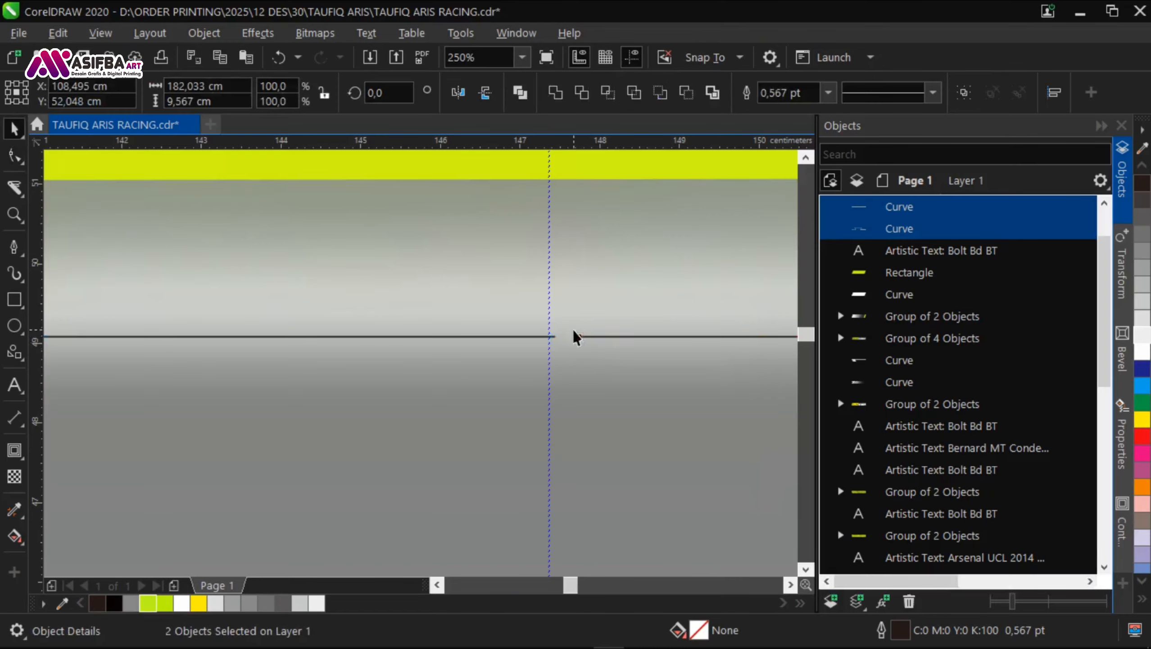
click(681, 373)
click(642, 336)
key(Delete)
click(542, 337)
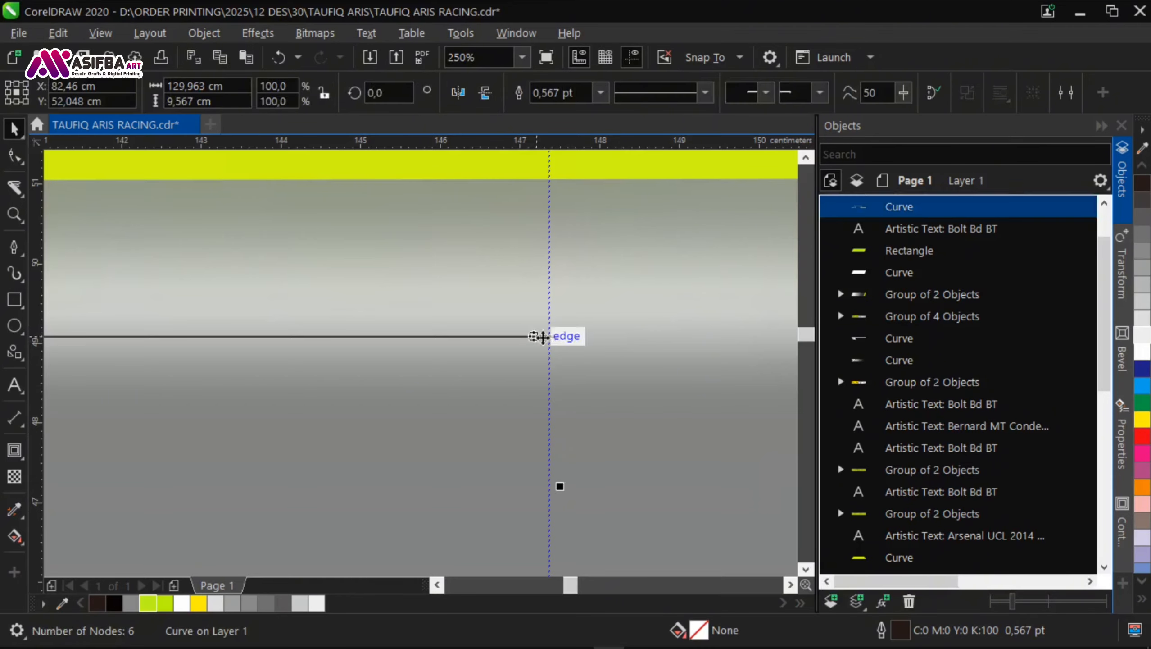
Step: Give the remaining left frame line a 16 pt yellow outline
scroll(563, 337, up, 3)
scroll(509, 347, down, 10)
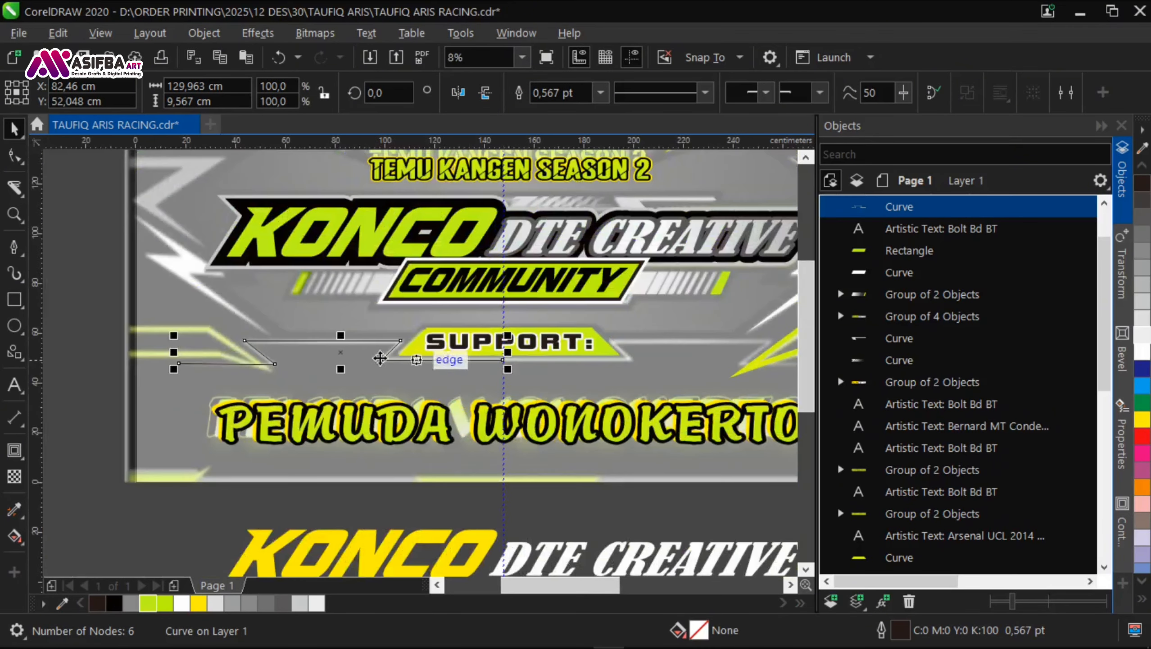
scroll(175, 351, up, 1)
click(600, 93)
click(563, 184)
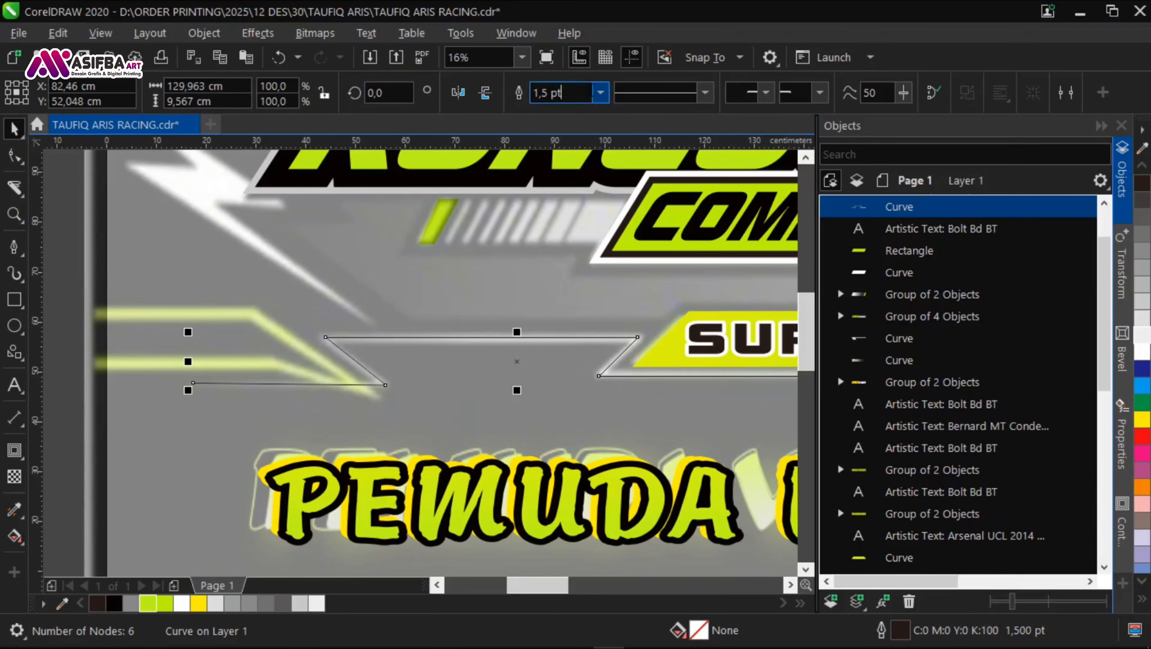
click(601, 93)
click(561, 285)
right_click(1142, 421)
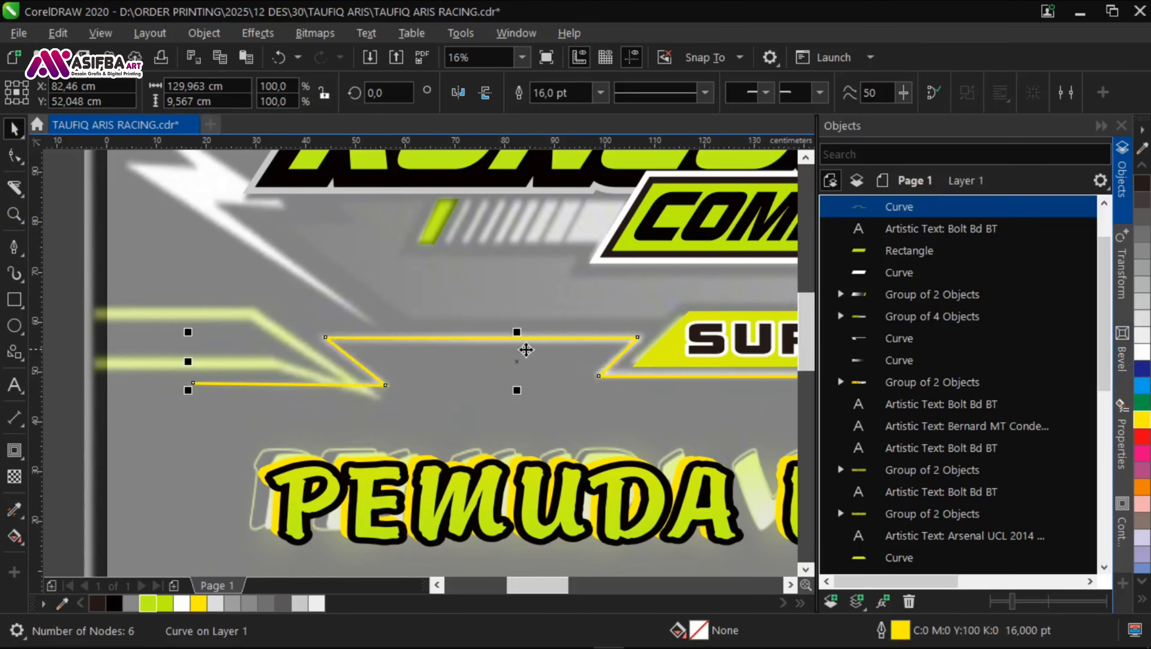
Step: Start the Artistic Media tool for the yellow frame line, display the default stroke list and save the document
scroll(408, 363, left, 2)
click(18, 251)
click(18, 275)
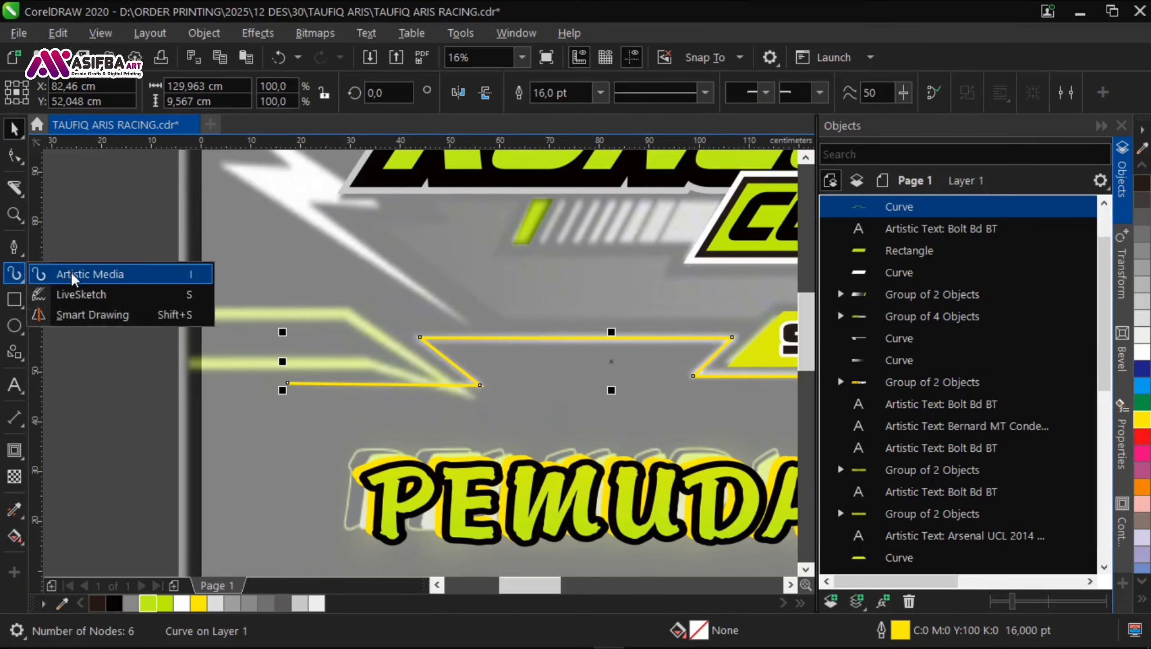
click(102, 267)
click(205, 96)
click(204, 97)
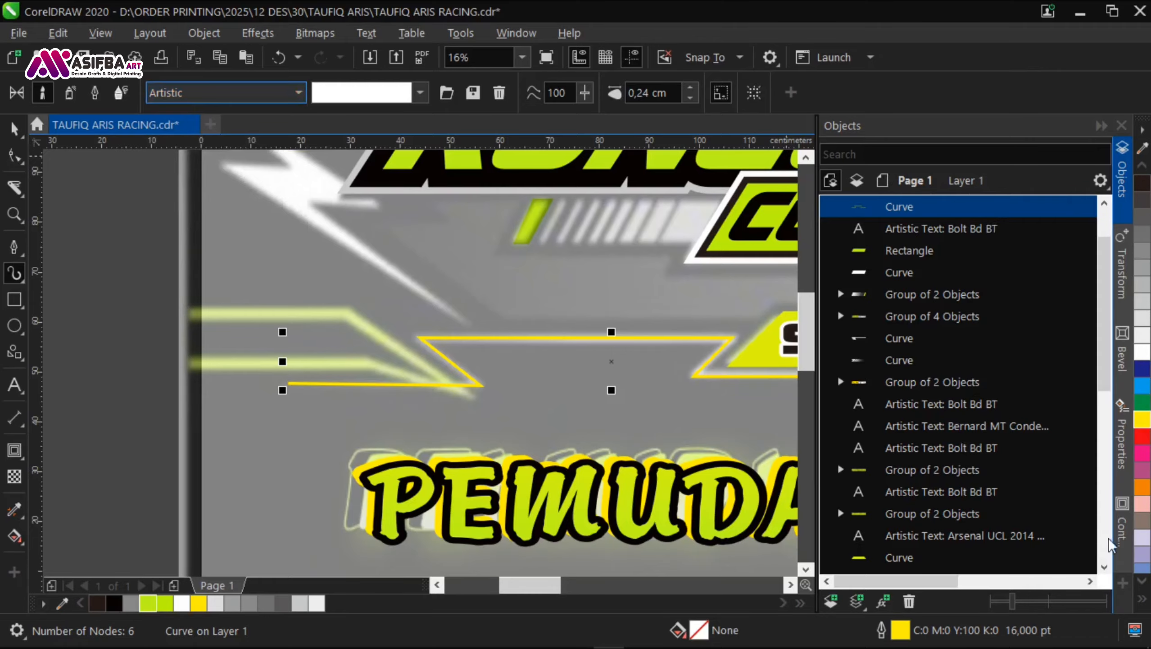
click(1124, 582)
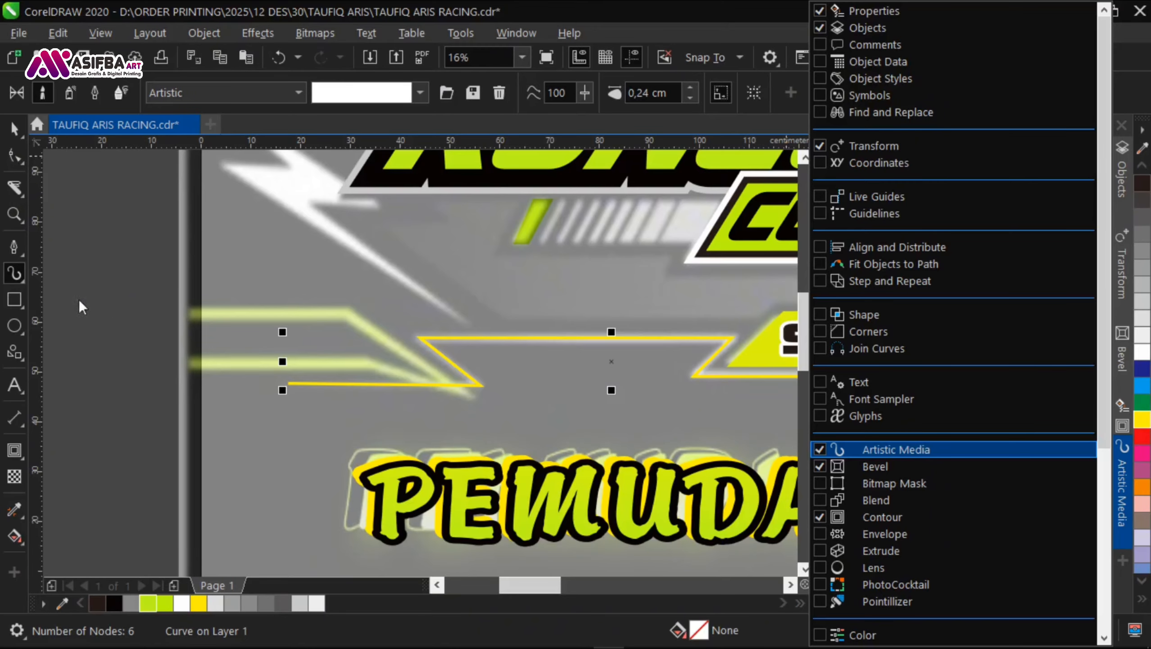
key(Return)
click(1013, 488)
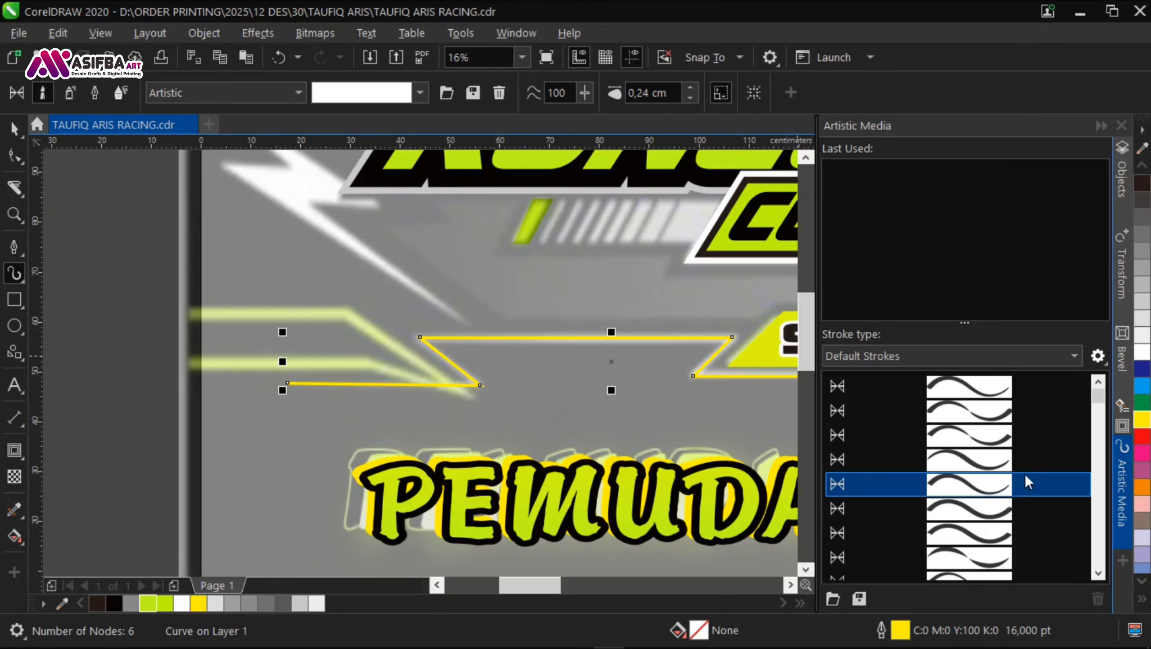
click(860, 600)
click(662, 381)
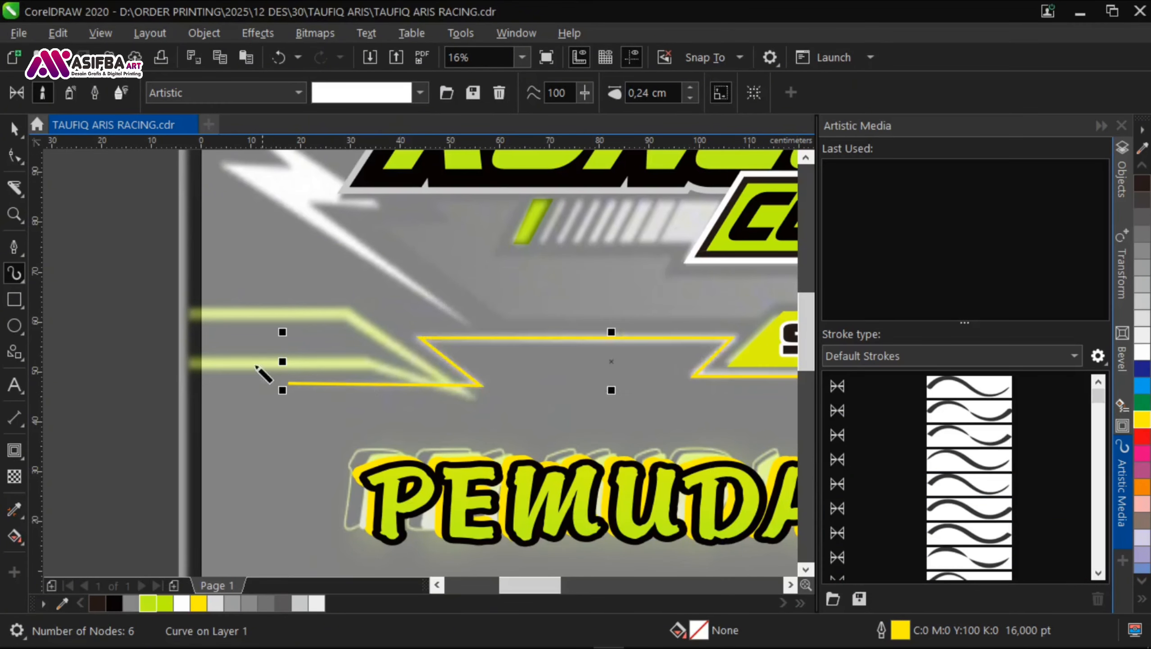
Step: Try several default Artistic Media preset strokes on the left frame line
click(1030, 494)
click(982, 386)
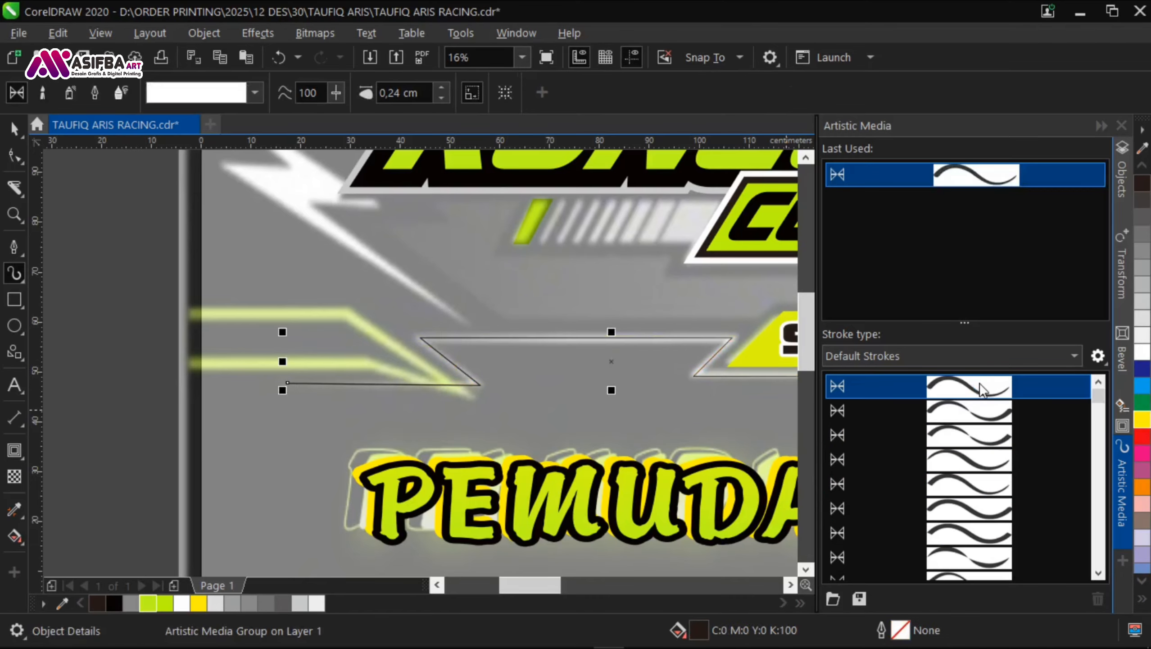
drag(763, 365, 550, 359)
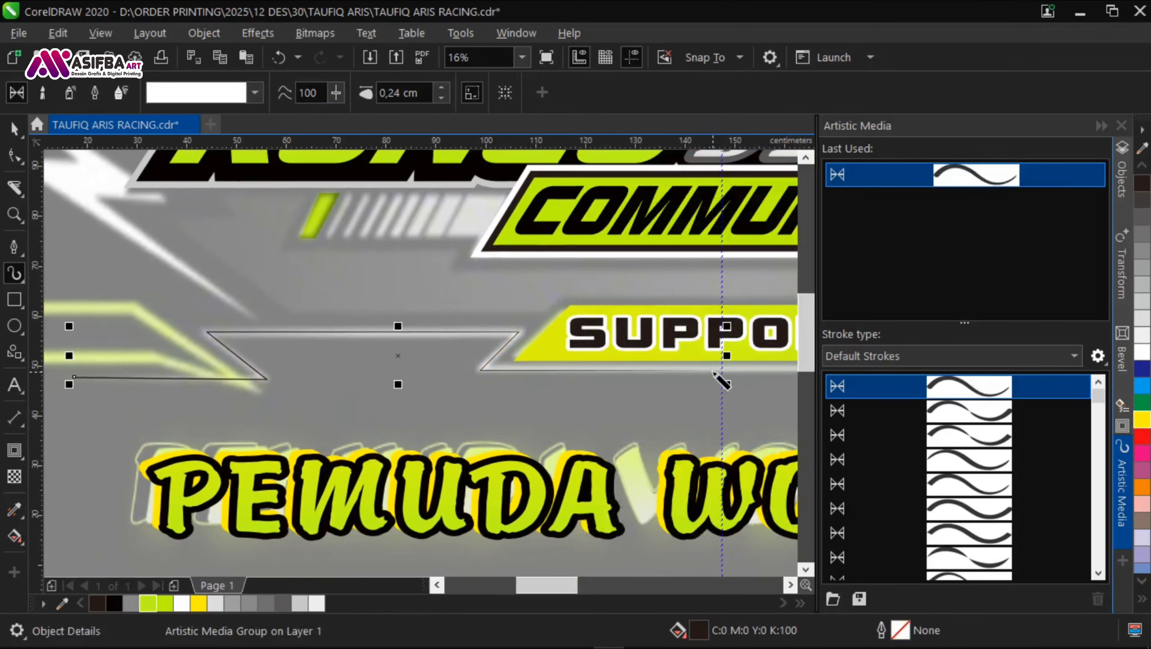
click(1017, 487)
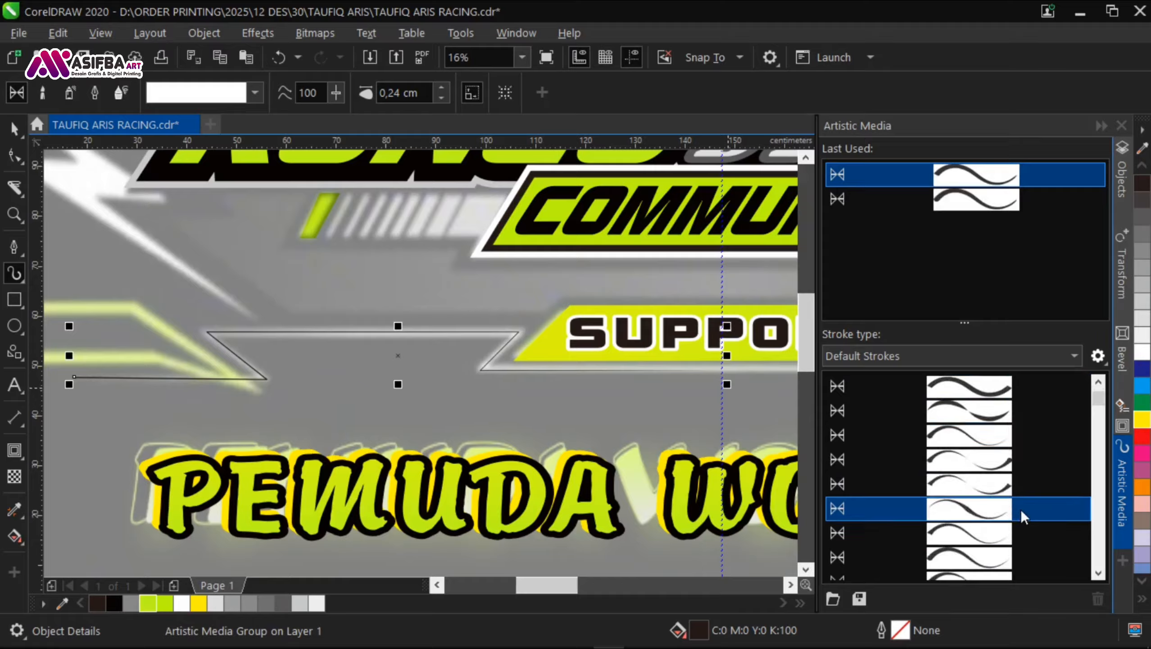
click(1020, 488)
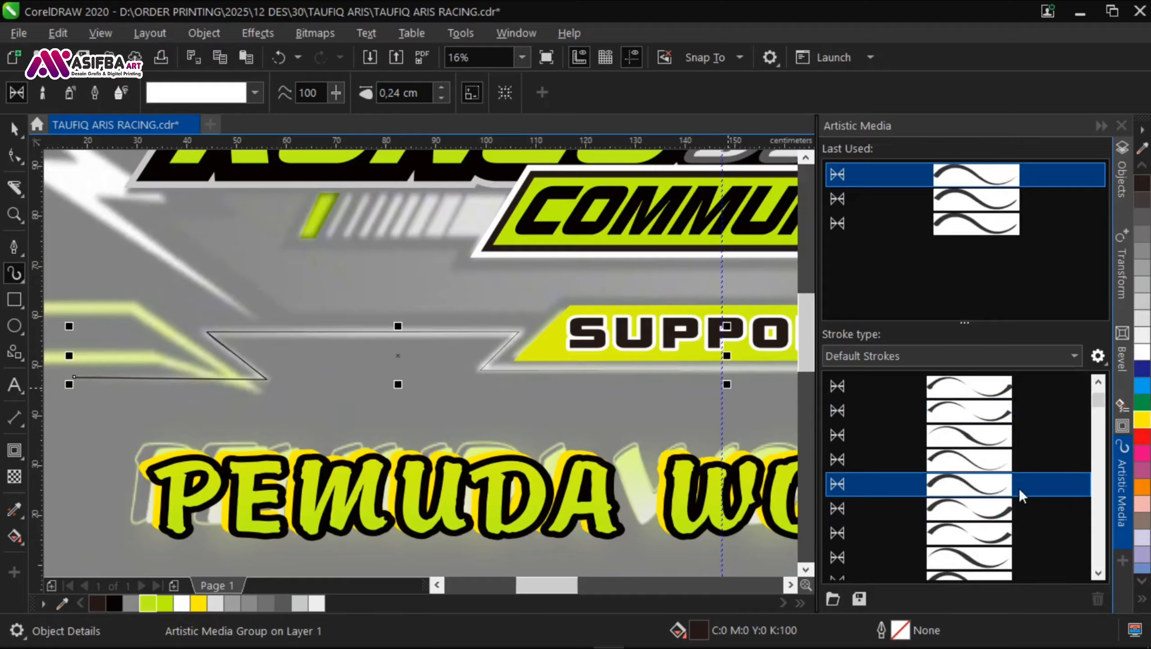
scroll(320, 345, up, 1)
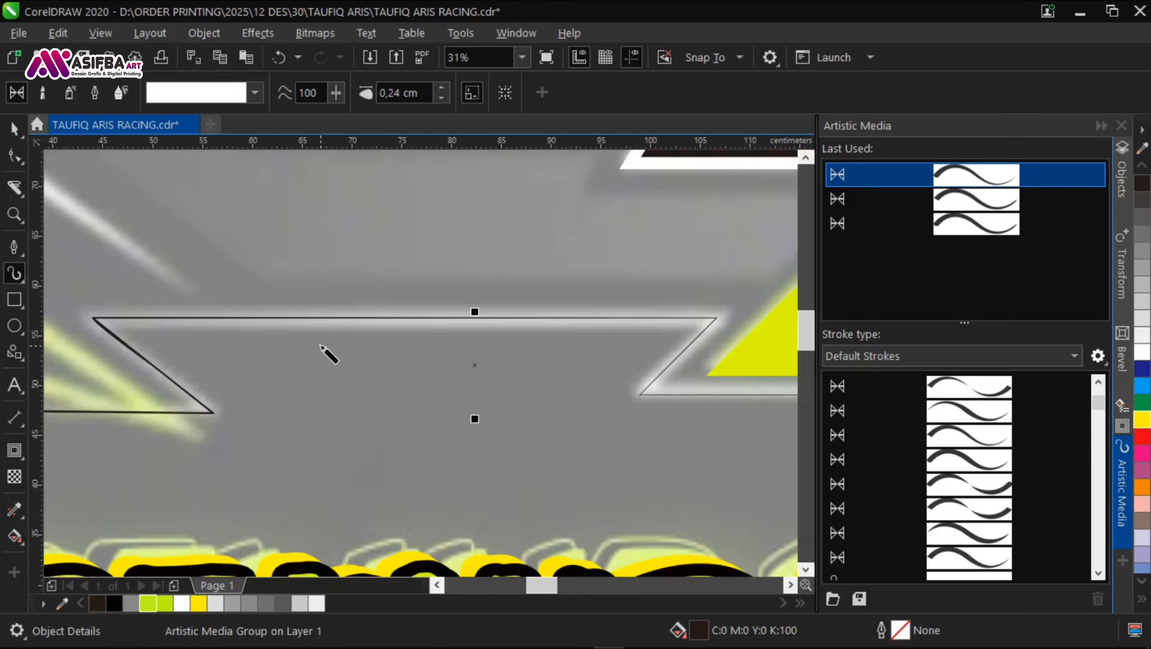
scroll(316, 349, down, 1)
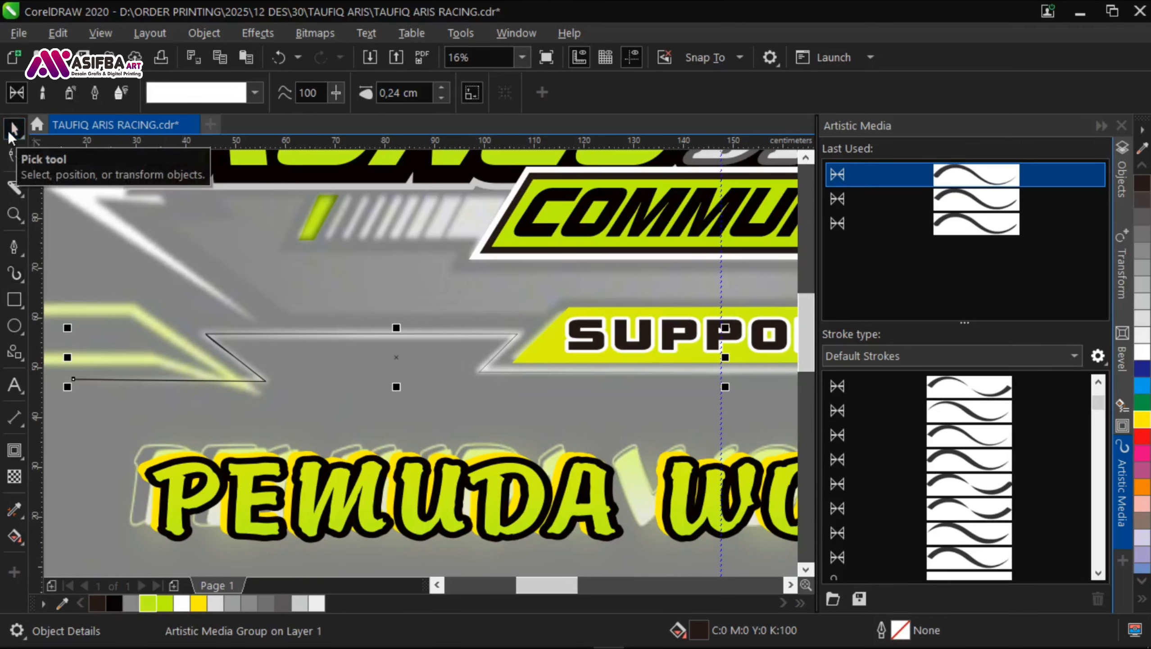
Step: Redraw the left frame line with the Pen tool from the vertical guideline below SUPPORT to its thin end below the lime stripes
click(14, 247)
scroll(729, 386, up, 3)
scroll(645, 336, down, 3)
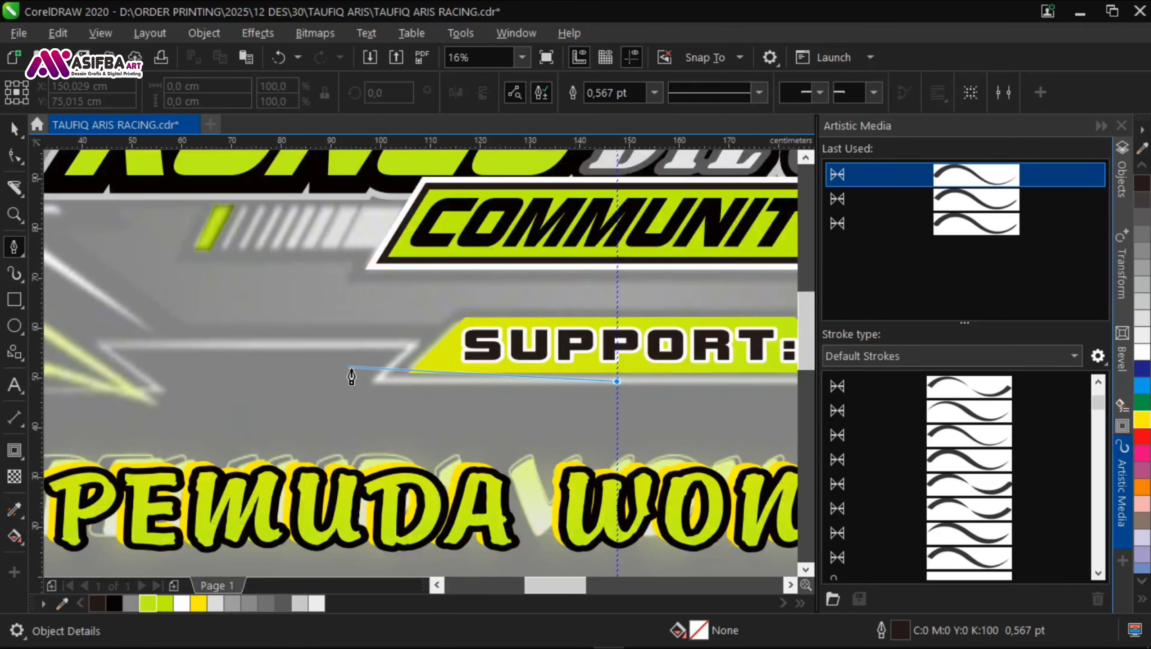
scroll(351, 374, up, 2)
click(416, 403)
click(563, 262)
scroll(522, 261, down, 1)
drag(129, 262, 573, 259)
click(507, 238)
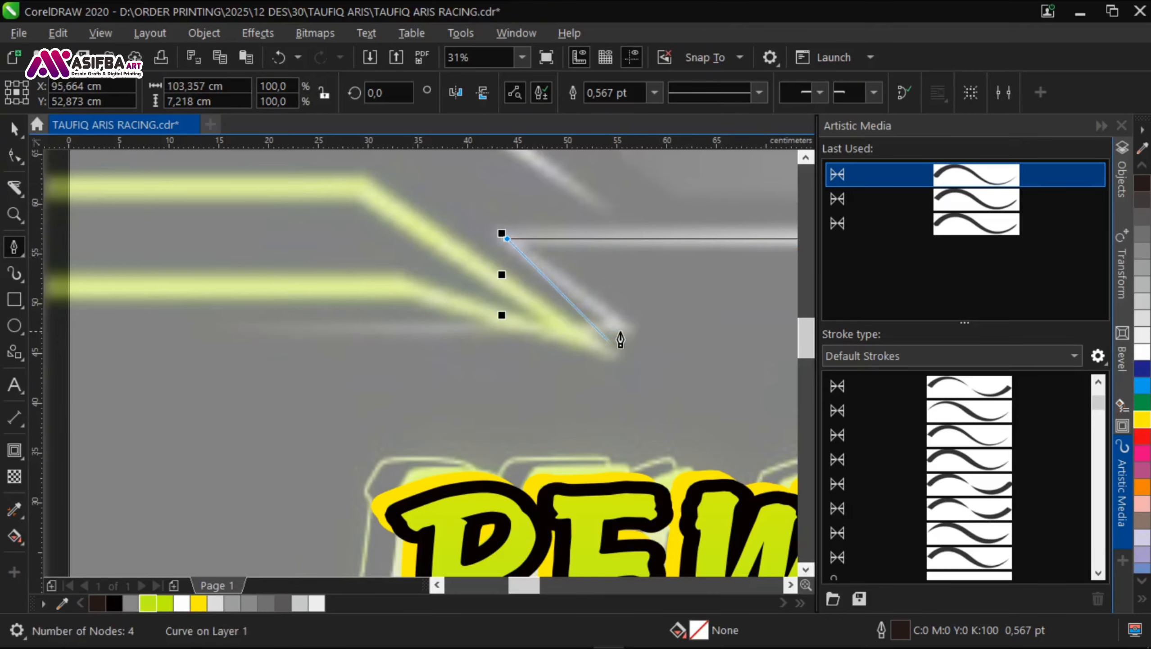
click(286, 327)
drag(610, 375, 283, 349)
key(space)
Step: Apply a tapered default Artistic Media stroke to the redrawn frame line and set its width to 1,2 cm
scroll(1011, 471, up, 1)
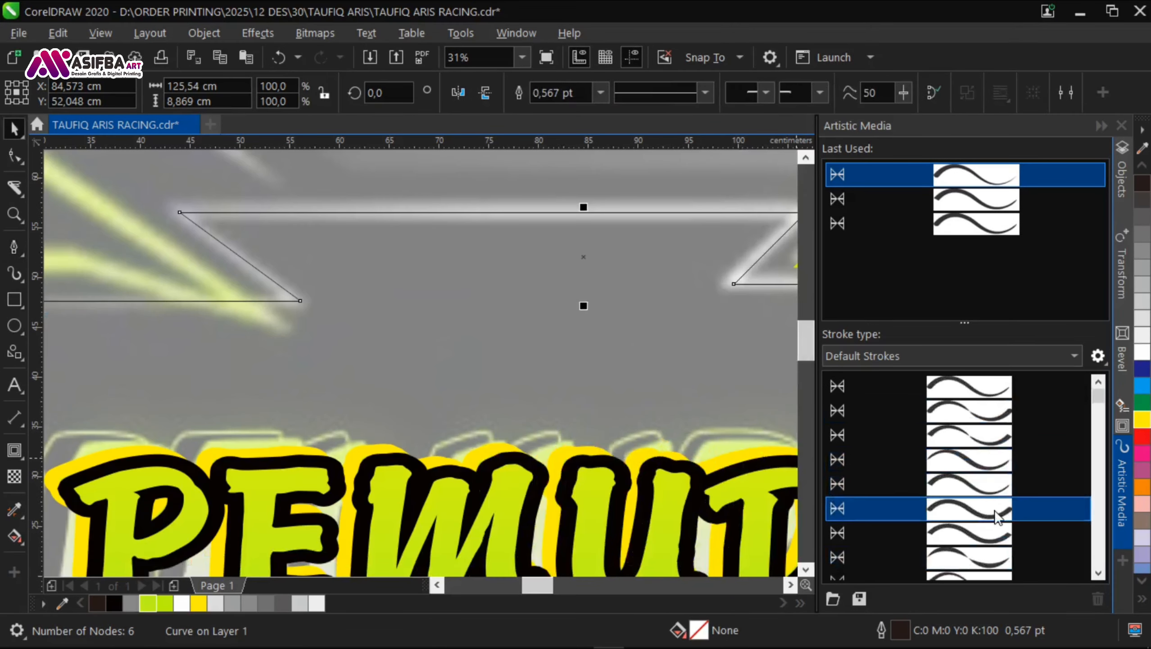
click(994, 493)
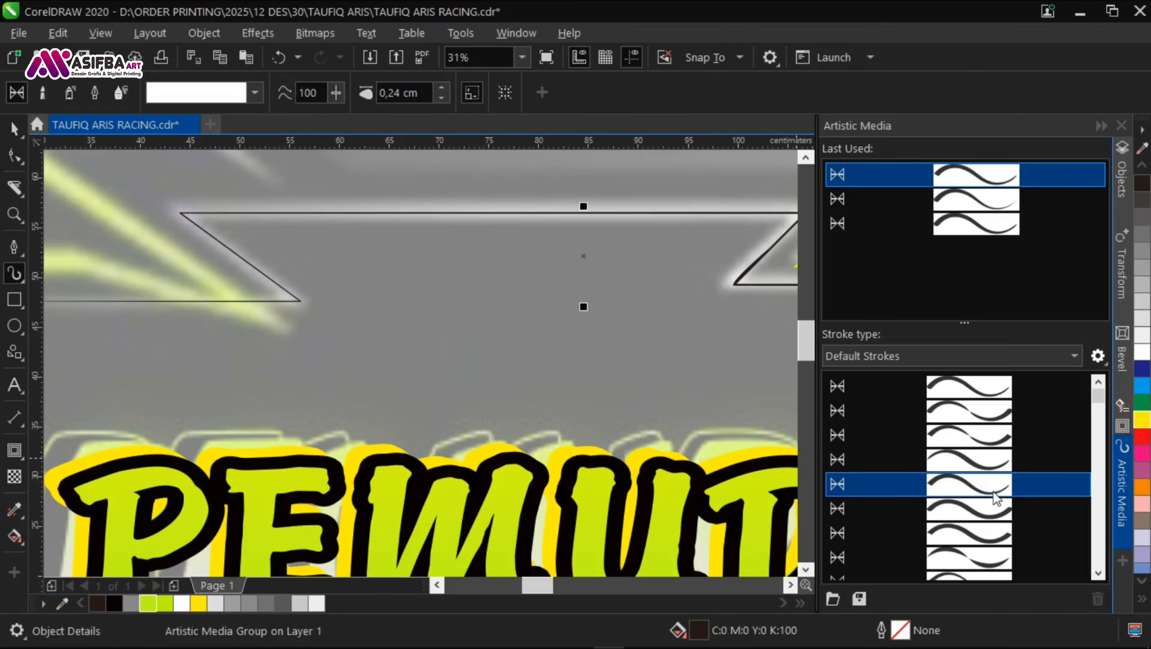
click(442, 90)
click(443, 90)
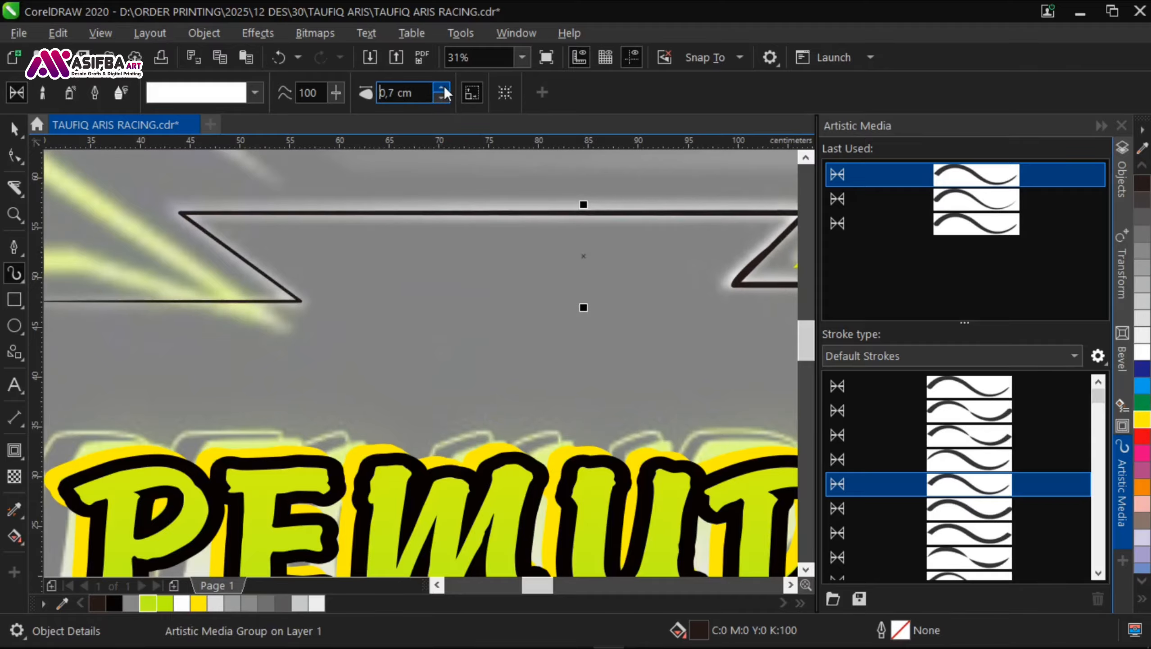
click(443, 90)
scroll(319, 278, down, 2)
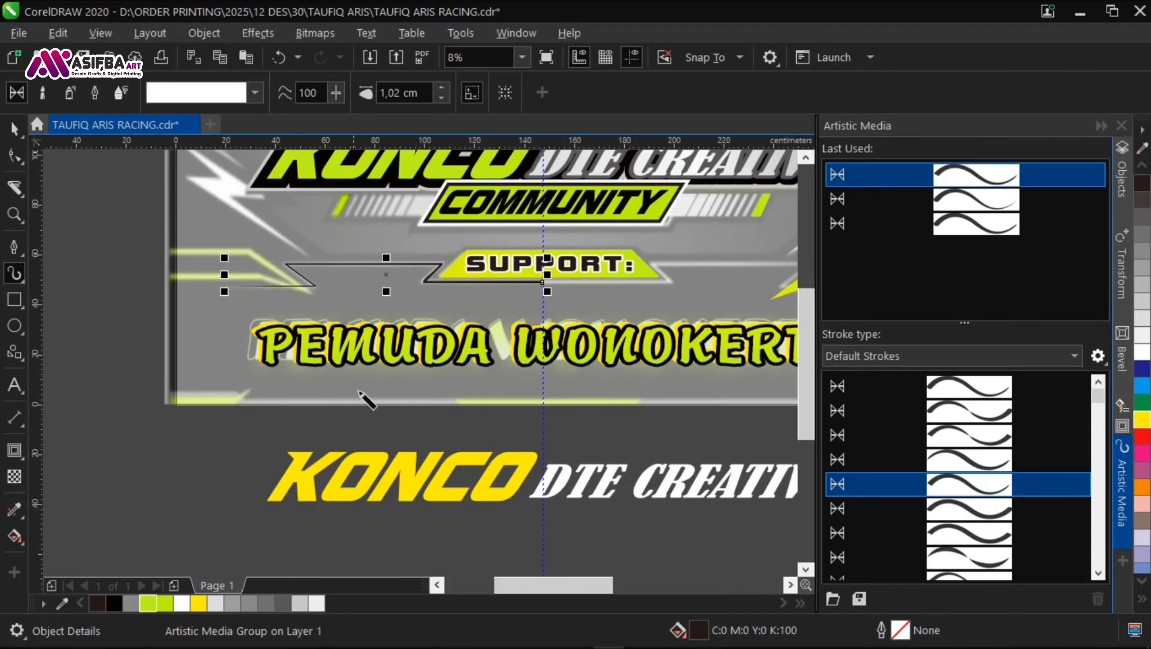
scroll(401, 253, up, 1)
click(442, 91)
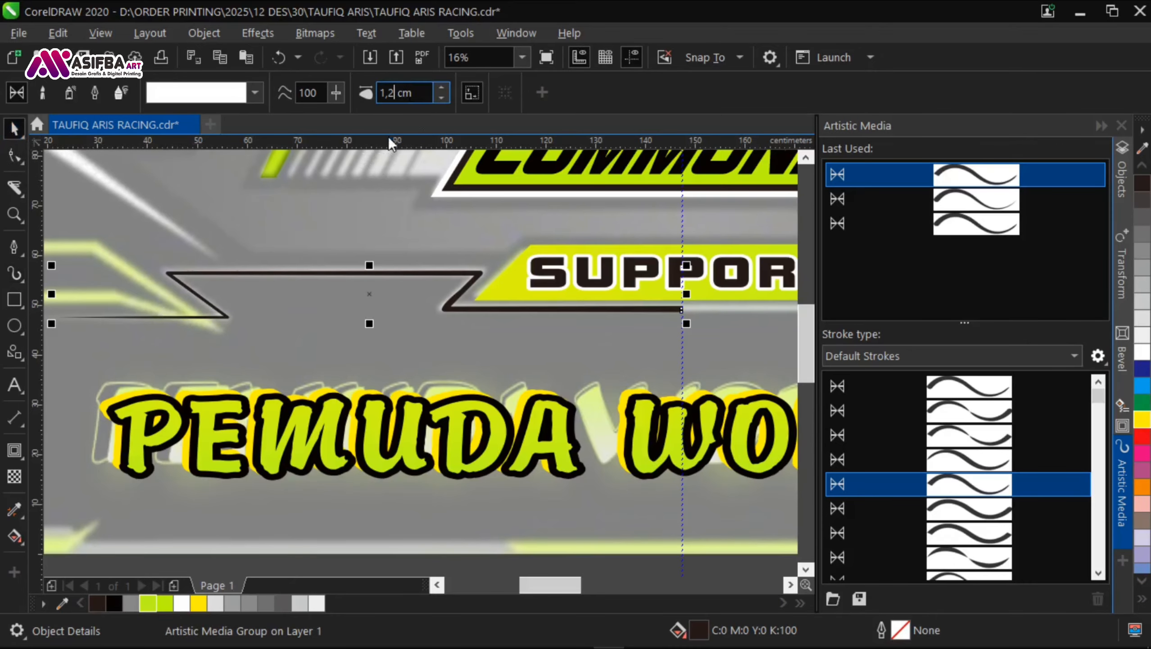
Step: Convert the left frame line's Artistic Media stroke to curves
click(204, 33)
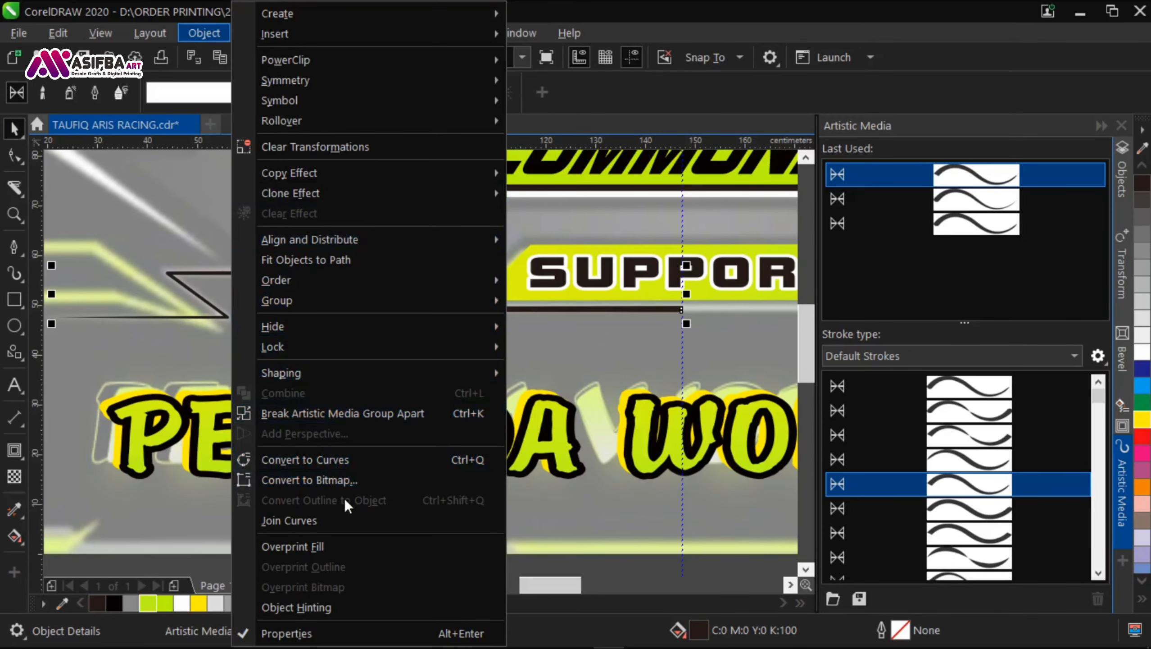
click(349, 463)
double_click(449, 308)
key(space)
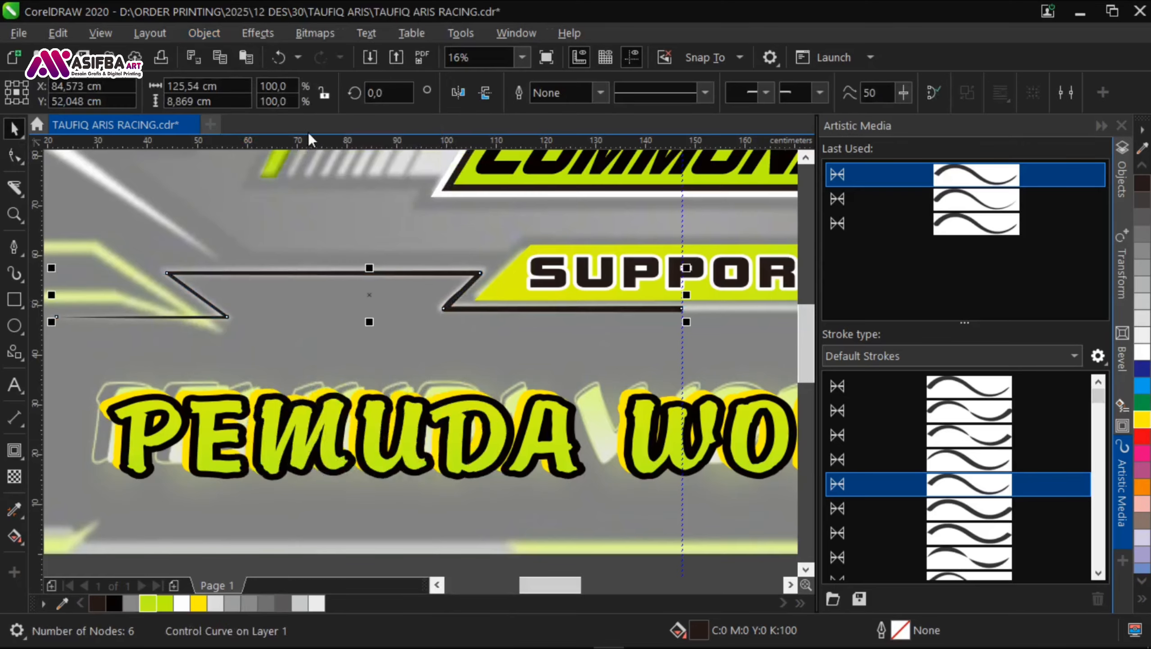
click(204, 33)
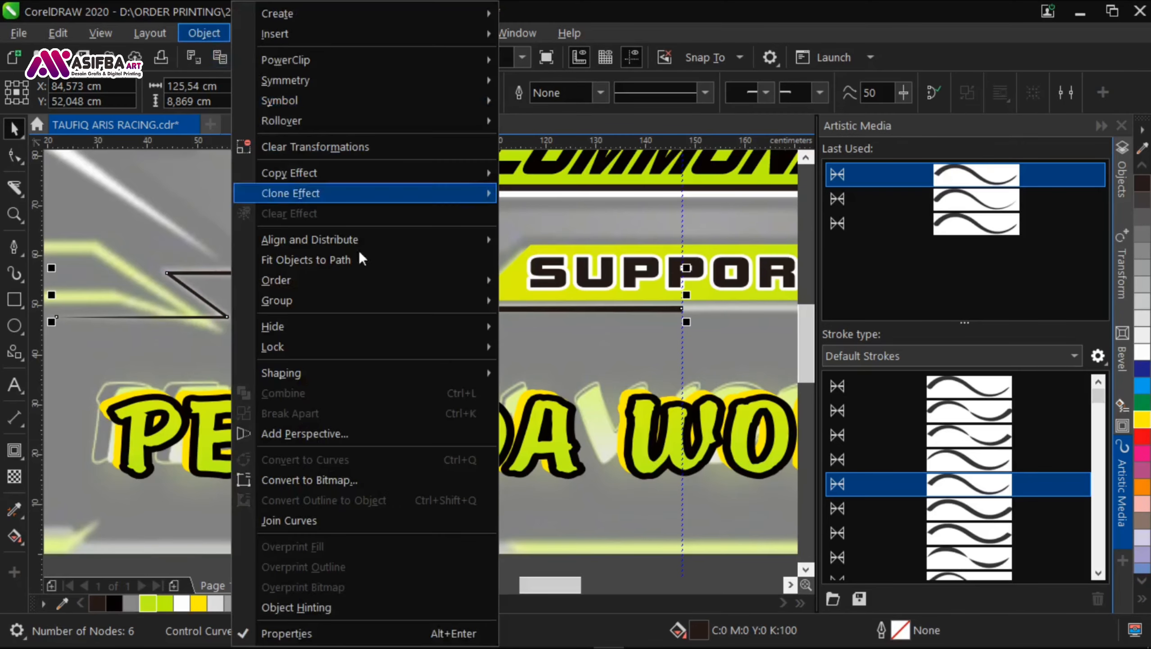
click(540, 422)
scroll(257, 285, down, 1)
click(324, 454)
click(298, 278)
Step: Mirror a copy of the tapered frame line to the other half of the banner and fill both halves white
shift+drag(153, 290, 559, 283)
key(ctrl+z)
right_click(560, 283)
scroll(463, 303, up, 2)
shift+click(443, 274)
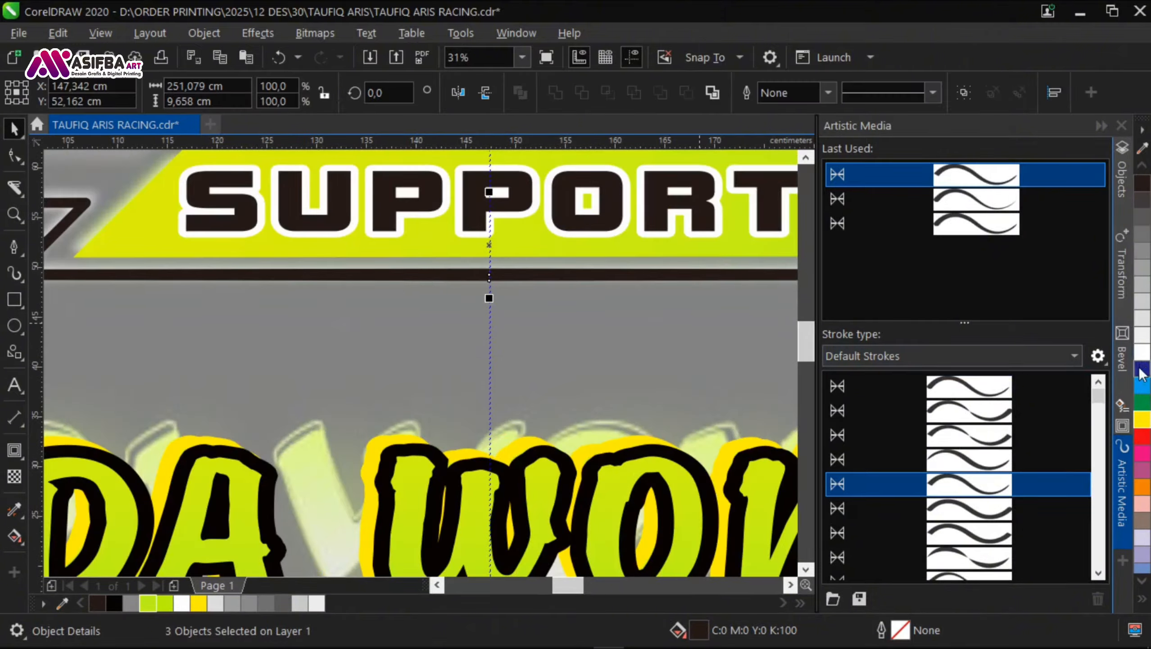
shift+click(380, 348)
scroll(369, 323, down, 2)
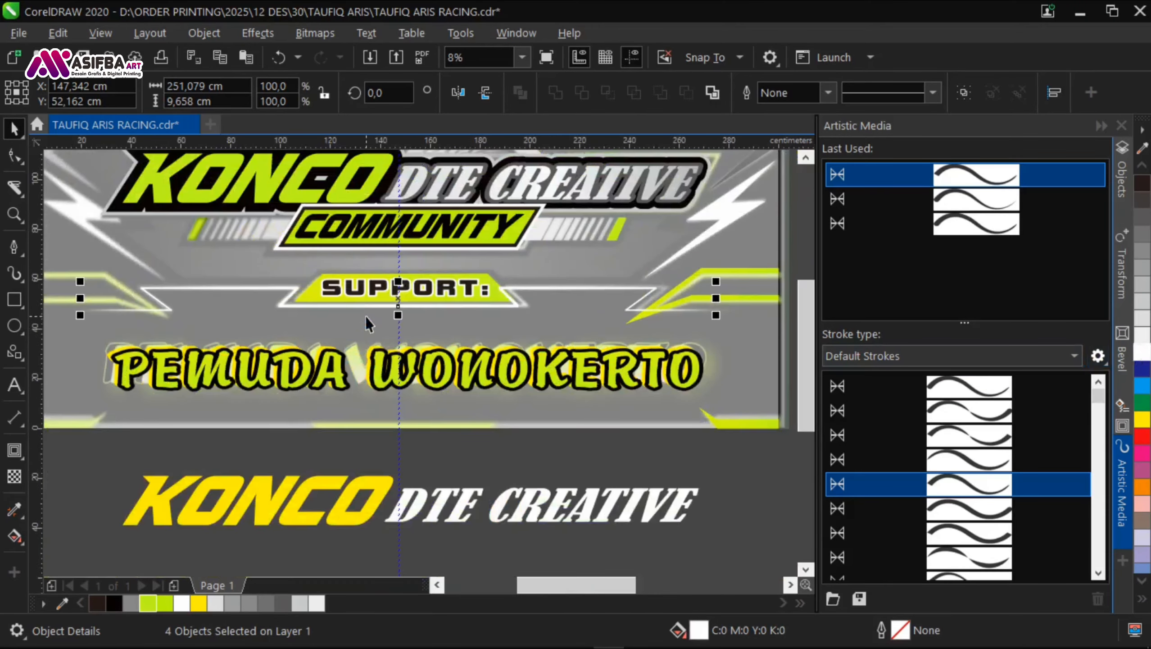
Step: Group the white frame lines, centre them horizontally on the background bitmap and save the document
key(ctrl+g)
shift+click(393, 412)
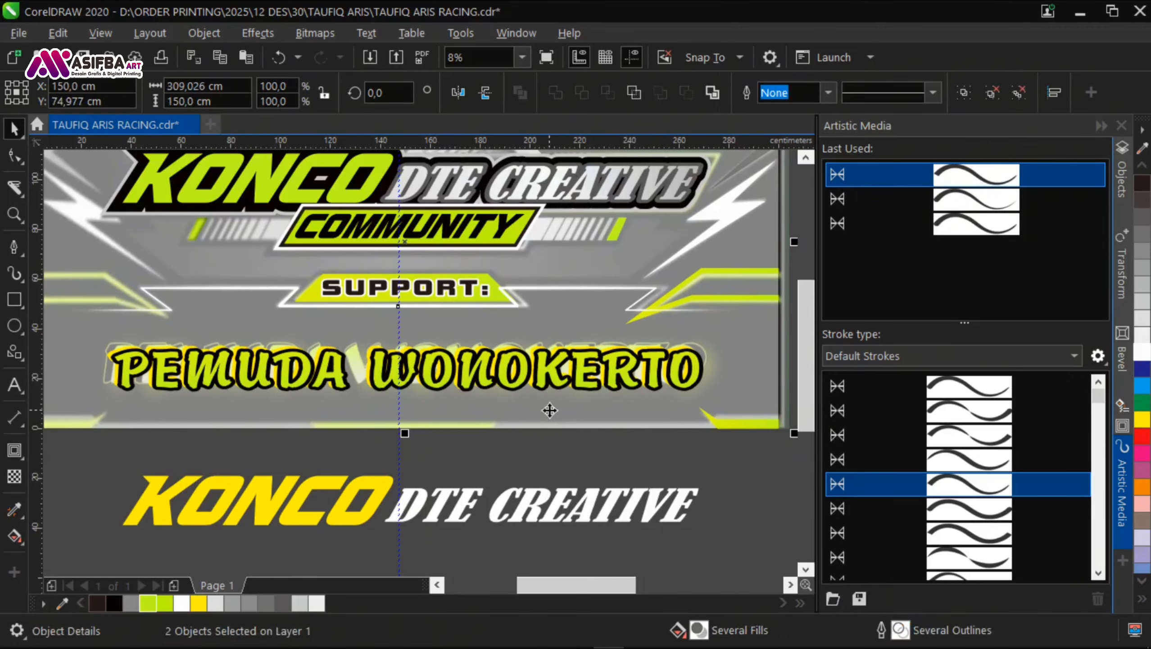
key(c)
click(532, 456)
scroll(494, 280, up, 2)
click(542, 350)
scroll(568, 323, up, 1)
click(628, 402)
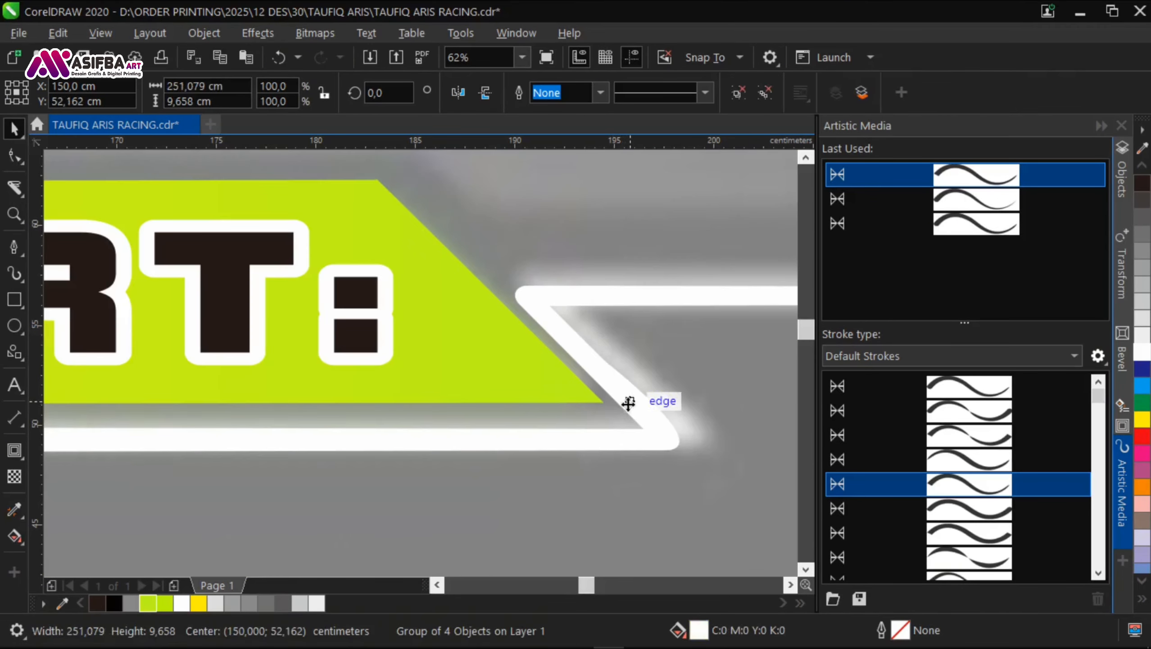
scroll(629, 402, up, 1)
scroll(561, 374, down, 4)
click(519, 422)
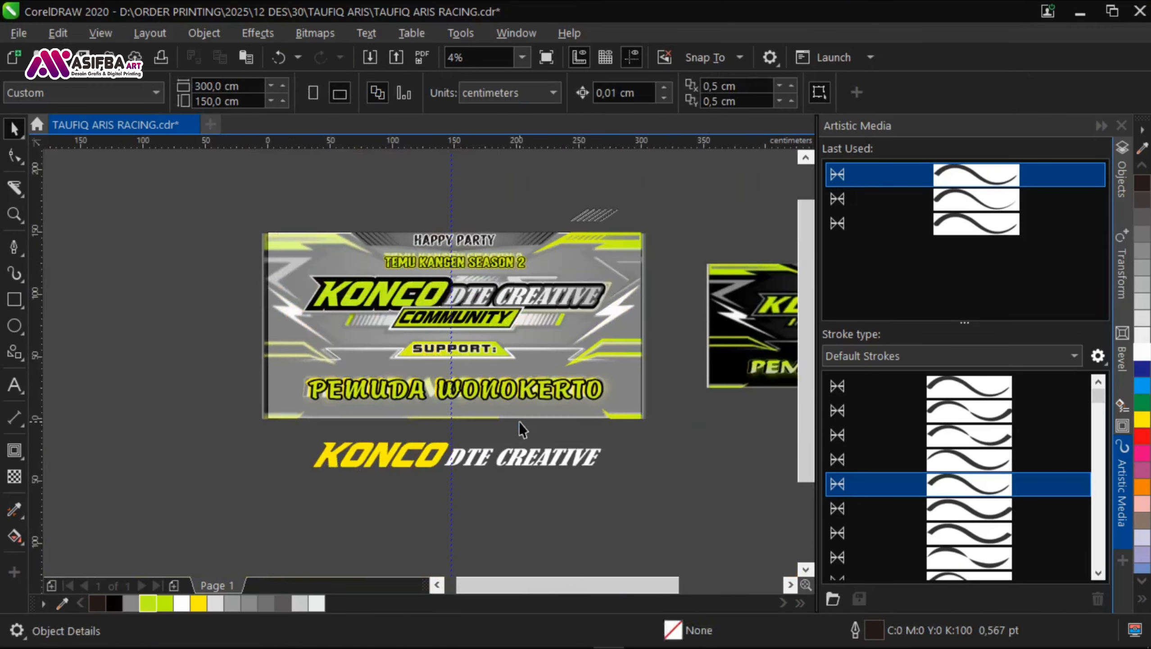
key(ctrl+s)
Step: Hide the blurry background bitmap in the object list
scroll(587, 344, up, 1)
click(588, 343)
scroll(366, 357, down, 1)
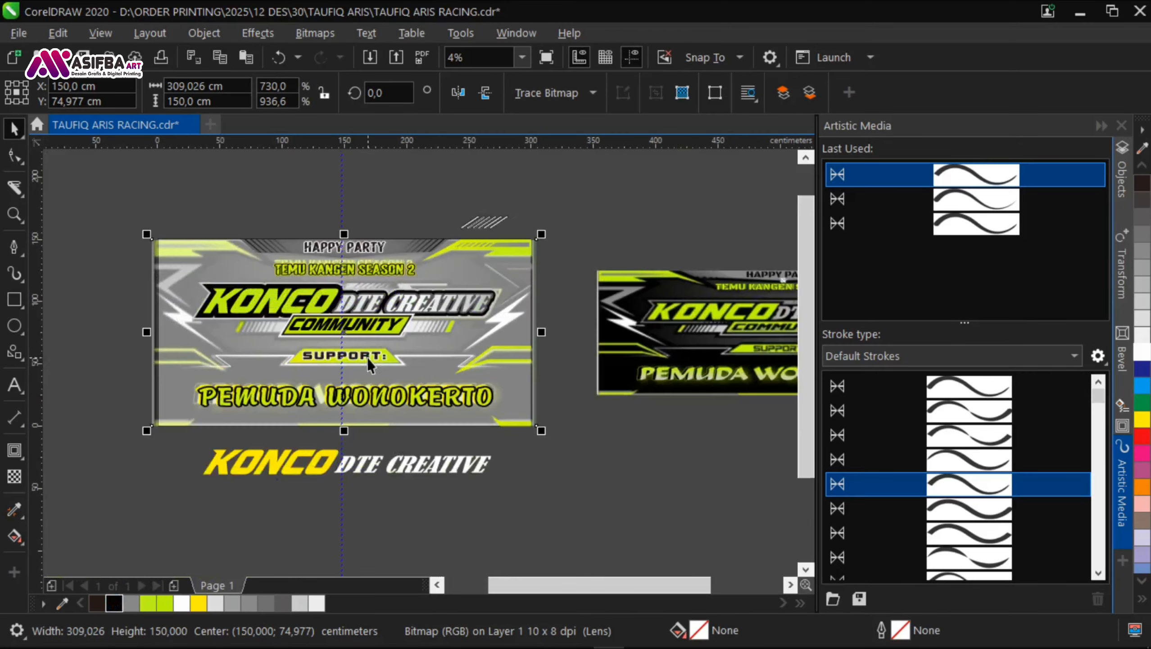
click(1122, 180)
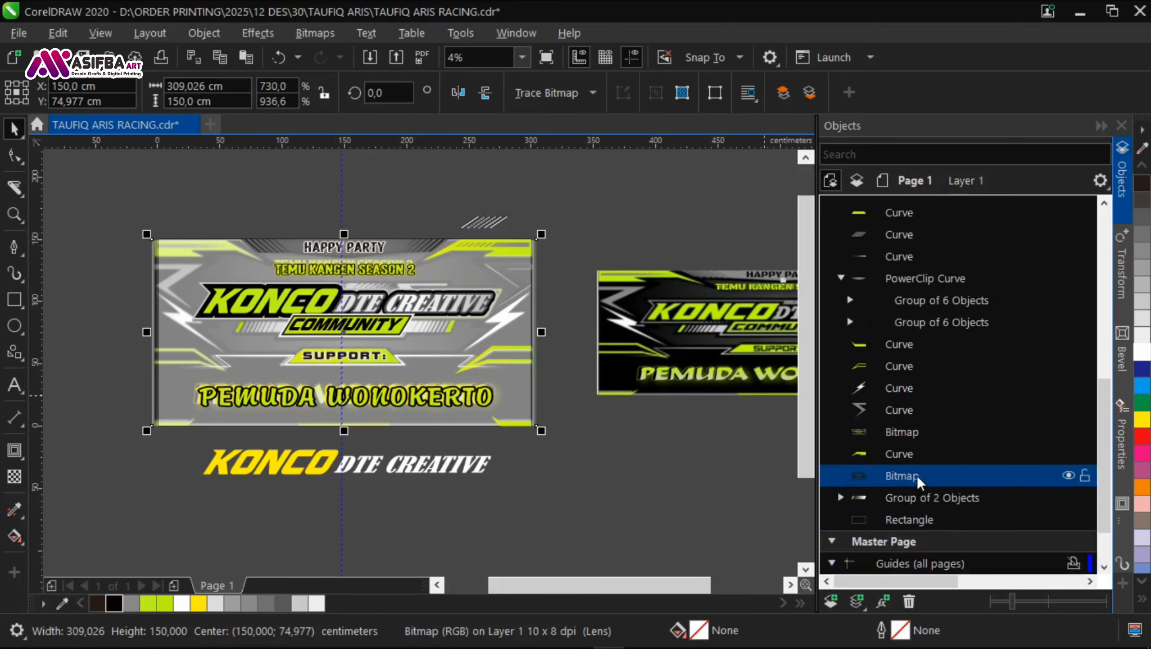
click(1069, 475)
Step: Create a page-sized background rectangle behind the artwork and fill it black
double_click(14, 299)
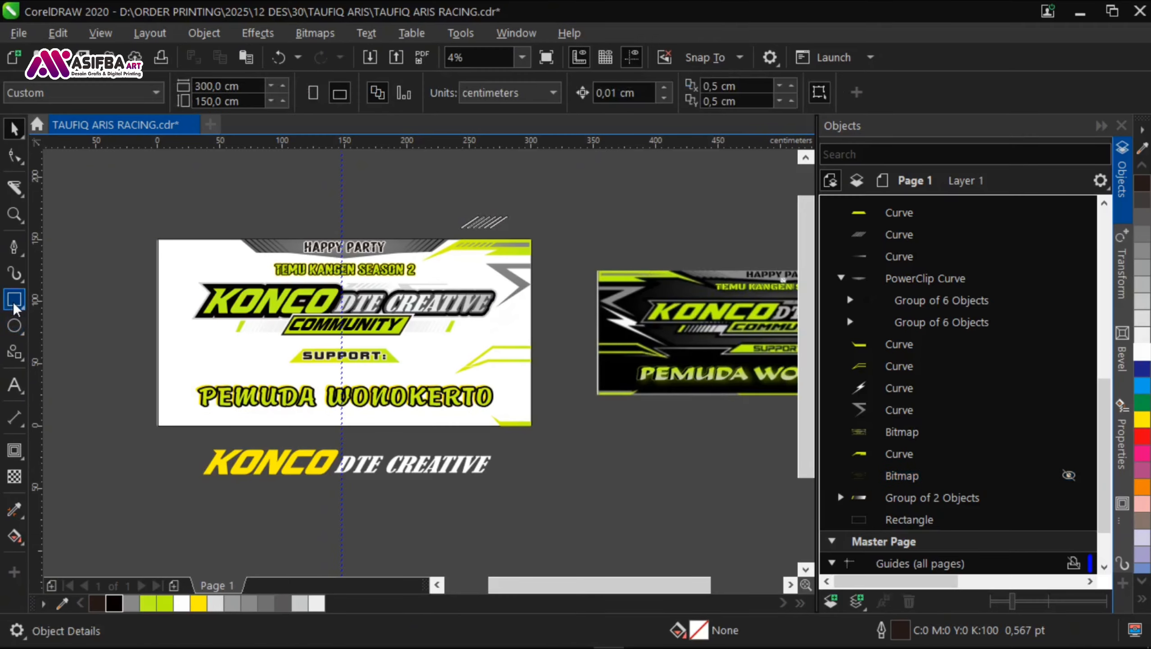
click(115, 602)
click(560, 502)
key(space)
scroll(608, 452, up, 1)
scroll(544, 452, down, 1)
scroll(359, 247, up, 1)
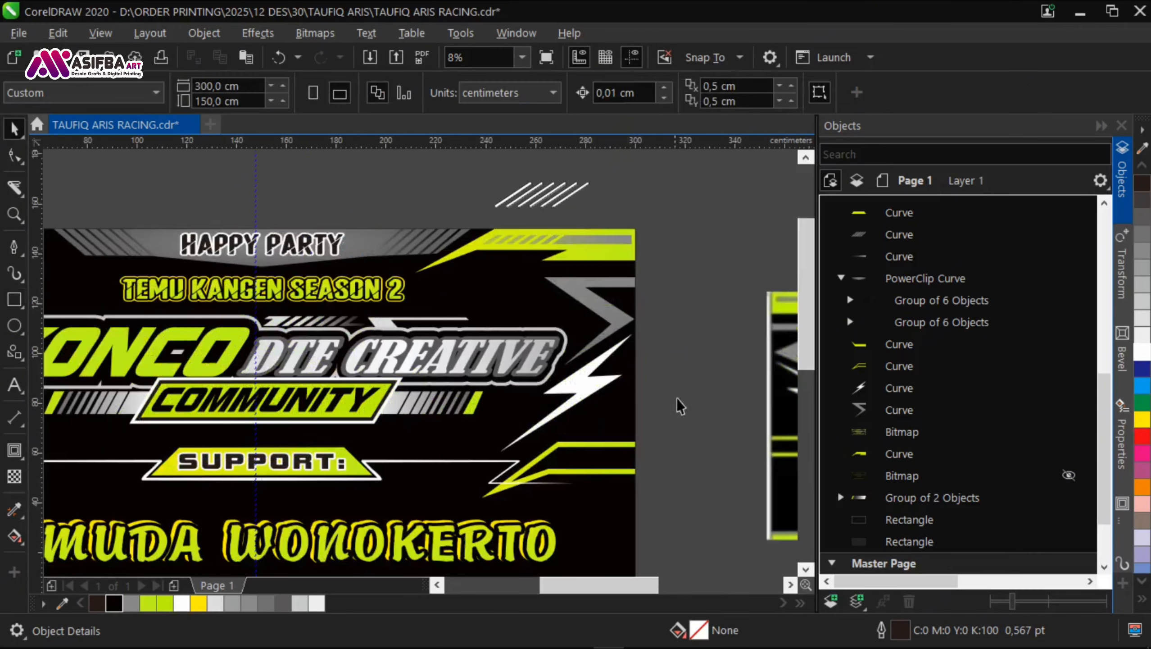
scroll(526, 359, down, 1)
scroll(506, 427, up, 1)
Step: Delete the leftover object from the banner and save the document
click(280, 427)
key(Delete)
scroll(328, 403, down, 1)
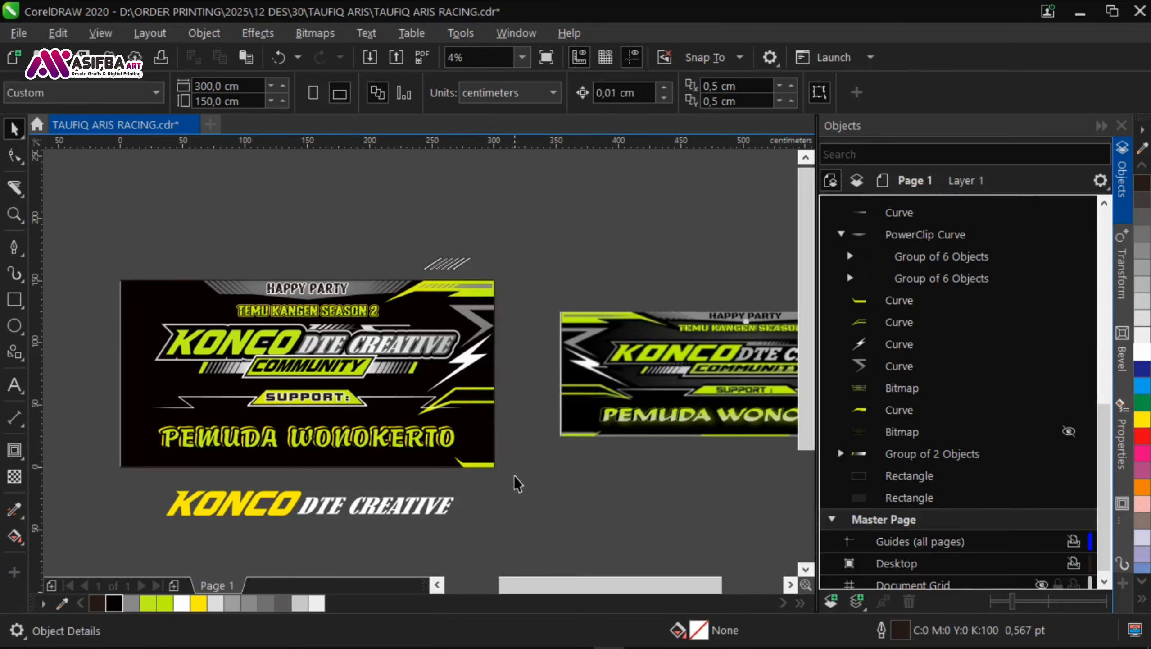
drag(515, 477, 504, 408)
key(ctrl+s)
scroll(264, 409, up, 1)
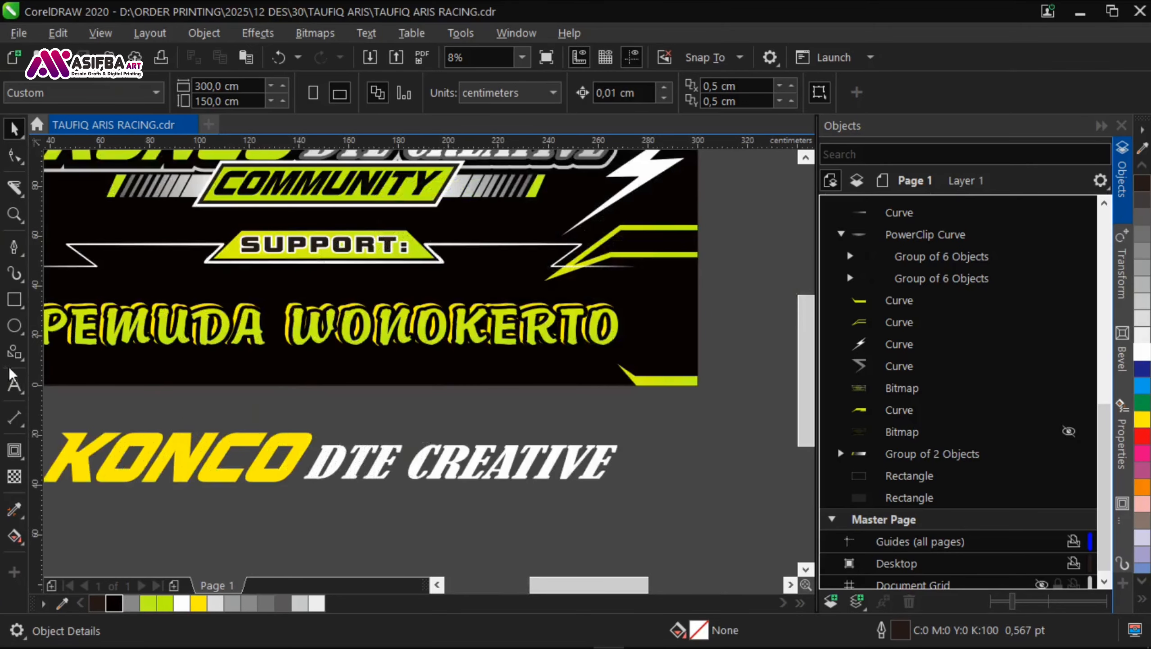
Step: Draw a gray (#878787) rectangle about 293 by 9,5 cm along the banner's bottom edge, without an outline
key(F6)
scroll(701, 392, down, 1)
mouse_move(700, 389)
mouse_down()
mouse_move(401, 391)
mouse_move(334, 377)
mouse_up()
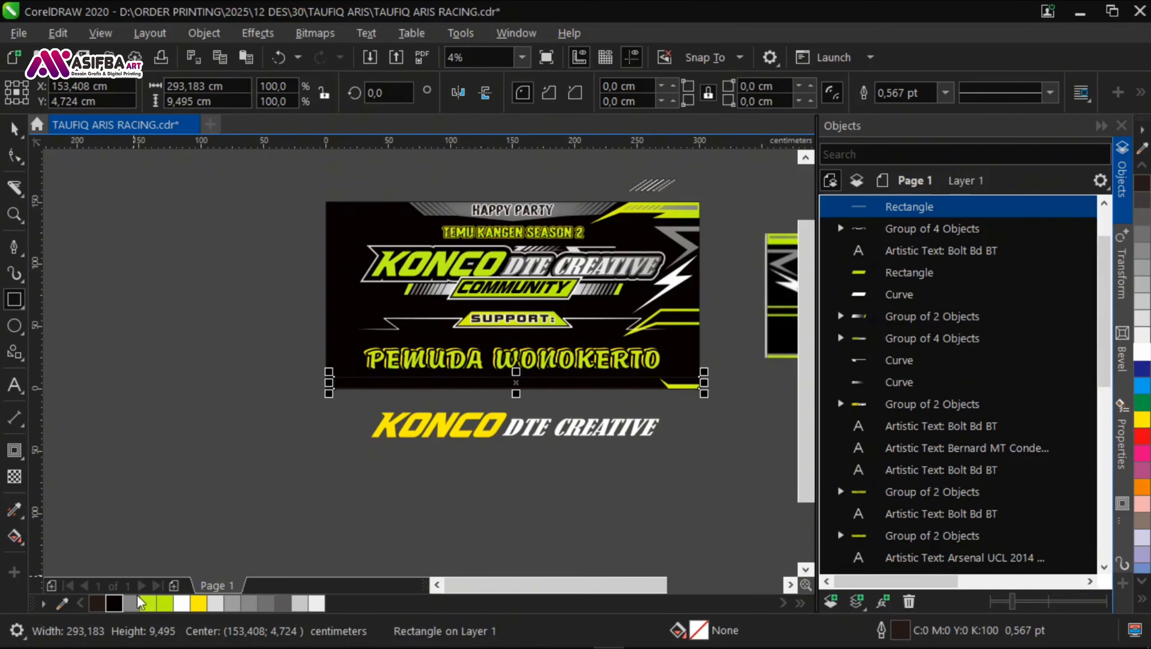
click(131, 603)
click(924, 112)
scroll(573, 399, up, 2)
key(space)
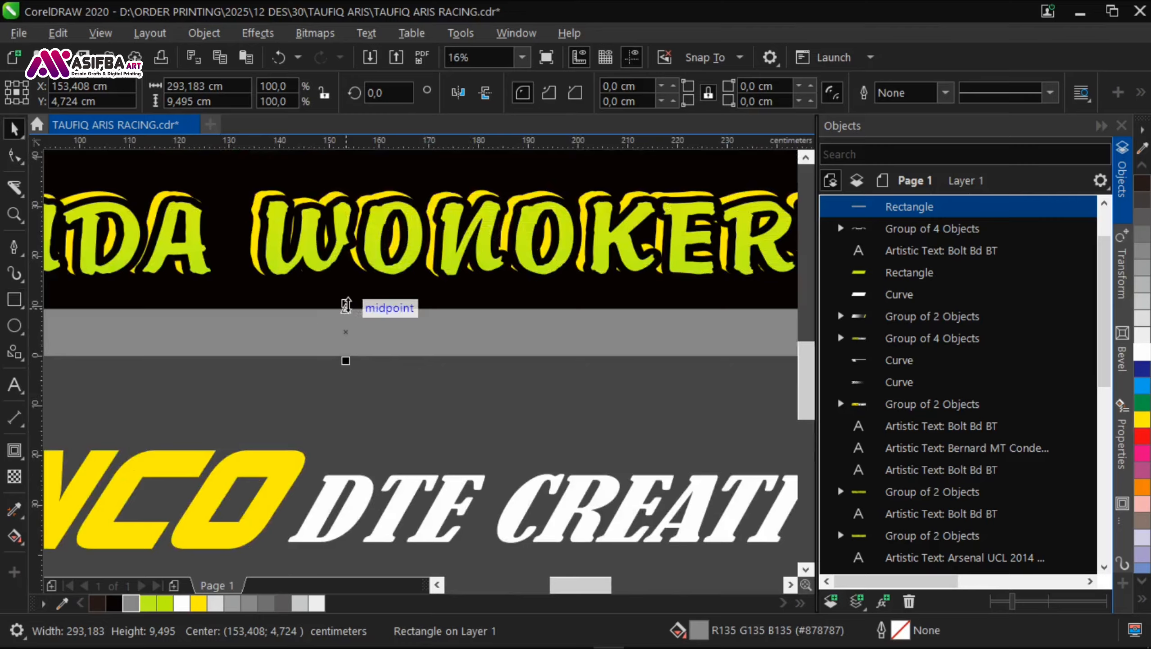
Step: Flatten the gray rectangle into a thin strip along the banner's bottom edge
scroll(264, 366, down, 1)
drag(347, 306, 324, 366)
scroll(300, 356, up, 2)
scroll(279, 391, down, 2)
scroll(280, 389, up, 3)
scroll(280, 379, down, 3)
Step: Bring the lime corner shape at the banner's lower right in front of the gray strip and save the document
click(281, 379)
scroll(280, 380, up, 1)
scroll(280, 380, down, 1)
key(ctrl+v)
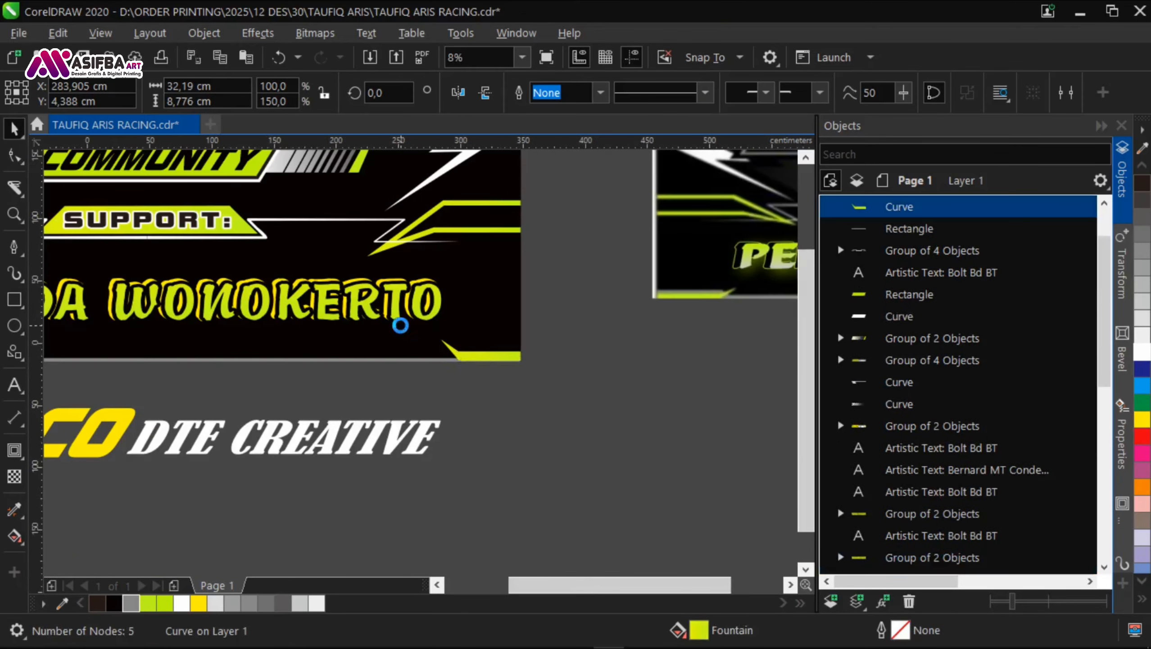
scroll(401, 325, down, 1)
click(477, 378)
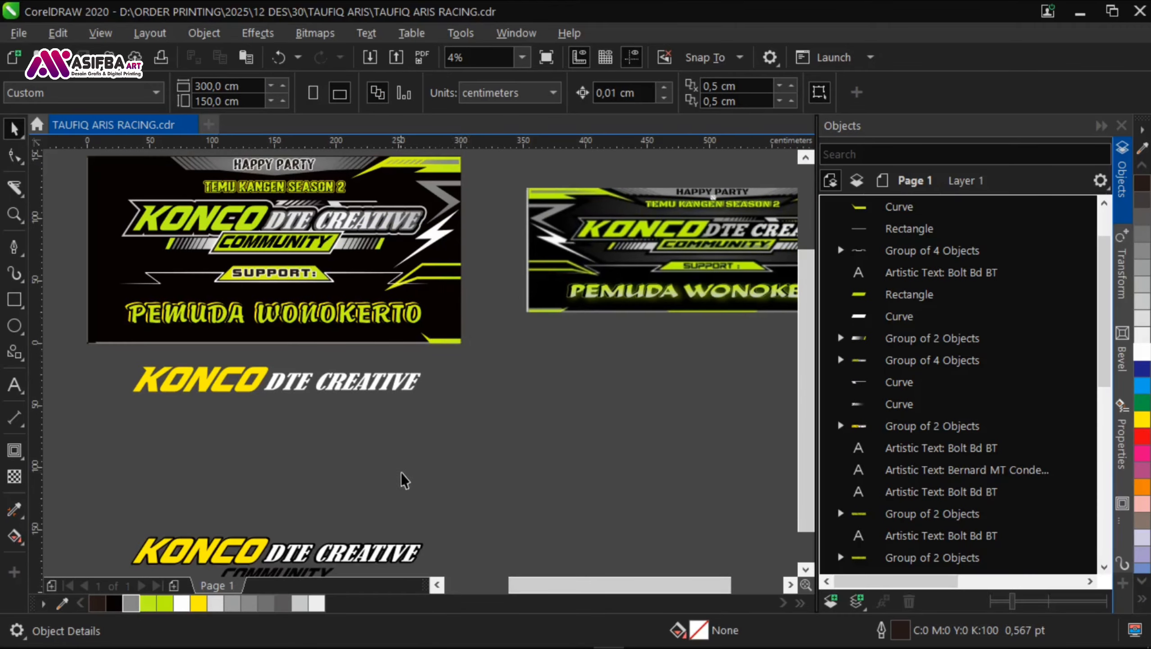
scroll(296, 250, up, 2)
scroll(460, 334, down, 2)
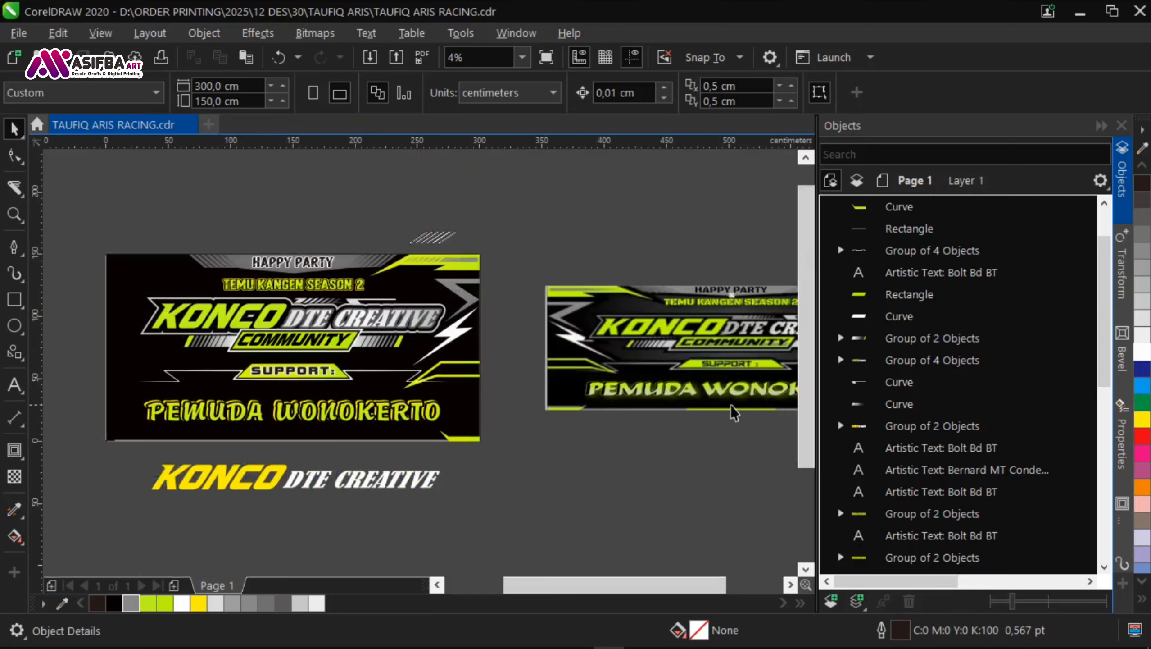
Step: Fill the white plate behind COMMUNITY with 10% black and remove its outline
scroll(364, 332, up, 2)
click(361, 324)
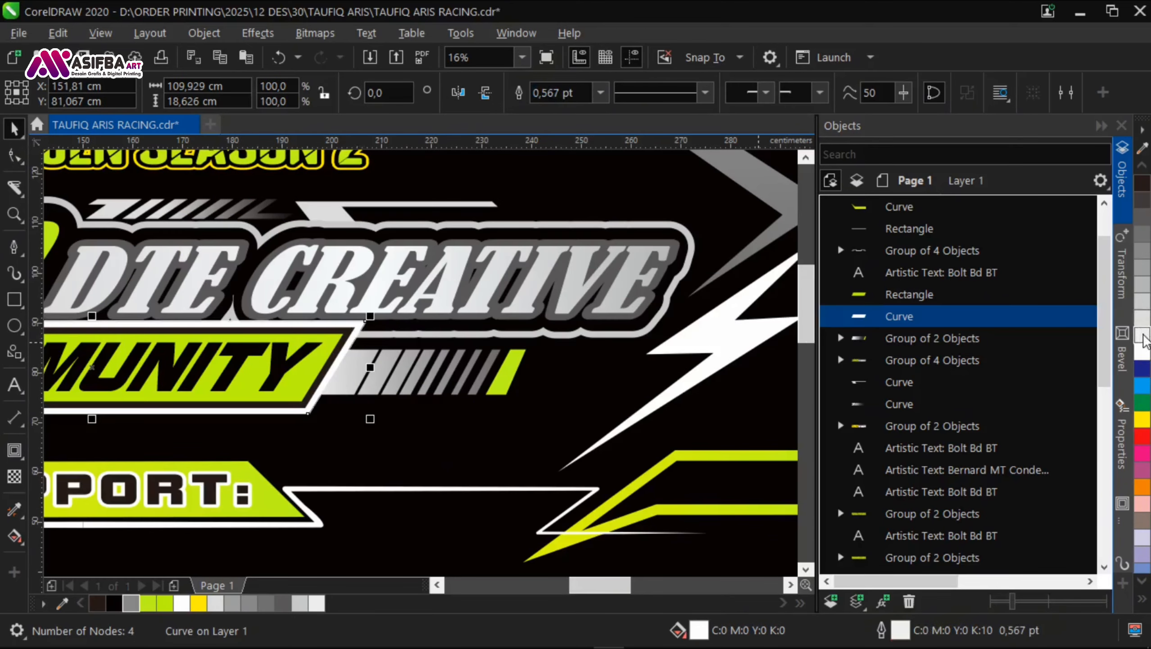
click(1143, 339)
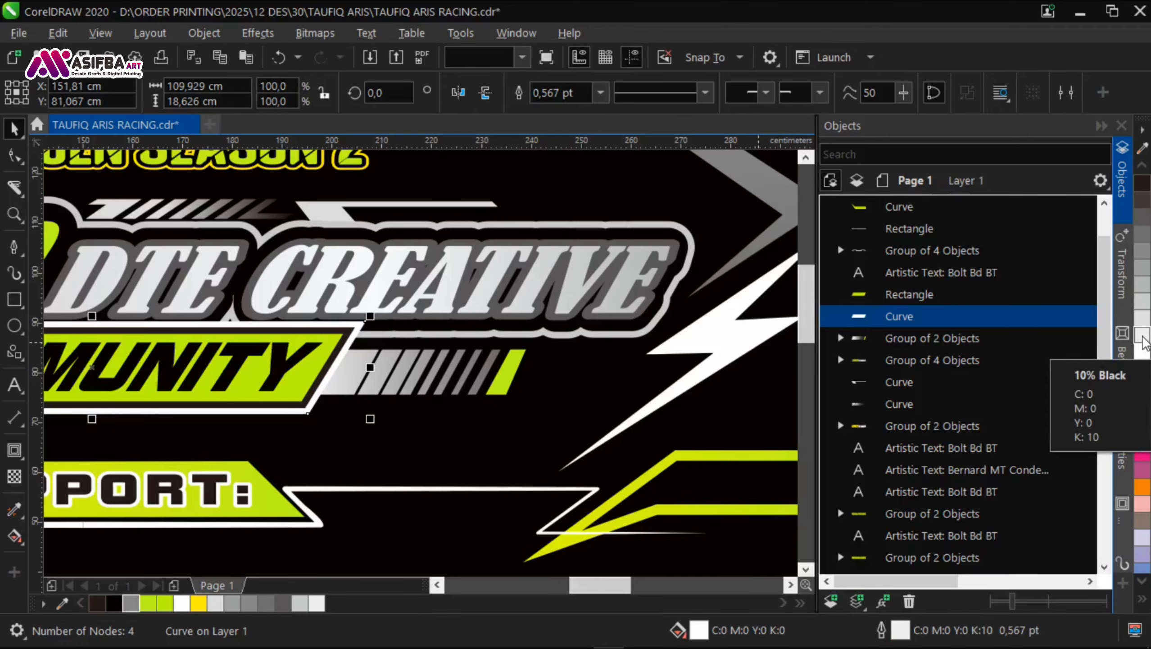
click(956, 255)
scroll(397, 370, down, 2)
click(376, 374)
scroll(389, 370, up, 3)
Step: Lower the plate behind COMMUNITY beneath the title's outline shapes in the stacking order and save the document
drag(362, 298, 359, 337)
key(ctrl+z)
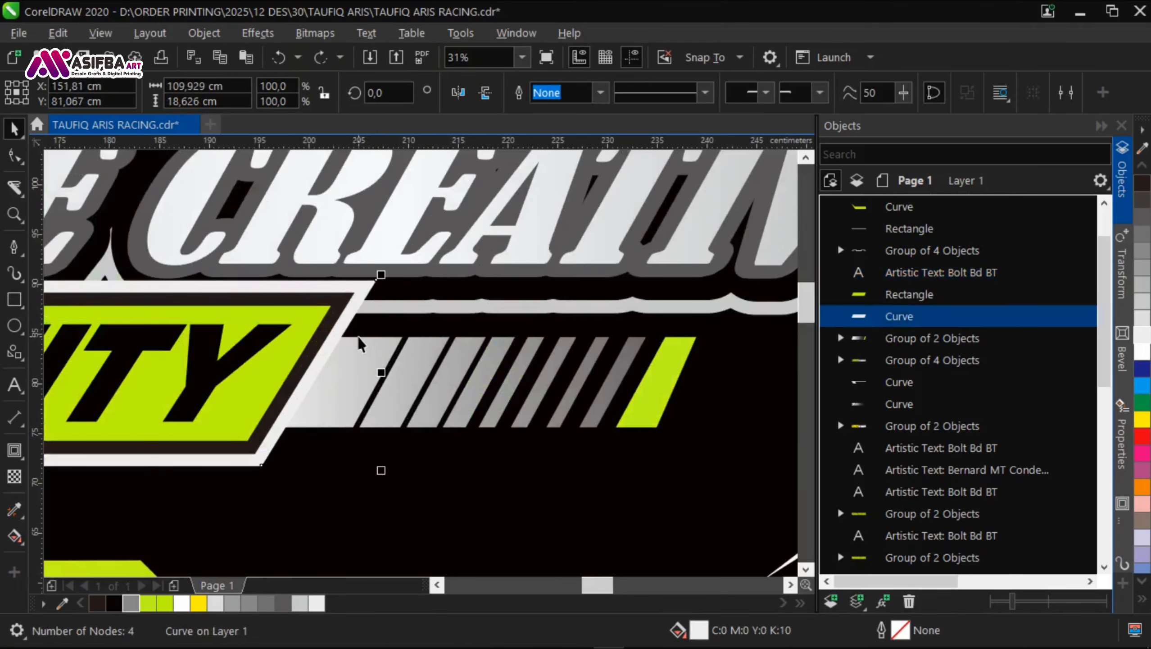
key(ctrl+Page_Down)
key(ctrl+Page_Down)
key(ctrl+Page_Down)
key(ctrl+Page_Down)
key(ctrl+Page_Up)
scroll(363, 350, down, 3)
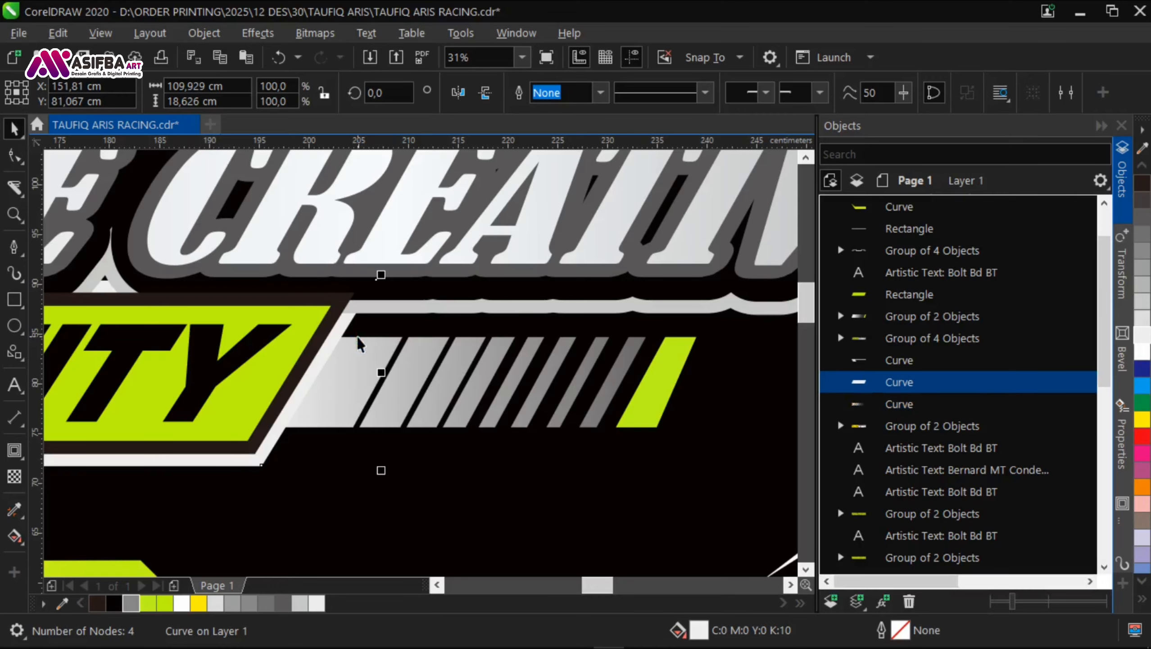
click(421, 420)
Step: Tighten the letter spacing of SUPPORT: and centre the text horizontally on its lime plate
scroll(229, 311, up, 2)
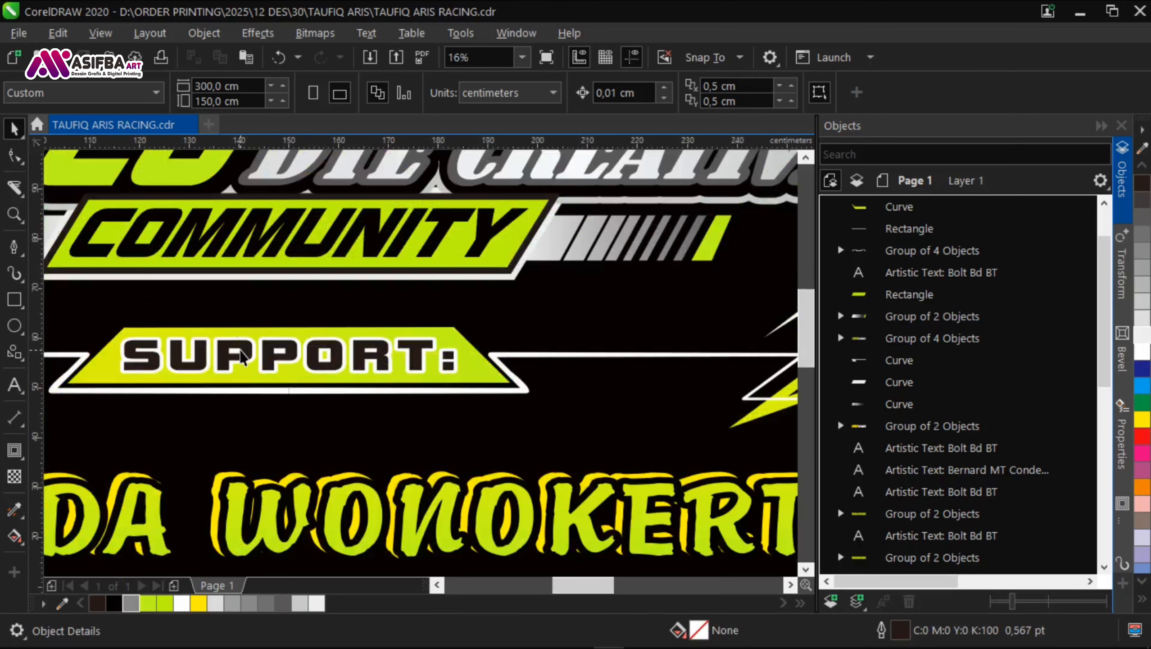
click(239, 356)
key(F10)
drag(459, 376, 438, 387)
click(13, 132)
shift+click(459, 365)
key(c)
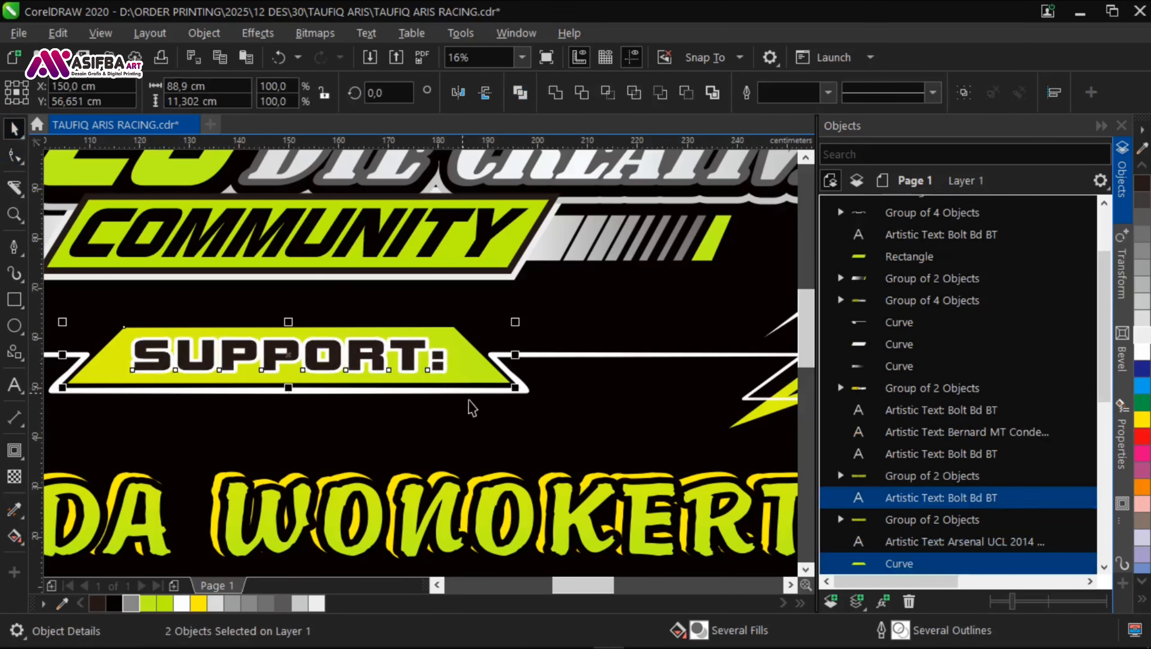
scroll(472, 405, down, 2)
Step: Move the spare KONCO DTE CREATIVE text further below the banner and save the document
click(606, 492)
drag(607, 493, 224, 385)
drag(386, 430, 386, 486)
click(580, 430)
drag(580, 430, 564, 472)
key(ctrl+s)
Step: Group the eight objects of the COMMUNITY plate and its surrounding title decoration
drag(431, 350, 541, 359)
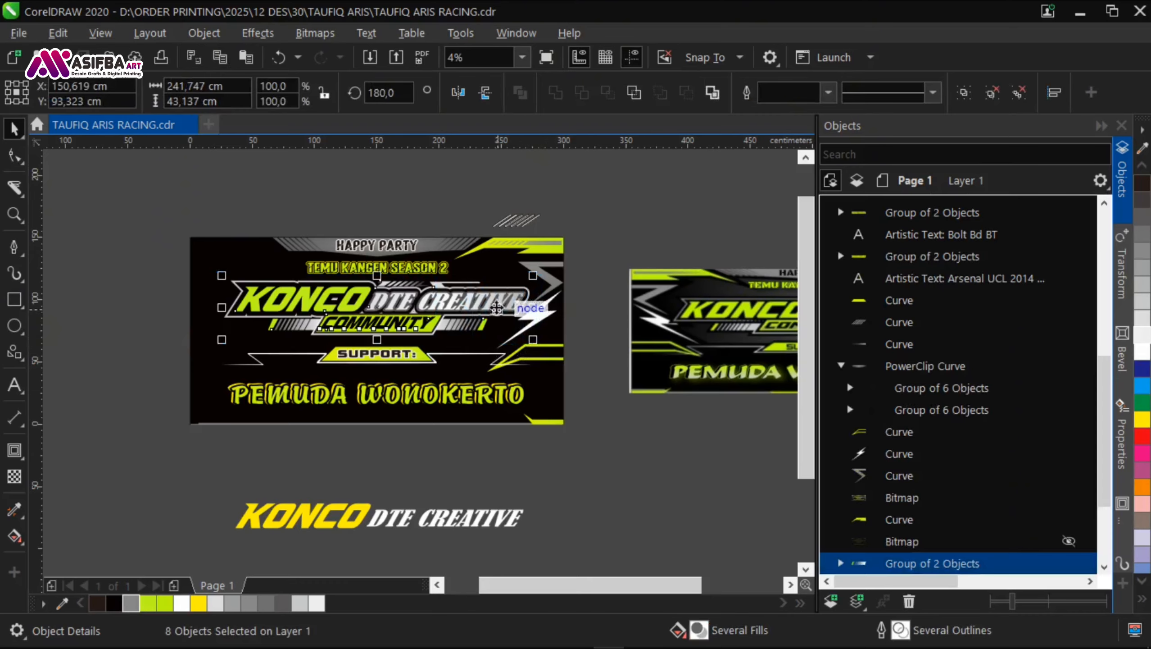
key(ctrl+g)
click(568, 443)
Step: Group the six ornaments on the banner's right side, mirror a copy to the left and align it with the banner's left edge
drag(585, 463, 422, 230)
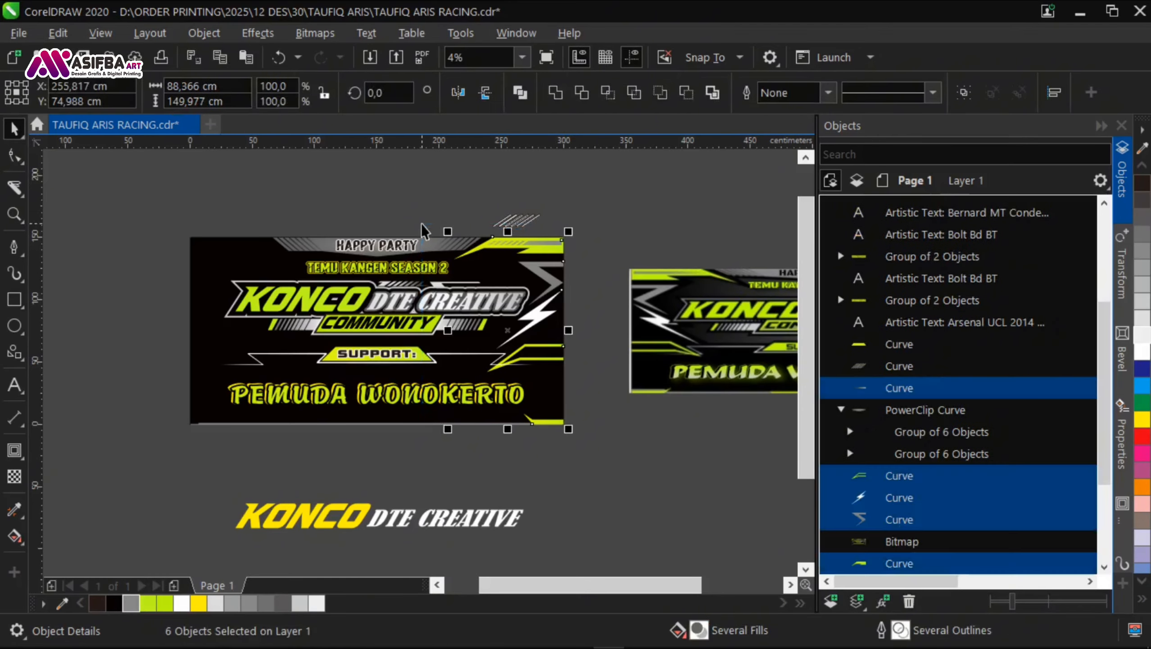
key(ctrl+g)
drag(571, 331, 339, 331)
right_click(339, 331)
shift+click(212, 323)
key(l)
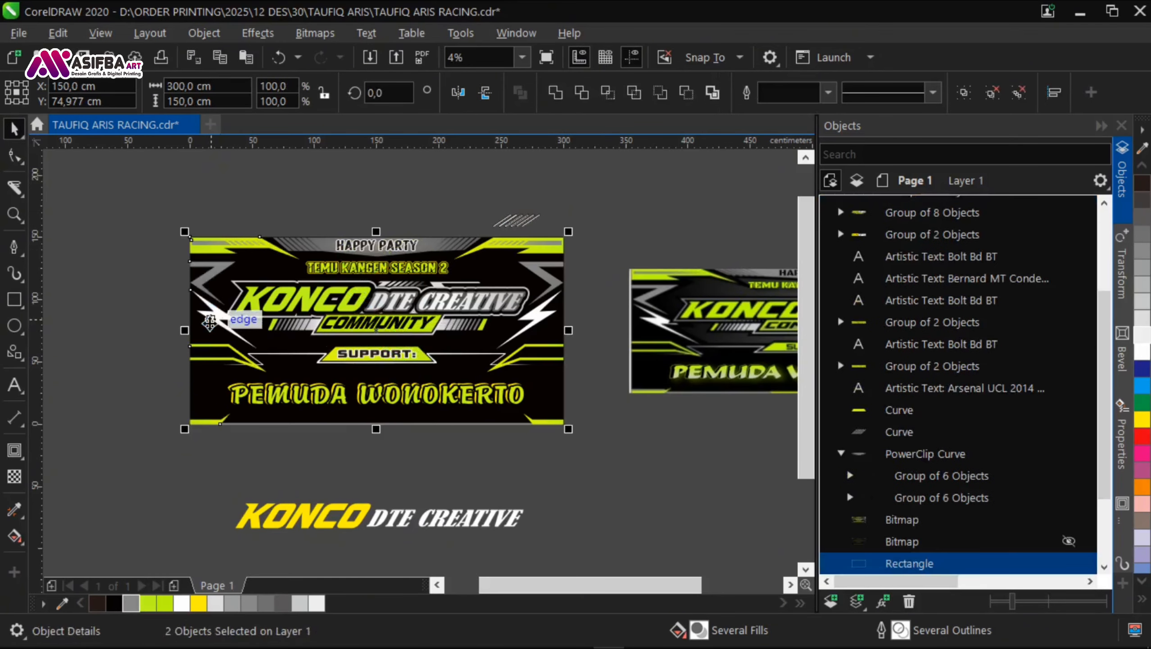
Step: Send the black background rectangle behind the mirrored ornaments and save the document
click(225, 360)
shift+click(215, 379)
key(shift+Page_Down)
click(261, 437)
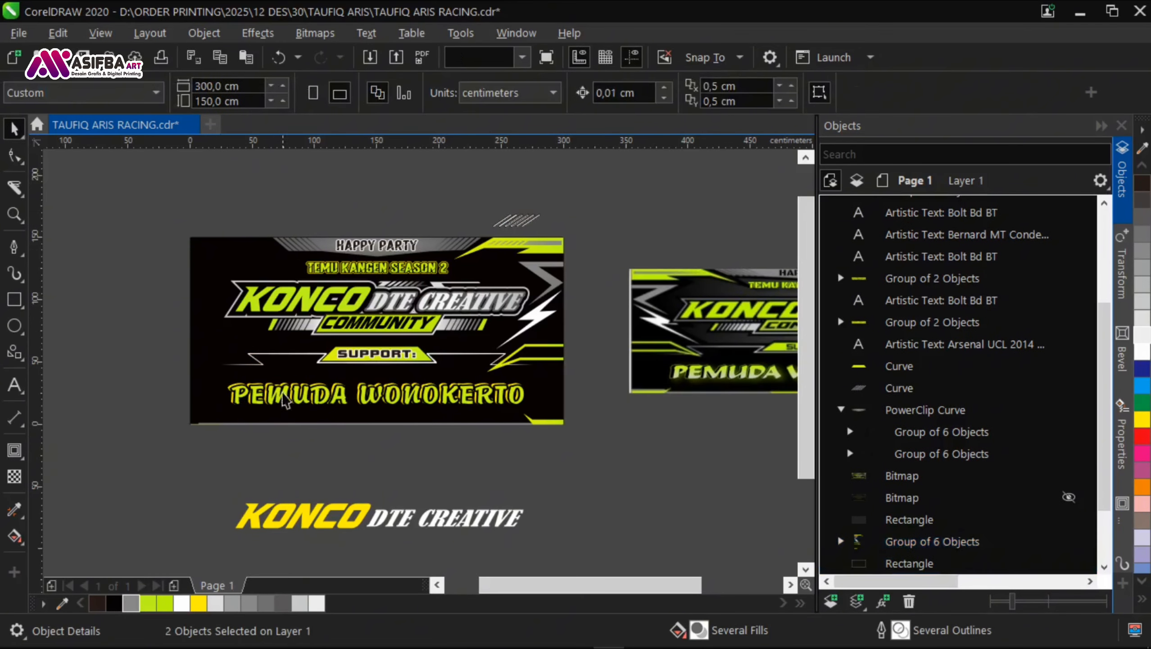
click(280, 355)
click(333, 416)
key(shift+Page_Down)
click(383, 469)
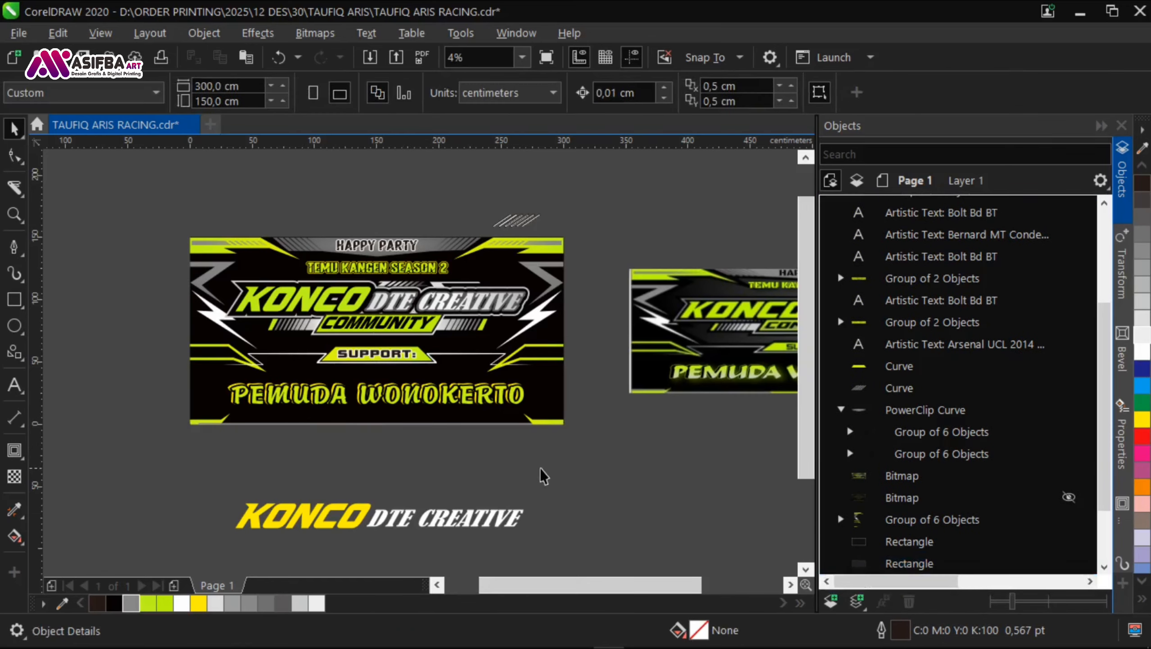
drag(539, 468, 475, 428)
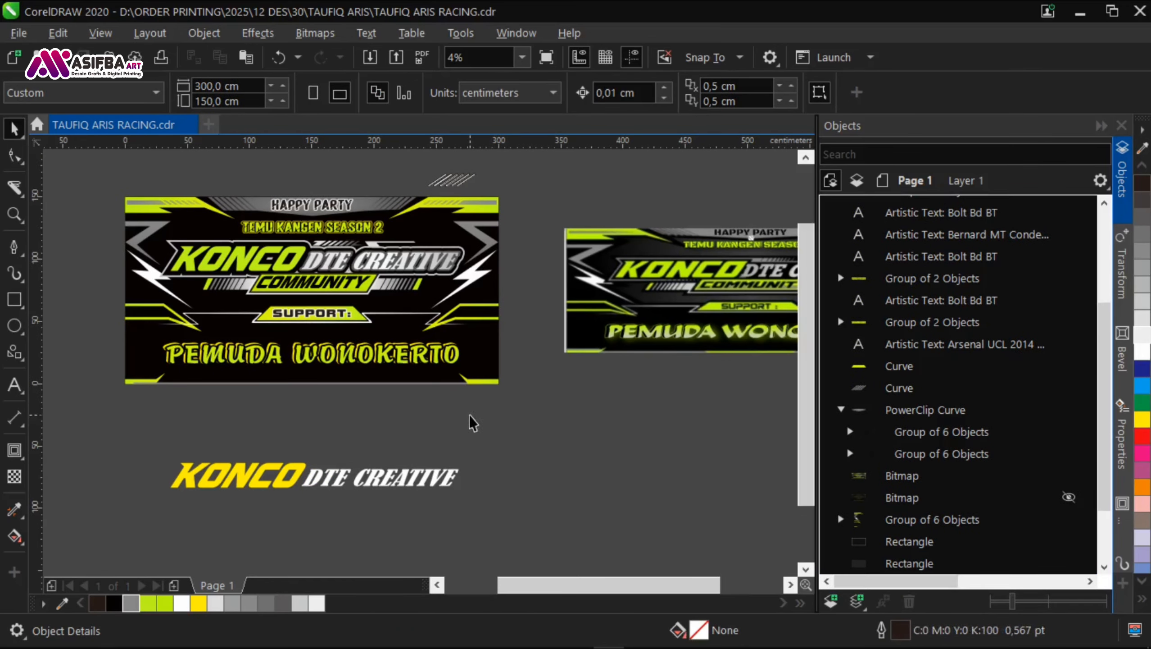
Step: Draw a lime (#BDF51A) trapezoid about 164 by 6,3 cm at the middle of the banner's bottom edge, without an outline
scroll(236, 409, up, 2)
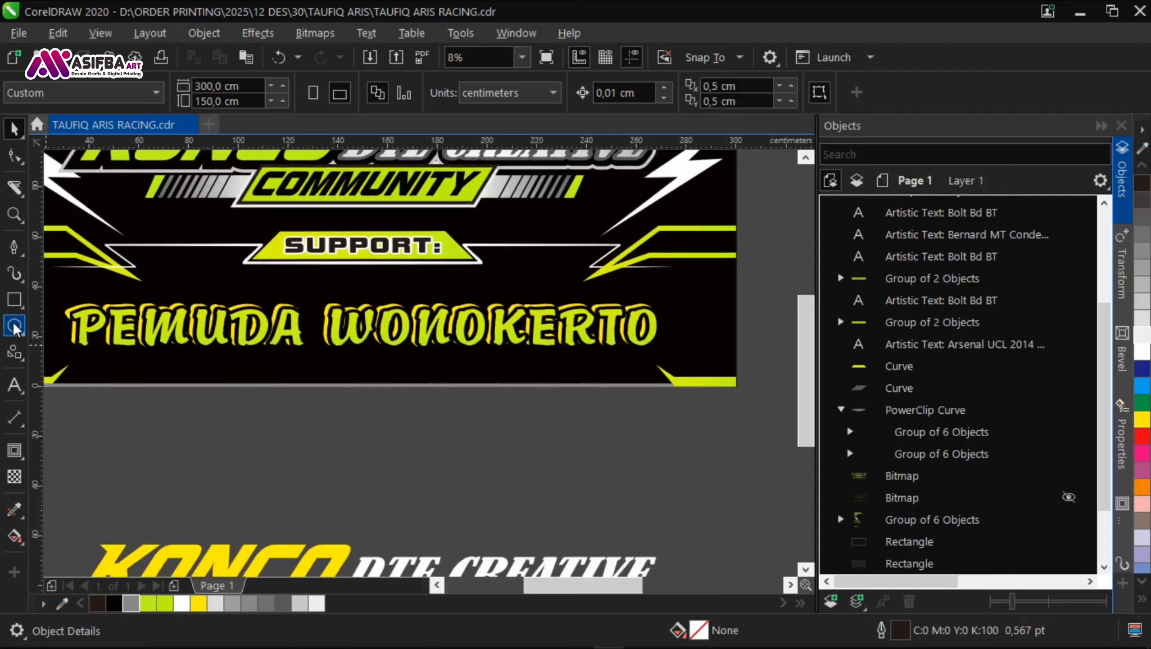
click(20, 356)
click(98, 413)
drag(252, 386, 323, 331)
drag(244, 315, 653, 335)
click(149, 604)
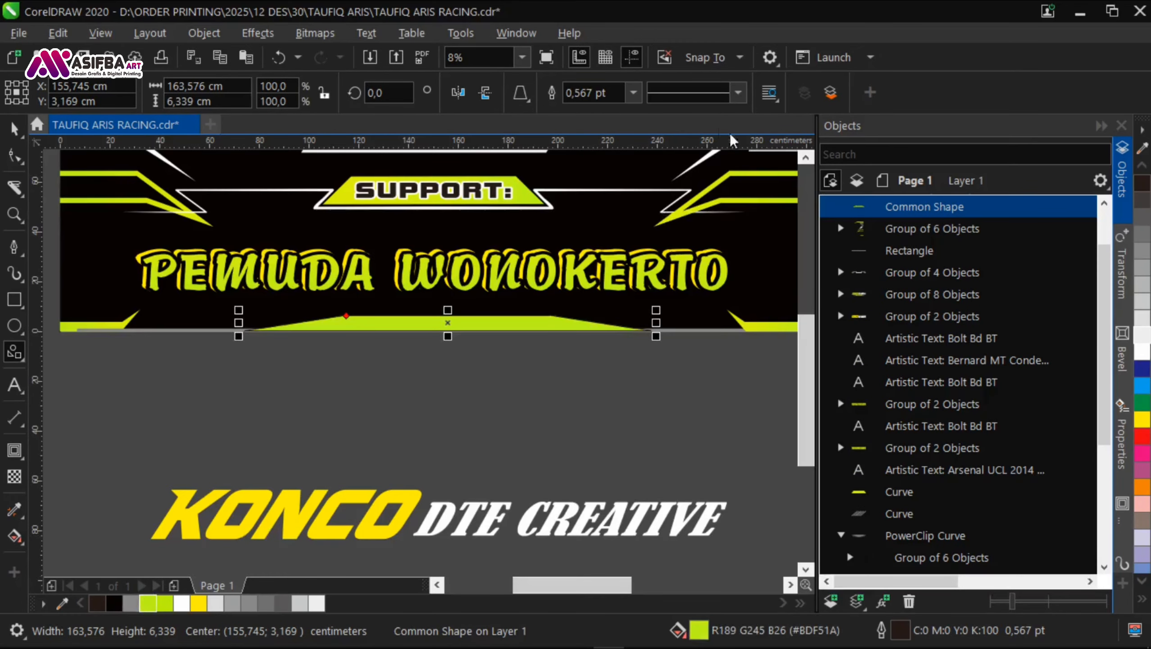
click(633, 92)
click(586, 112)
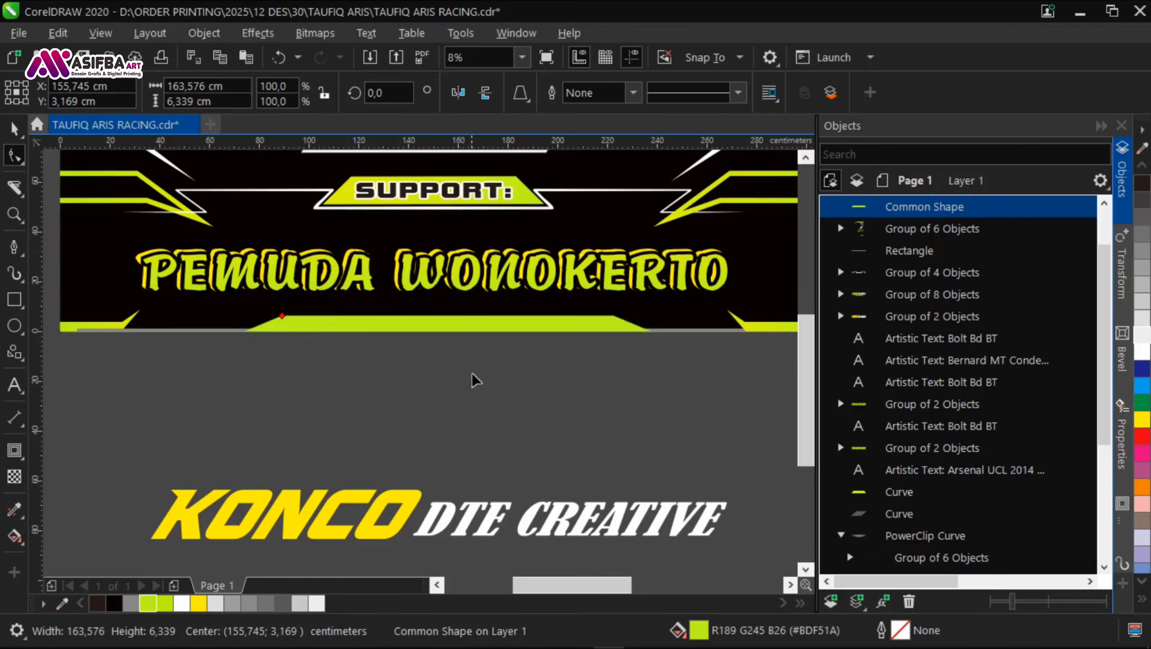
Step: Squash the lime trapezoid at the banner's bottom edge to half its height, about 3,2 cm, keeping it on the edge
key(space)
scroll(453, 330, up, 2)
drag(432, 269, 431, 303)
scroll(321, 296, down, 2)
scroll(353, 295, up, 2)
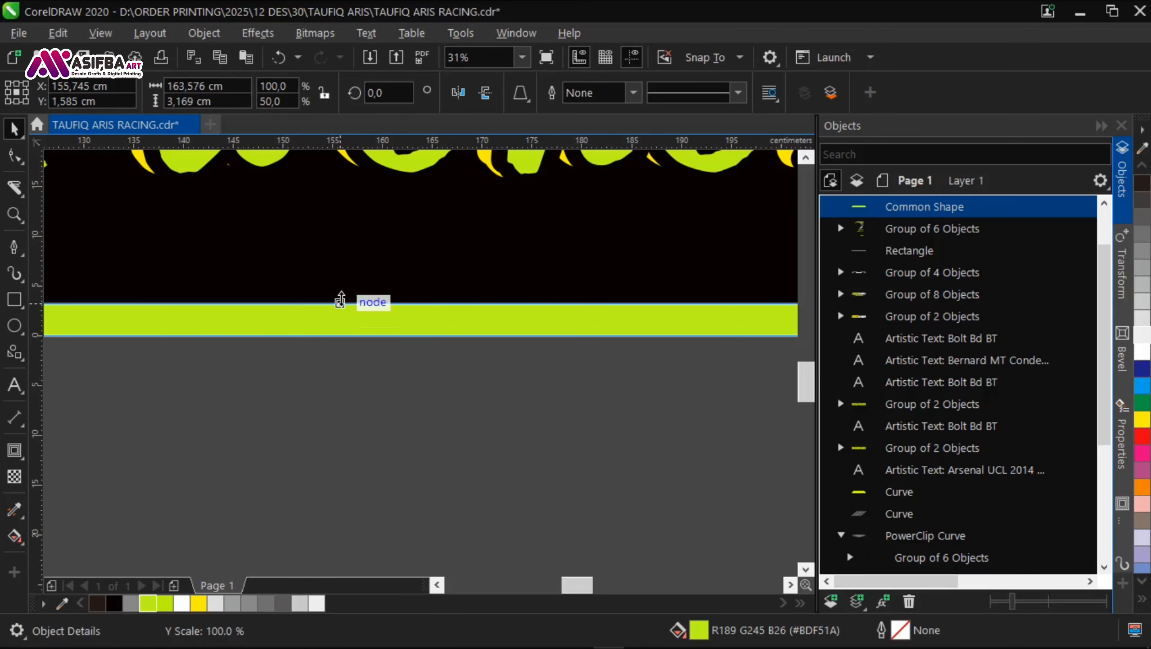
scroll(339, 303, down, 2)
click(347, 355)
Step: Move the PEMUDA WONOKERTO text slightly down, closer to the banner's bottom edge
scroll(346, 355, down, 1)
drag(479, 343, 484, 375)
drag(556, 356, 168, 314)
scroll(357, 337, up, 1)
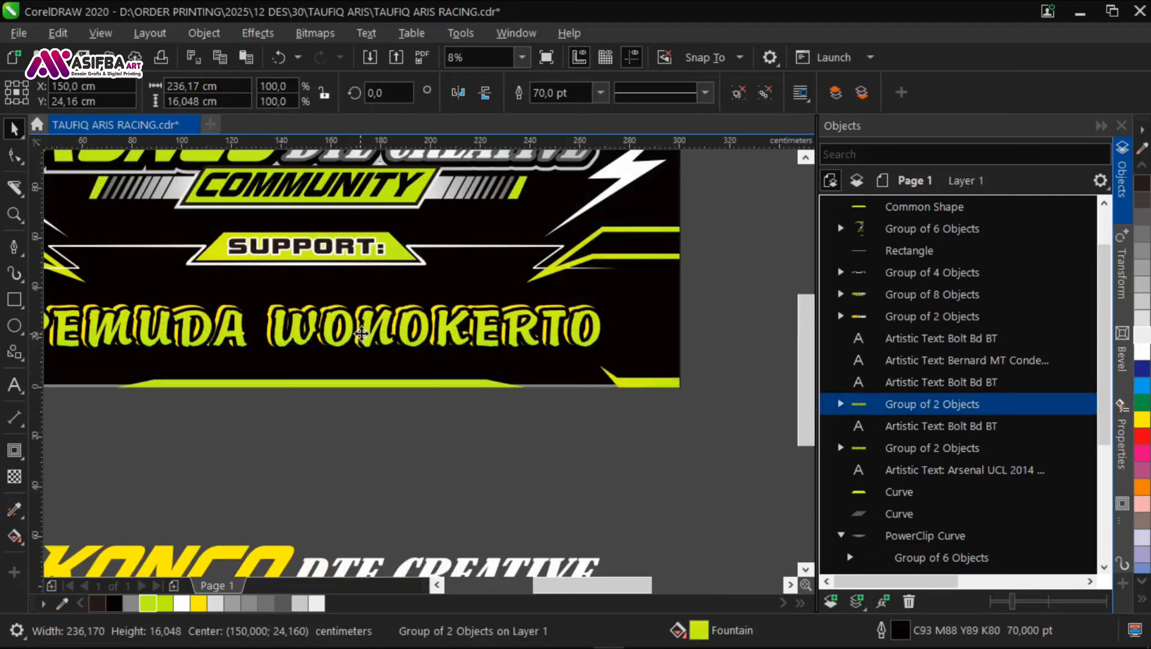
drag(361, 333, 363, 344)
scroll(363, 345, down, 1)
Step: Ungroup the ornament groups on the right and left sides of the banner
click(521, 310)
click(511, 302)
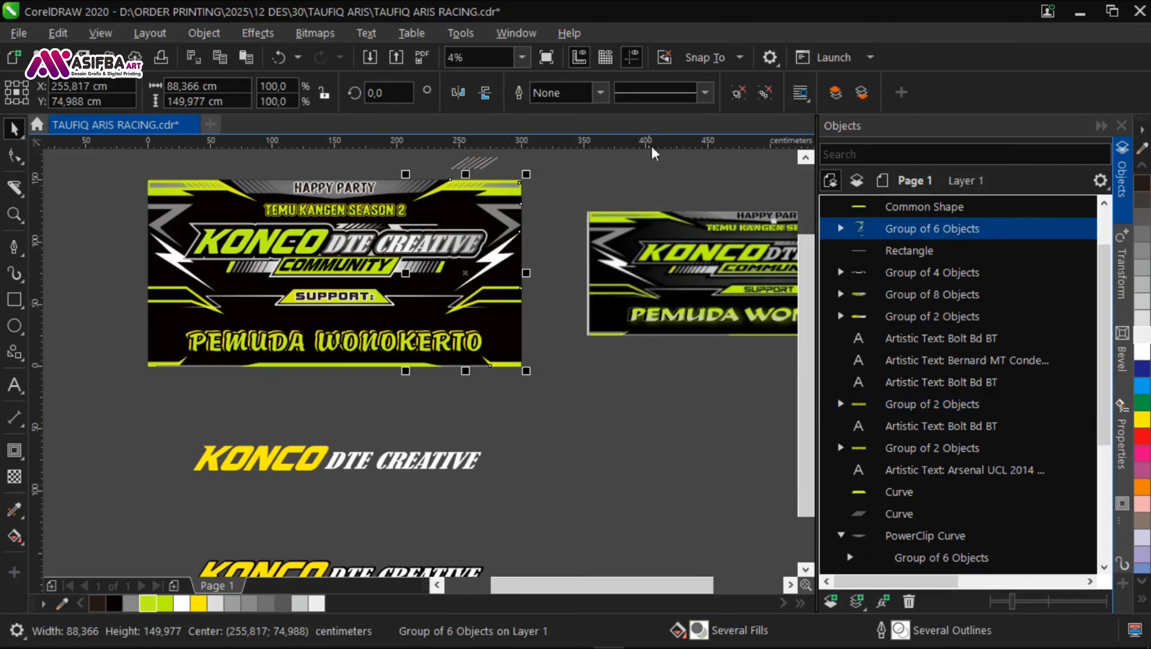
click(736, 94)
click(557, 316)
click(208, 306)
click(736, 94)
Step: Move the SUPPORT: plate together with the lime frame lines on both sides down by about 11 cm
click(547, 323)
drag(550, 331, 127, 277)
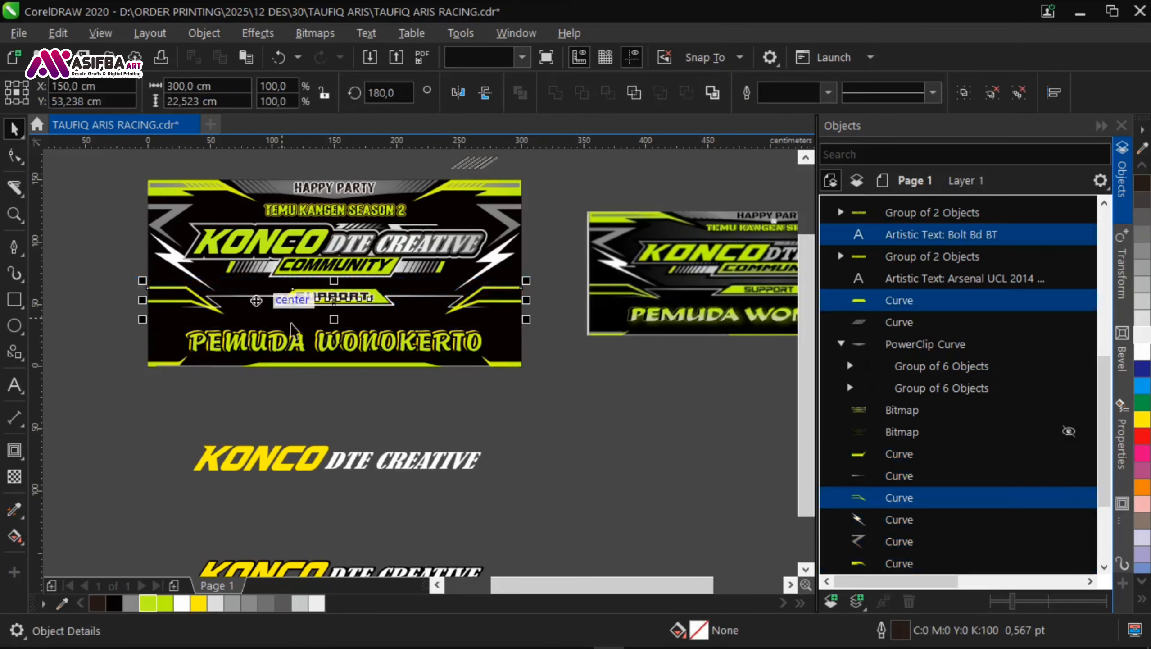
scroll(375, 307, up, 2)
drag(381, 289, 379, 329)
scroll(378, 319, down, 1)
drag(433, 269, 436, 307)
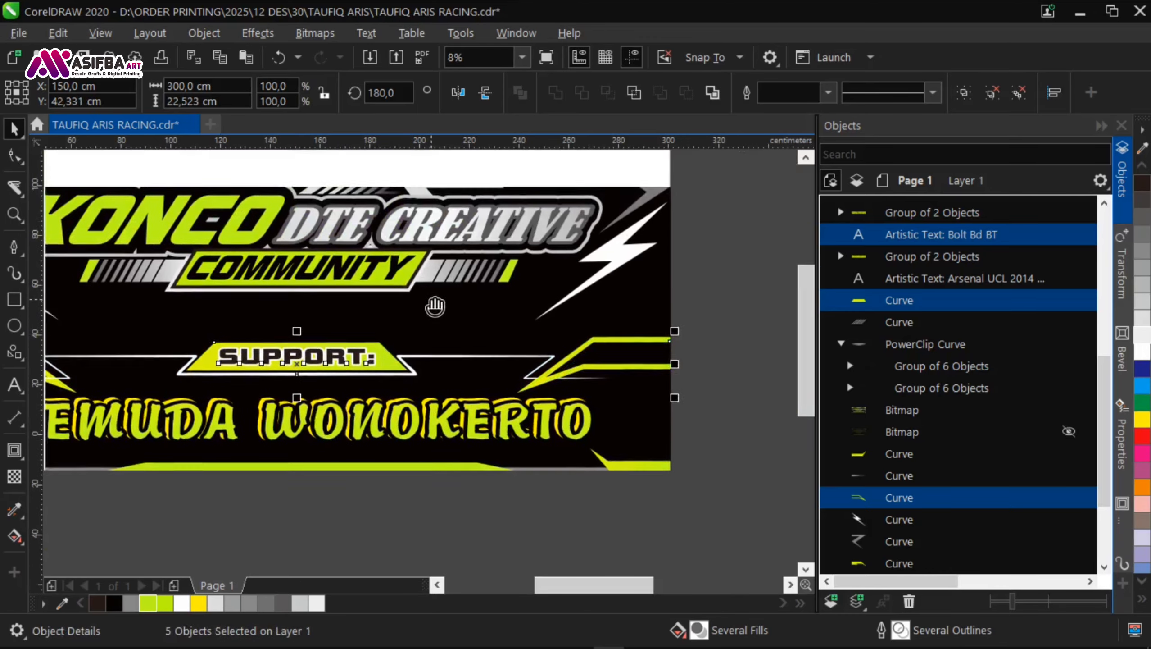
scroll(435, 307, down, 1)
Step: Move the KONCO DTE CREATIVE COMMUNITY title, the TEMU KANGEN SEASON 2 text and the side arrows and lightning bolts down together
click(571, 321)
drag(571, 320, 132, 207)
scroll(396, 306, up, 1)
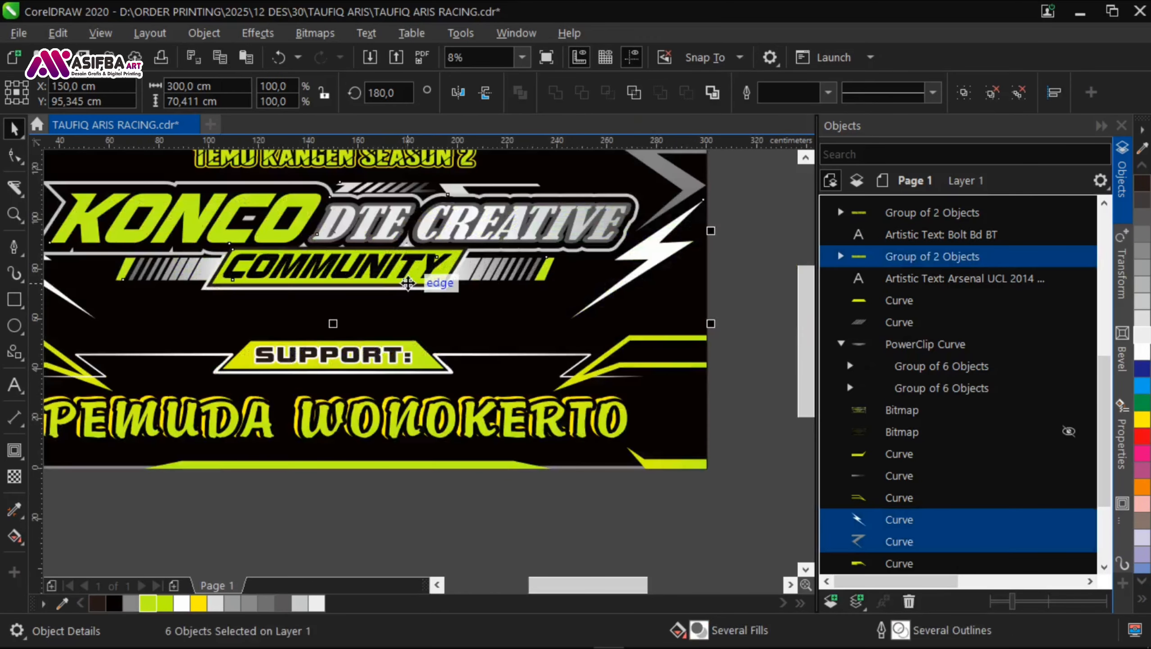
drag(410, 285, 410, 315)
scroll(332, 331, down, 1)
click(597, 327)
click(546, 289)
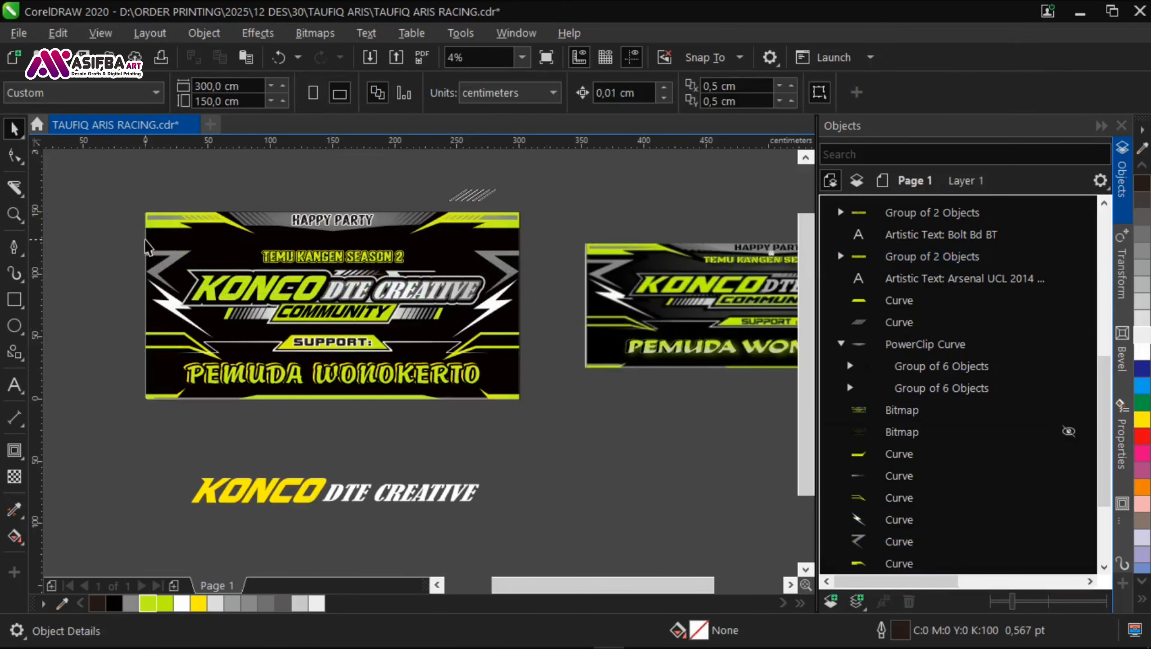
Step: Enlarge the TEMU KANGEN SEASON 2 text to about 147 cm wide and place it midway between the header and the main title
drag(123, 268, 447, 241)
scroll(410, 240, up, 1)
drag(293, 285, 292, 278)
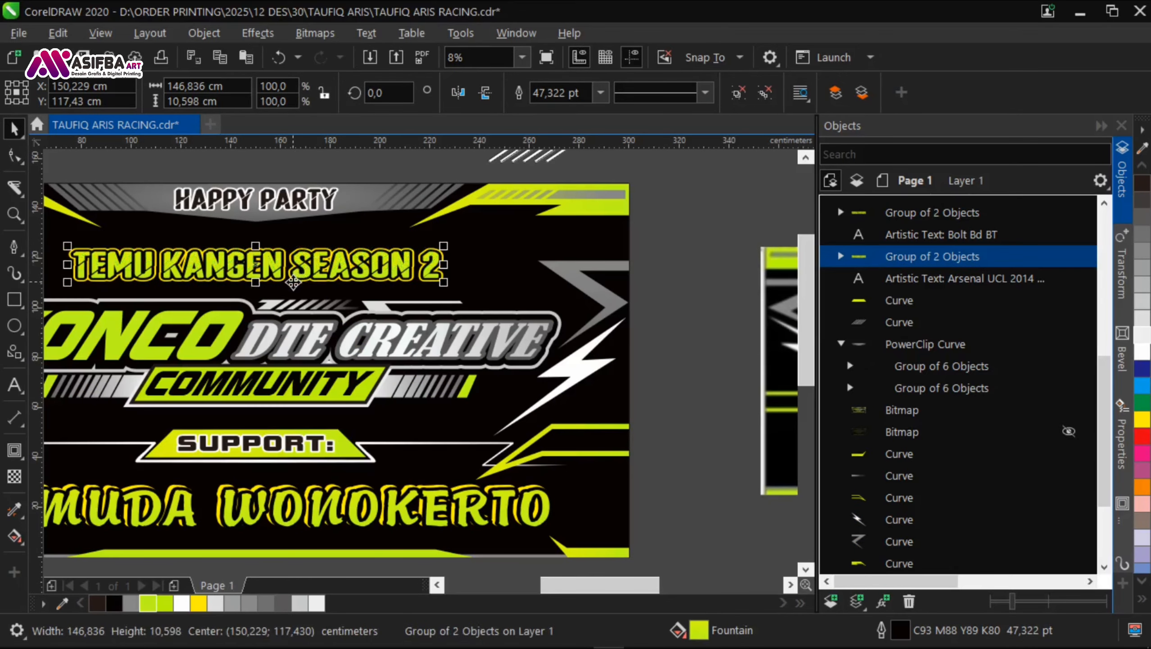
Step: Lower the PEMUDA WONOKERTO text to a centre height of about 18,8 cm and save the document
scroll(292, 282, down, 1)
click(482, 399)
drag(459, 426, 522, 376)
click(440, 348)
scroll(481, 362, up, 2)
drag(467, 342, 467, 349)
drag(453, 365, 437, 380)
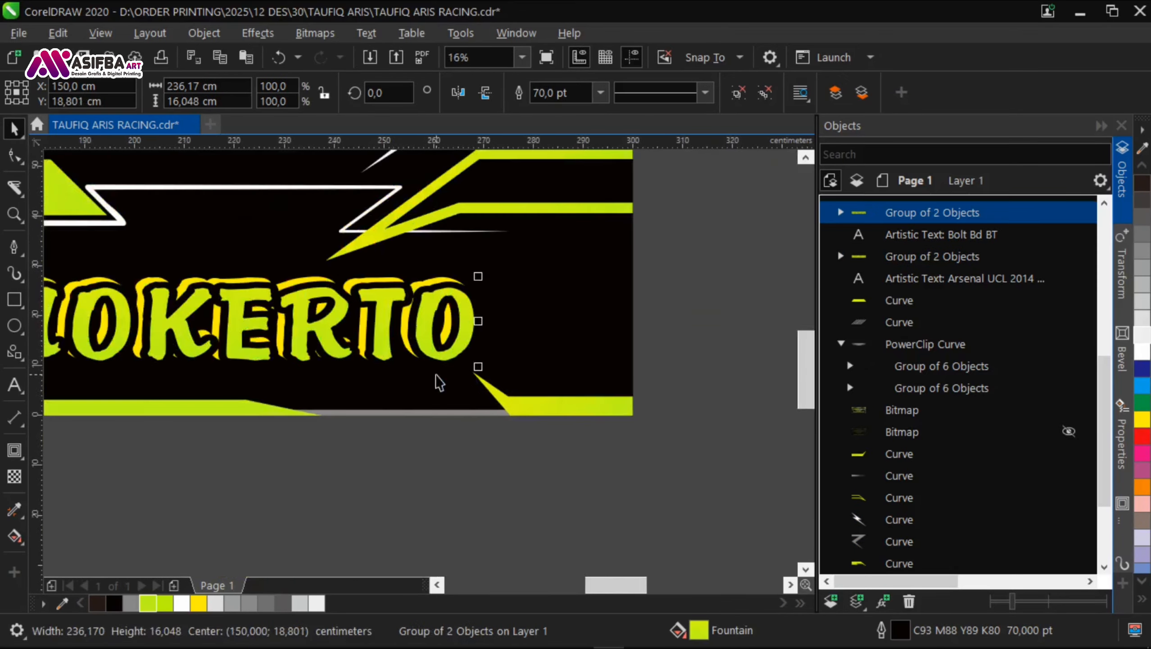
scroll(497, 408, down, 3)
click(524, 406)
scroll(511, 403, up, 1)
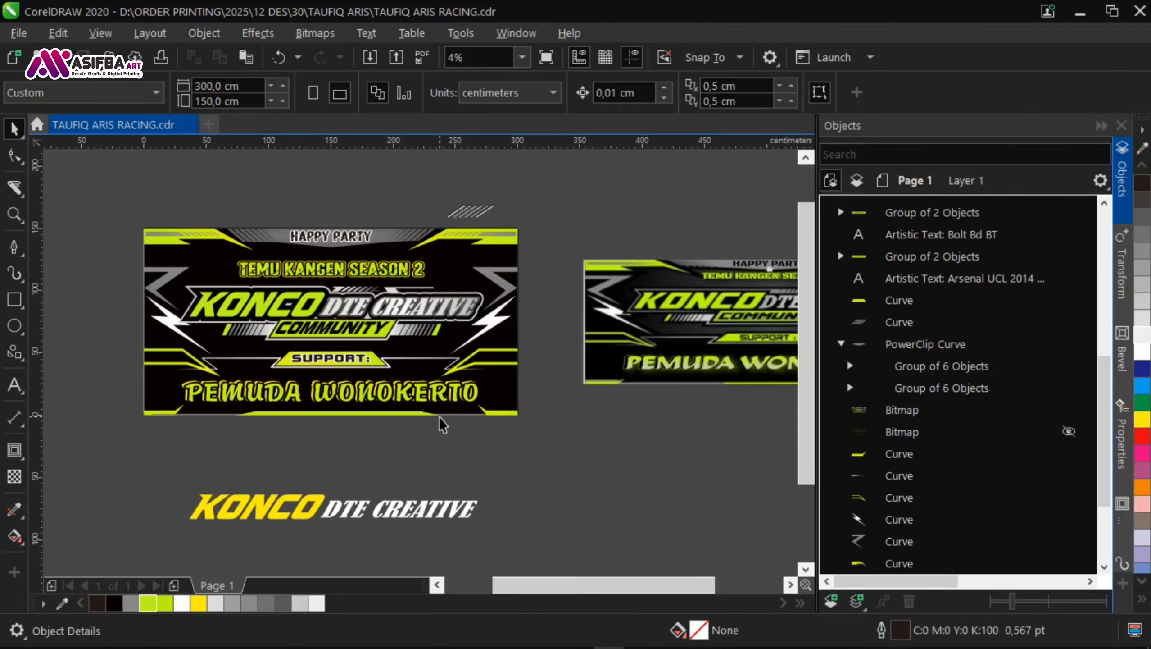
Step: Copy the HAPPY PARTY text below itself, make it white with a black outline and replace its wording with "&"
scroll(342, 228, up, 3)
drag(332, 275, 332, 402)
right_click(332, 402)
click(182, 603)
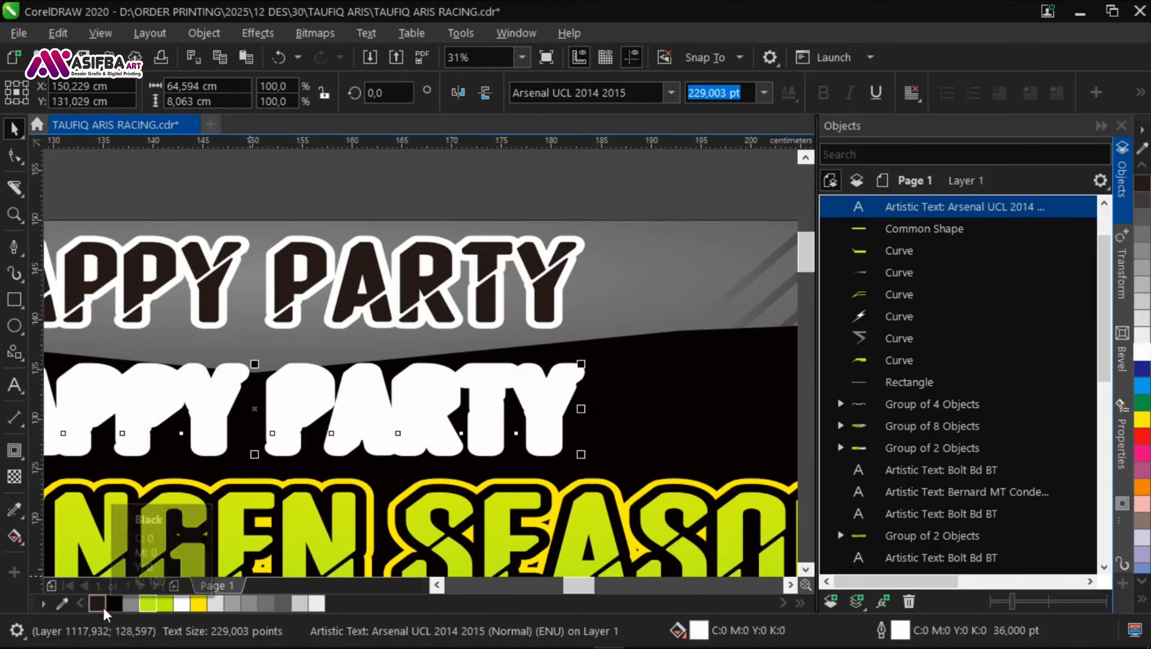
right_click(114, 603)
double_click(291, 414)
key(ctrl+a)
key(BackSpace)
Step: Centre the "&" horizontally on the HAPPY PARTY text
click(19, 128)
shift+click(272, 290)
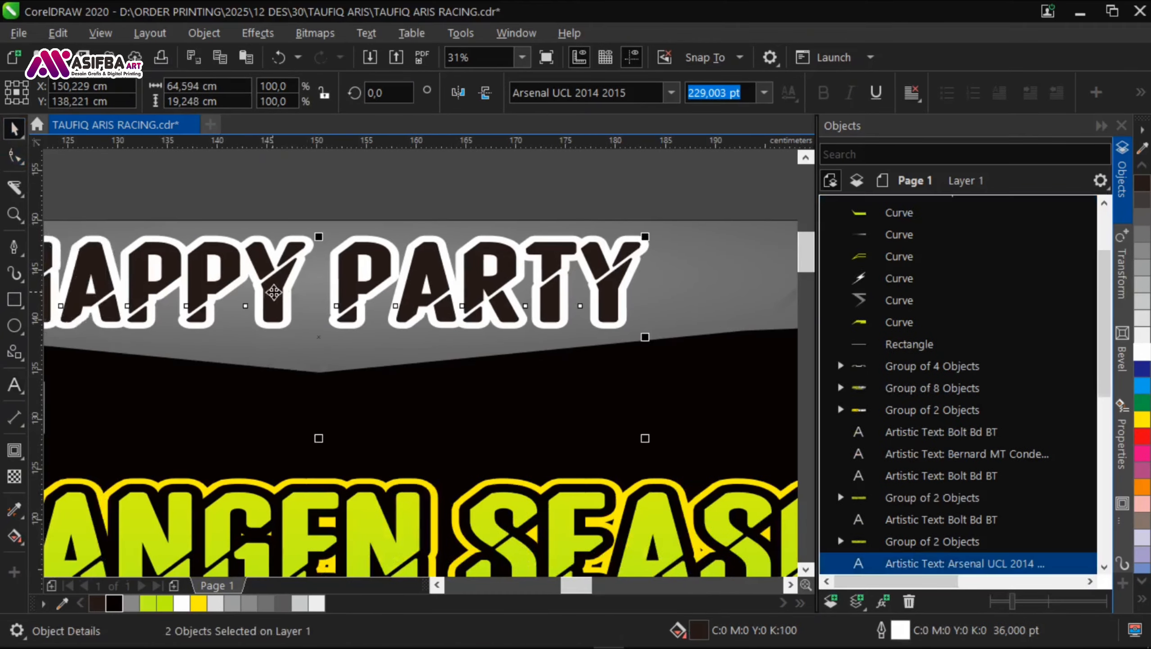
key(c)
Step: Change the font of the "&" to Aurora BT and enlarge it to about 287 pt
scroll(309, 306, down, 1)
click(315, 373)
drag(316, 373, 241, 363)
click(240, 358)
click(672, 96)
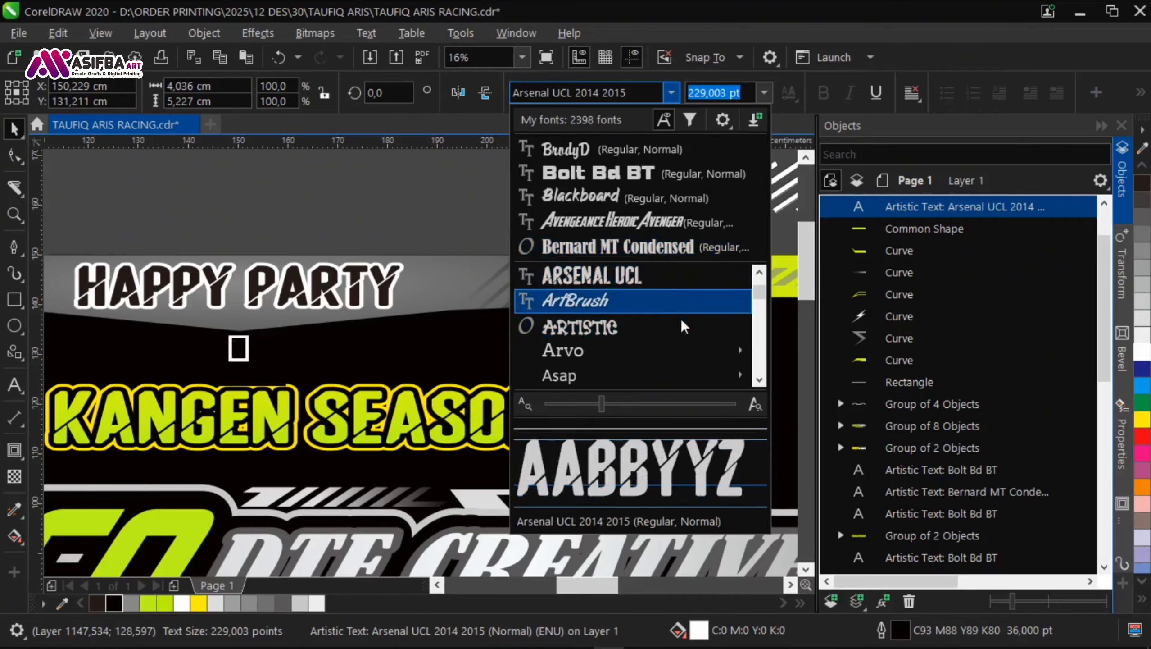
scroll(663, 333, down, 3)
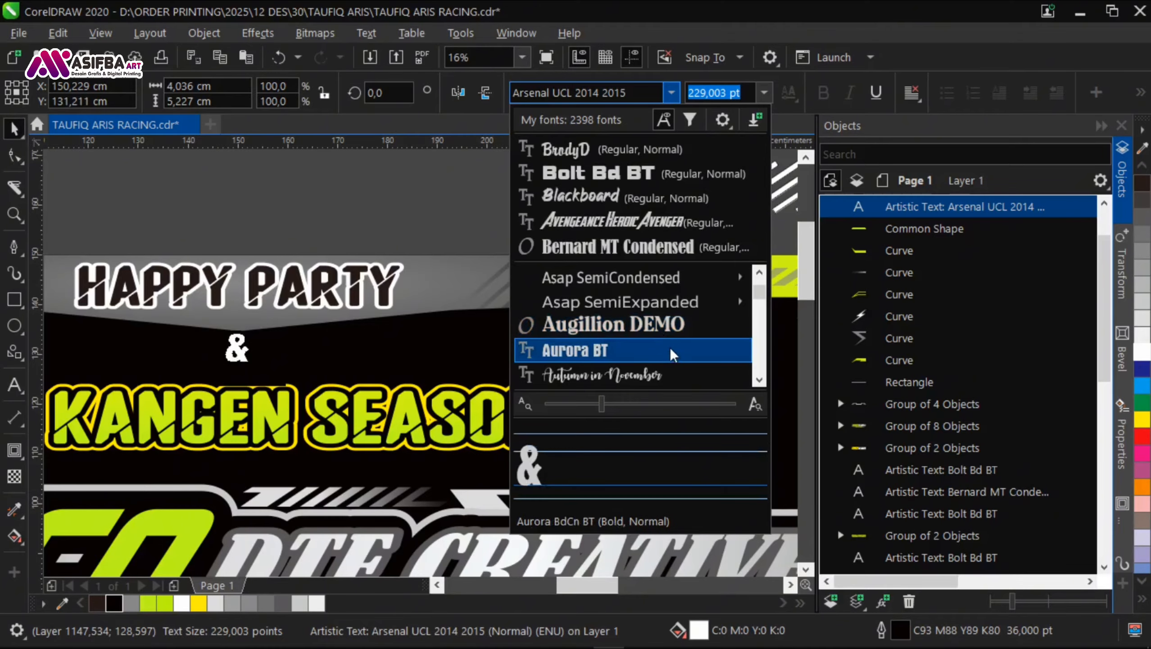
click(672, 354)
scroll(237, 361, up, 2)
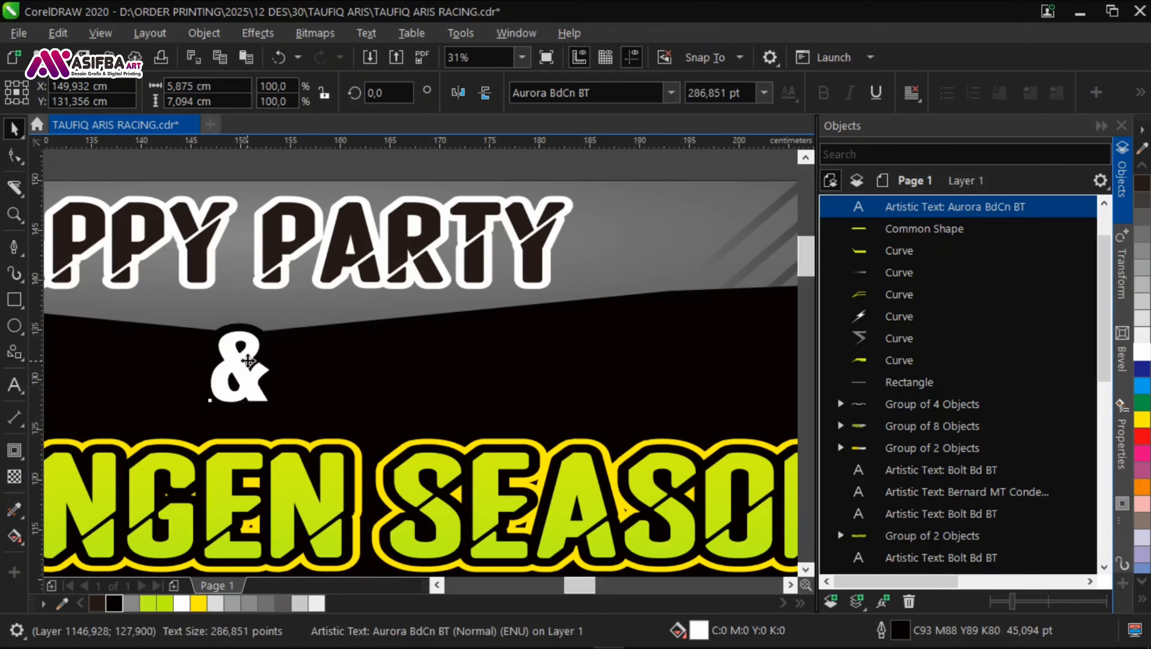
scroll(247, 357, down, 1)
drag(248, 361, 362, 328)
click(411, 282)
key(Escape)
Step: Move the TEMU KANGEN SEASON 2 text slightly down to leave room for the "&"
click(476, 260)
drag(528, 278, 558, 287)
scroll(461, 265, up, 1)
drag(461, 263, 464, 278)
scroll(463, 276, down, 3)
Step: Move the spare slanted stripes from above the banner to the empty area below it
drag(455, 219, 609, 543)
click(608, 238)
key(Escape)
drag(653, 419, 568, 339)
scroll(773, 222, up, 2)
scroll(716, 310, down, 2)
scroll(268, 281, up, 1)
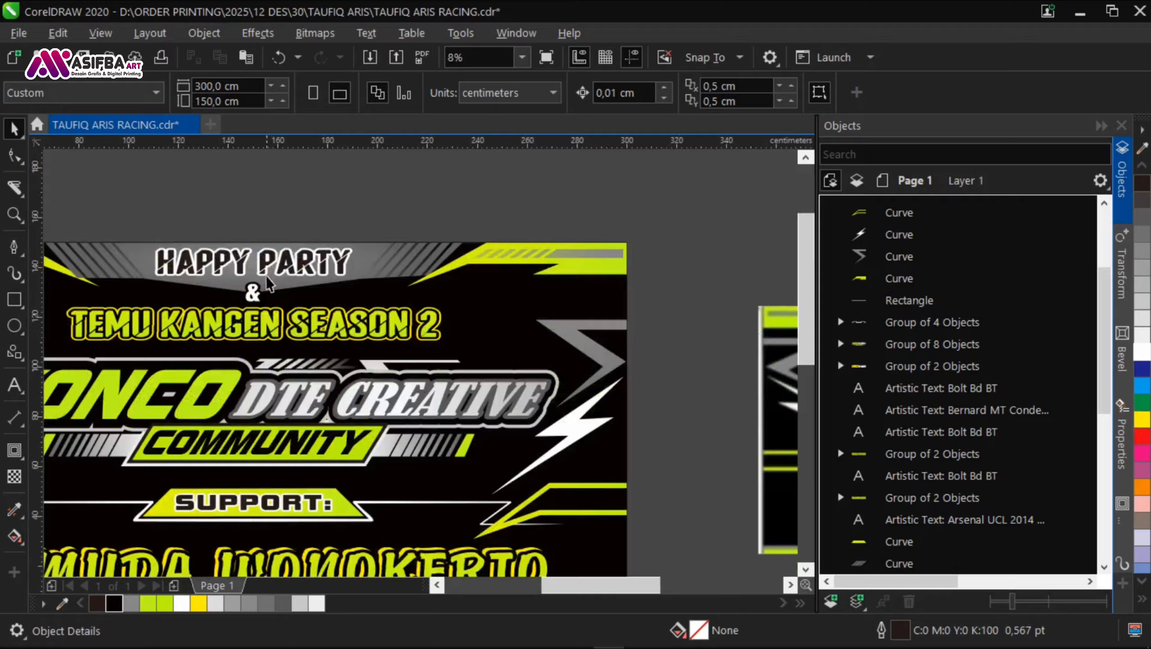
Step: Enlarge the TEMU KANGEN SEASON 2 text slightly about its centre and save the document
drag(268, 280, 330, 244)
click(394, 292)
scroll(394, 292, up, 2)
scroll(394, 292, down, 2)
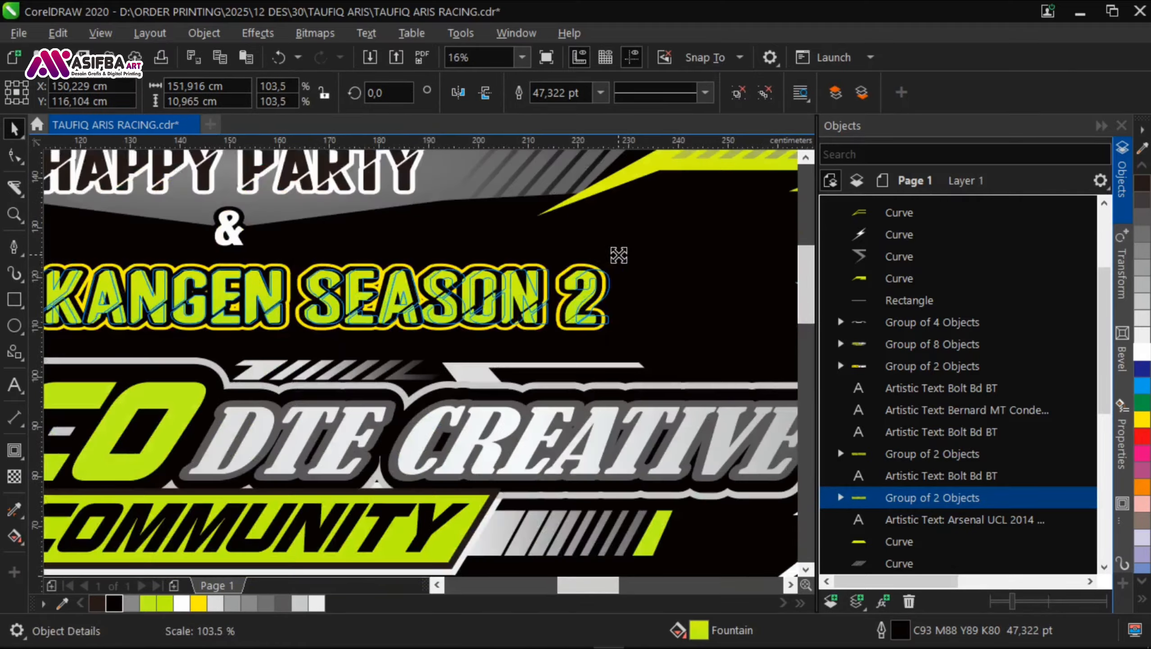
scroll(585, 254, down, 3)
key(Escape)
drag(640, 465, 200, 182)
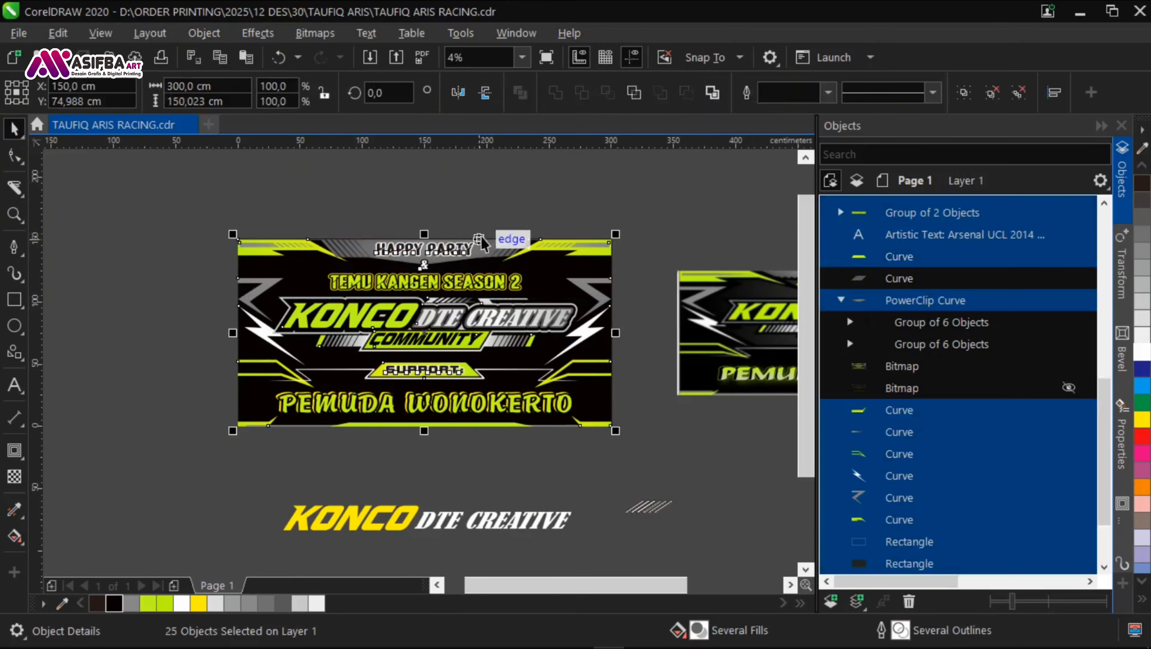
scroll(846, 318, down, 2)
drag(542, 357, 319, 253)
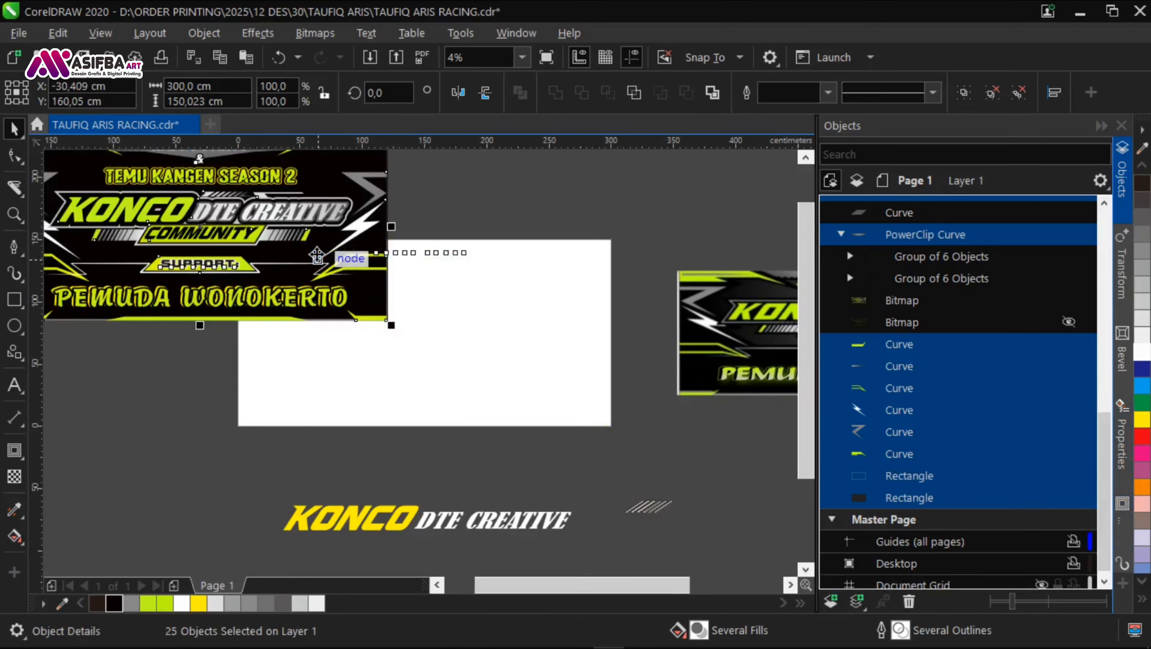
key(ctrl+z)
click(706, 453)
Step: Select both reference bitmaps, send them to the back and lock them
click(963, 326)
click(949, 302)
shift+click(951, 321)
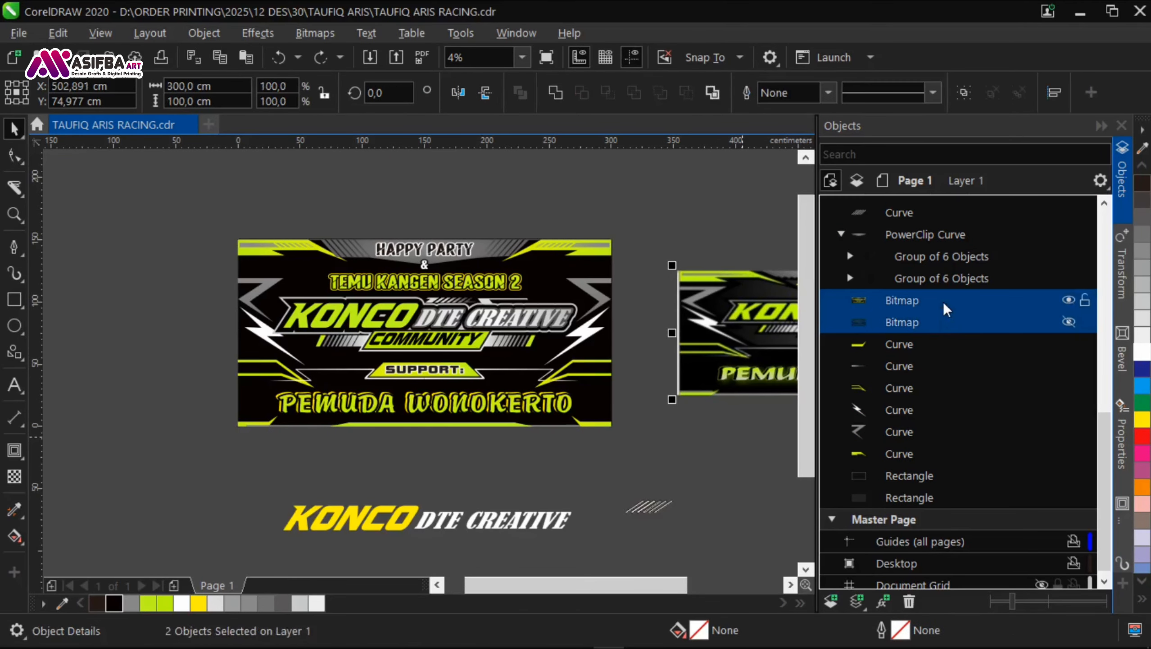
key(shift+Page_Down)
Step: Group the 25 banner objects and delete the spare slanted stripes outside the page
drag(642, 462, 185, 205)
key(ctrl+g)
drag(697, 534, 230, 210)
key(Delete)
Step: Fit the page in the view and preview the whole banner full-screen
click(522, 58)
click(515, 77)
click(496, 158)
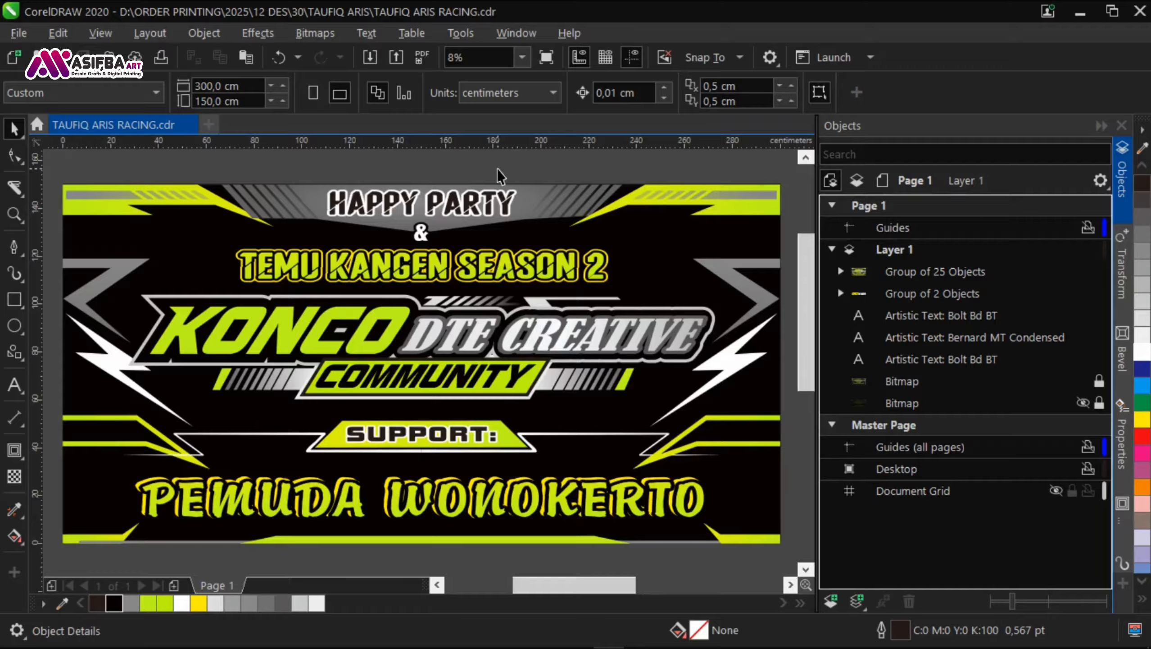
key(F9)
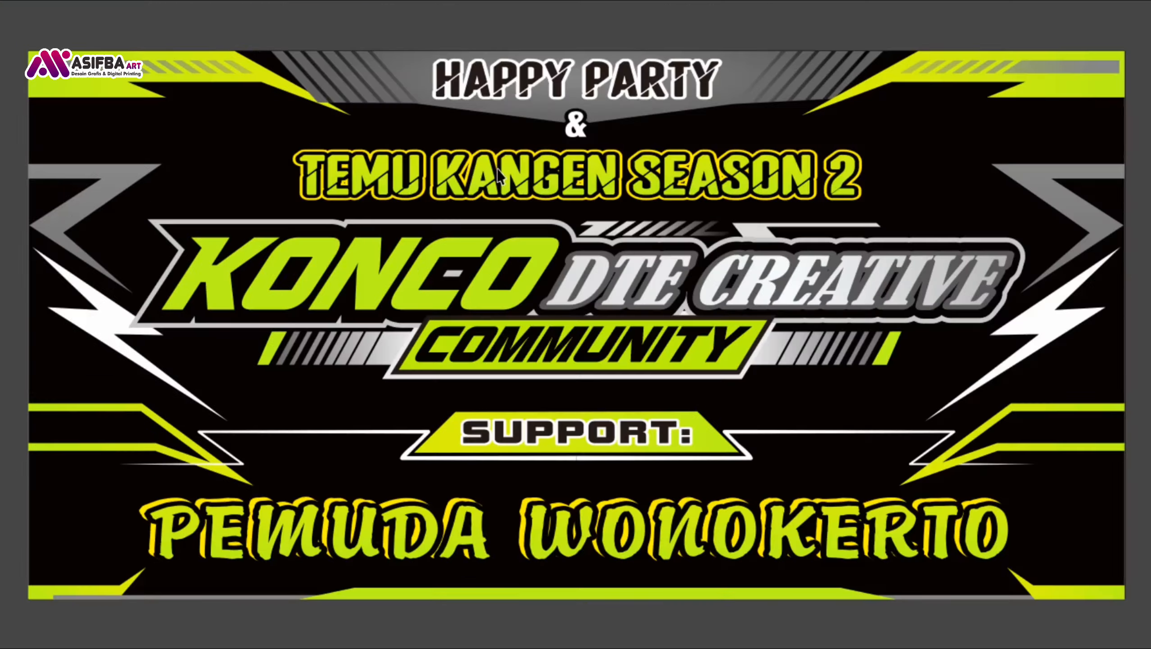